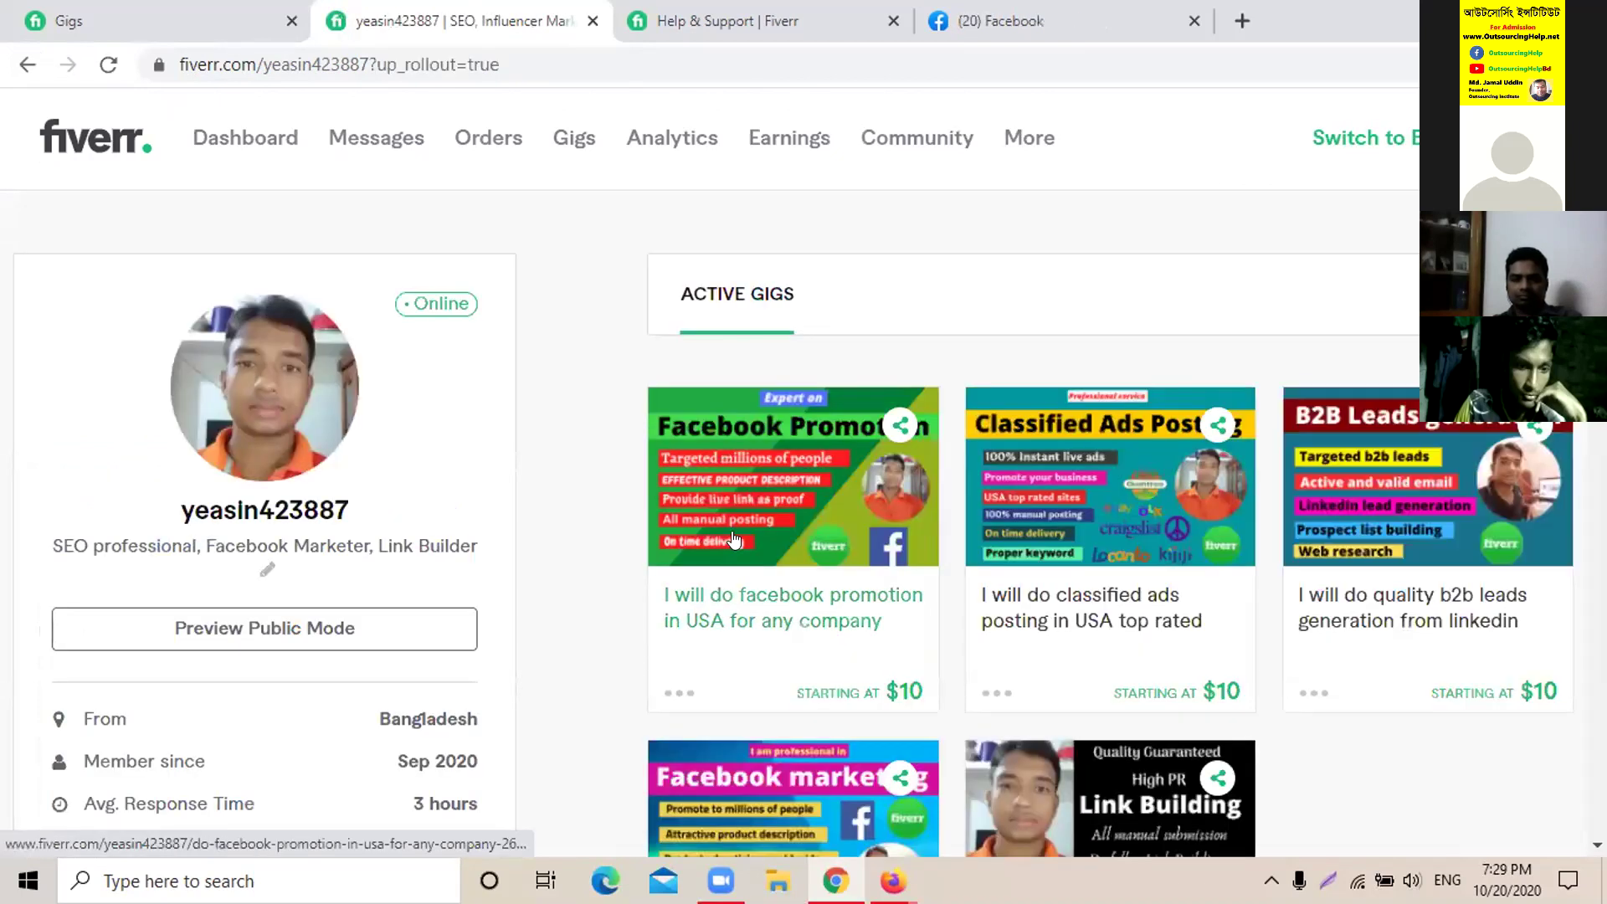
# - Pause the active gig for quality B2B leads generation from LinkedIn
pyautogui.scroll(-3, 734, 538)
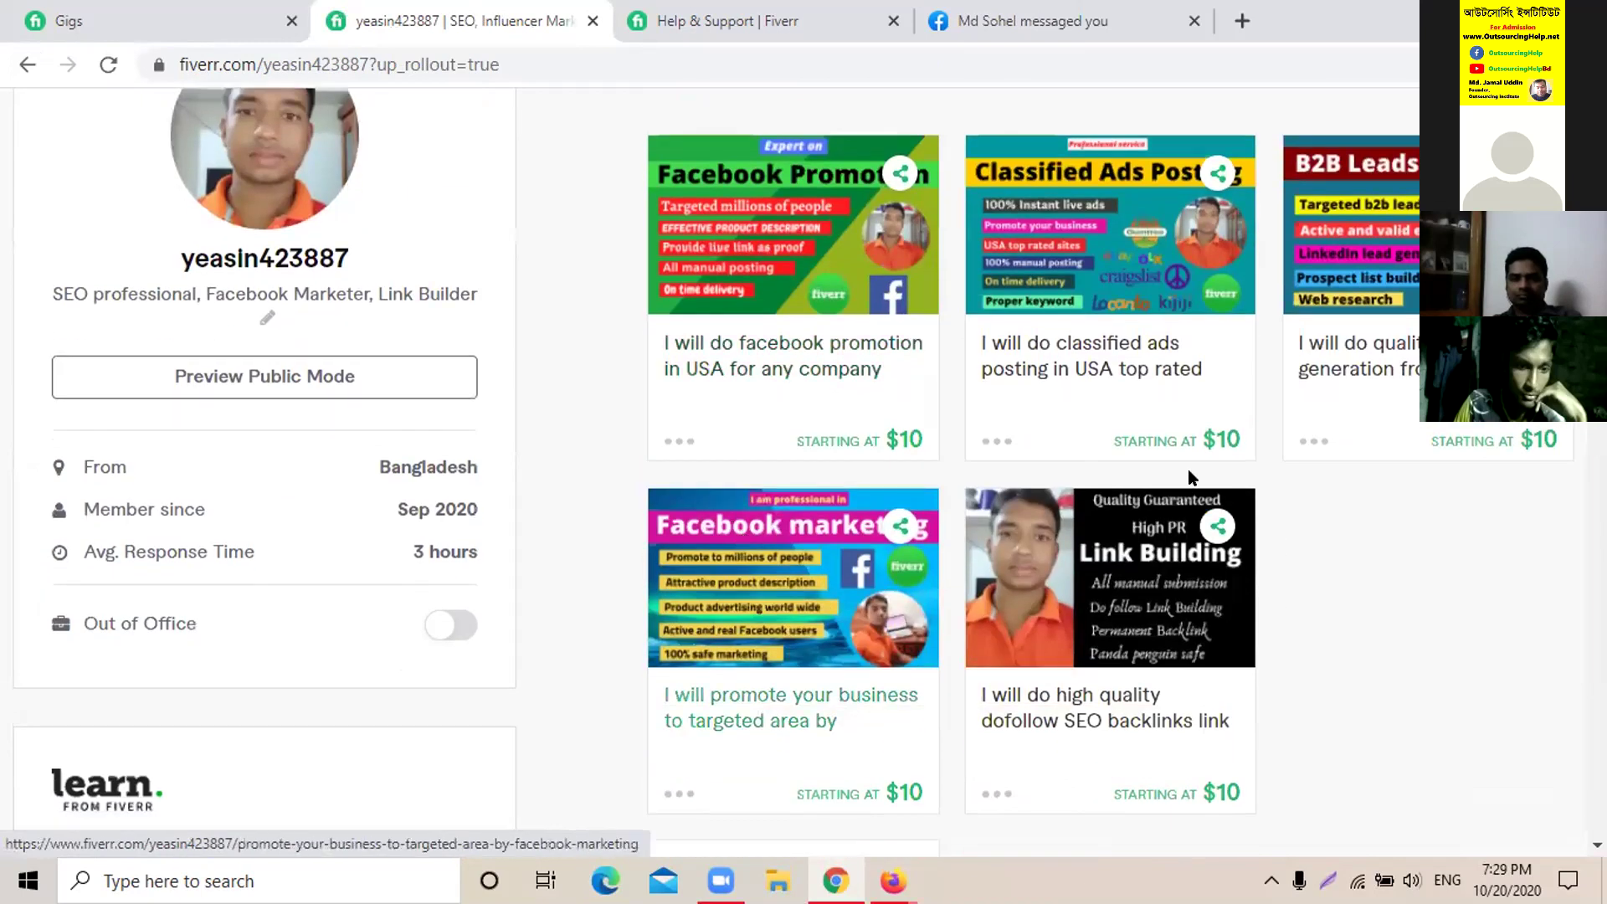
pyautogui.click(1313, 442)
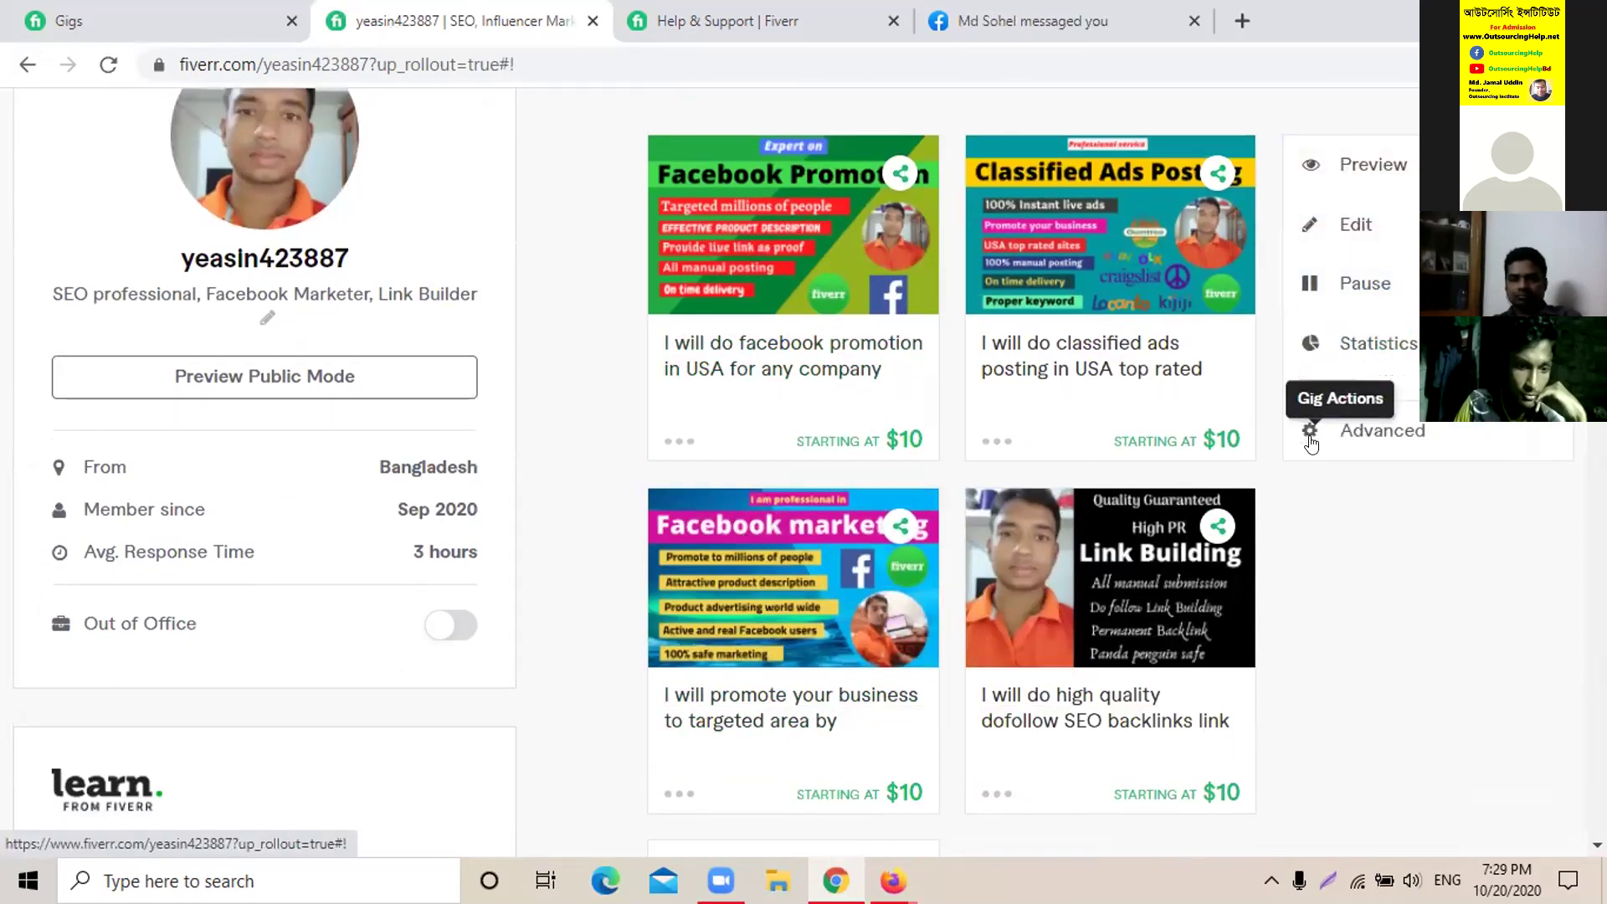
pyautogui.click(1345, 282)
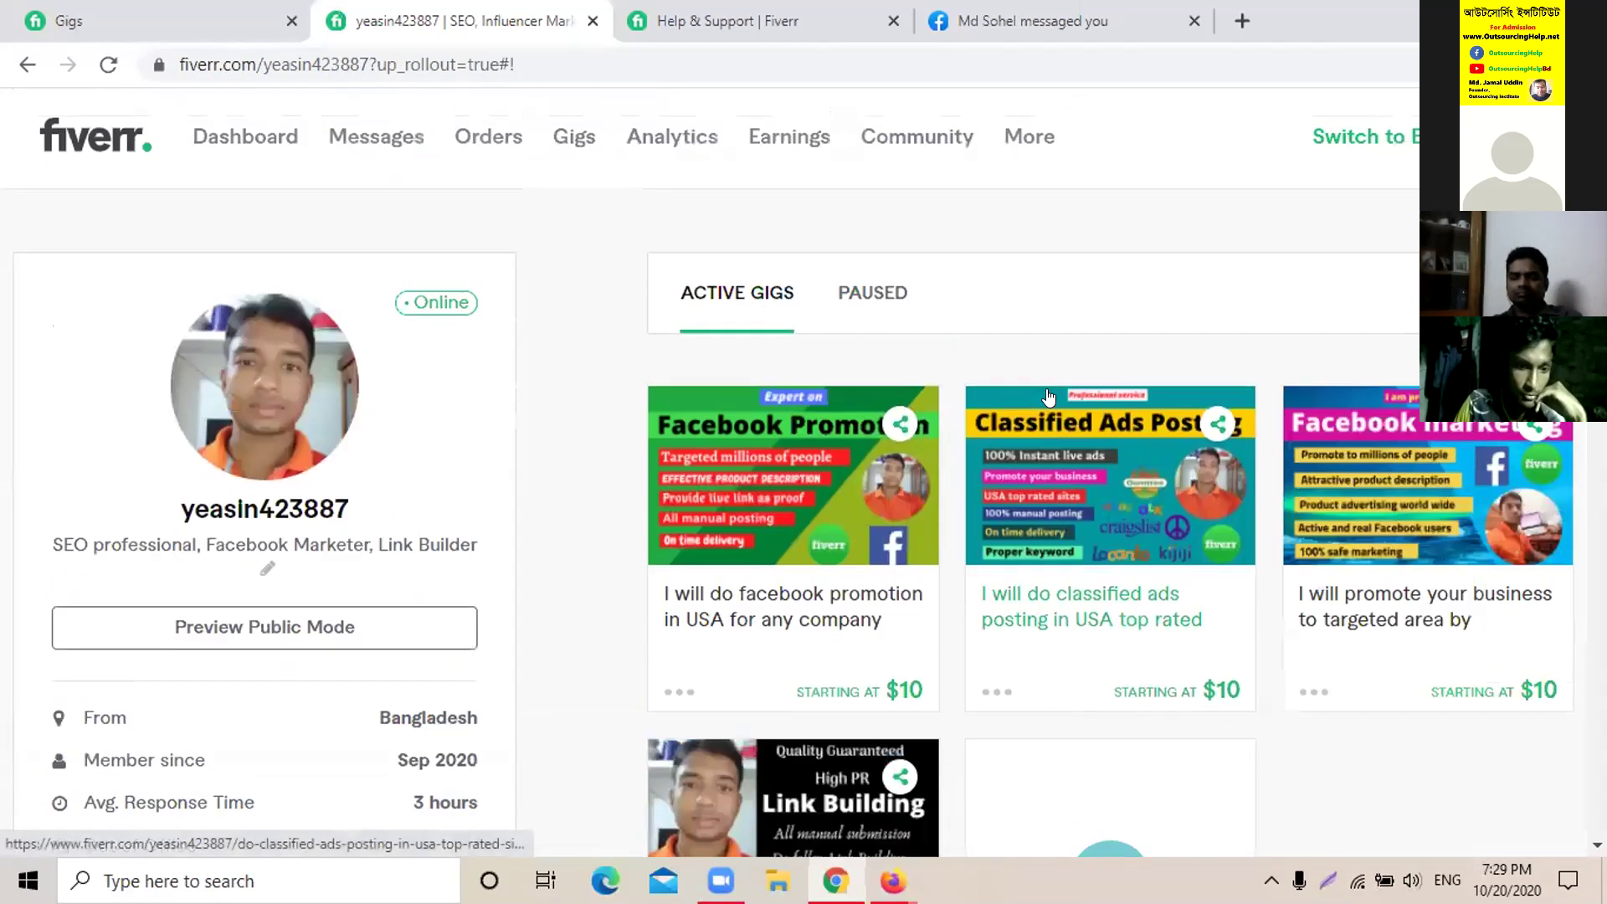
# - Open the paused B2B leads generation gig for editing
pyautogui.click(855, 298)
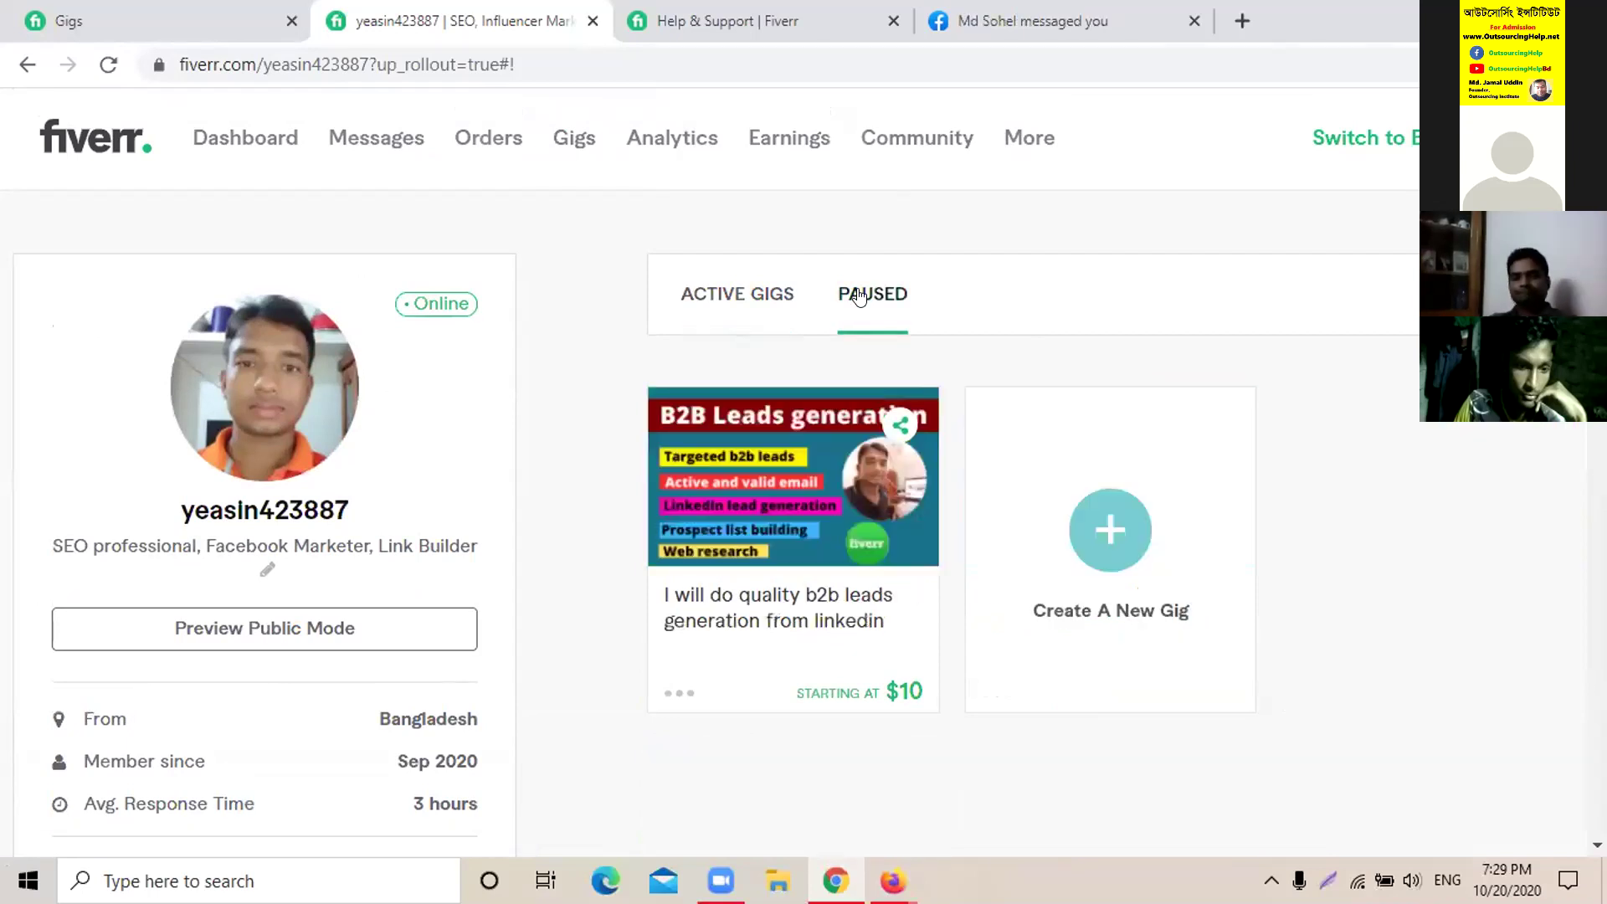
pyautogui.click(676, 694)
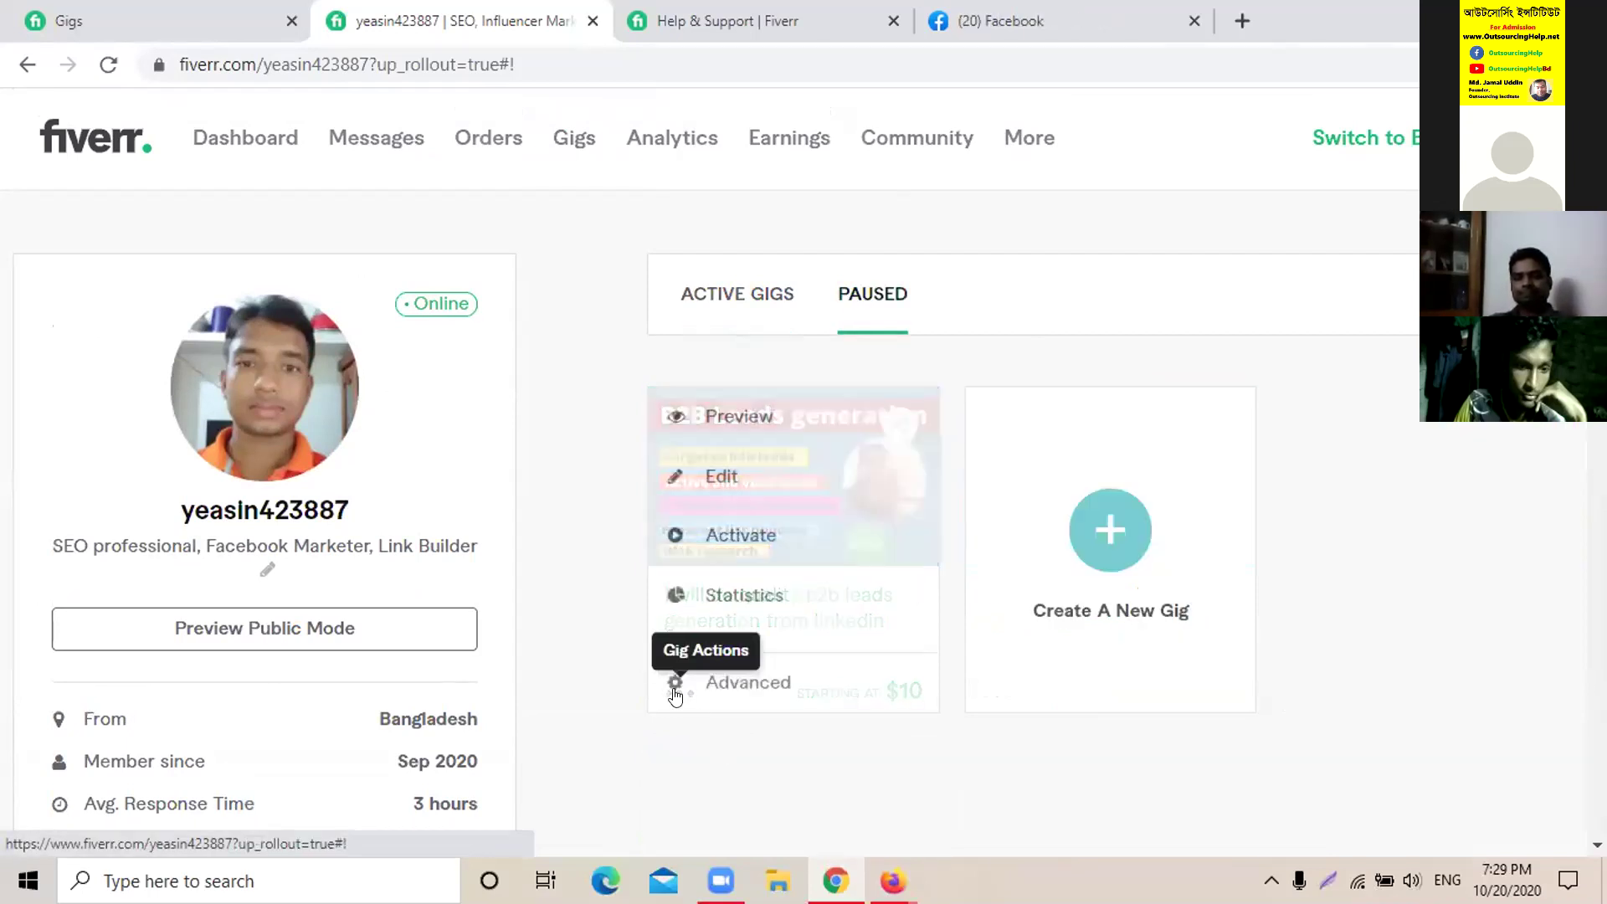
pyautogui.click(709, 478)
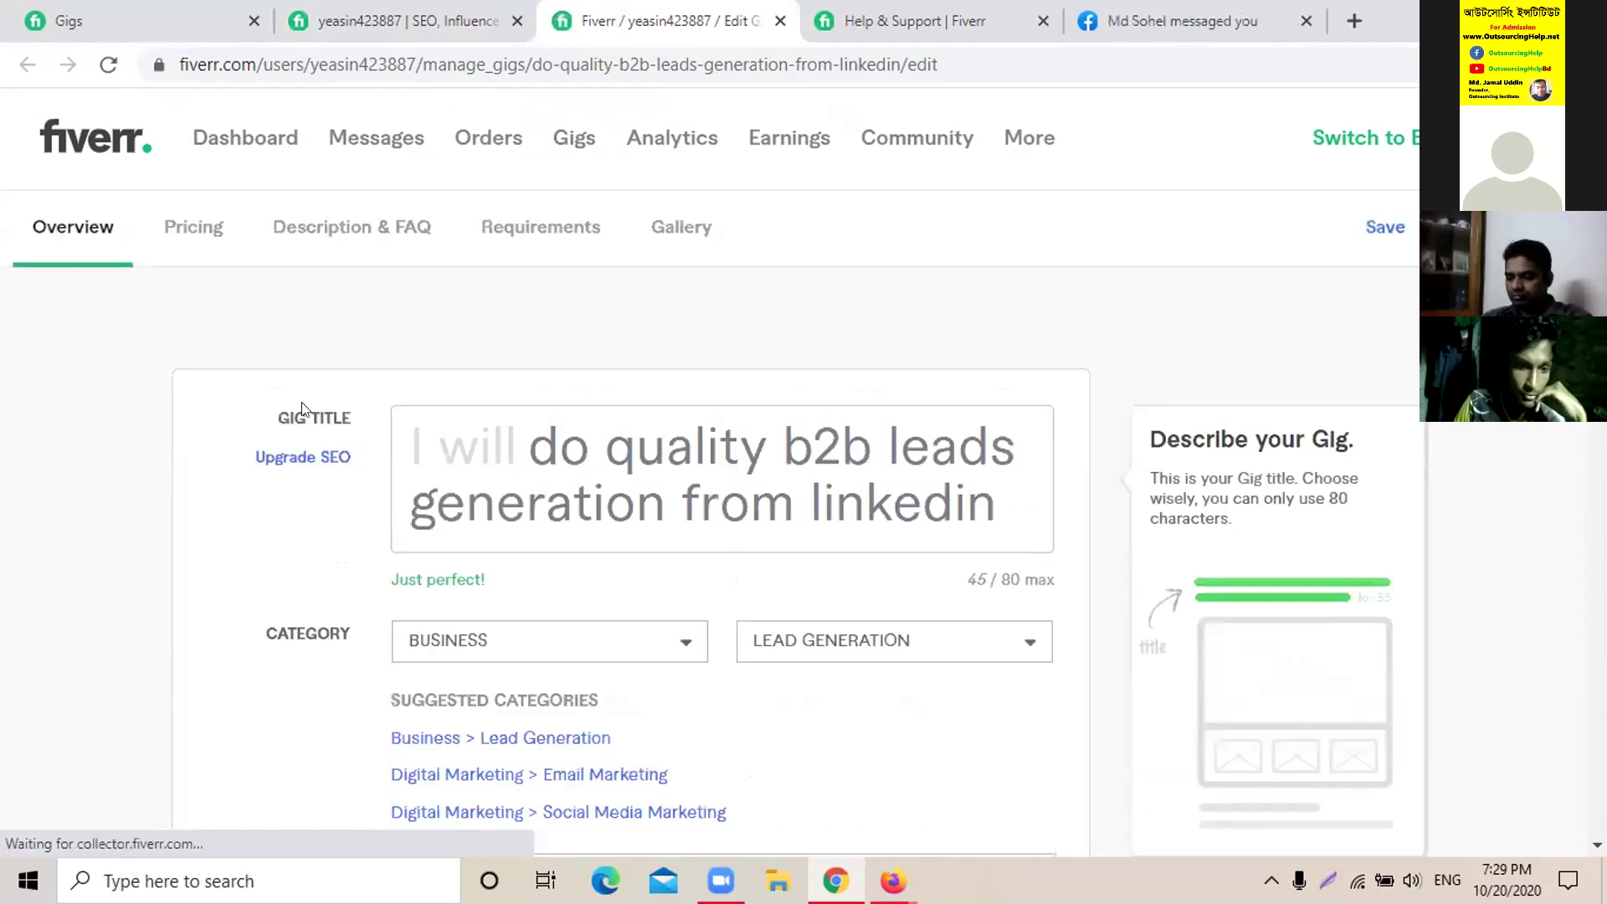
# - Add an SEO title to the gig, removing "do quality" from its start and capitalizing "B2B"
pyautogui.scroll(-1, 361, 505)
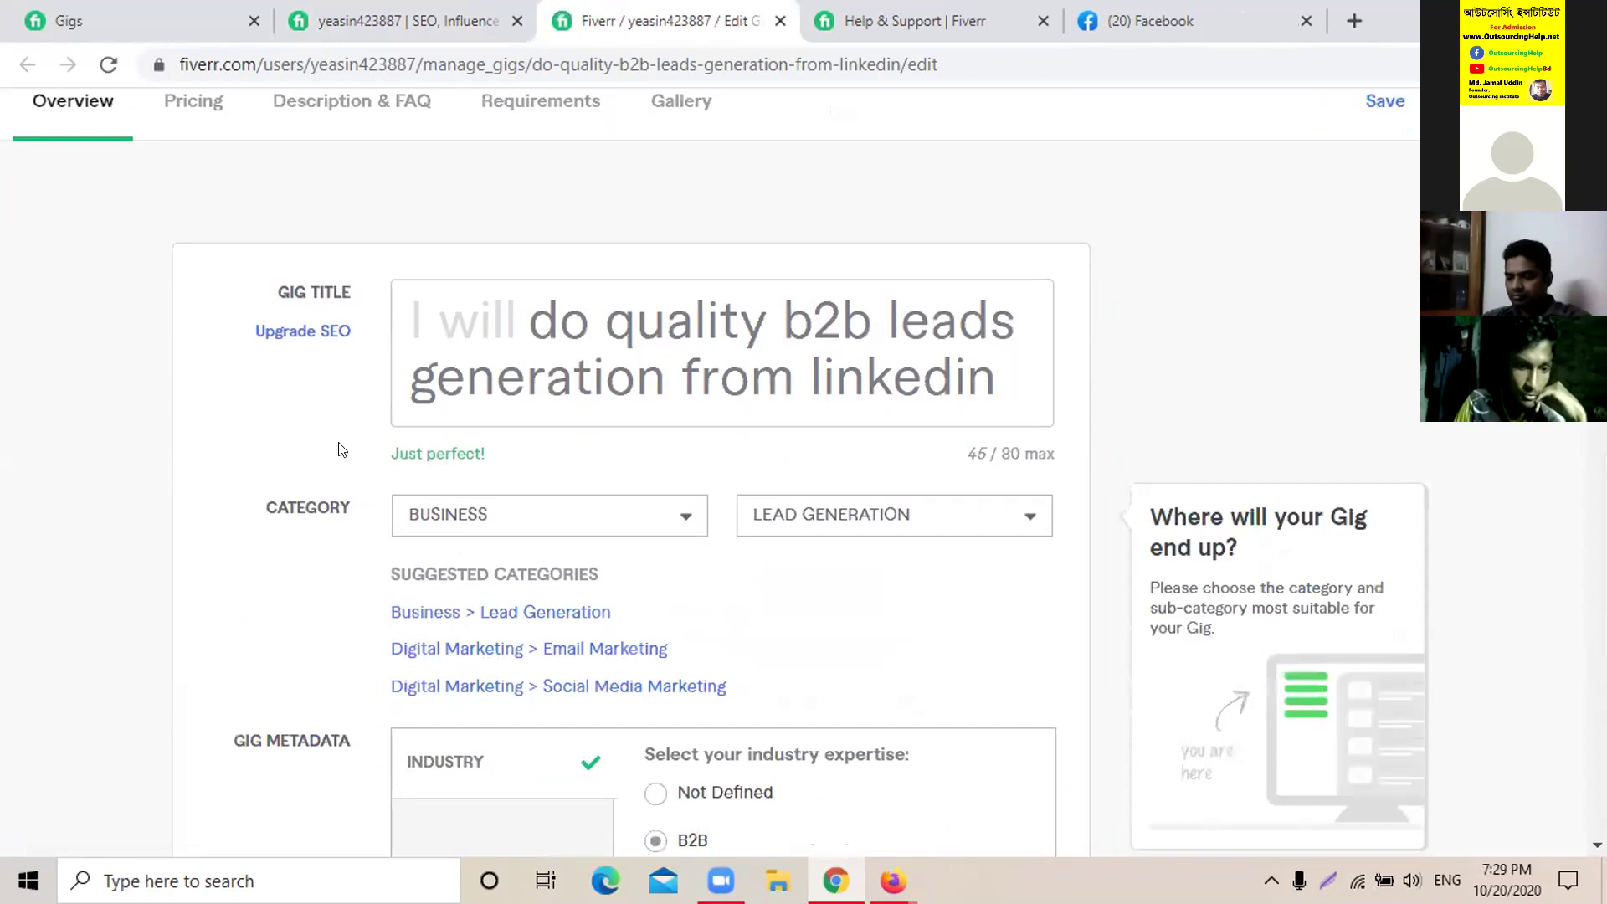
pyautogui.click(287, 332)
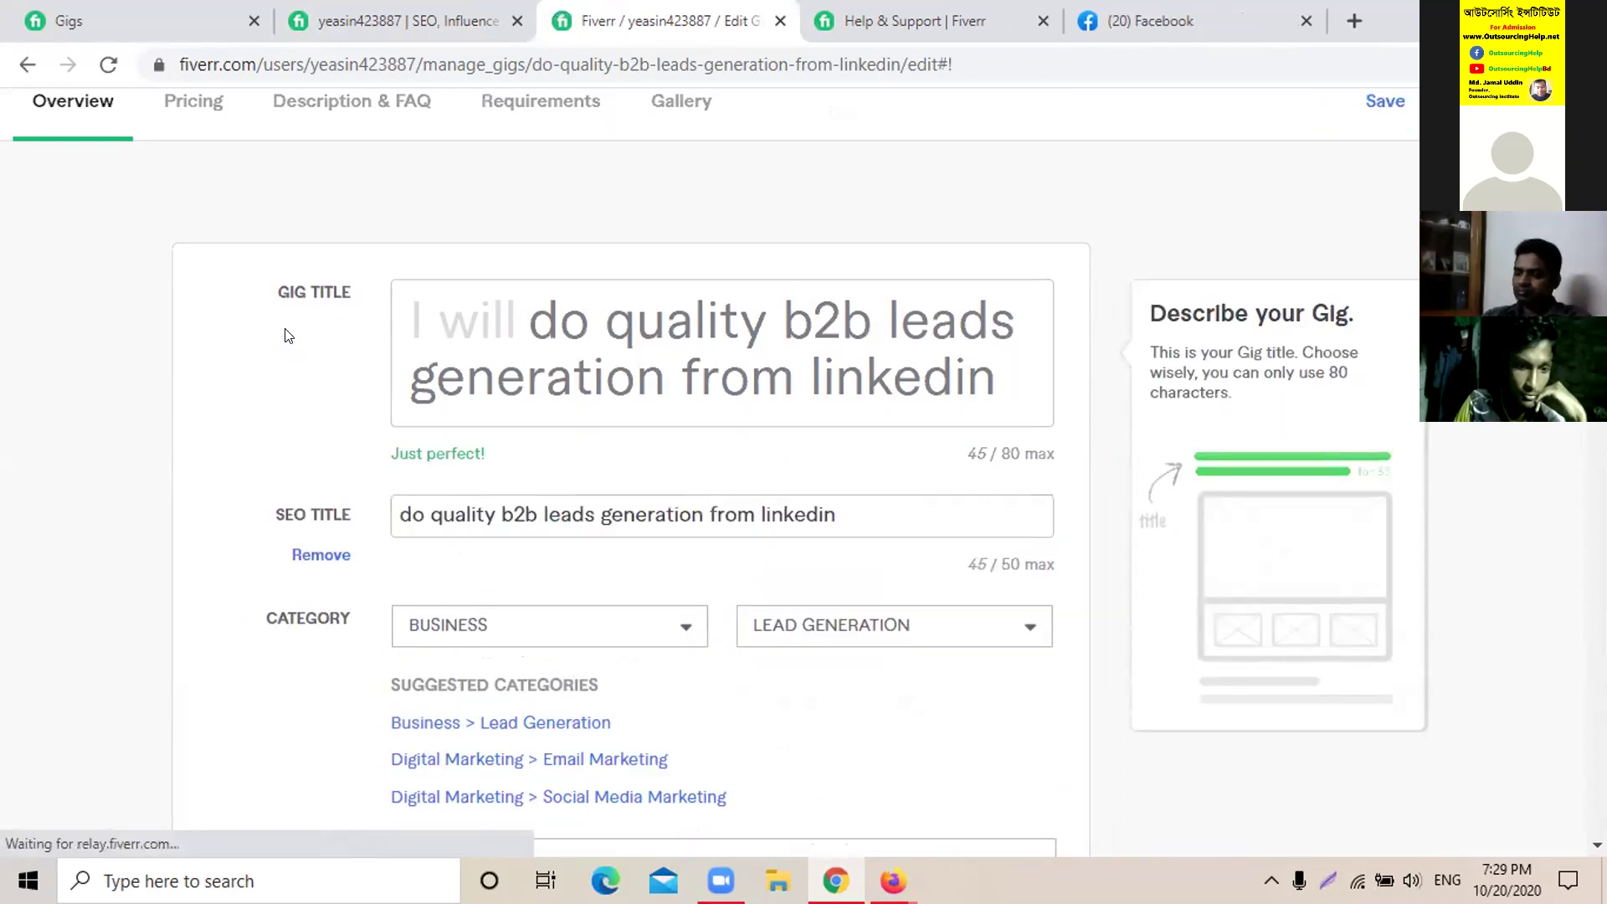
pyautogui.click(497, 507)
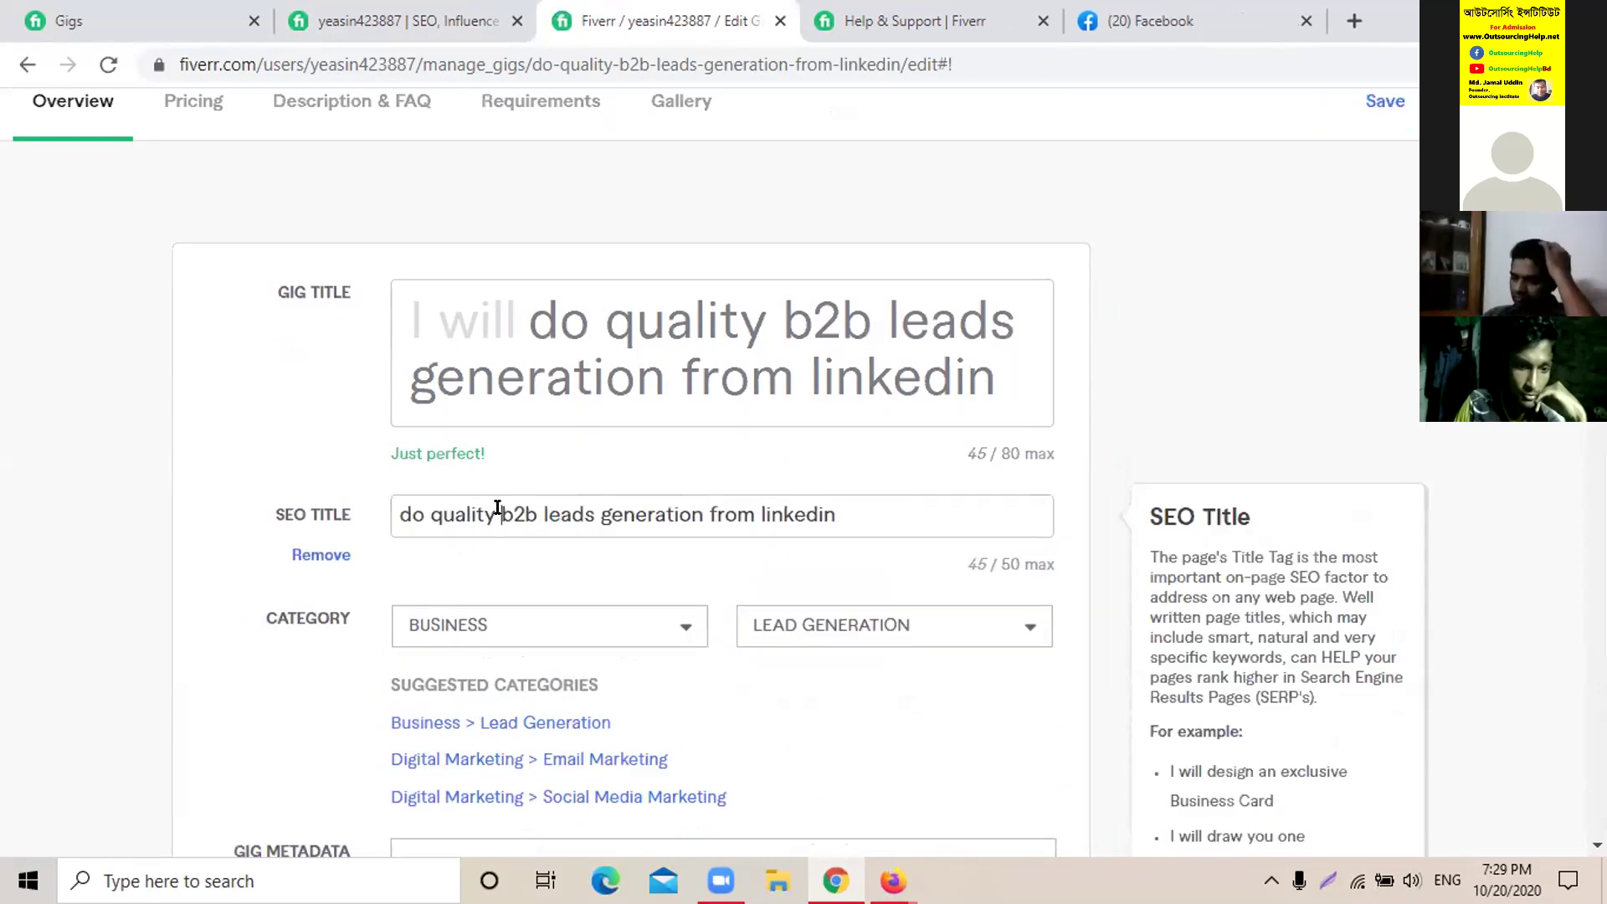
pyautogui.press('BackSpace')
pyautogui.press('BackSpace')
pyautogui.press('BackSpace')
pyautogui.press('BackSpace')
pyautogui.press('BackSpace')
pyautogui.press('BackSpace')
pyautogui.press('BackSpace')
pyautogui.press('BackSpace')
pyautogui.press('BackSpace')
pyautogui.press('BackSpace')
pyautogui.press('BackSpace')
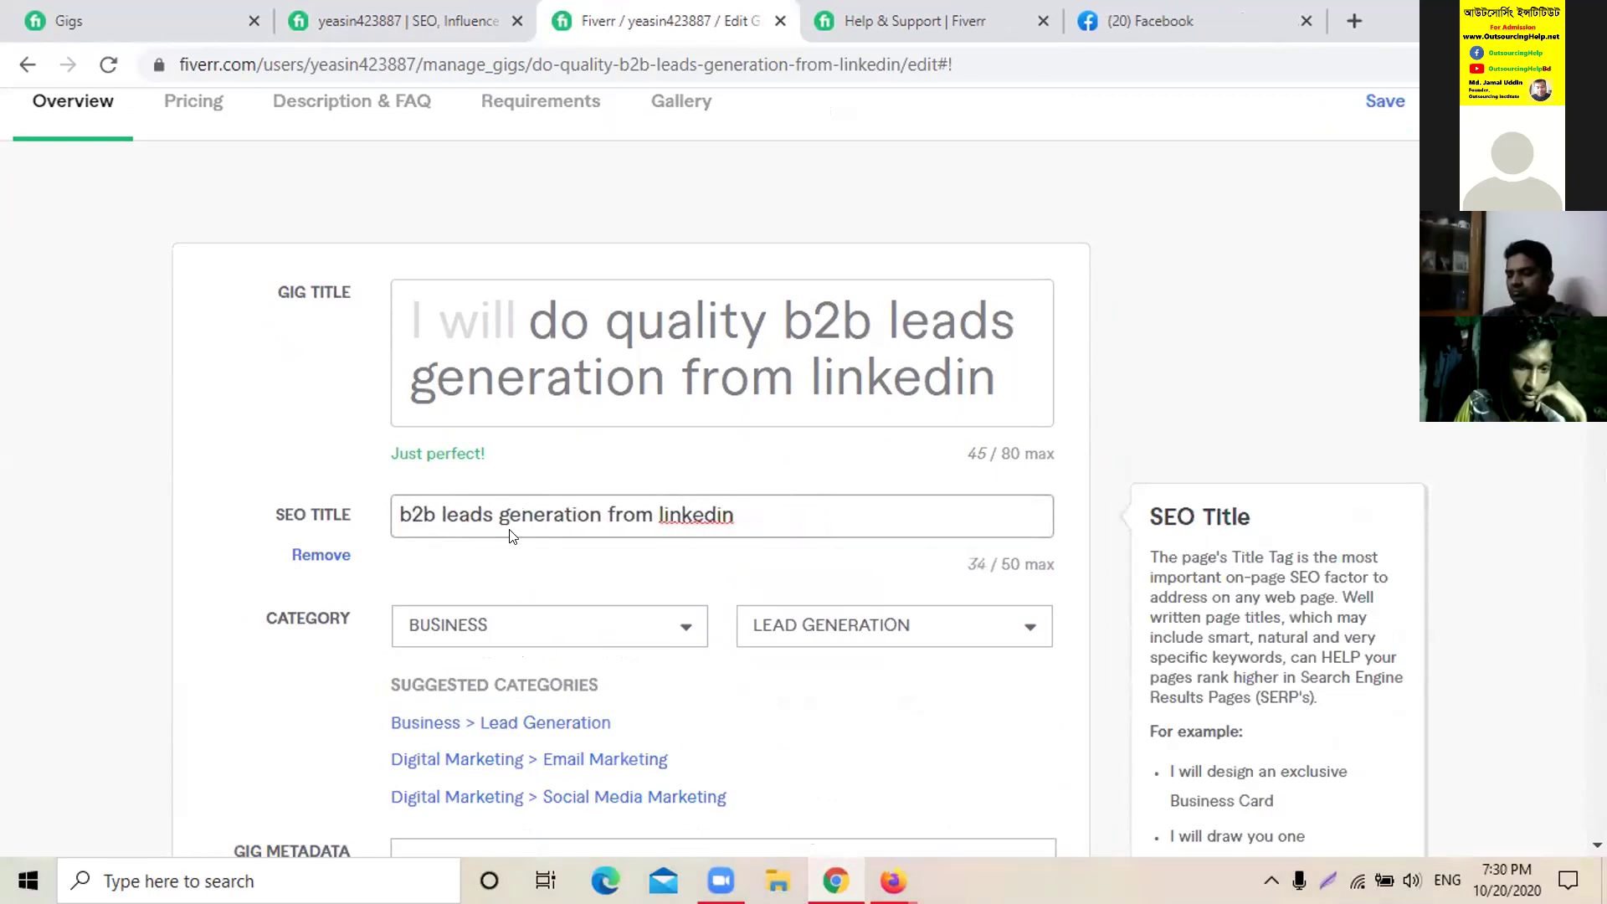
pyautogui.write('B')
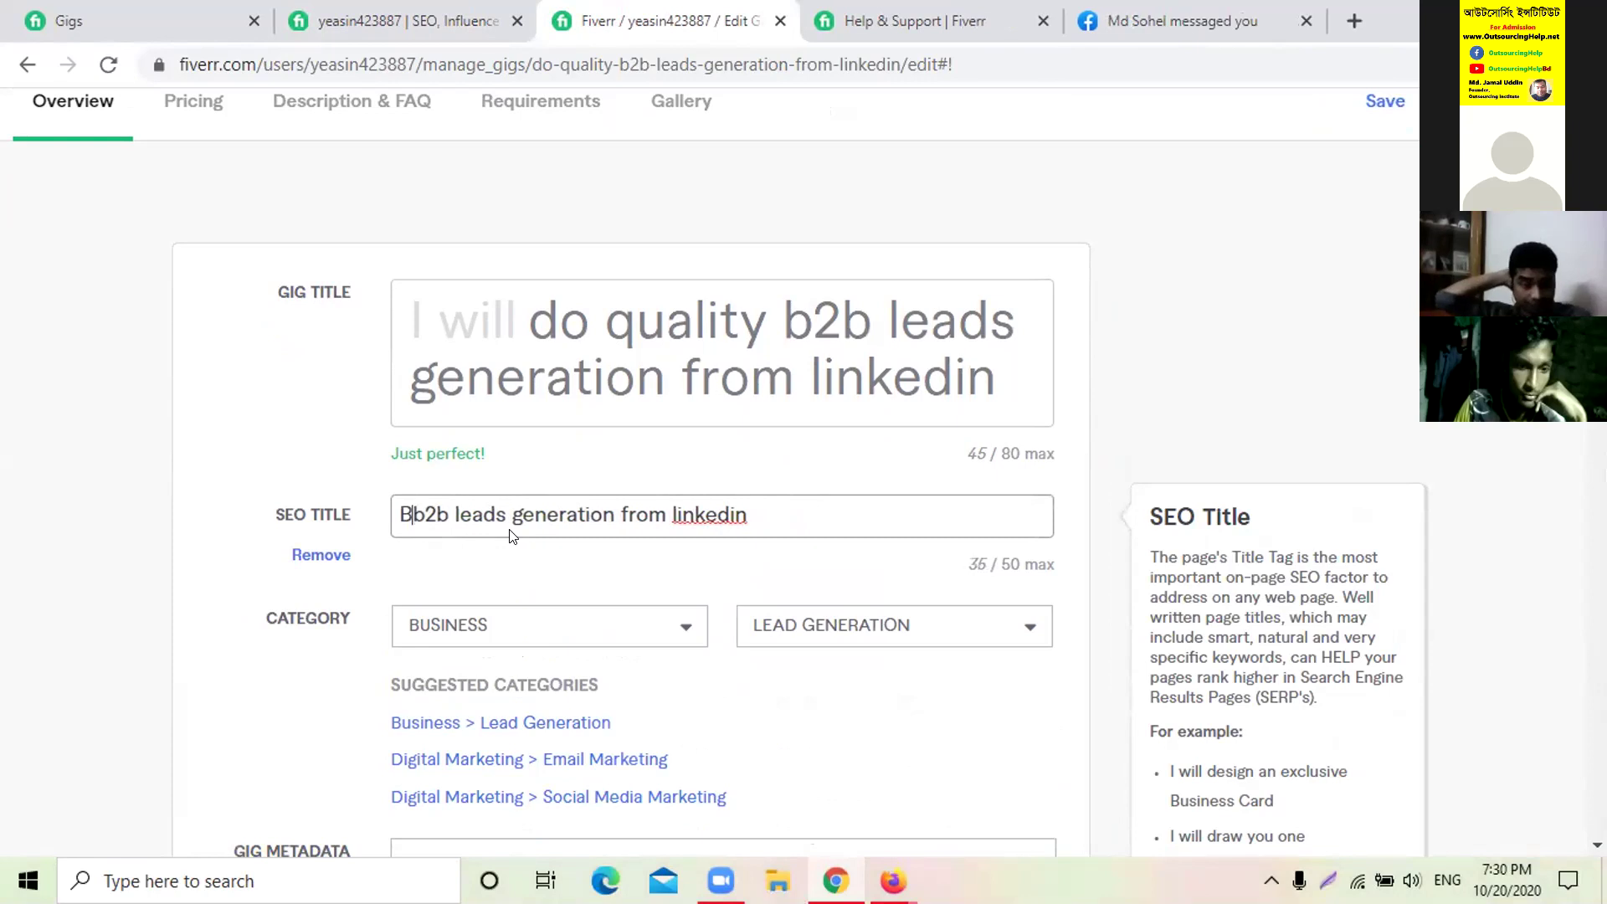
pyautogui.press('Delete')
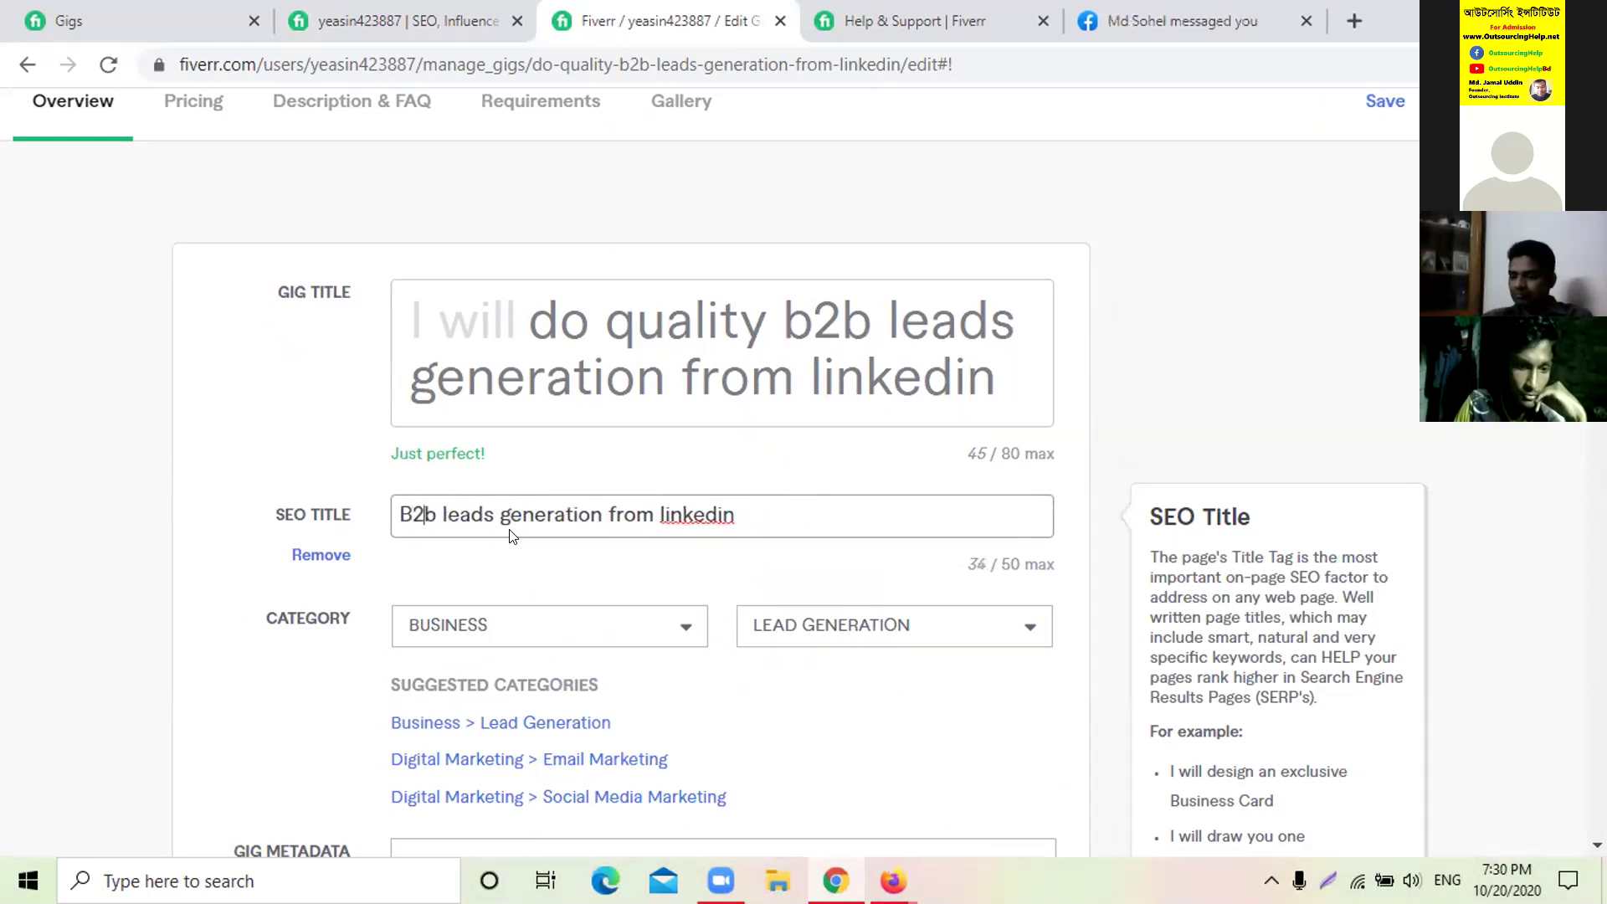
pyautogui.press('Delete')
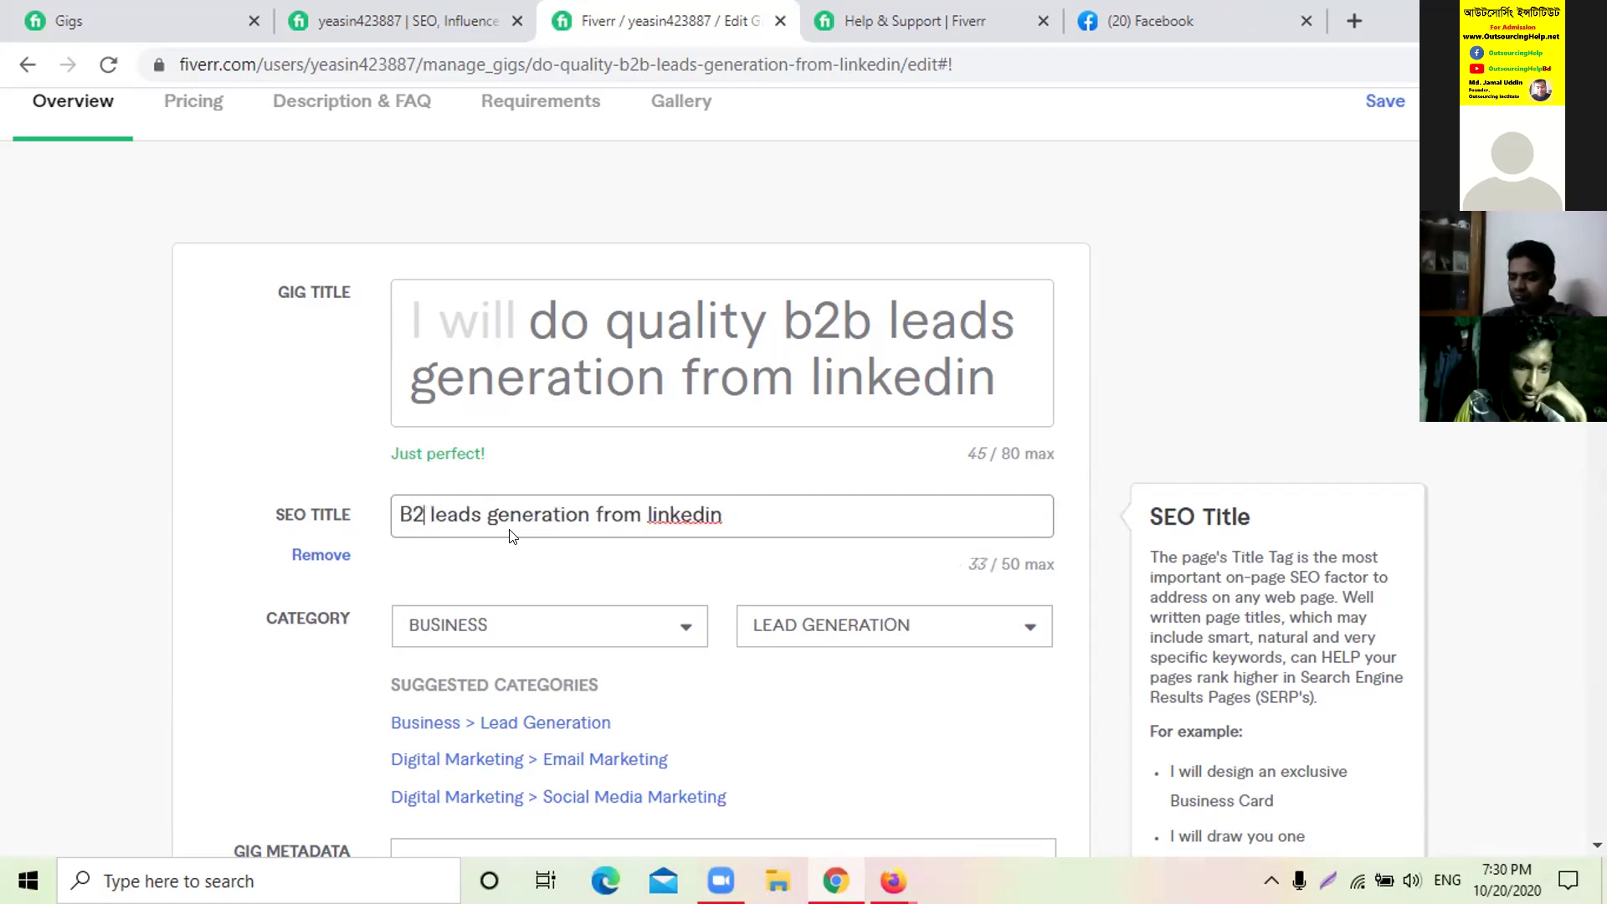
pyautogui.write('B')
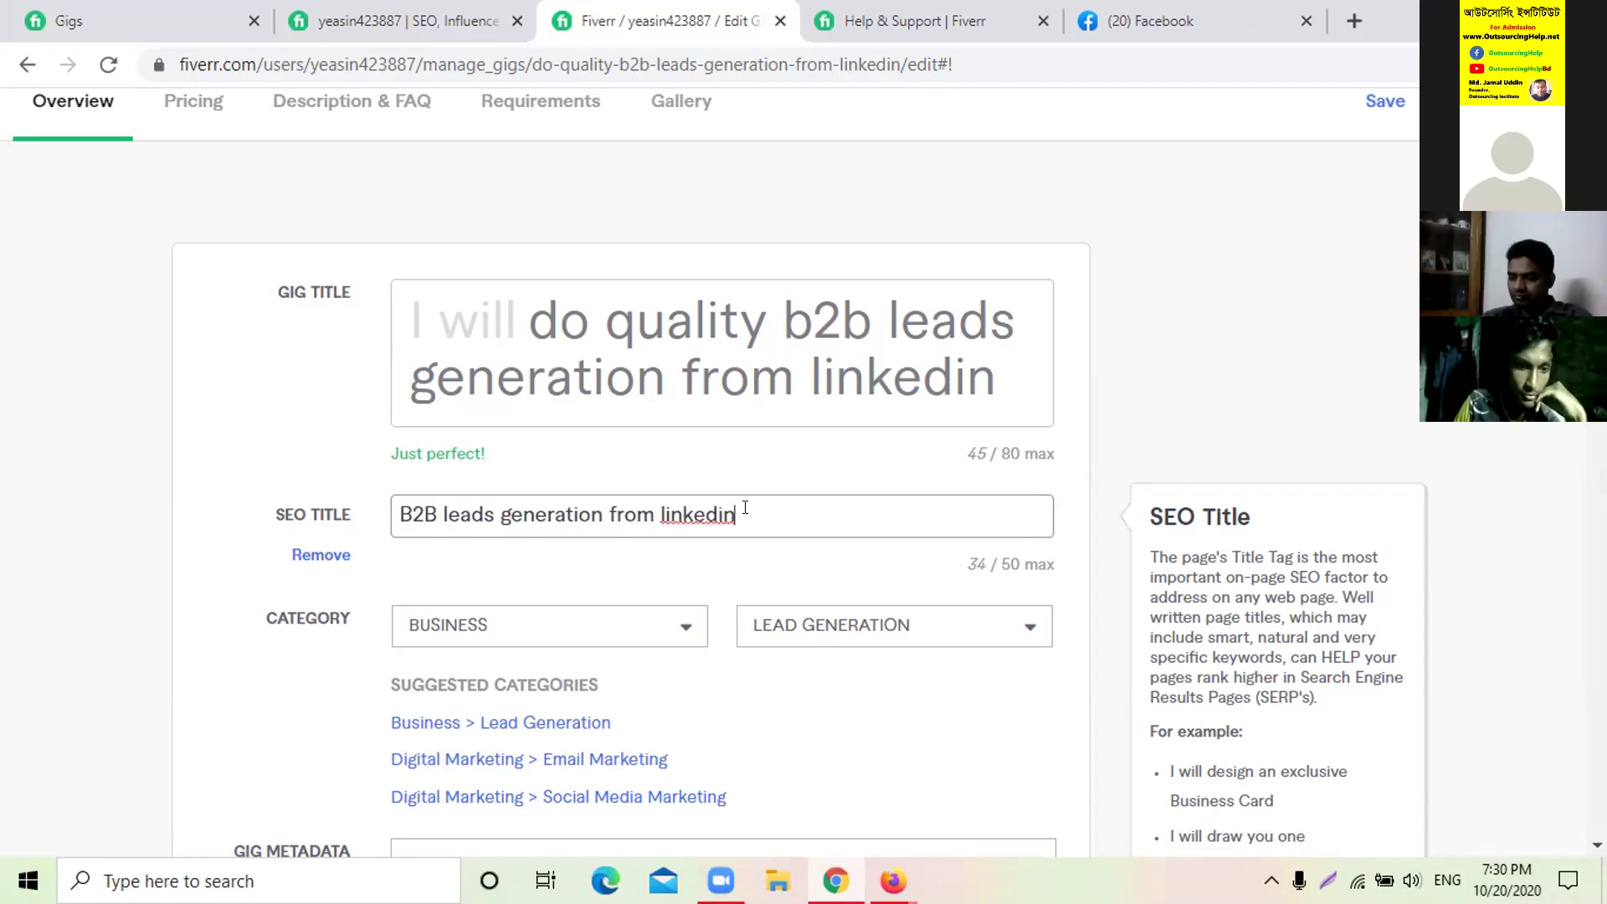
# - Replace "from linkedin" in the SEO title so it reads "B2B leads generation, Prospect Leads"
pyautogui.press('BackSpace')
pyautogui.press('BackSpace')
pyautogui.press('BackSpace')
pyautogui.press('BackSpace')
pyautogui.press('BackSpace')
pyautogui.press('BackSpace')
pyautogui.press('BackSpace')
pyautogui.press('BackSpace')
pyautogui.press('BackSpace')
pyautogui.press('BackSpace')
pyautogui.press('BackSpace')
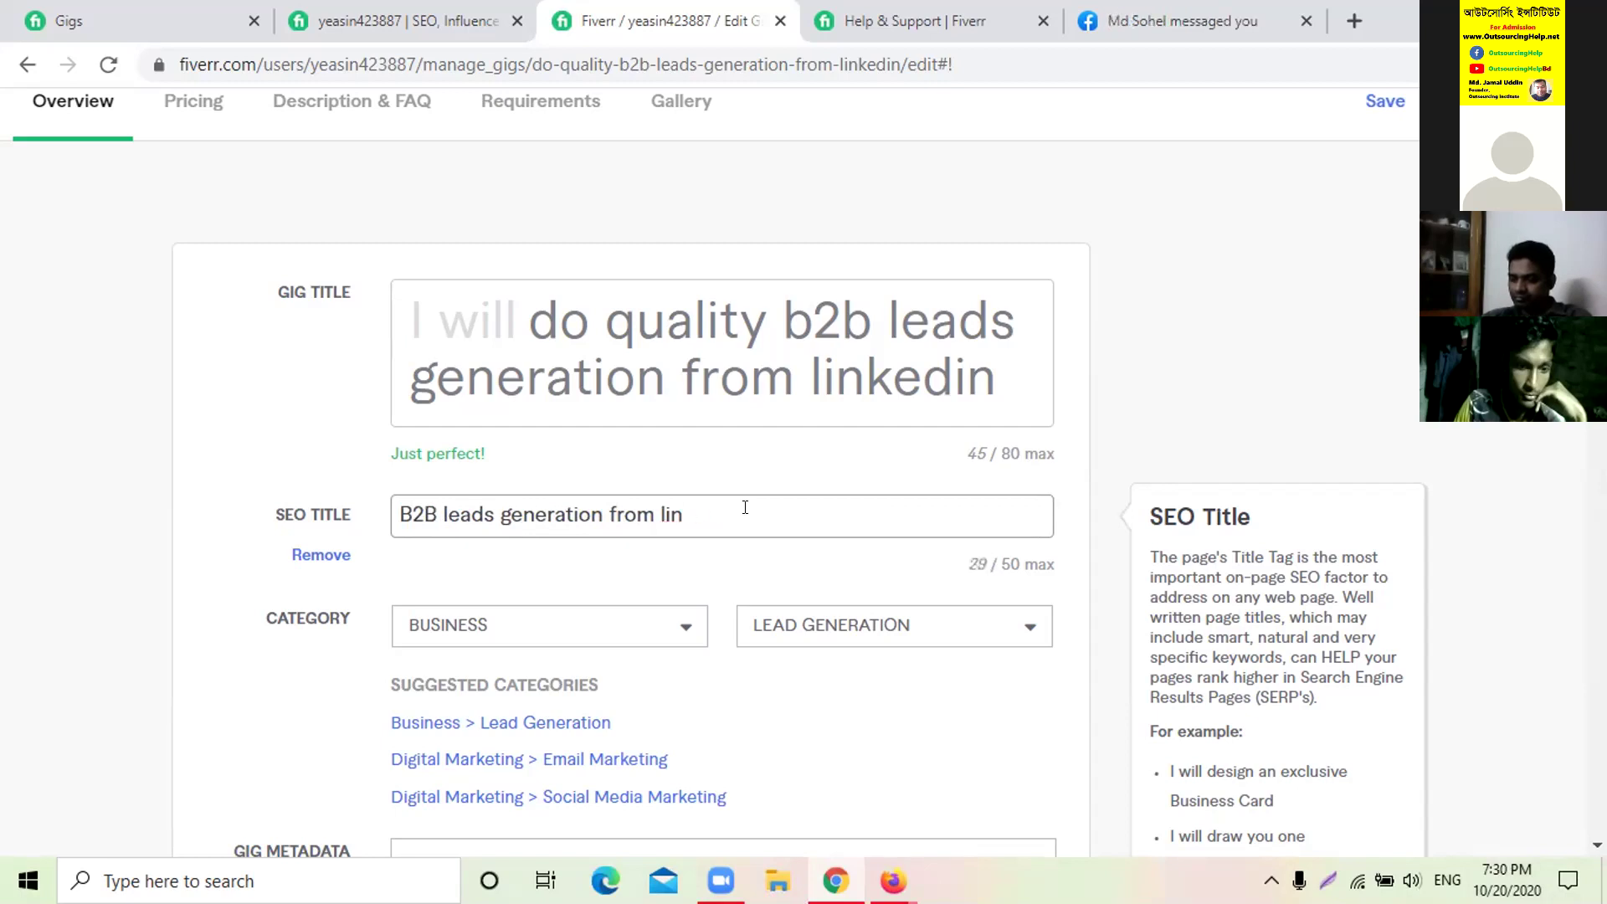
pyautogui.press('BackSpace')
pyautogui.press('BackSpace')
pyautogui.press('BackSpace')
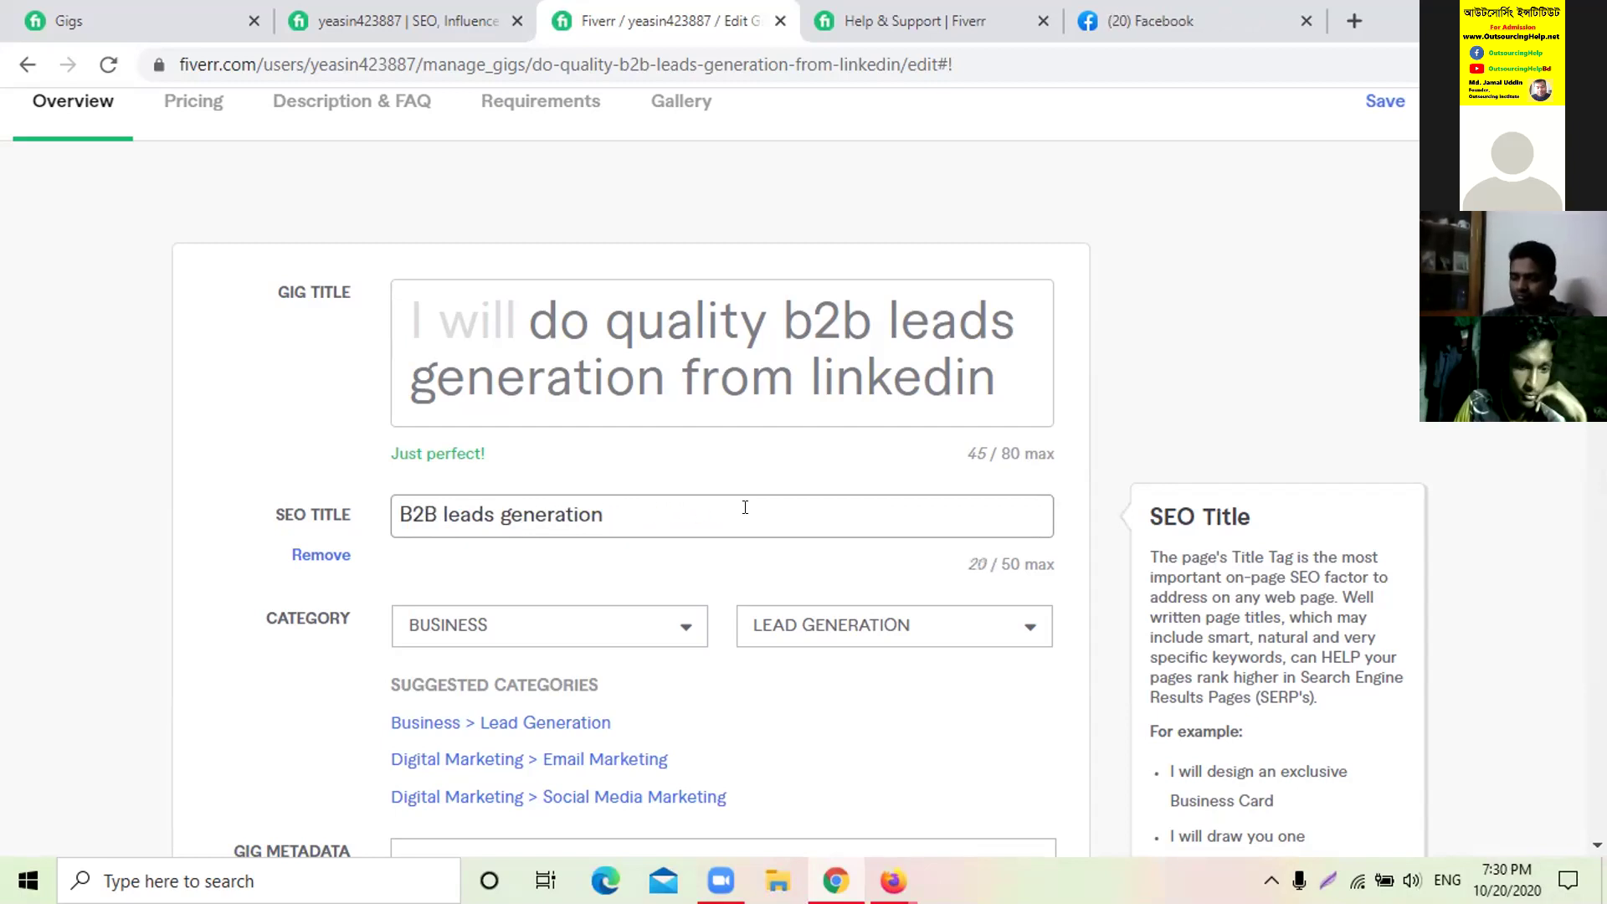
pyautogui.write(', Pros')
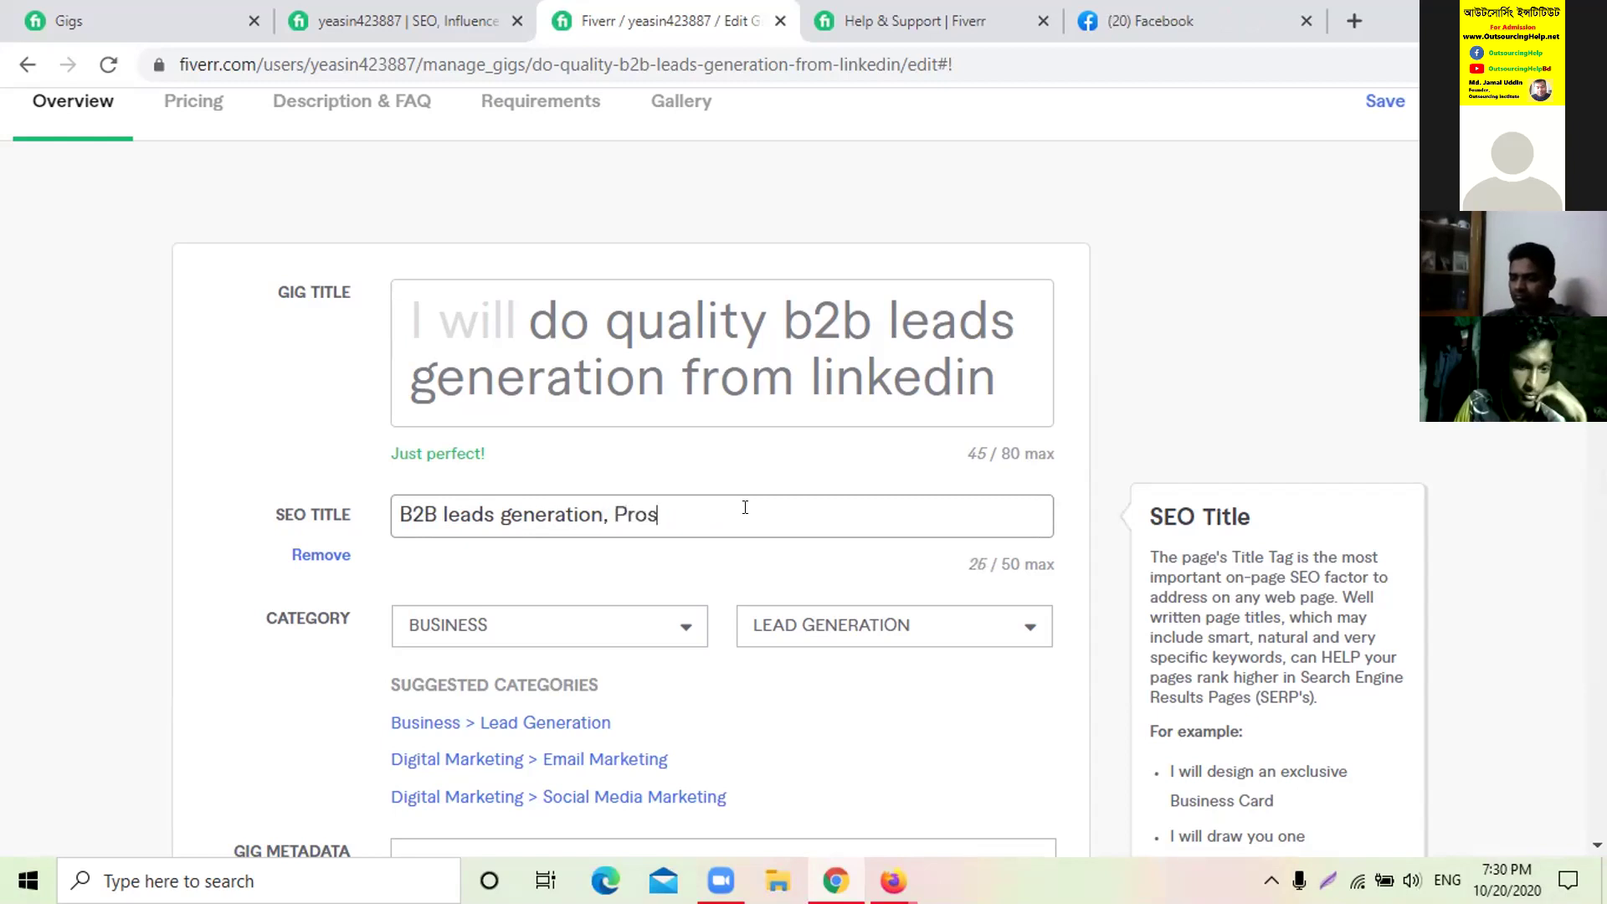
pyautogui.write('pect Leads')
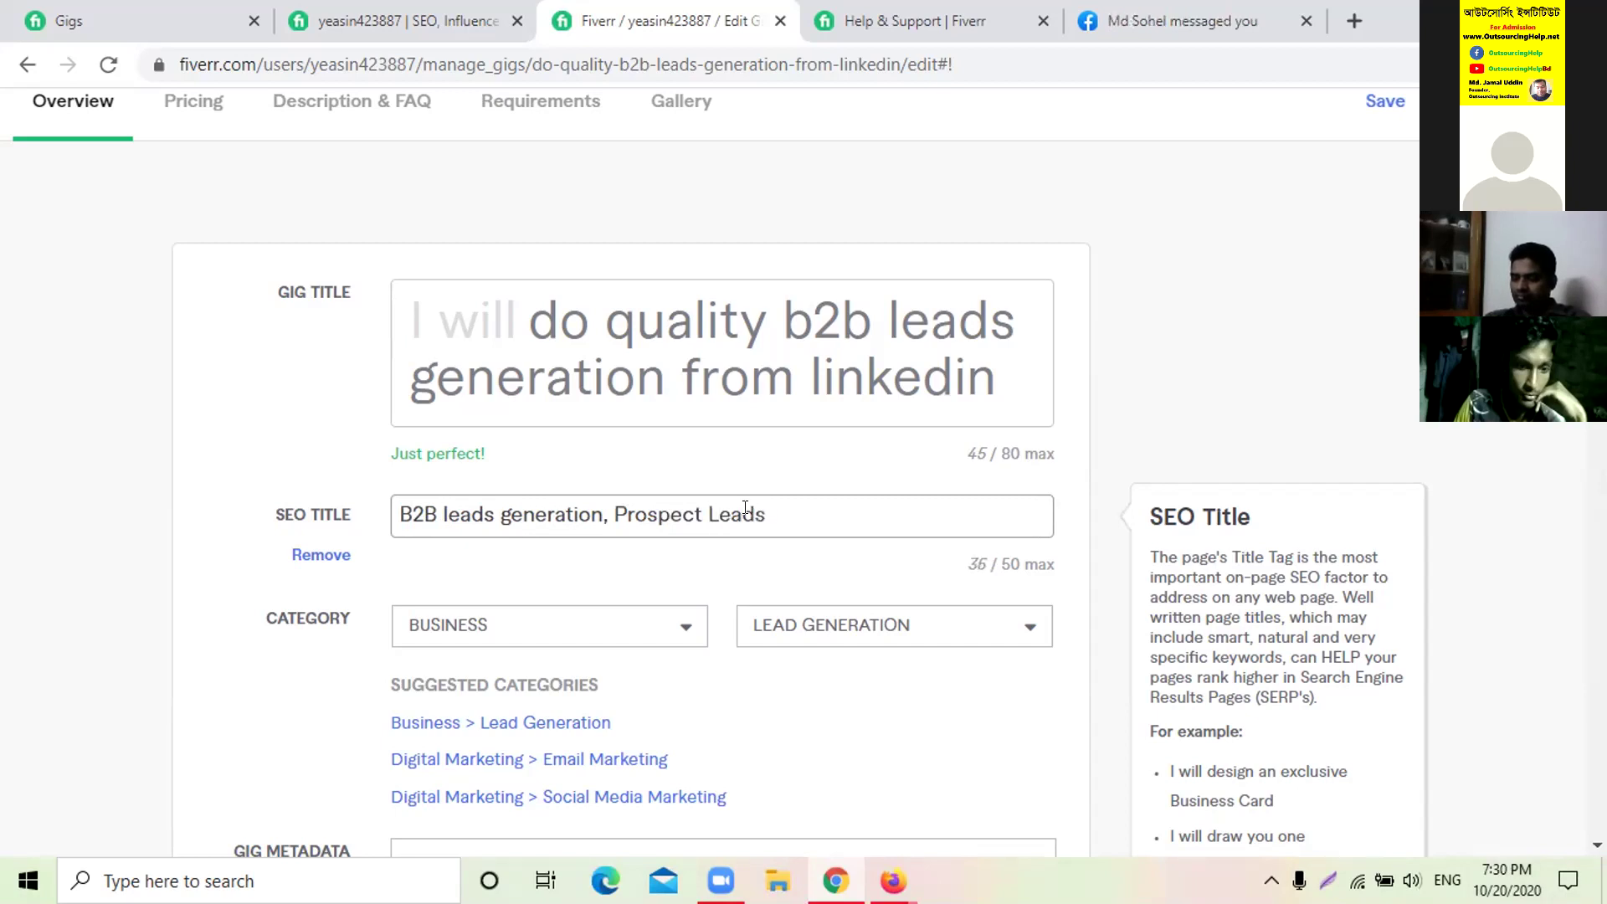
pyautogui.click(288, 679)
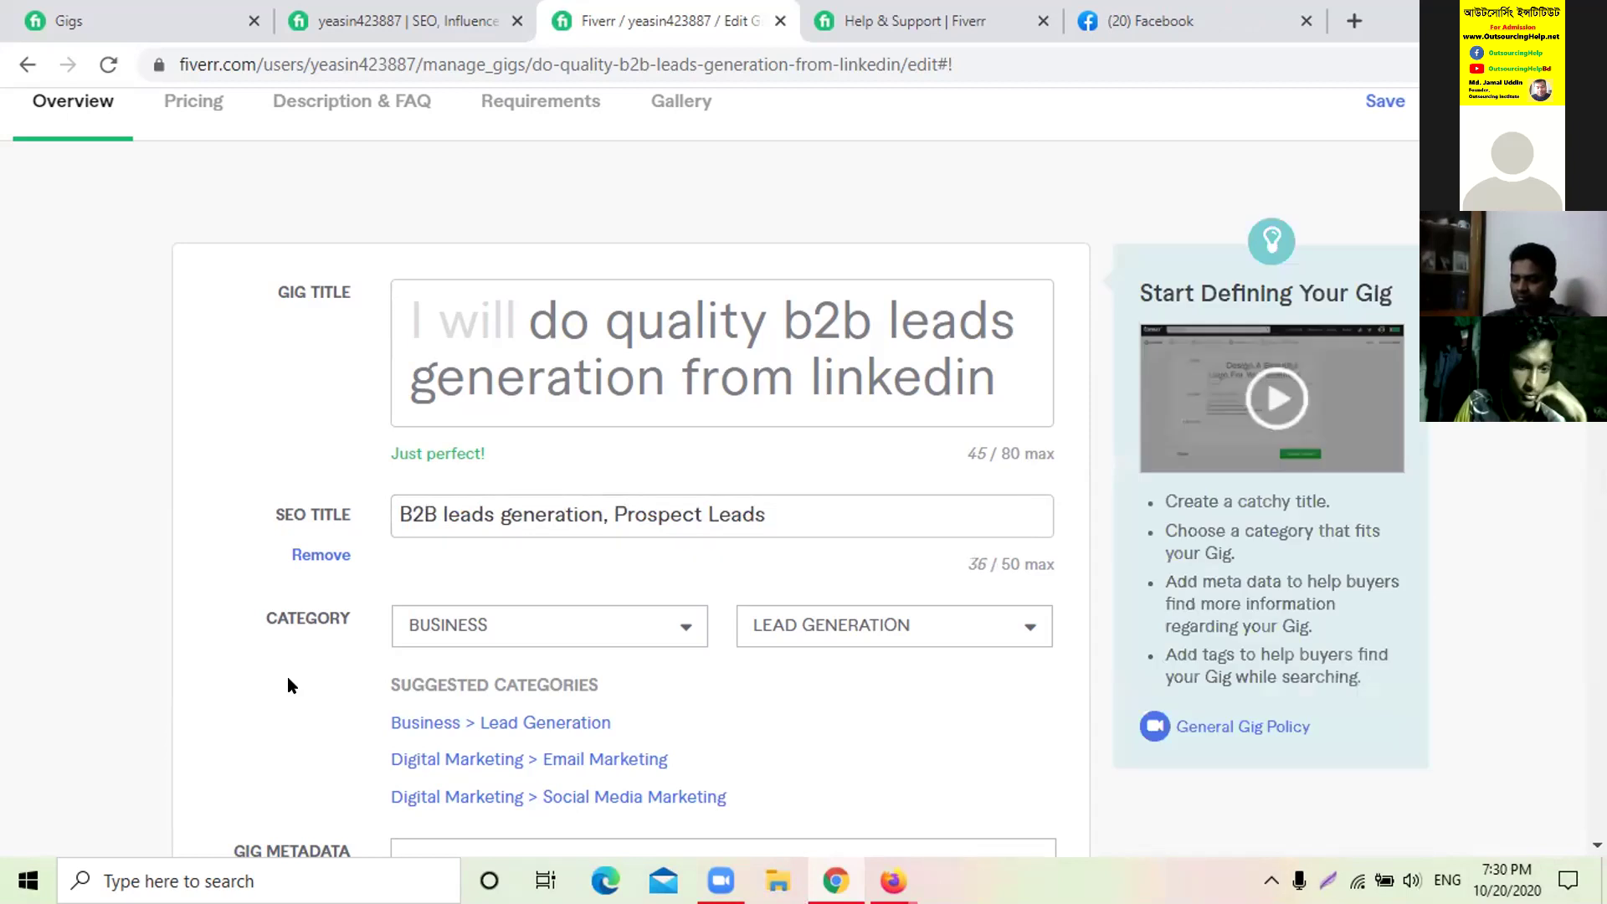
# - Save the gig's overview settings with the existing category, B2B industry and search tags
pyautogui.scroll(-3, 288, 678)
pyautogui.scroll(-1, 288, 678)
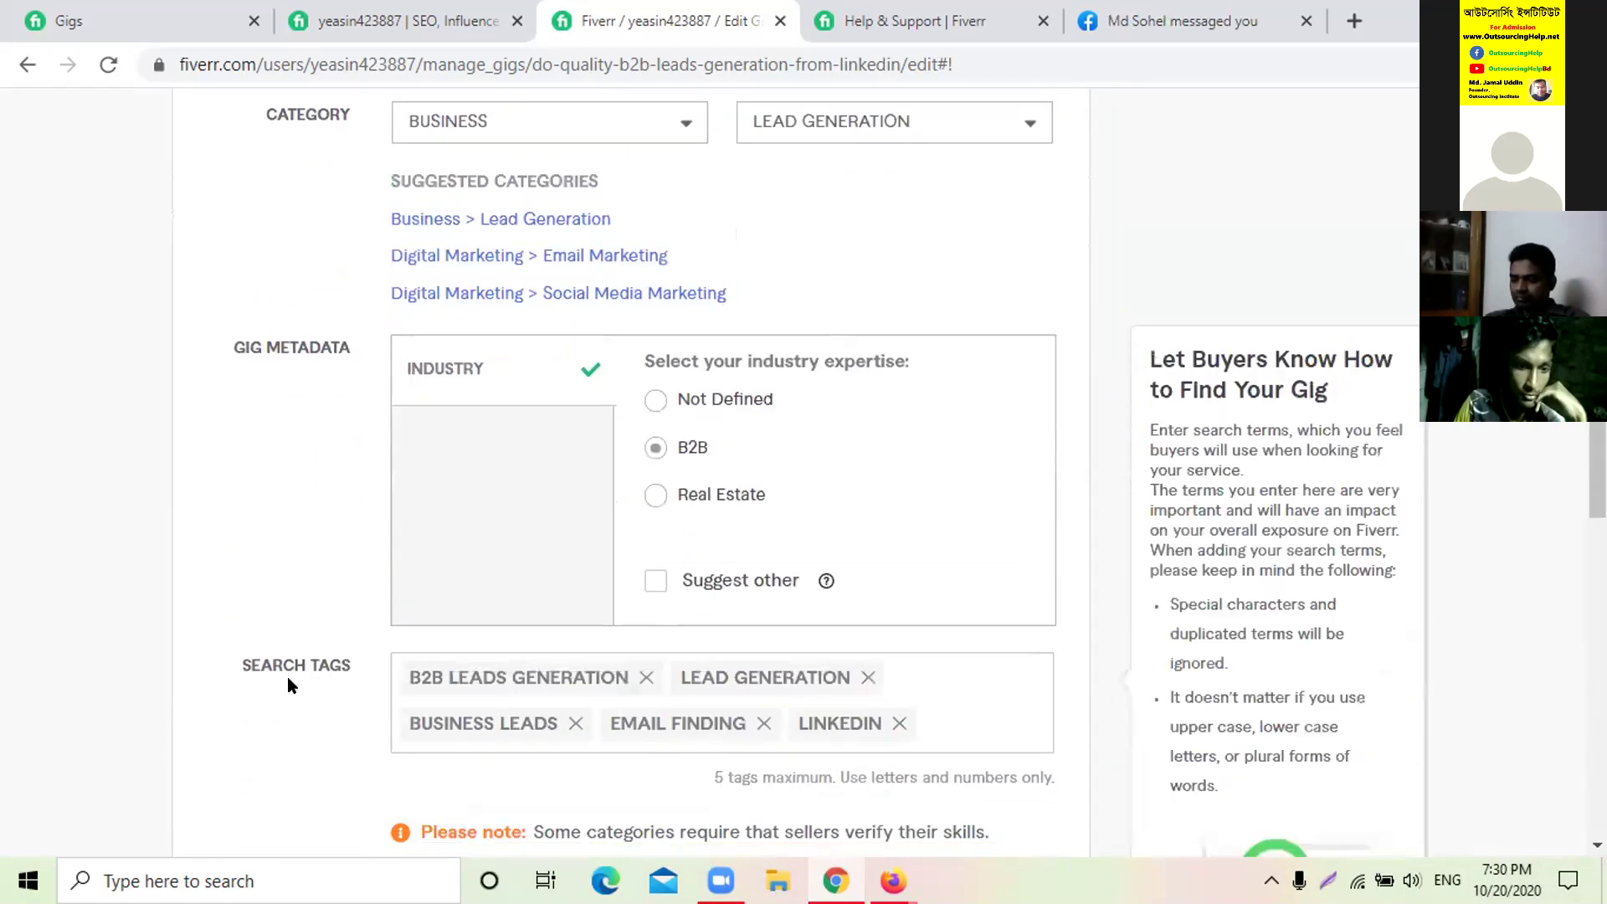
pyautogui.scroll(-3, 288, 685)
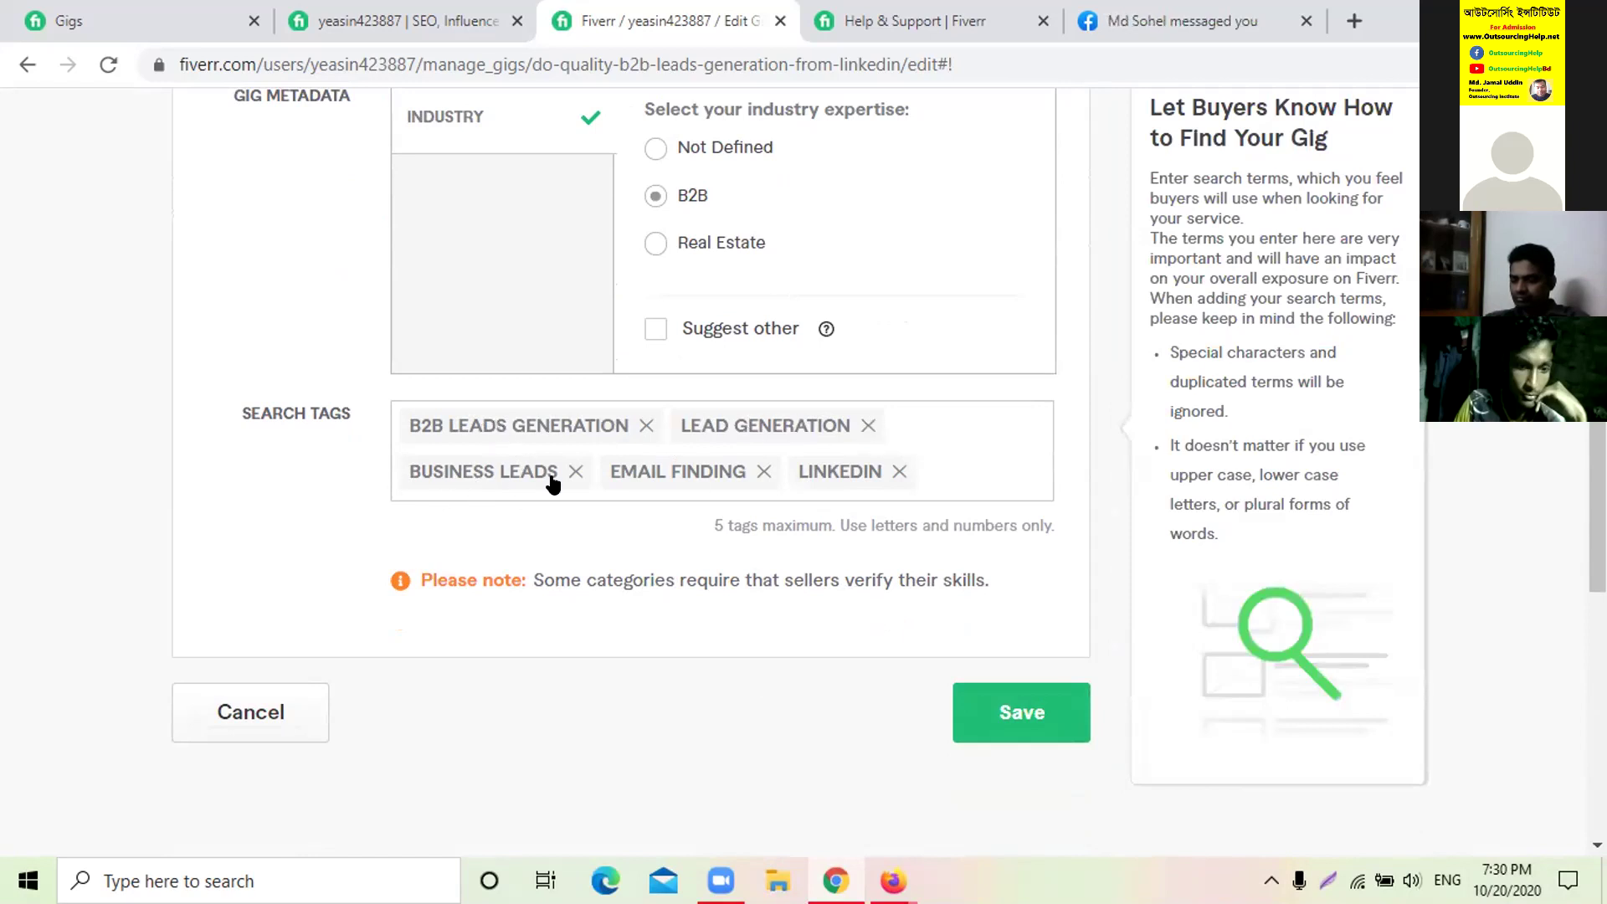
pyautogui.click(1012, 711)
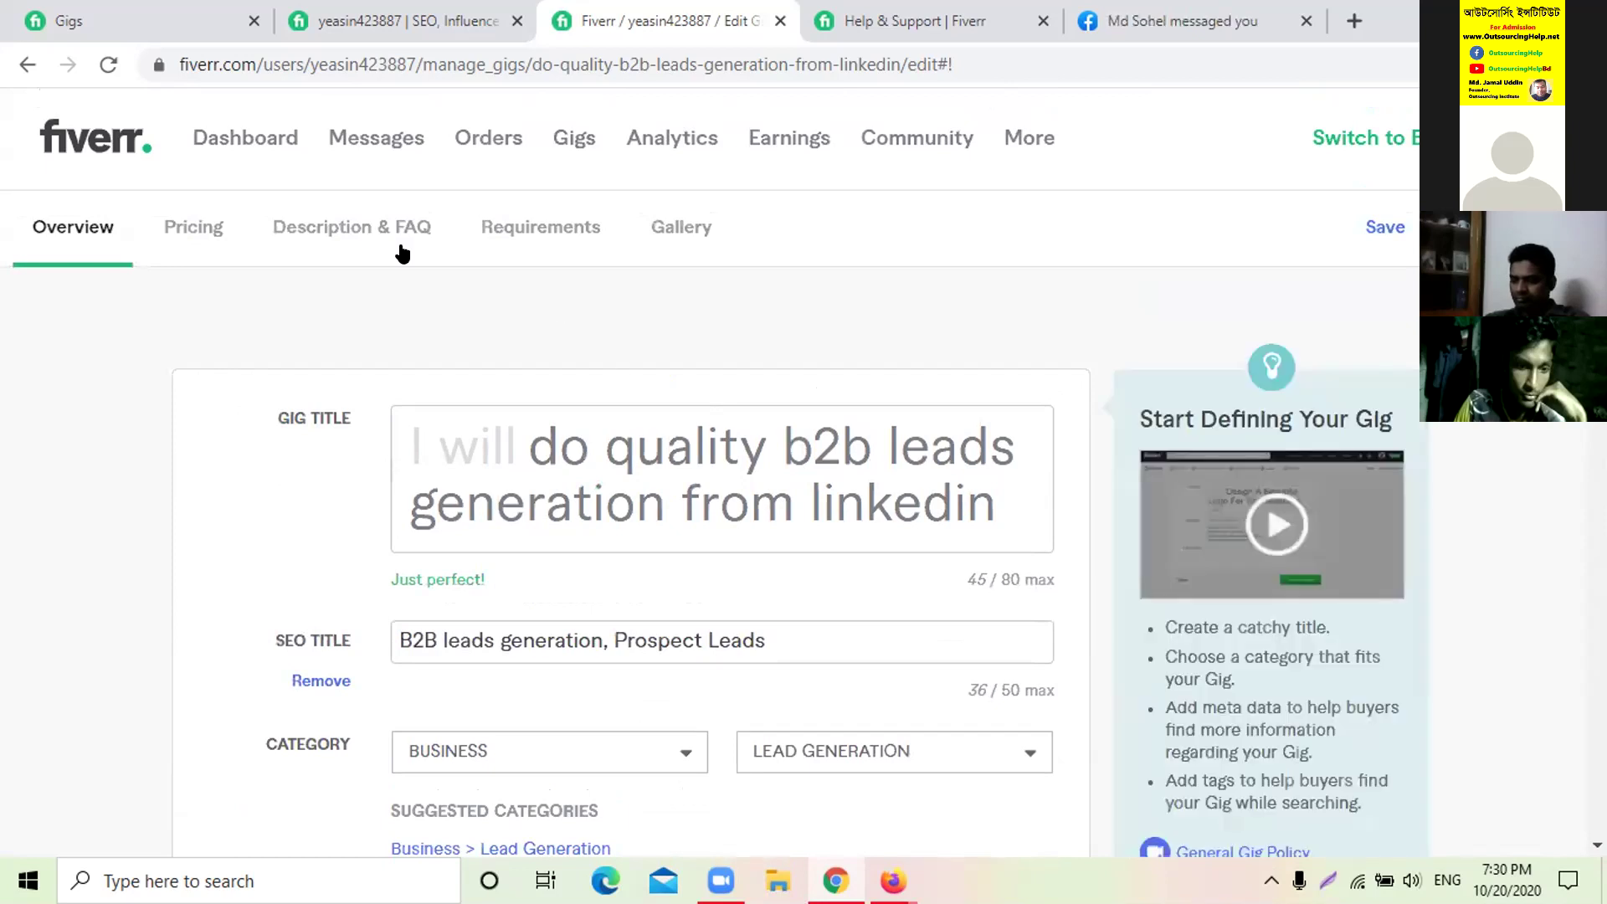
# - In the gig description's second paragraph, replace "Have a proper training to" with "Able to" before "collect quality leads"
pyautogui.click(342, 223)
pyautogui.moveTo(566, 617)
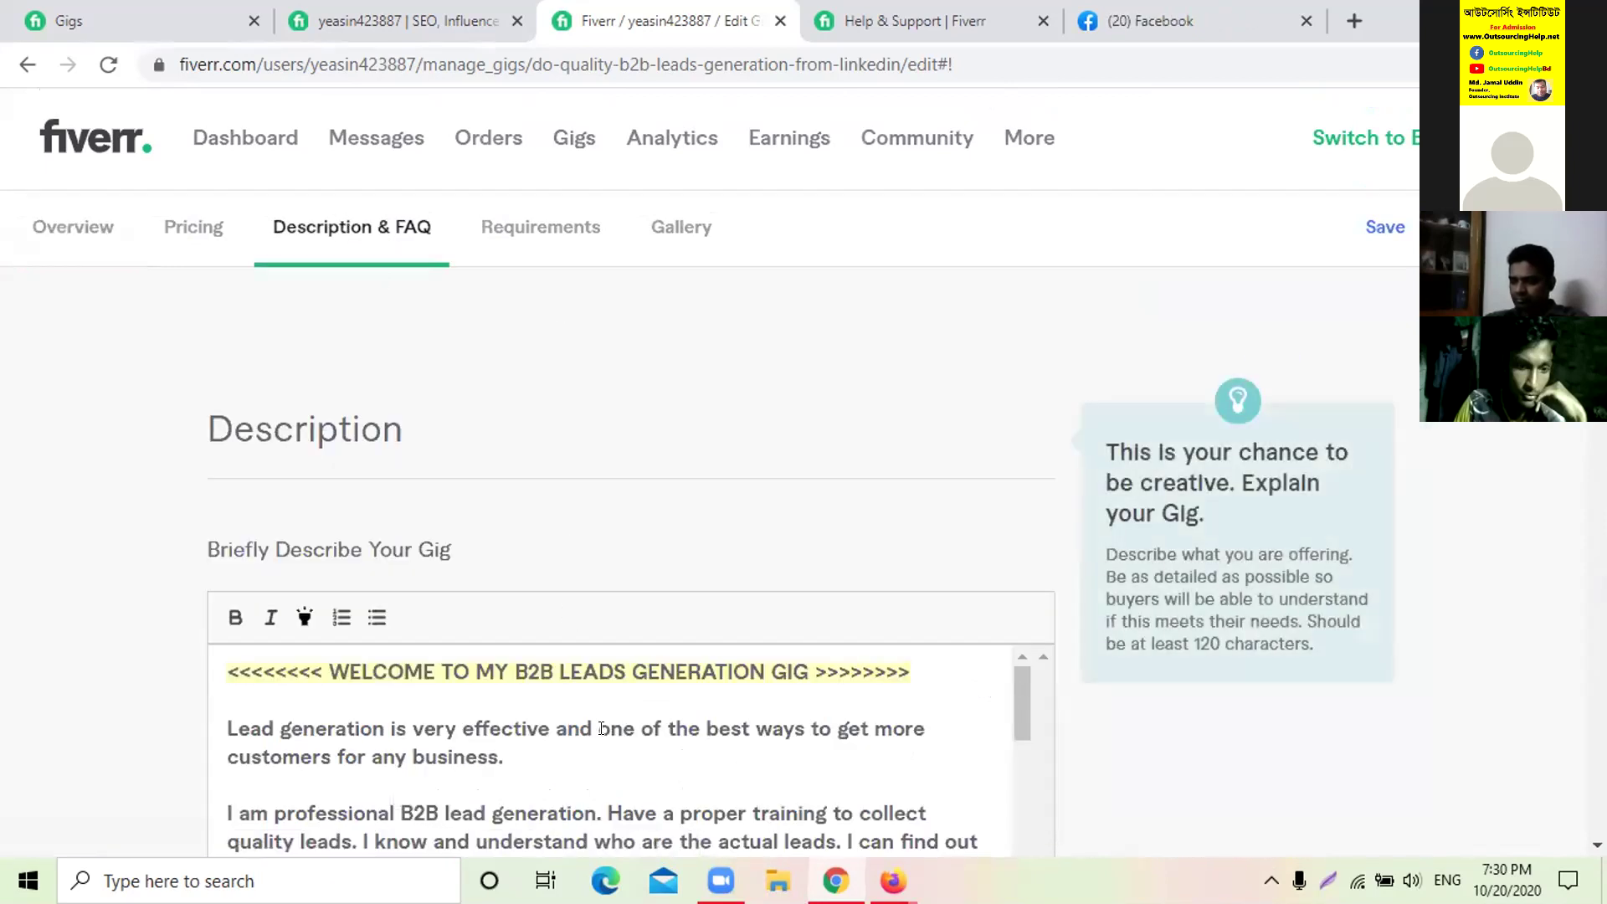
pyautogui.scroll(-4, 655, 536)
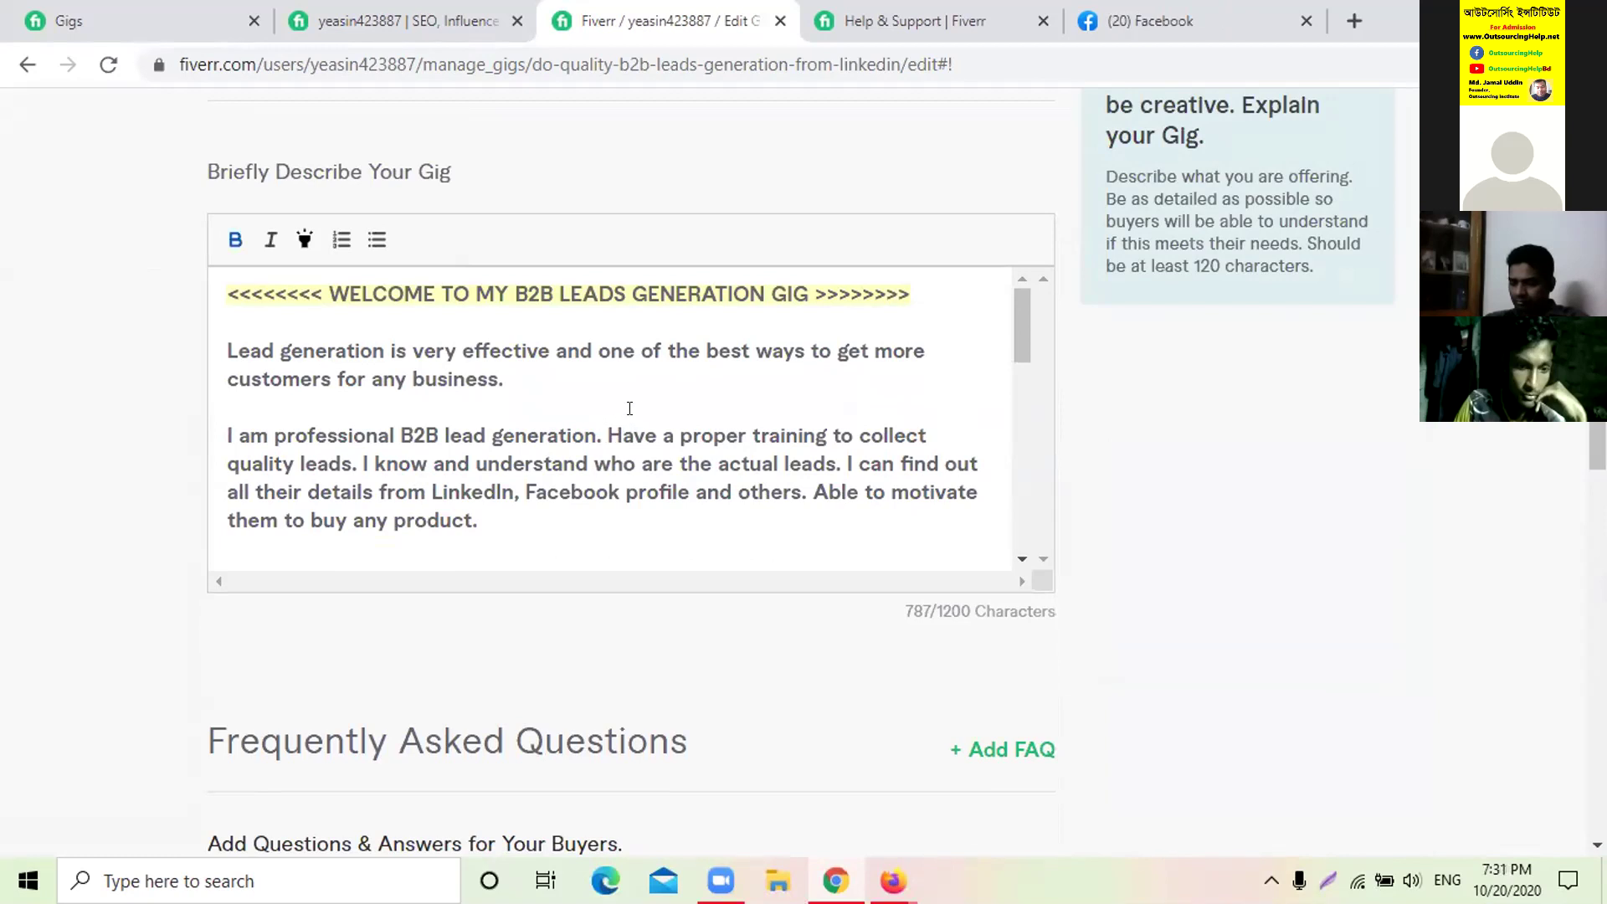
pyautogui.press('Delete')
pyautogui.press('Delete')
pyautogui.press('Delete')
pyautogui.press('Delete')
pyautogui.press('Delete')
pyautogui.press('Delete')
pyautogui.press('Delete')
pyautogui.press('Delete')
pyautogui.press('Delete')
pyautogui.press('Delete')
pyautogui.press('Delete')
pyautogui.press('Delete')
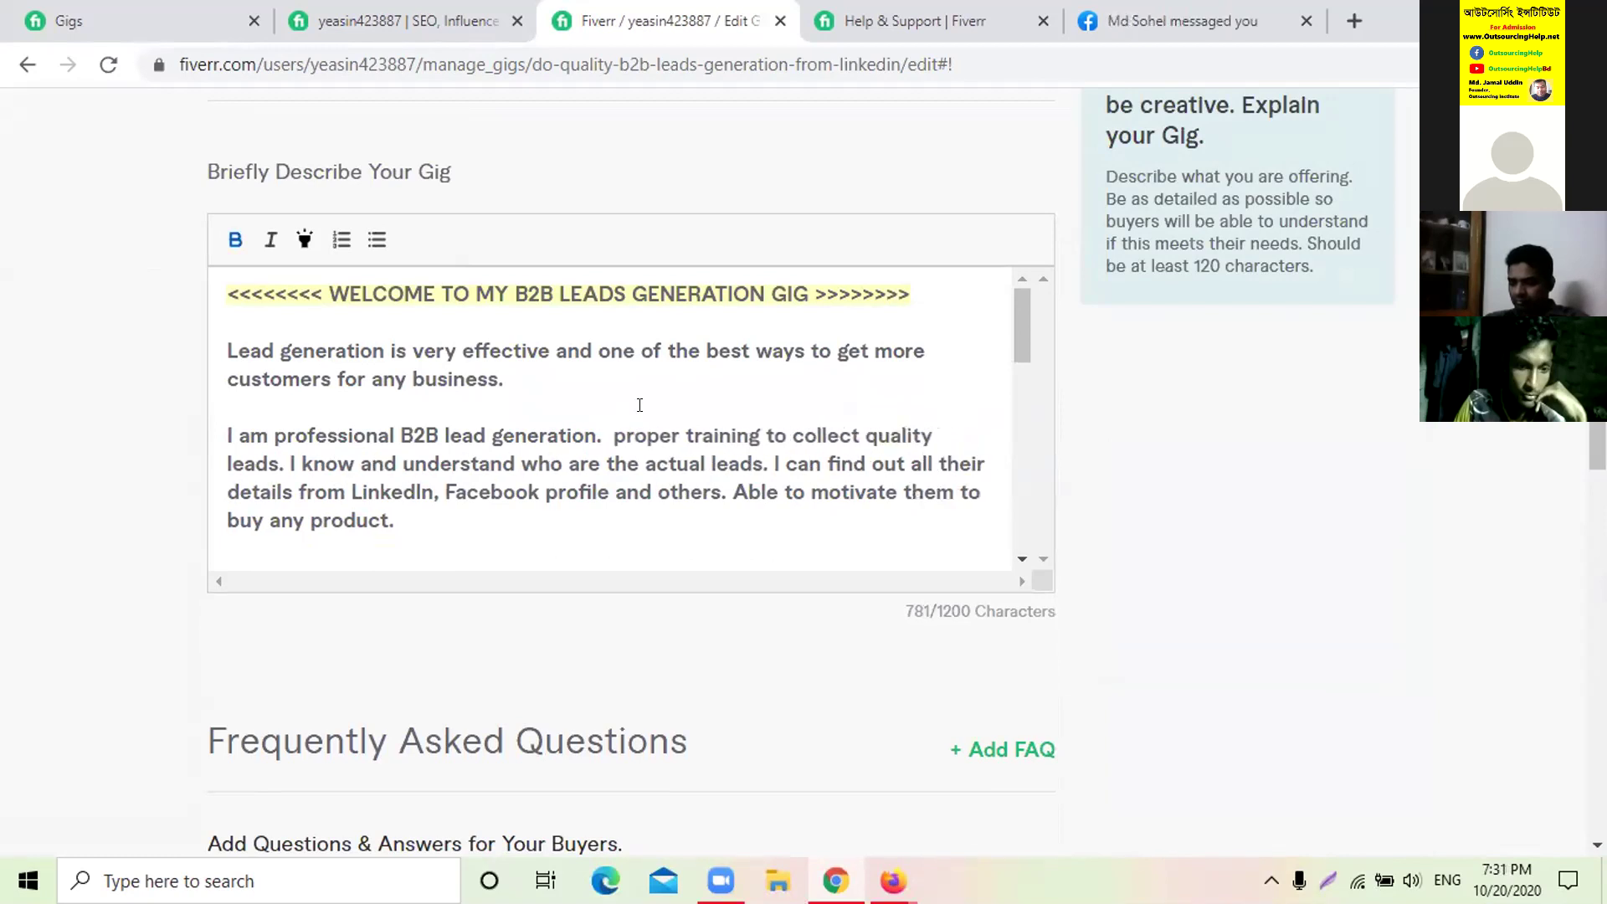
pyautogui.press('Delete')
pyautogui.press('Delete')
pyautogui.press('Delete')
pyautogui.press('Delete')
pyautogui.press('Delete')
pyautogui.press('Delete')
pyautogui.press('Delete')
pyautogui.press('Delete')
pyautogui.press('Delete')
pyautogui.press('Delete')
pyautogui.press('Delete')
pyautogui.press('Delete')
pyautogui.press('Delete')
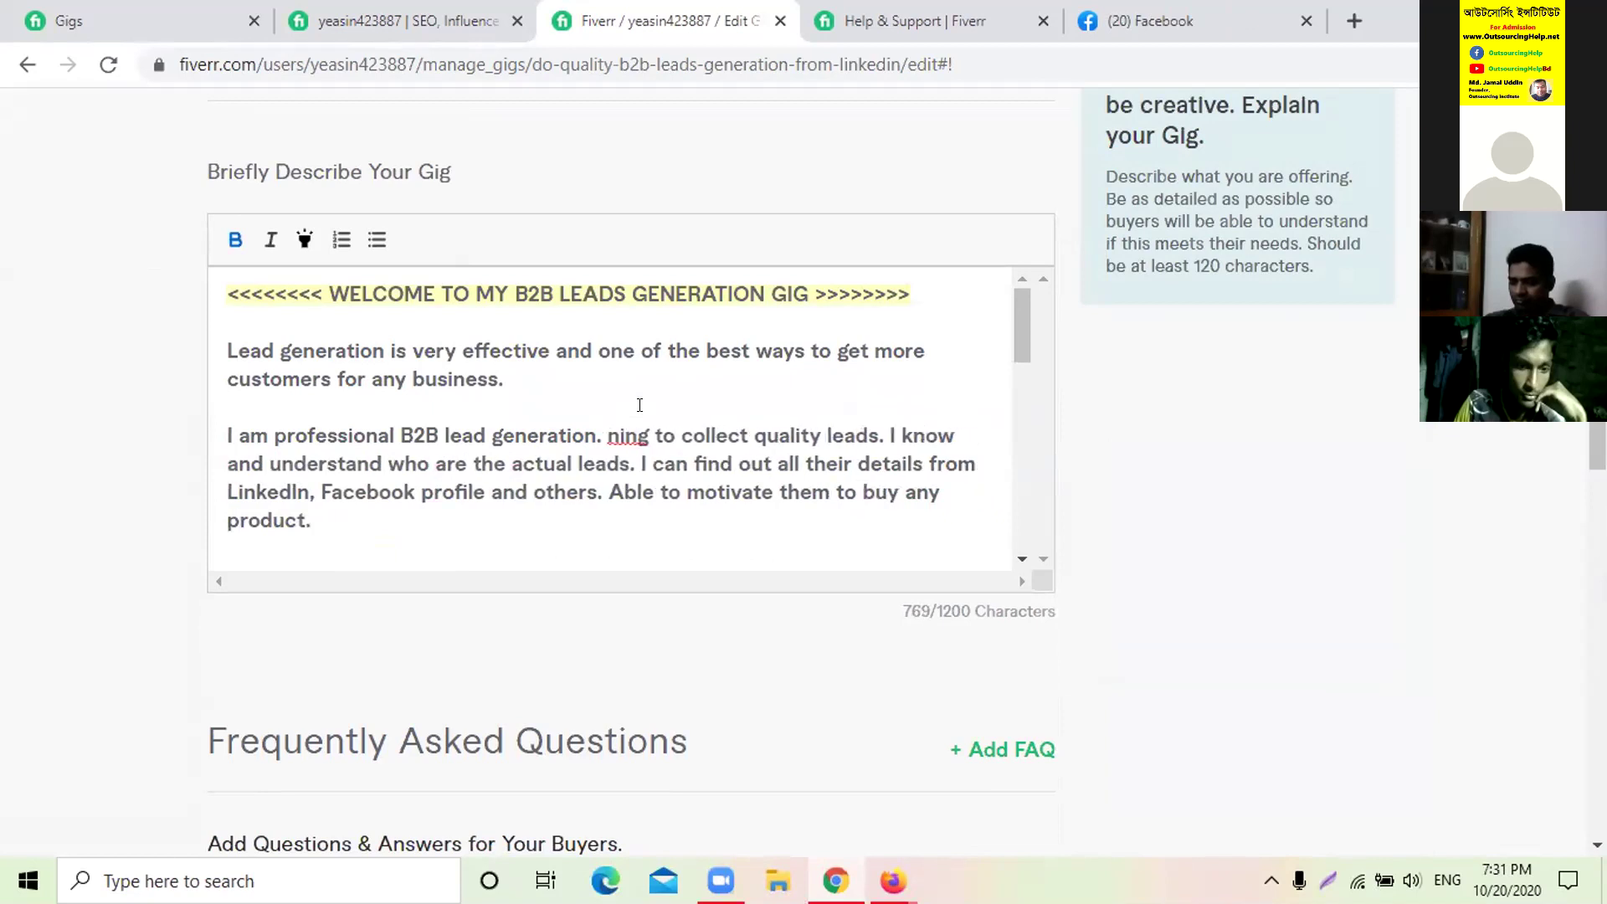
pyautogui.press('Delete')
pyautogui.press('Delete')
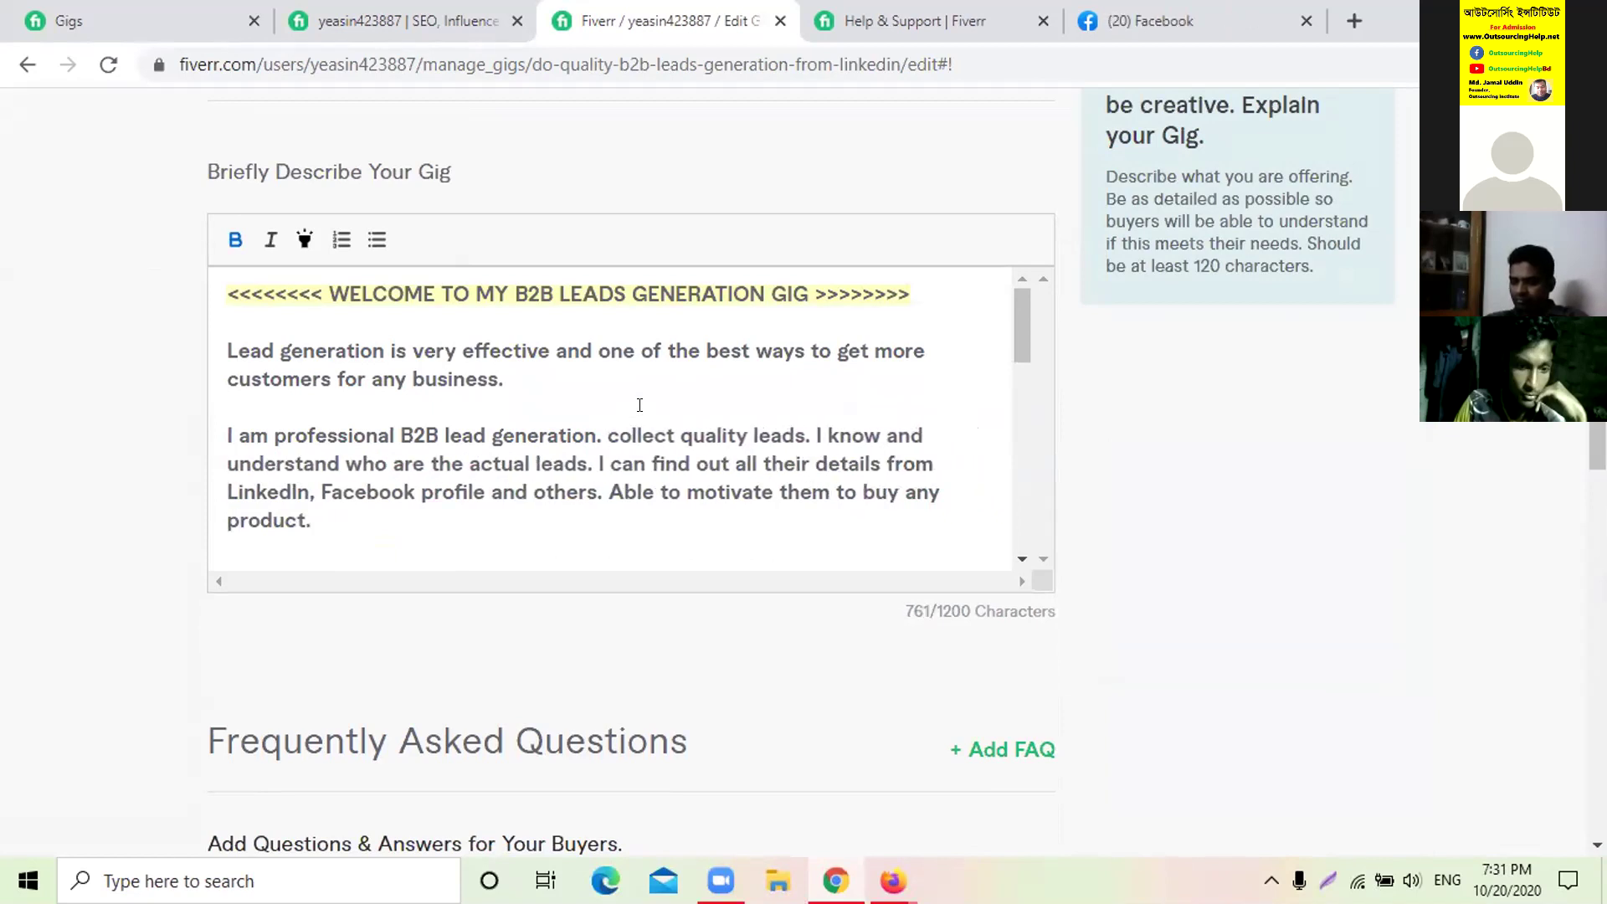
pyautogui.write('Ab')
pyautogui.write('le')
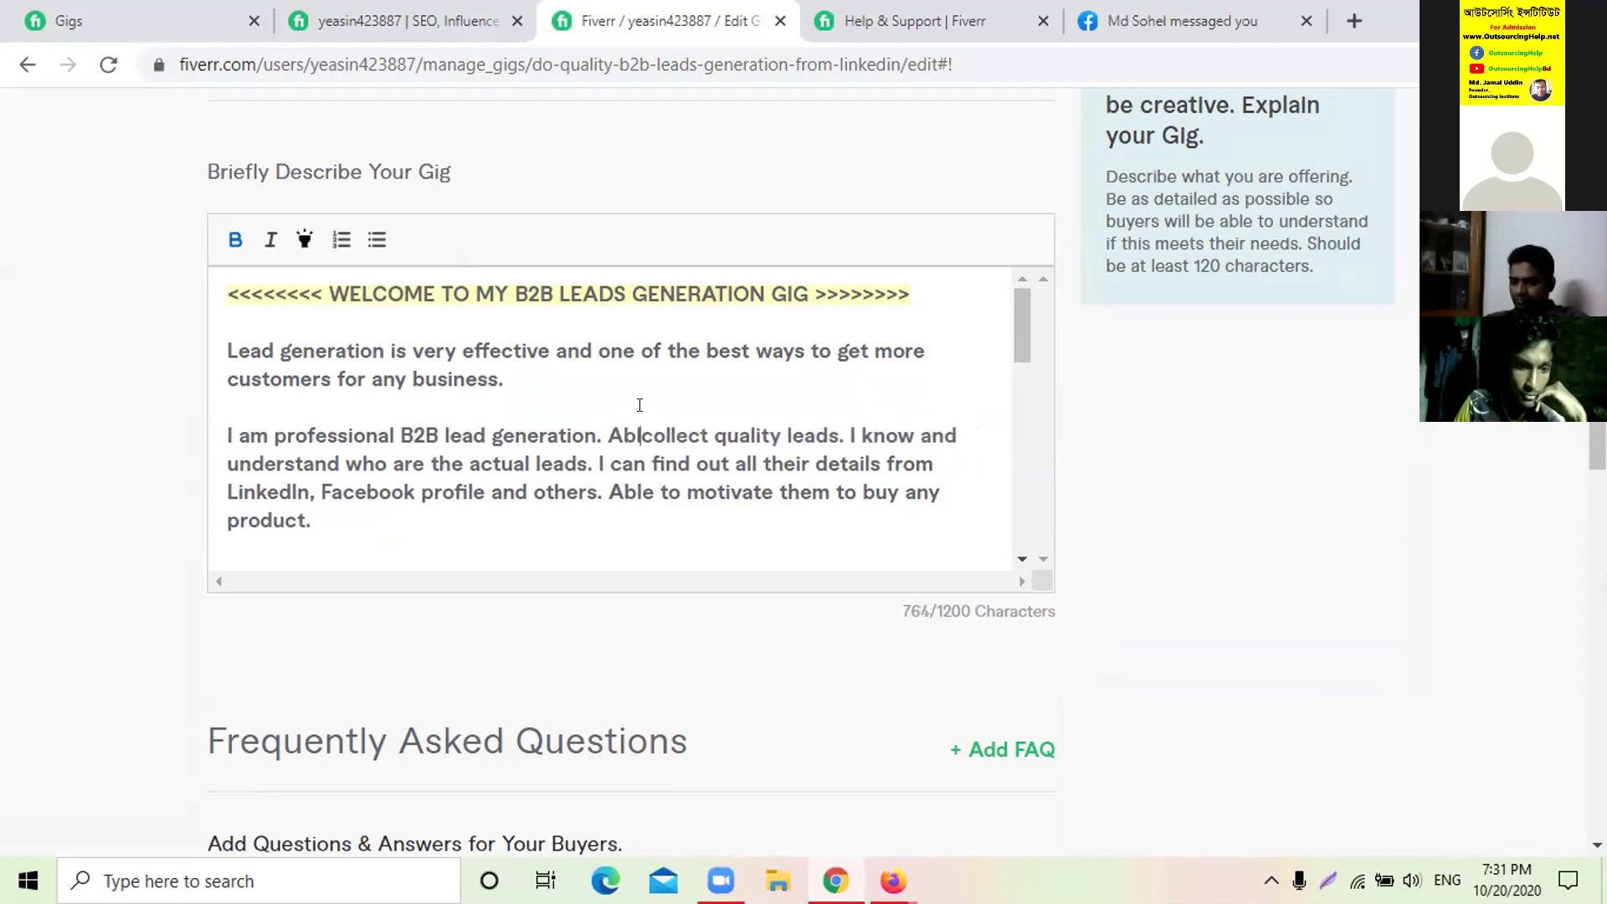
pyautogui.write(' to')
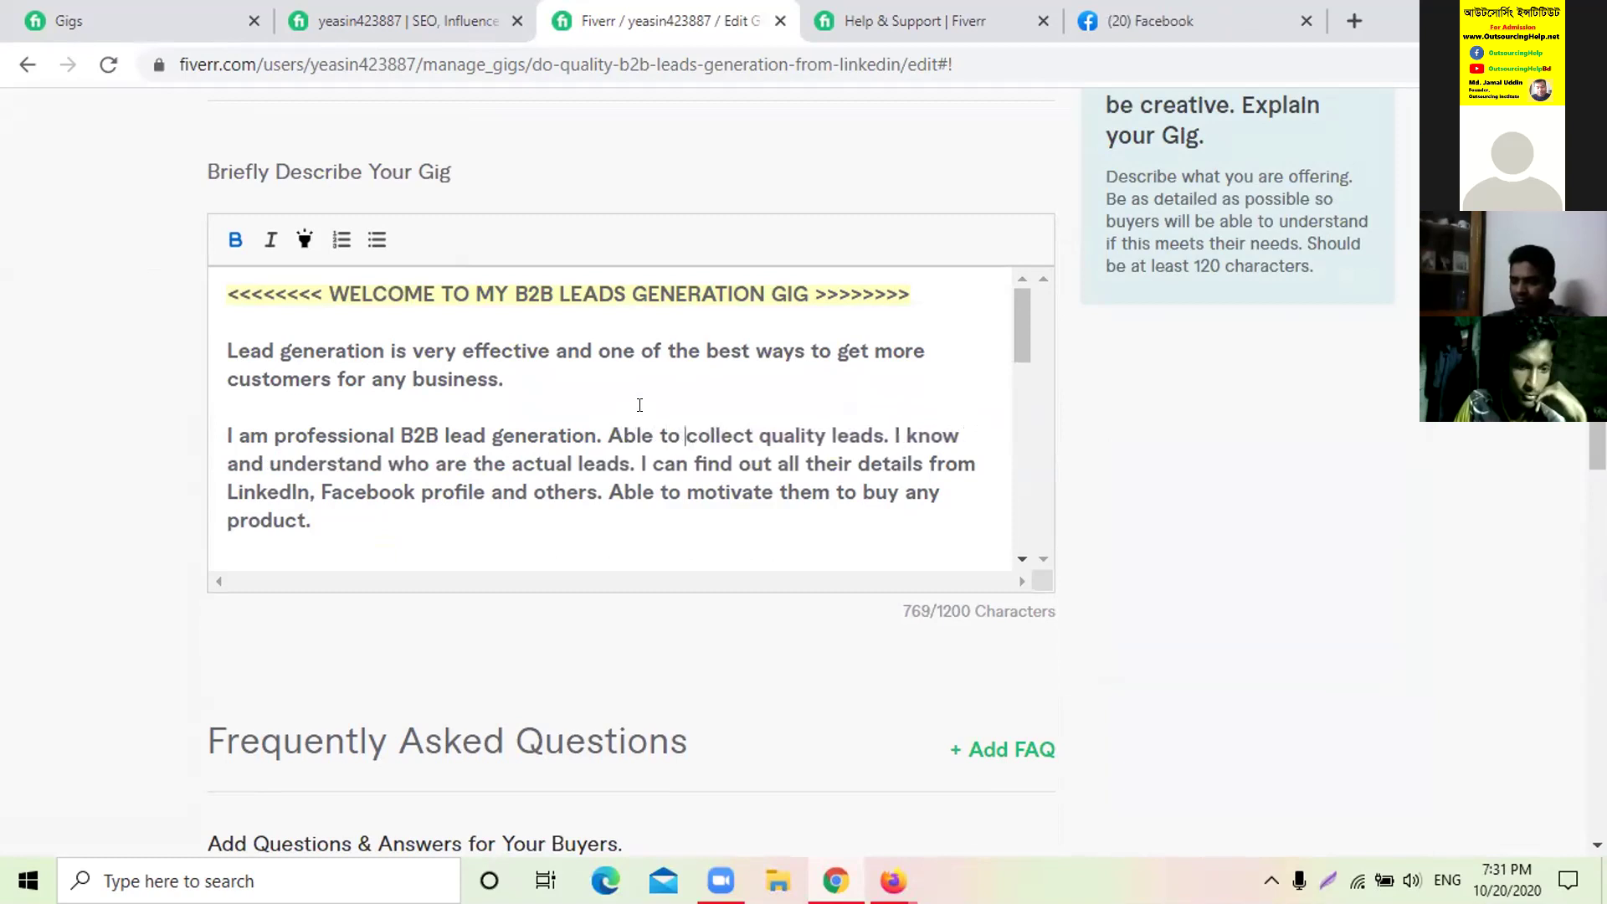
# - Add "in a very accurate process" after "Able to collect quality leads" in the gig description
pyautogui.press('Right')
pyautogui.press('Right')
pyautogui.press('Right')
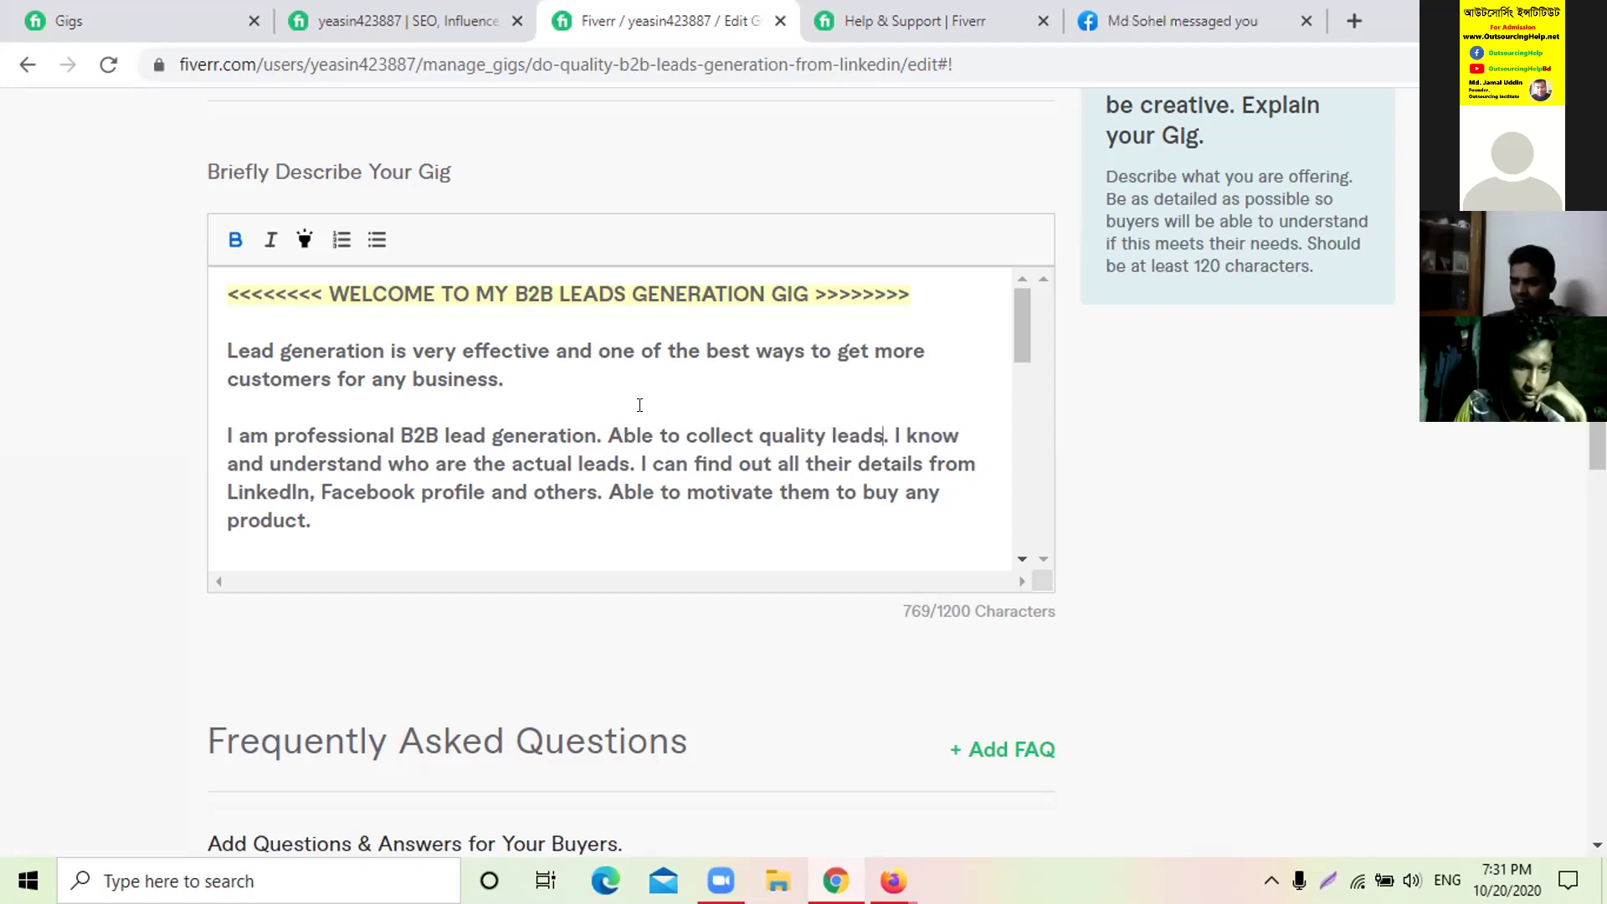
pyautogui.write('ina')
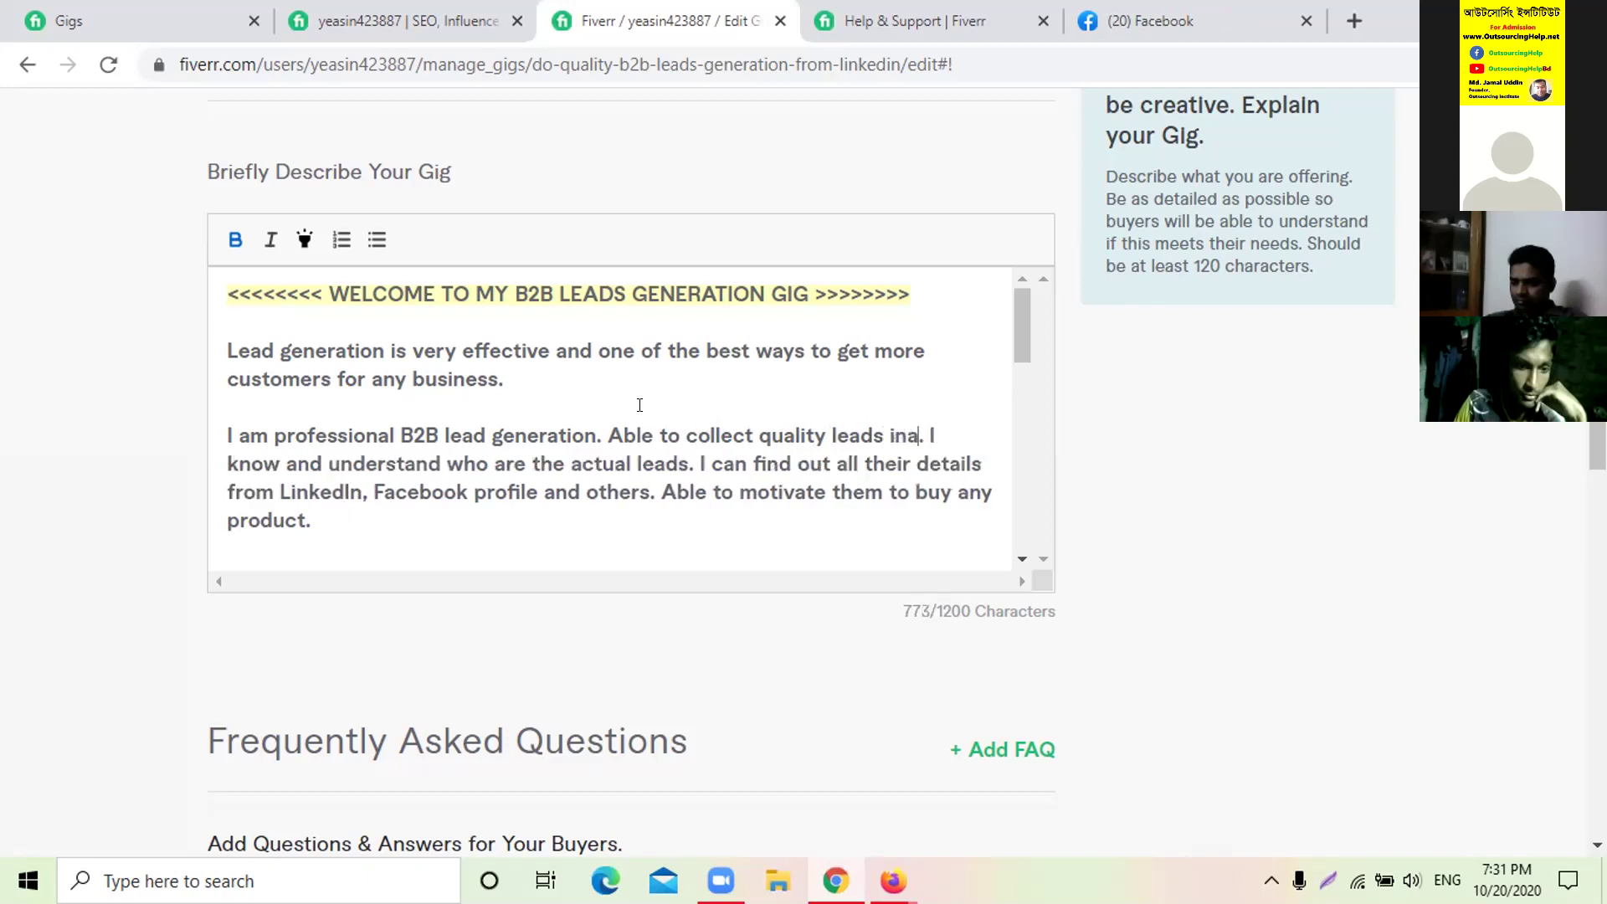
pyautogui.press('BackSpace')
pyautogui.write('a')
pyautogui.write('ver')
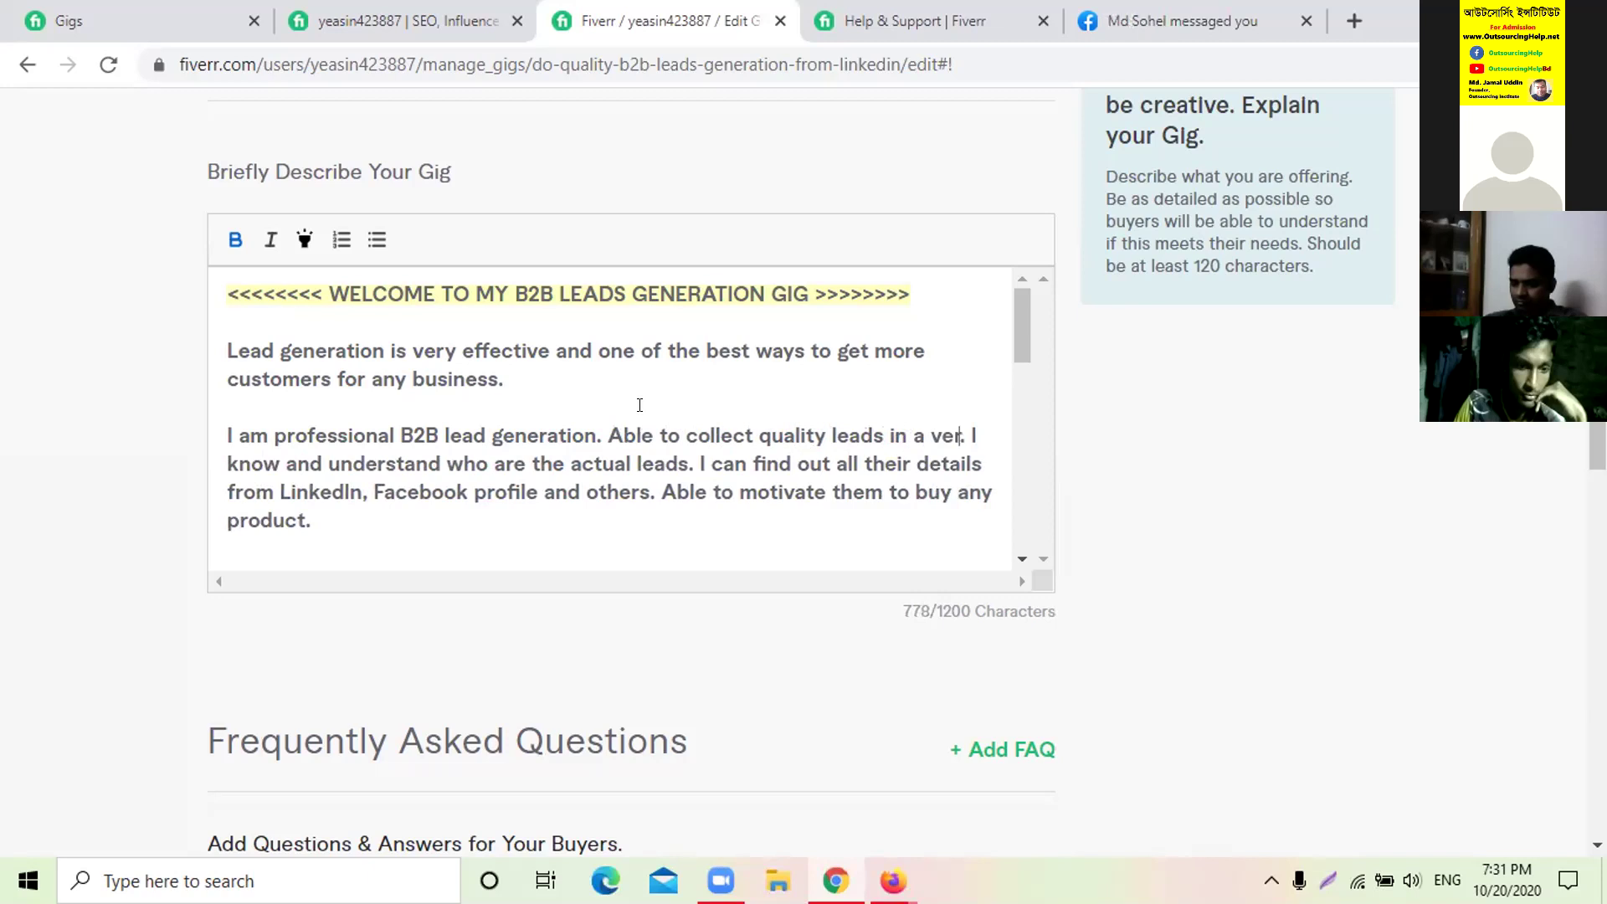
pyautogui.write('y')
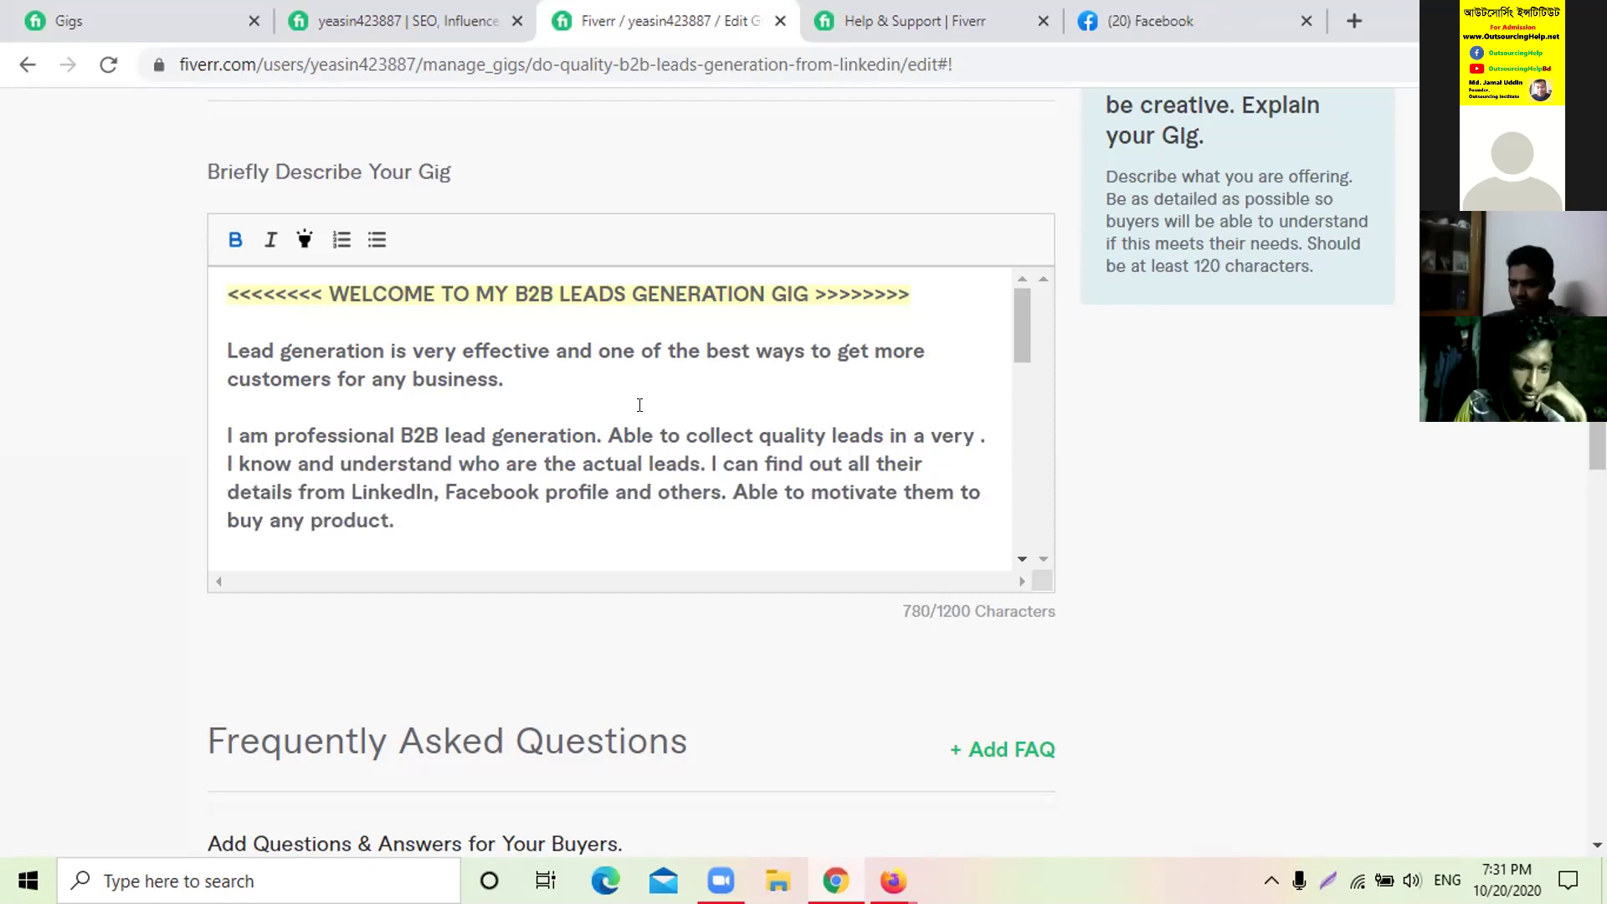
pyautogui.write('accurate')
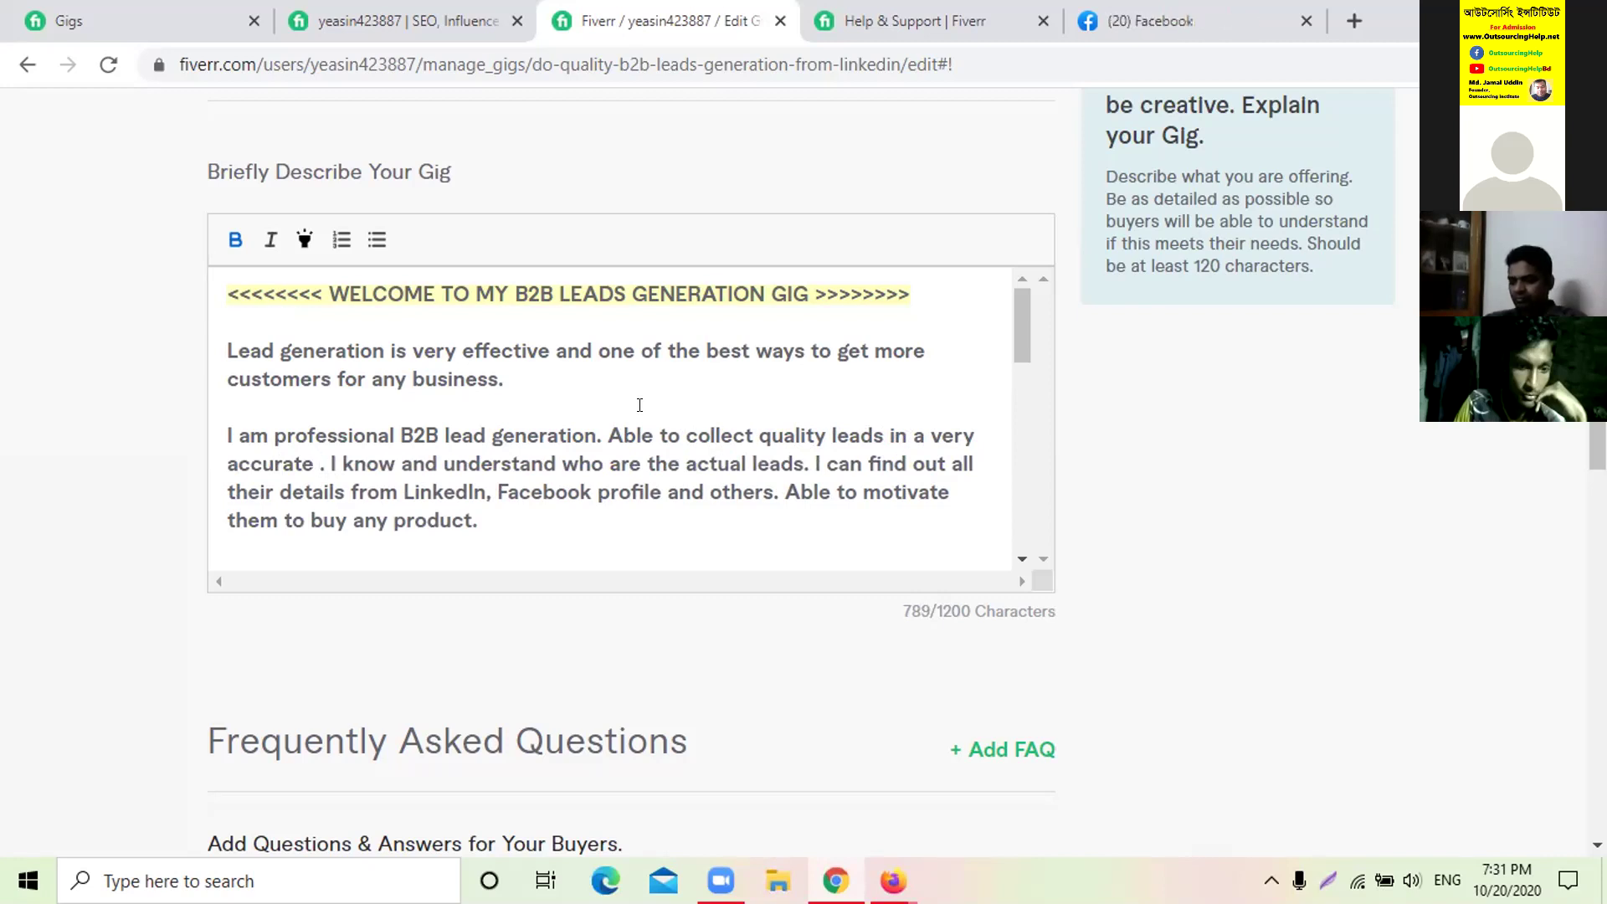
pyautogui.write('process')
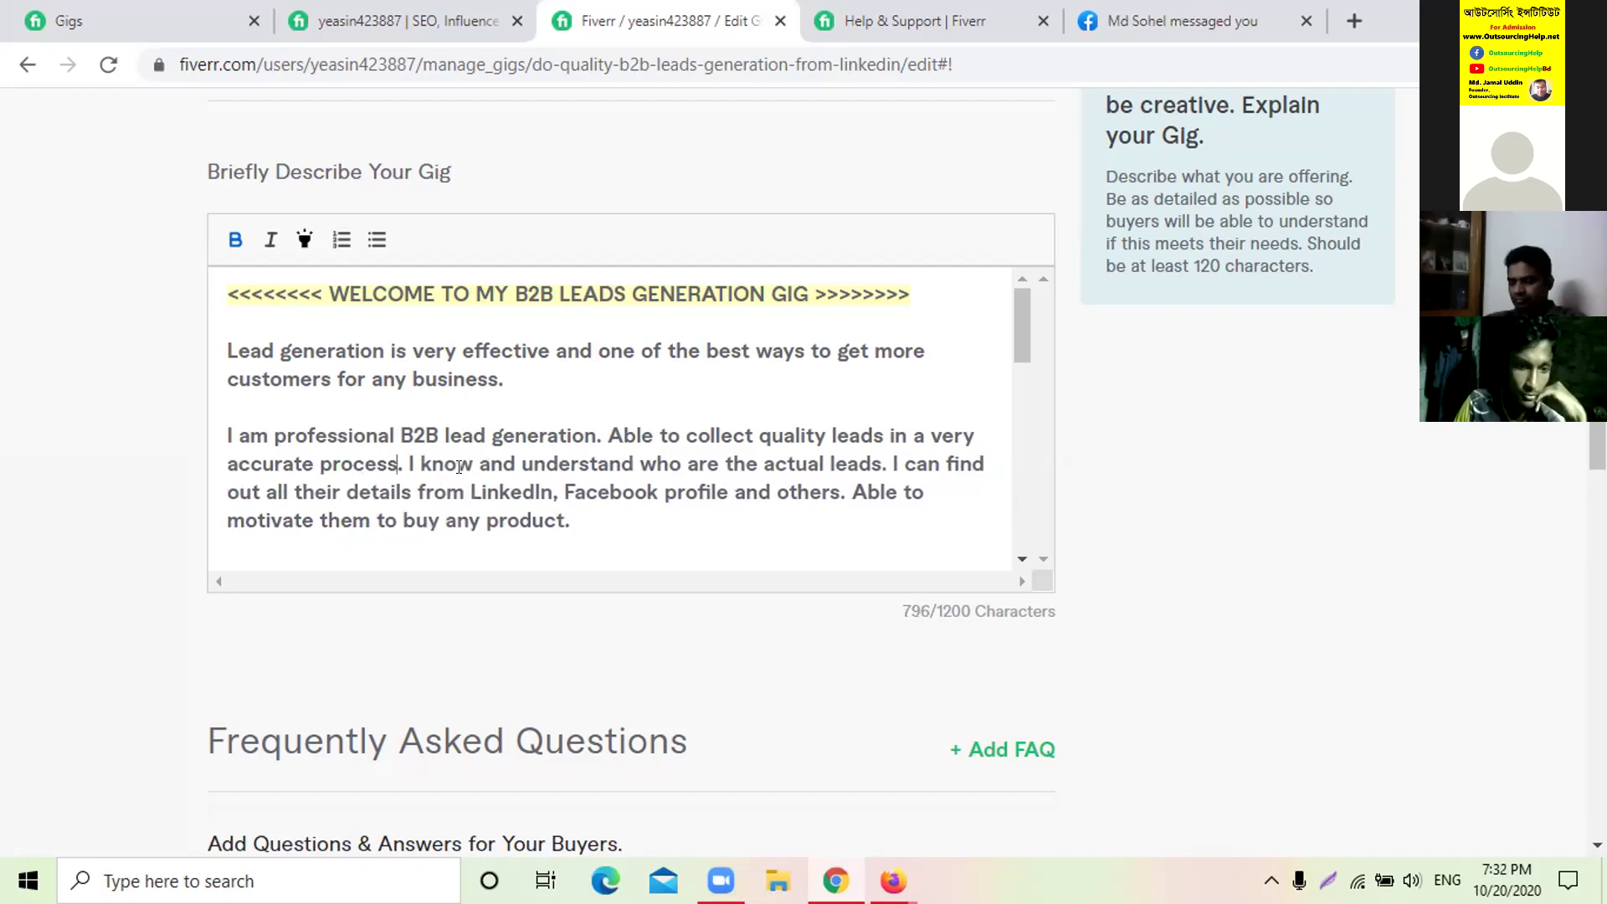
# - In the gig description's numbered list, change item 14 from "State/ City" to "State, City"
pyautogui.click(583, 516)
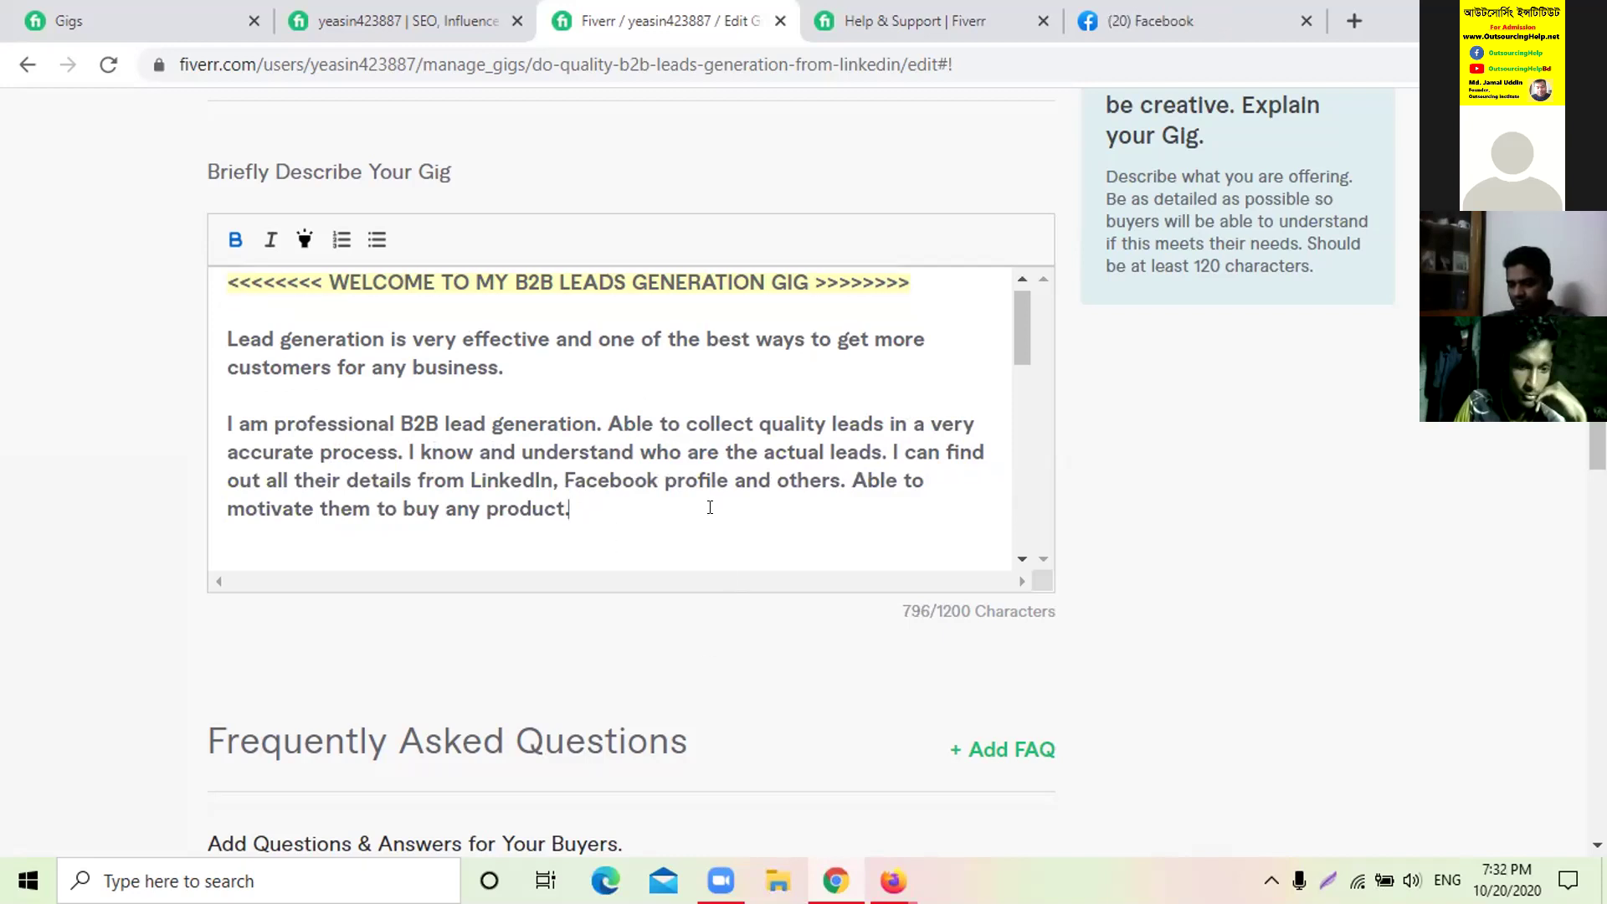
pyautogui.scroll(-5, 711, 503)
pyautogui.scroll(-2, 627, 472)
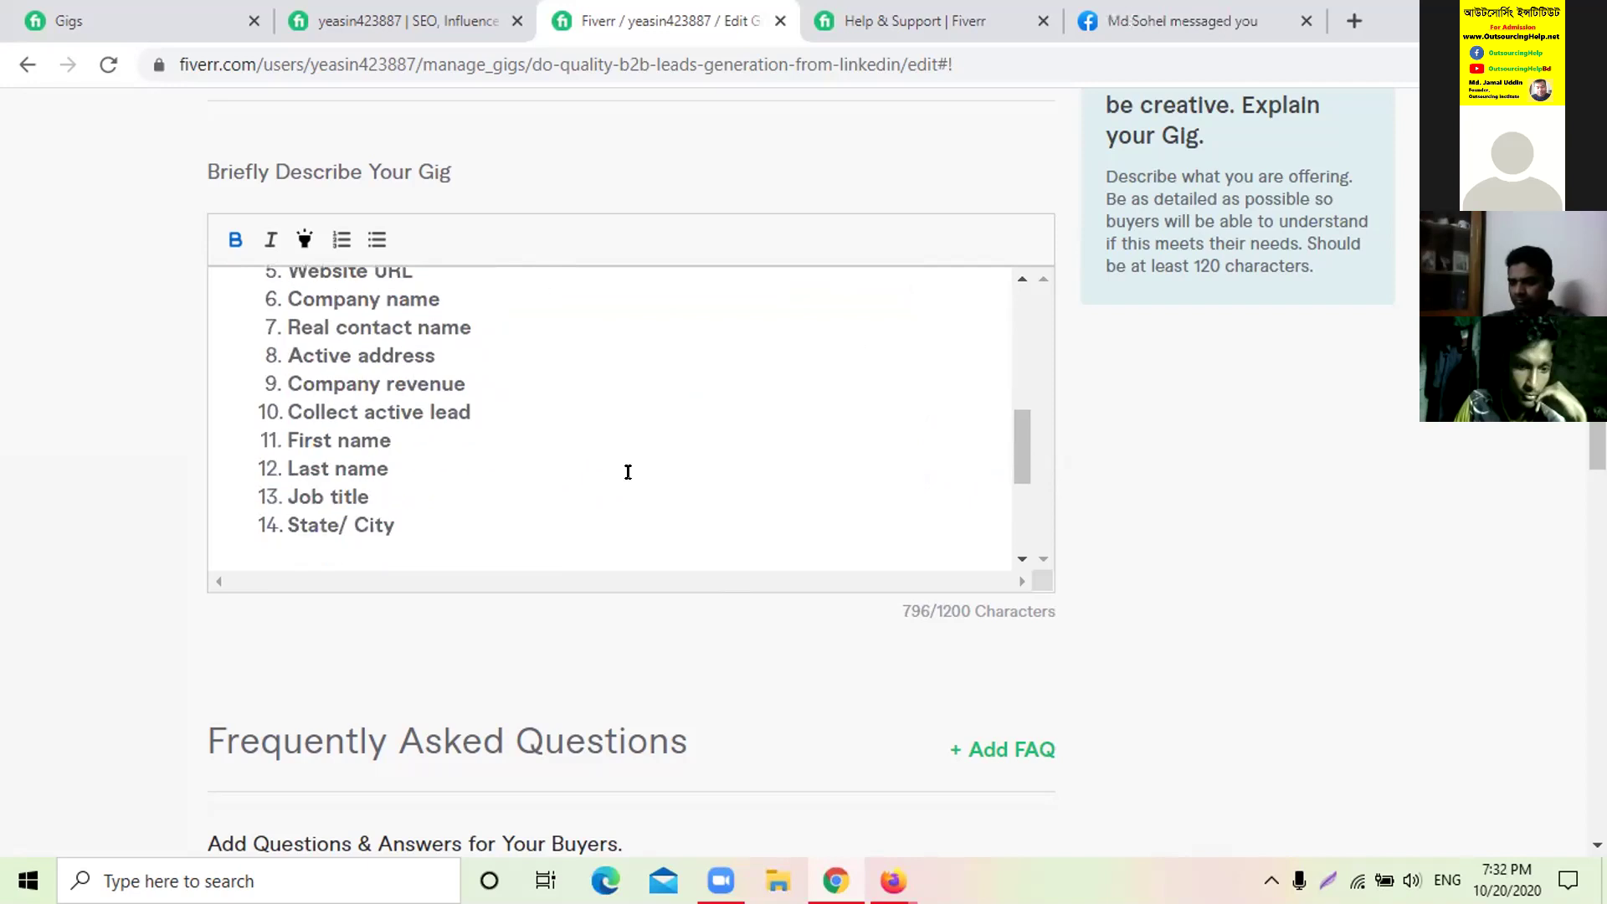
pyautogui.scroll(-2, 619, 460)
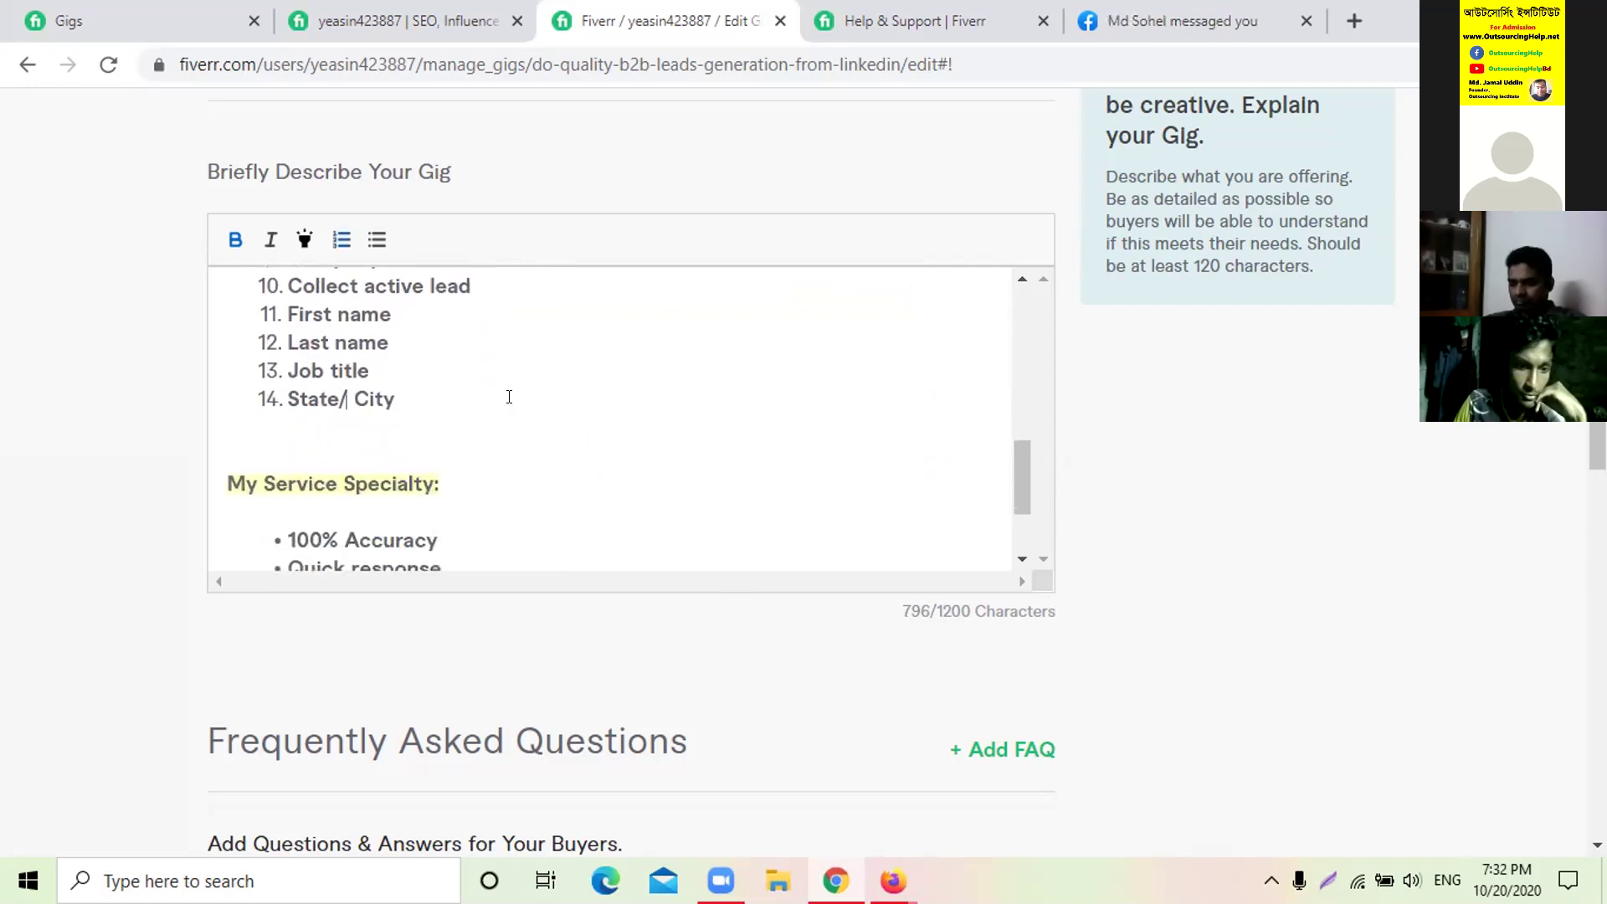
pyautogui.press('BackSpace')
pyautogui.write(',')
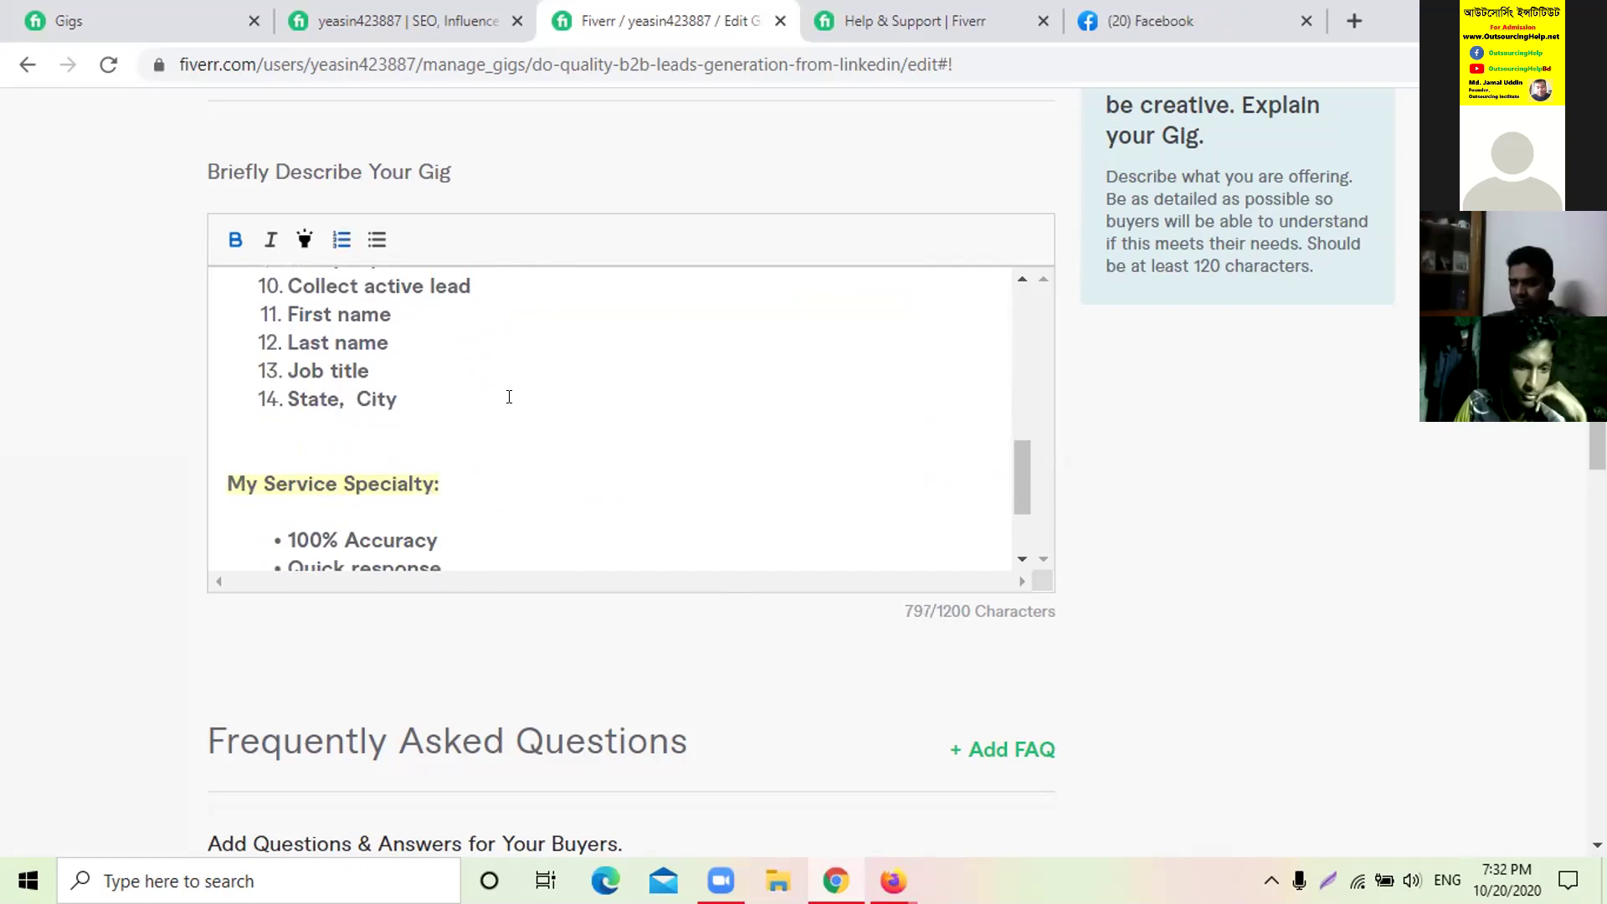
pyautogui.press('Delete')
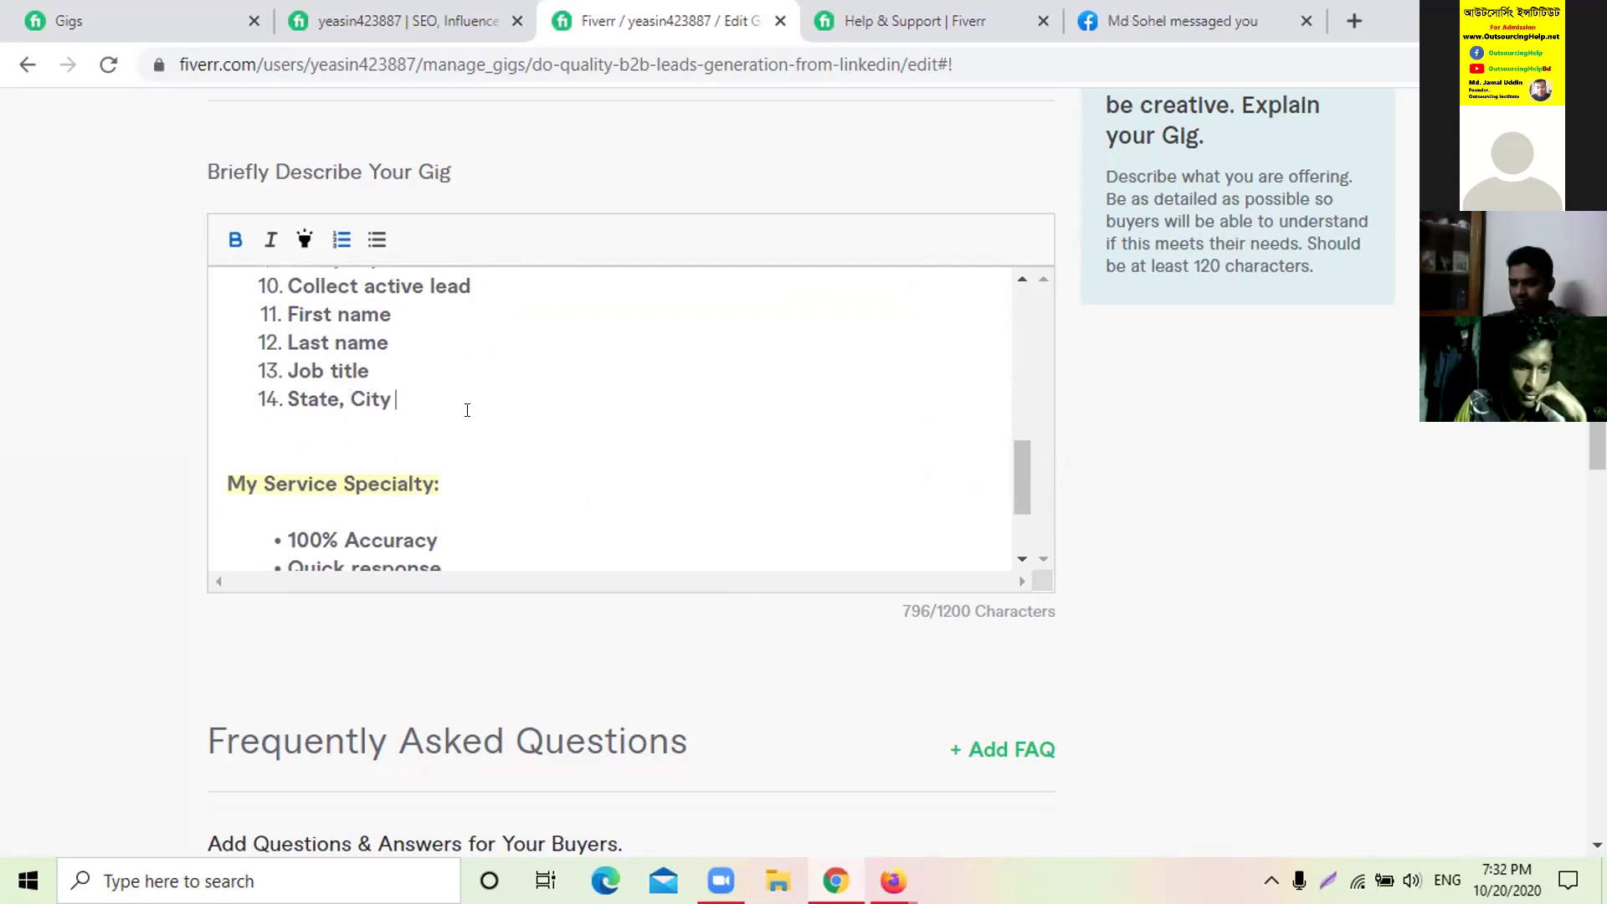
# - Start a new line below the "Quality work" bullet of the gig description with "If you hire me, I will collect your leads,"
pyautogui.scroll(-2, 467, 410)
pyautogui.scroll(-3, 467, 409)
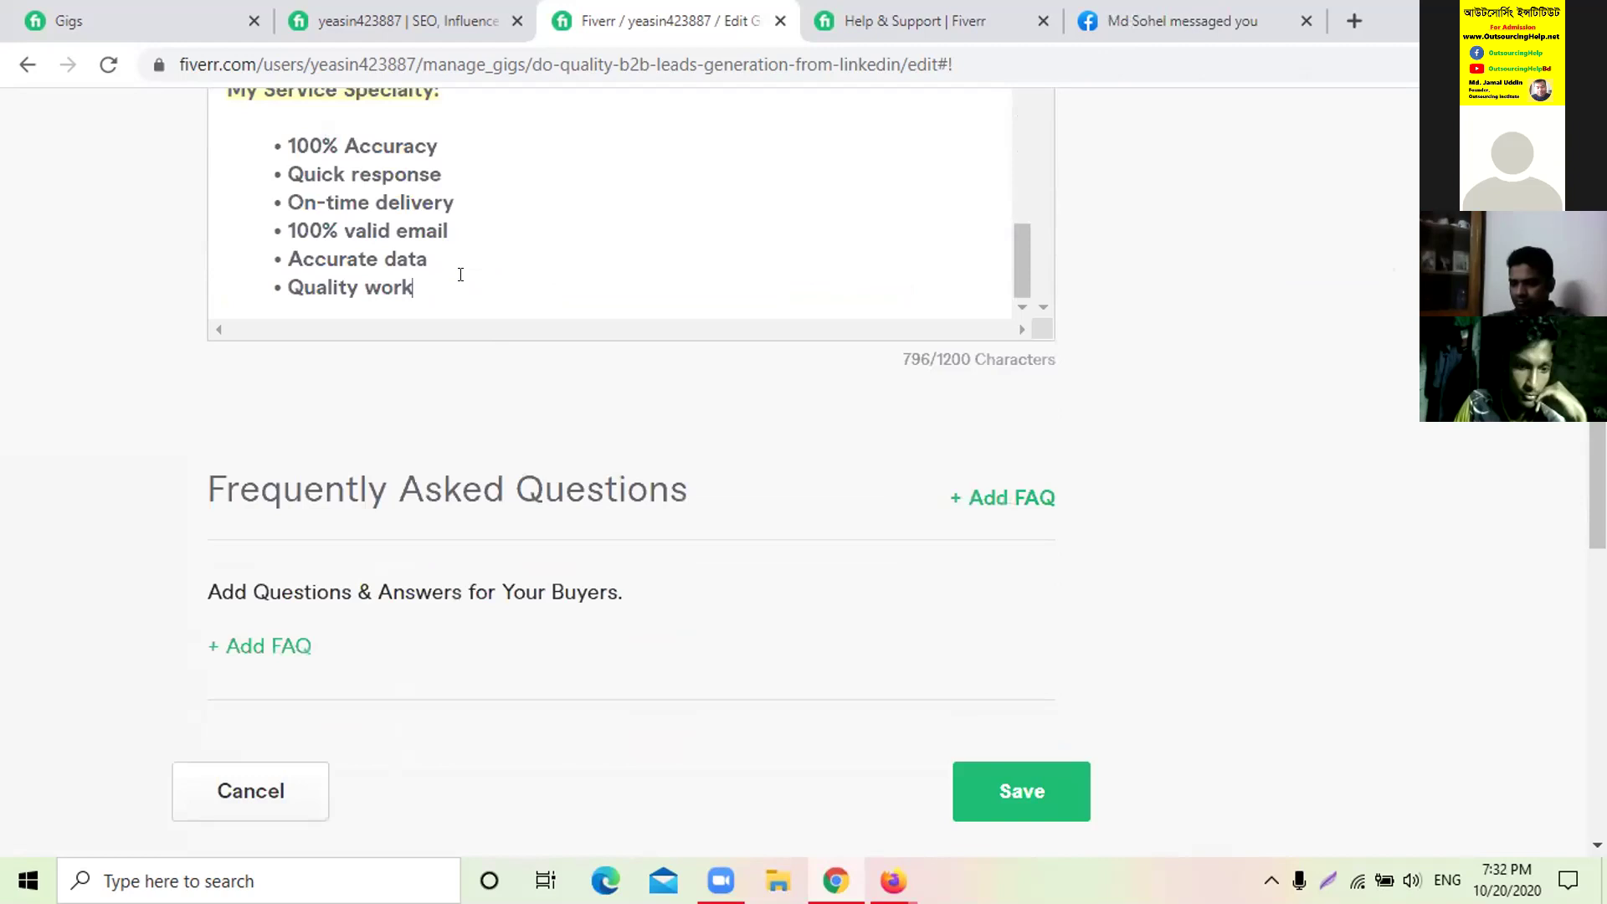
pyautogui.press('Return')
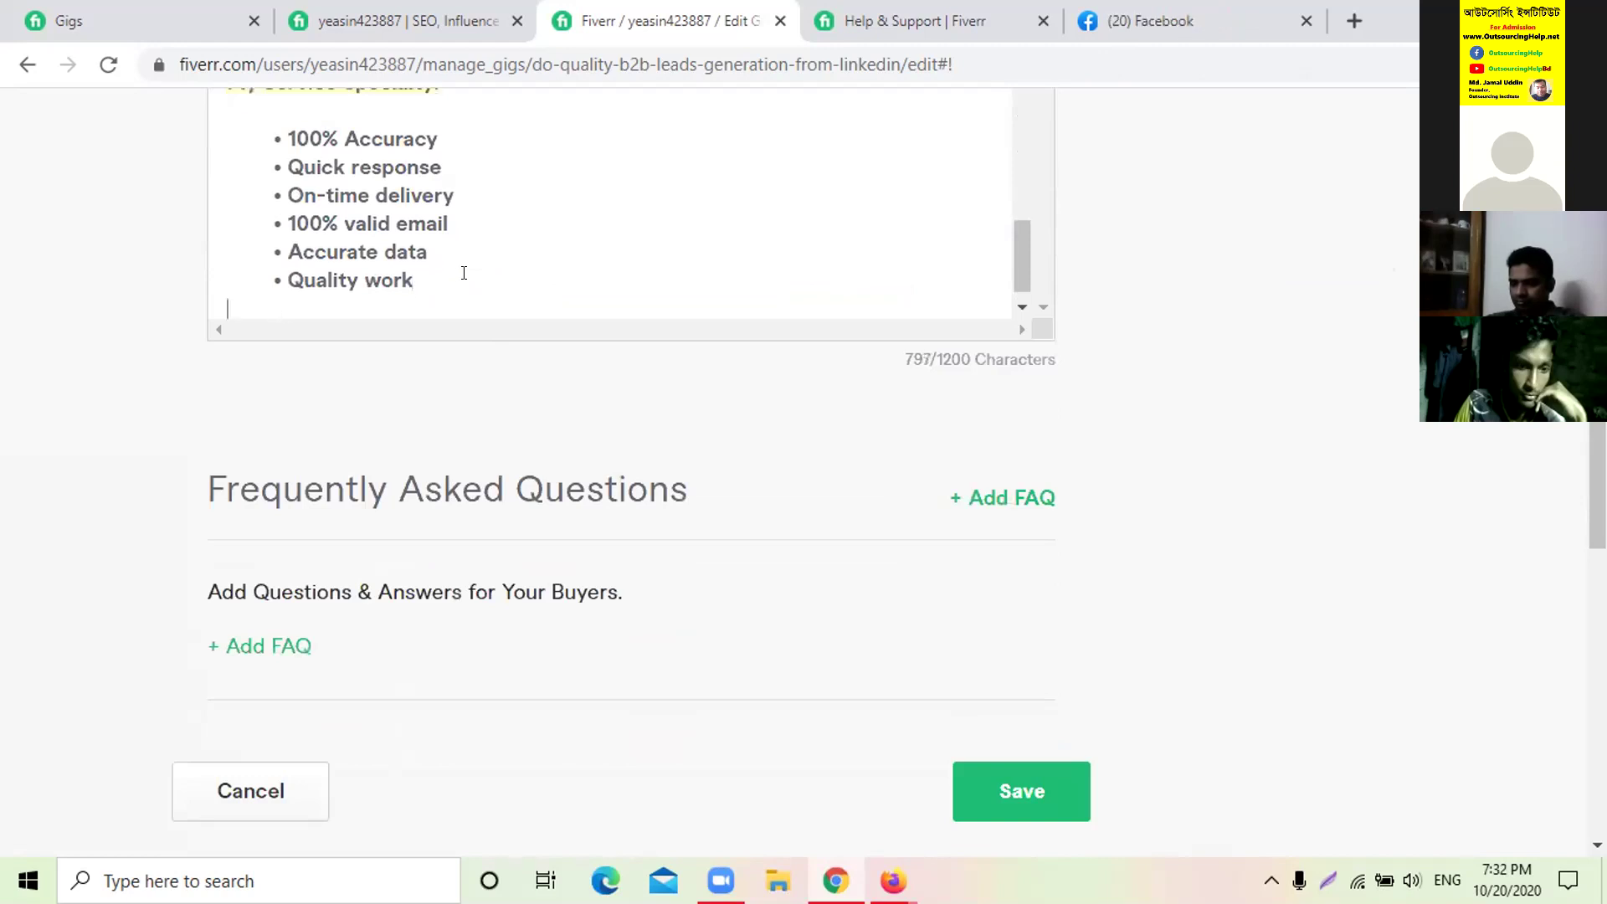
pyautogui.write('If ')
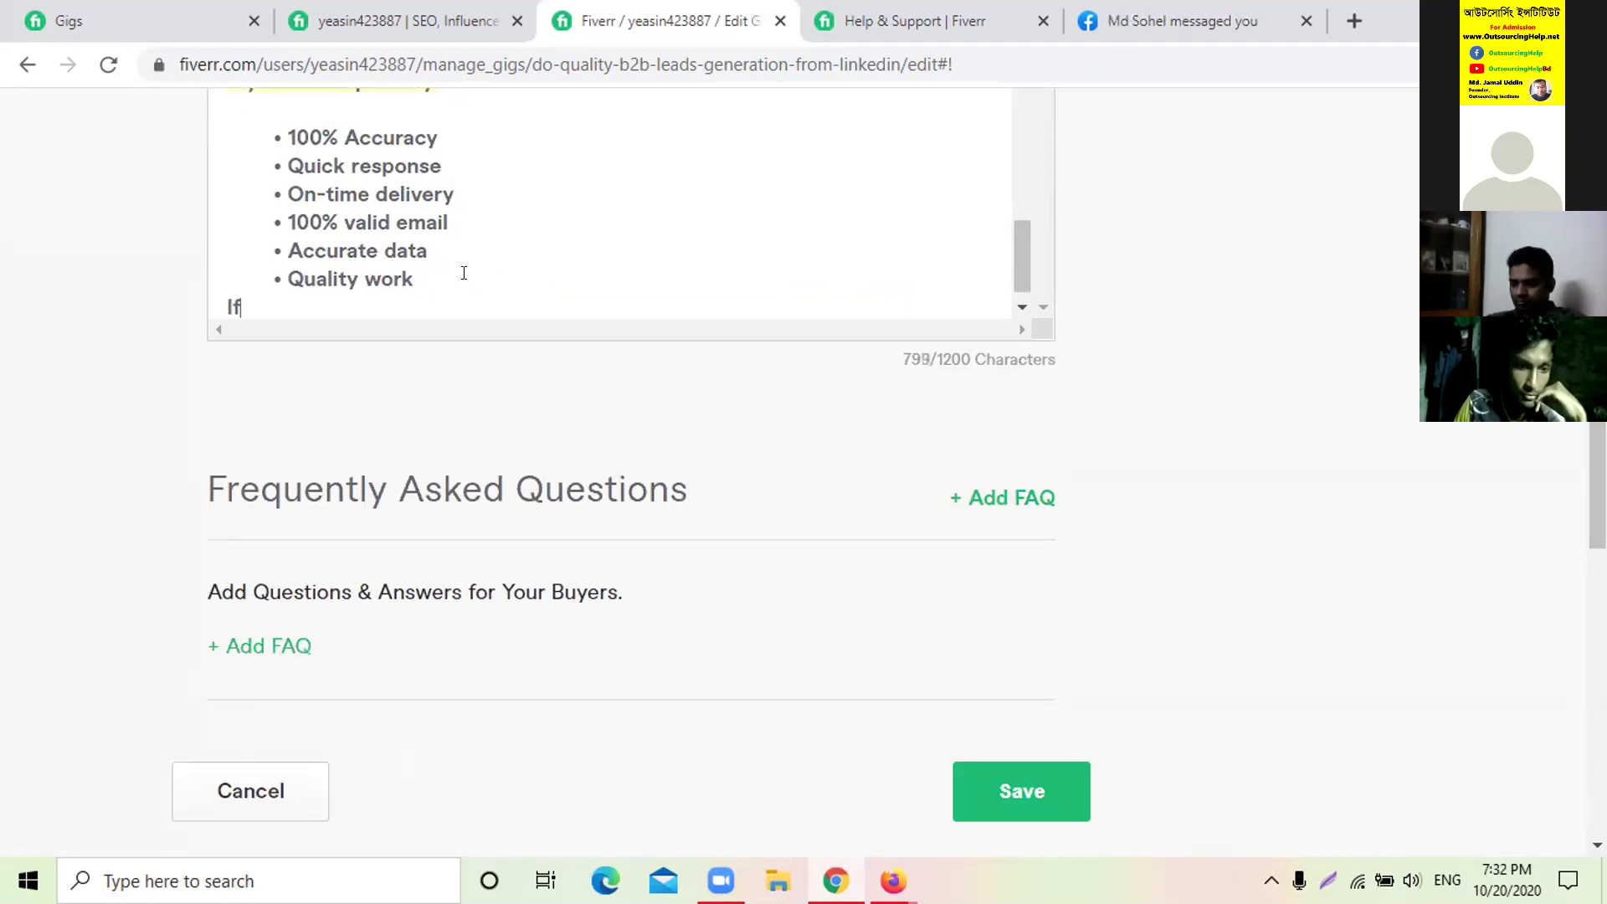
pyautogui.write('you')
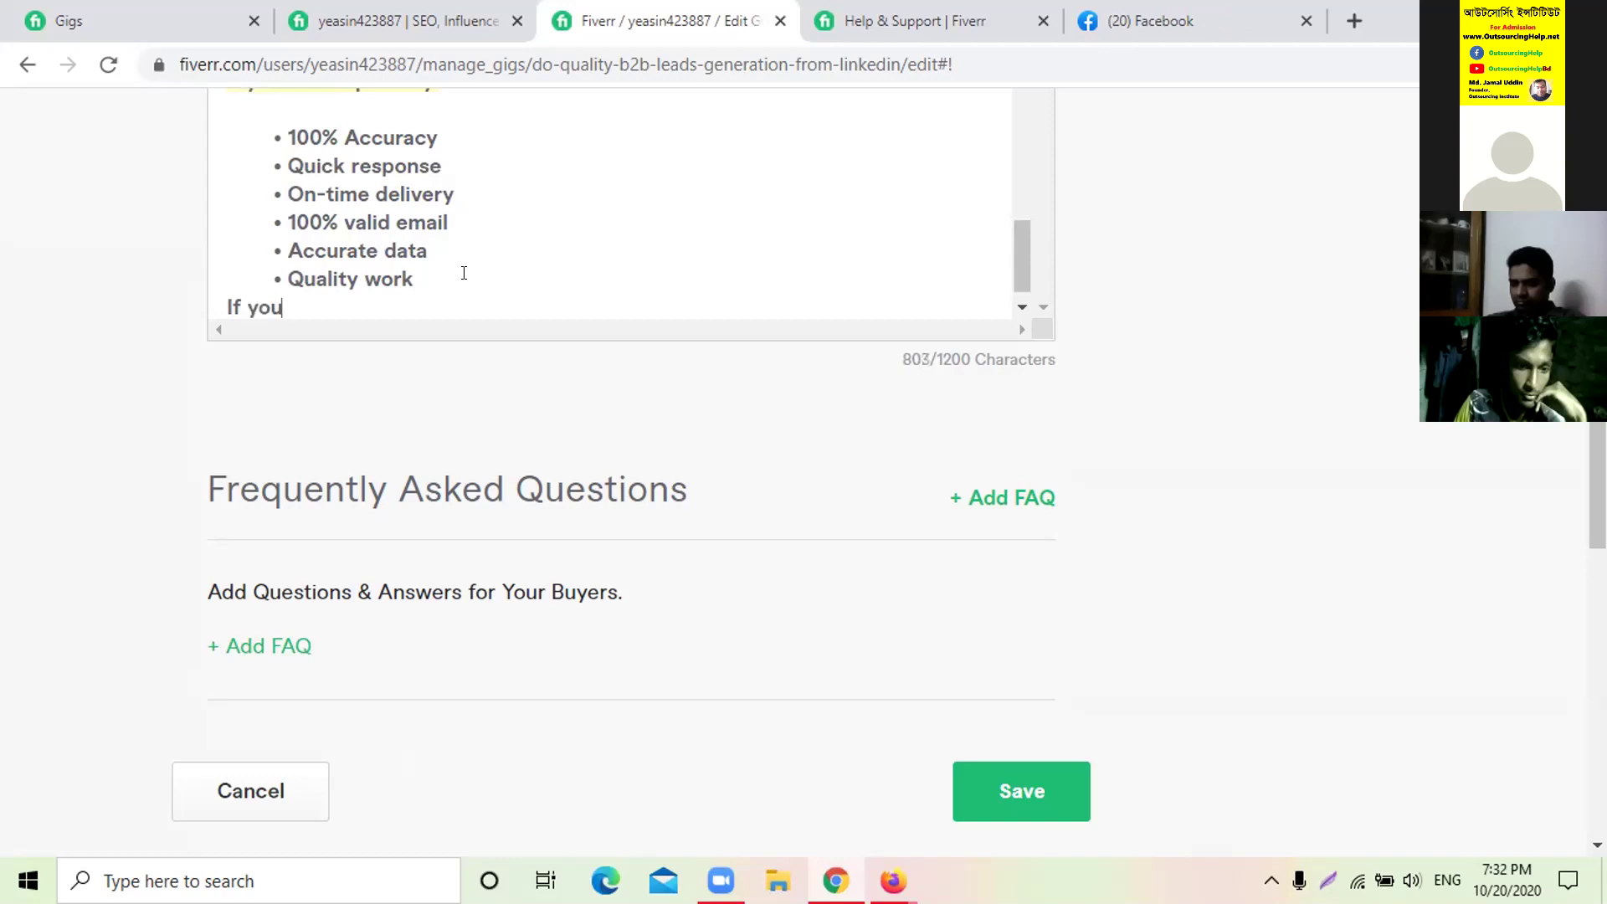
pyautogui.write(' hire me')
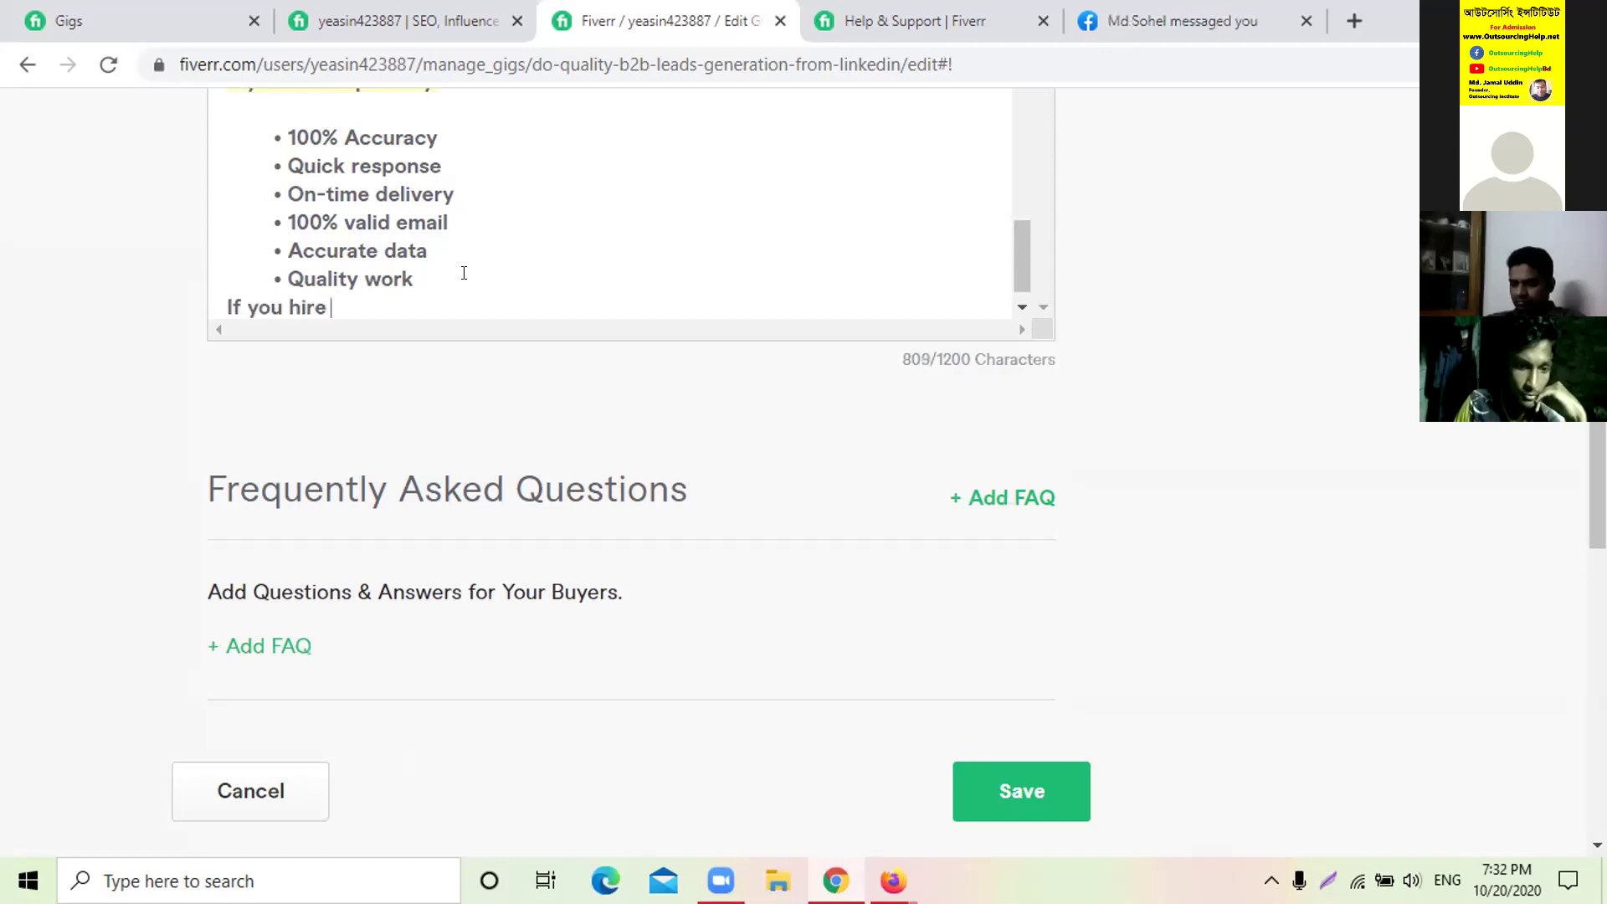
pyautogui.write(', ')
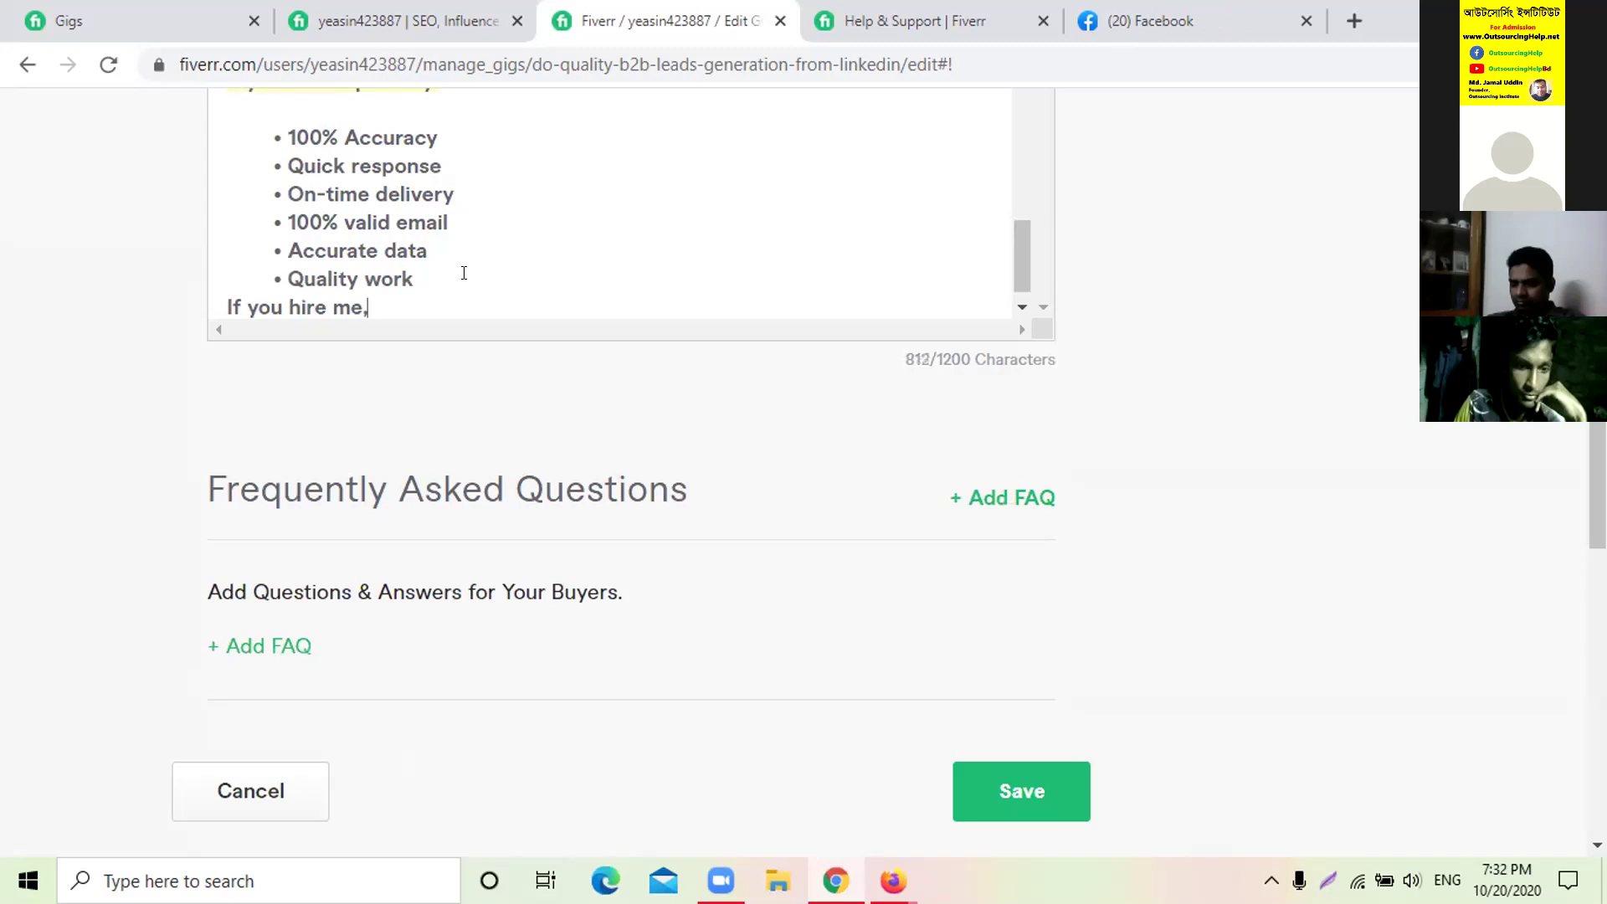
pyautogui.write('I will')
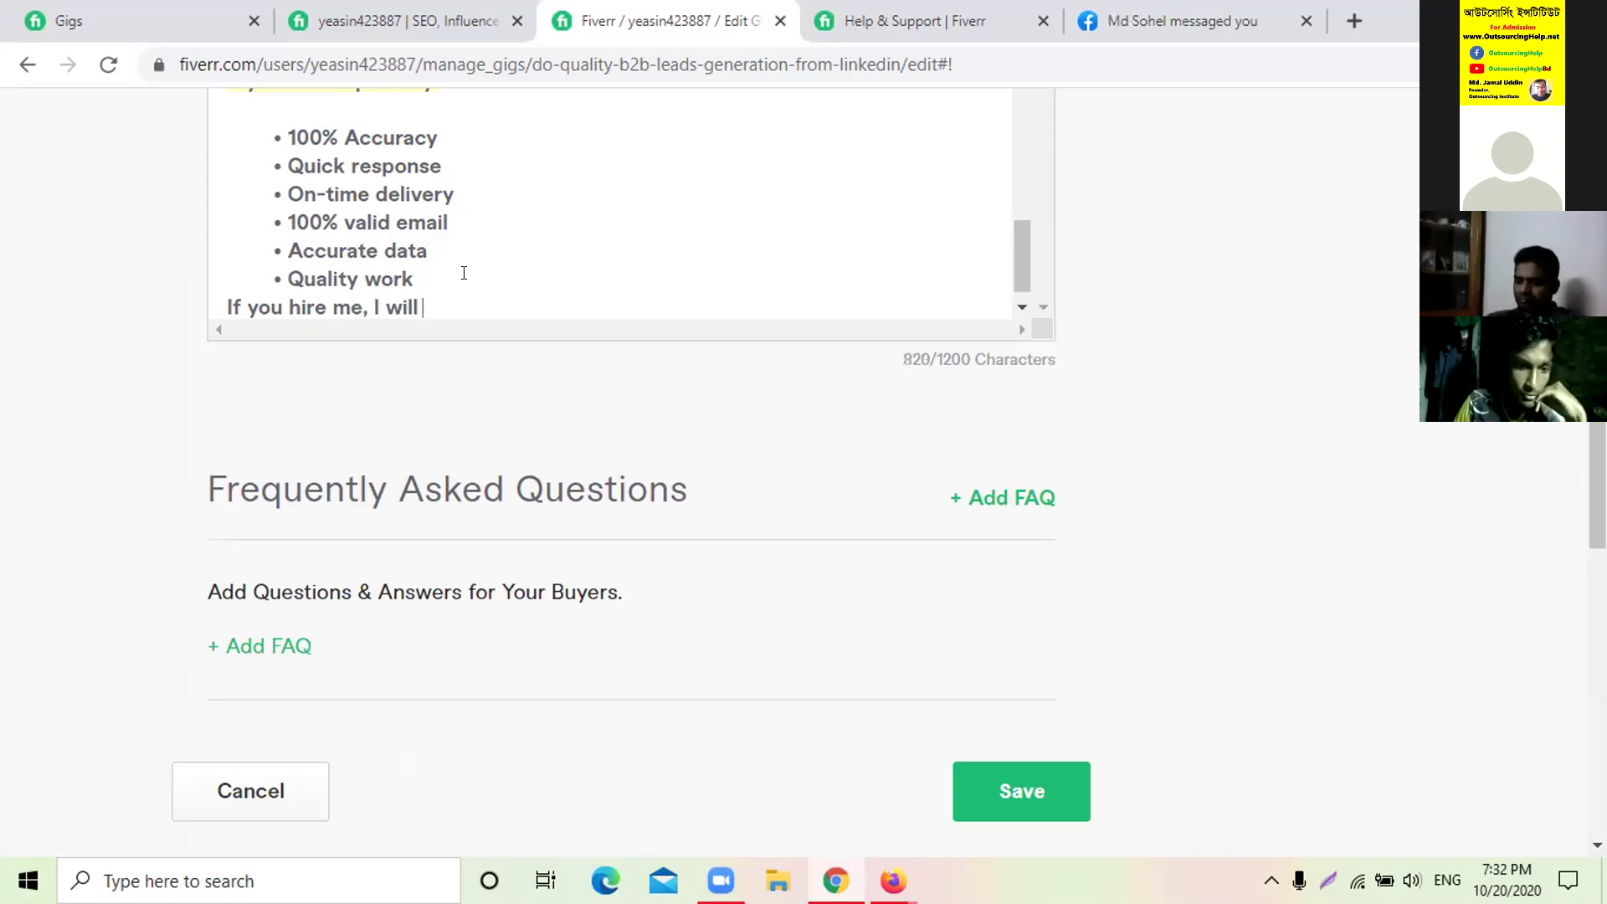
pyautogui.write(' collect ')
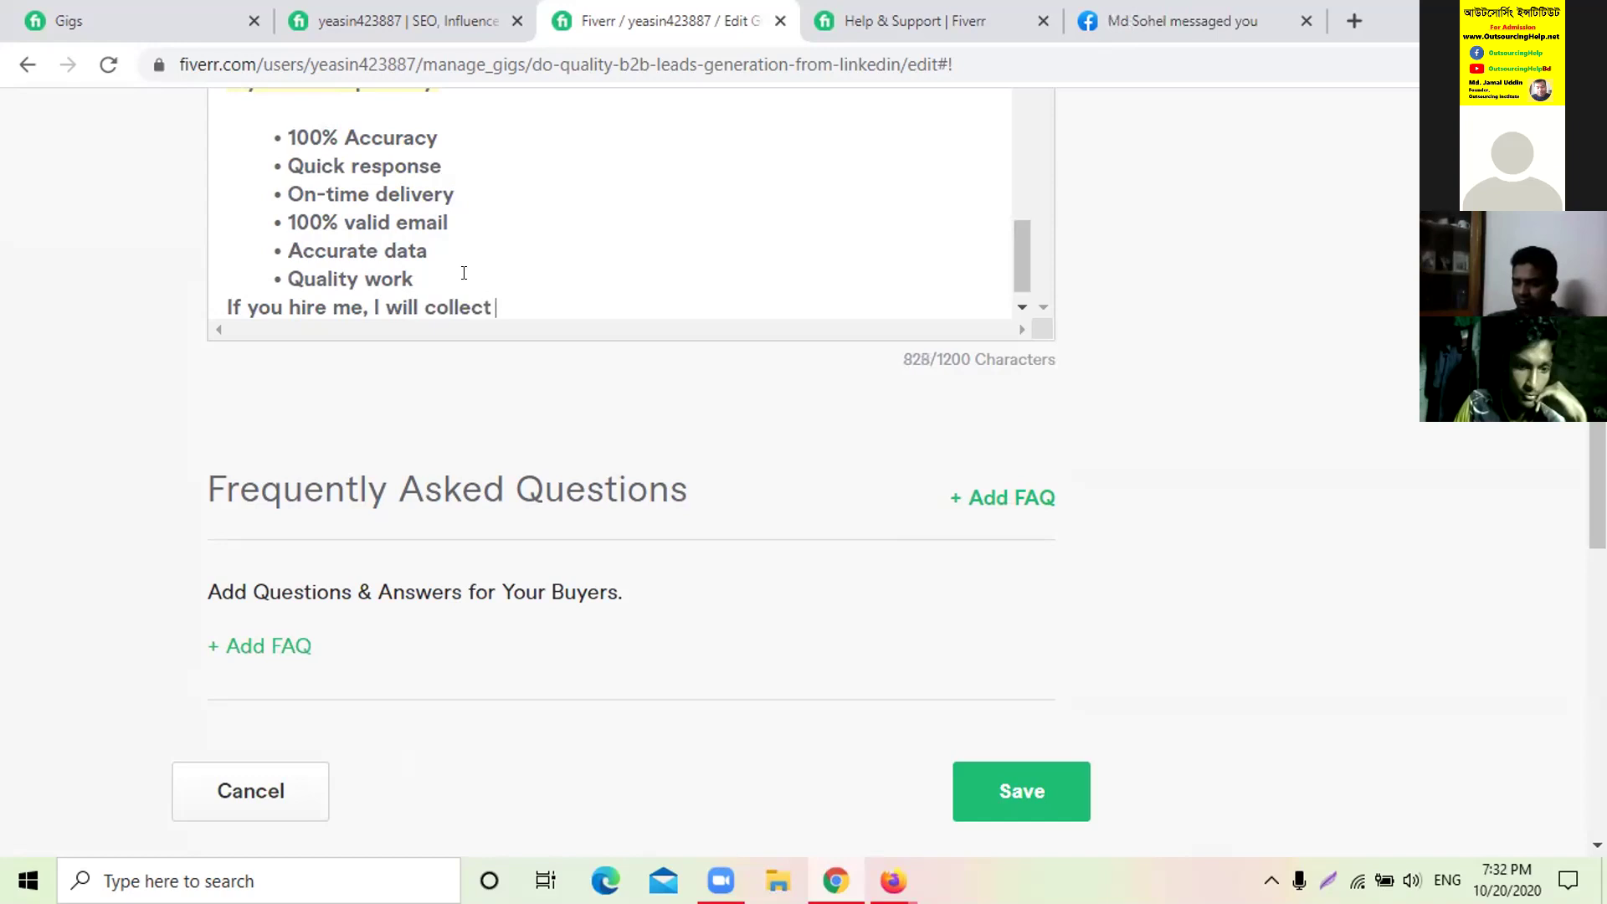
pyautogui.write('your')
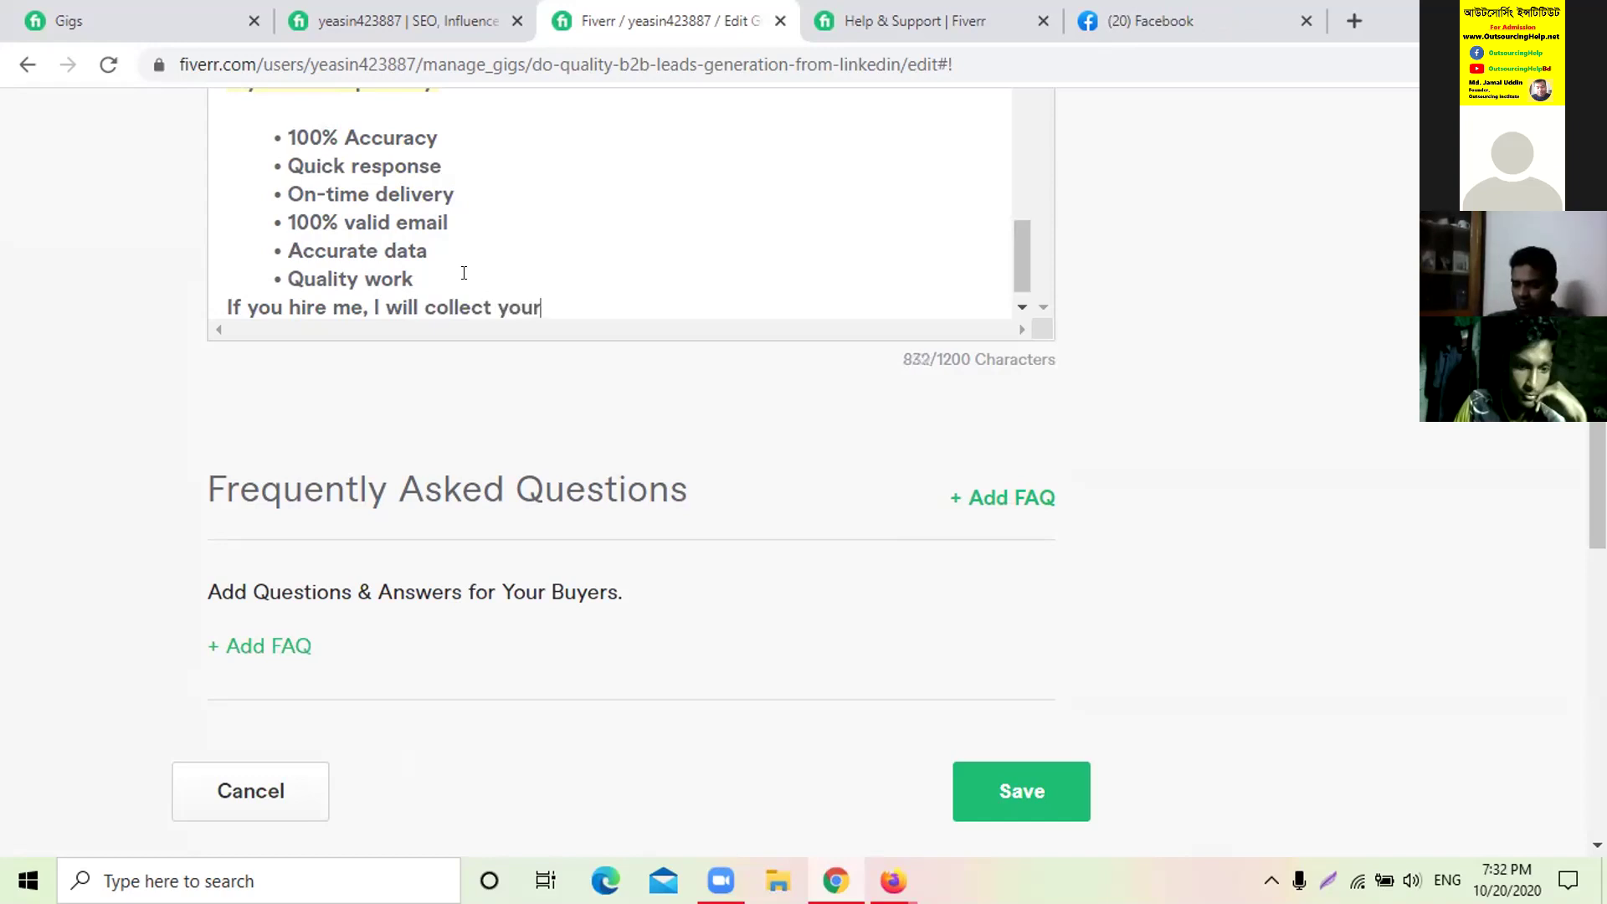
pyautogui.write(' leads,')
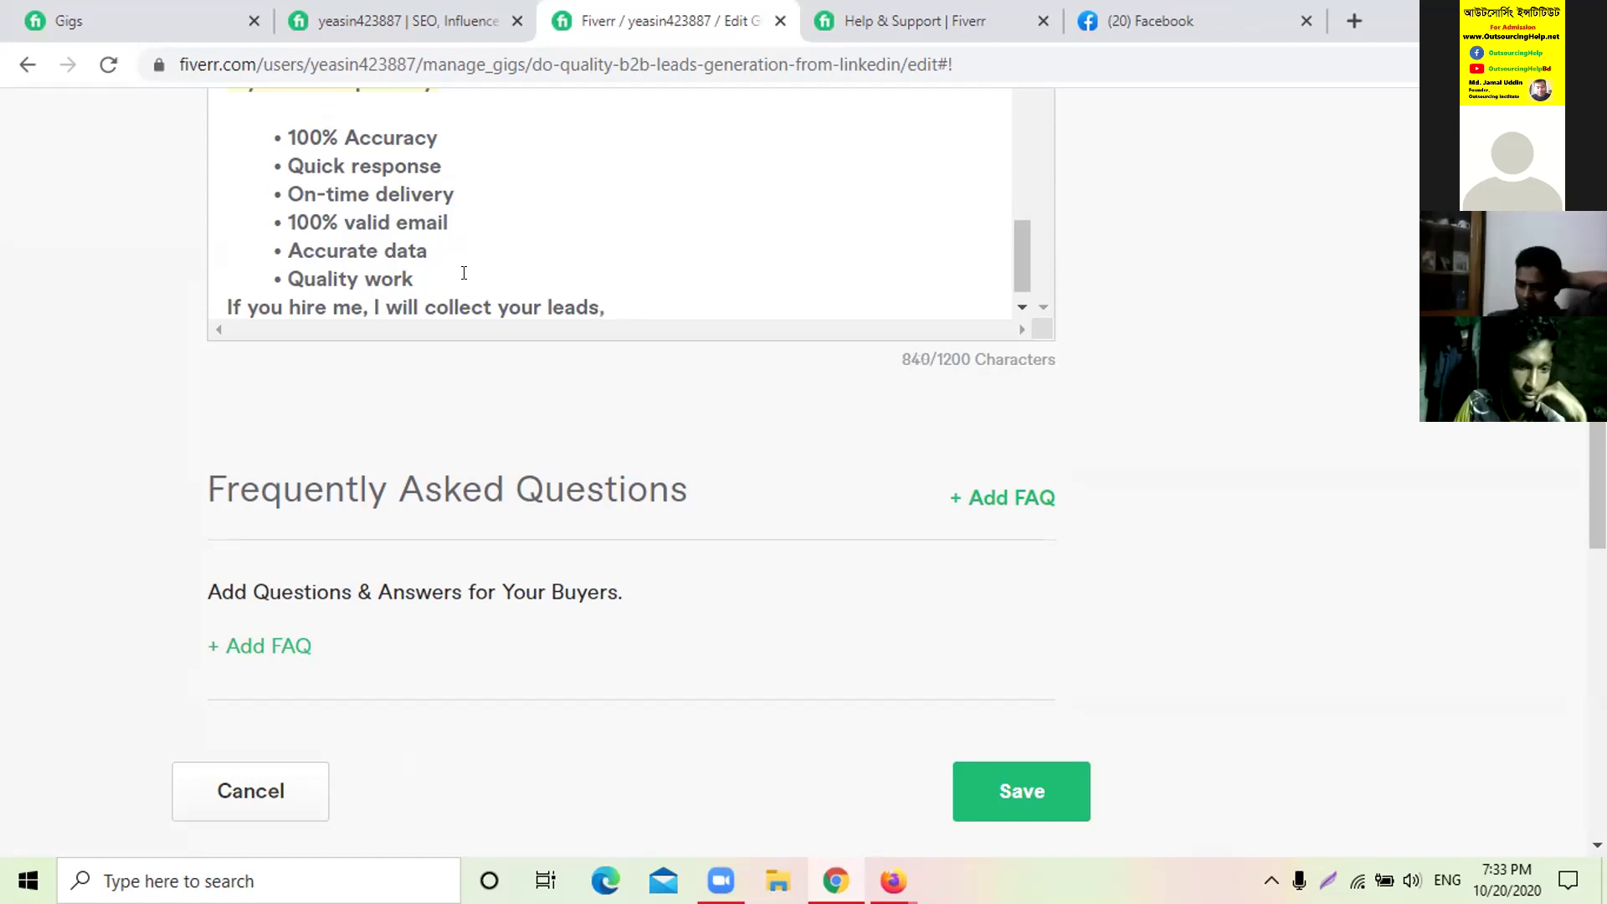
# - Complete the closing sentence of the gig description with "and prospect leads accurately."
pyautogui.write('a')
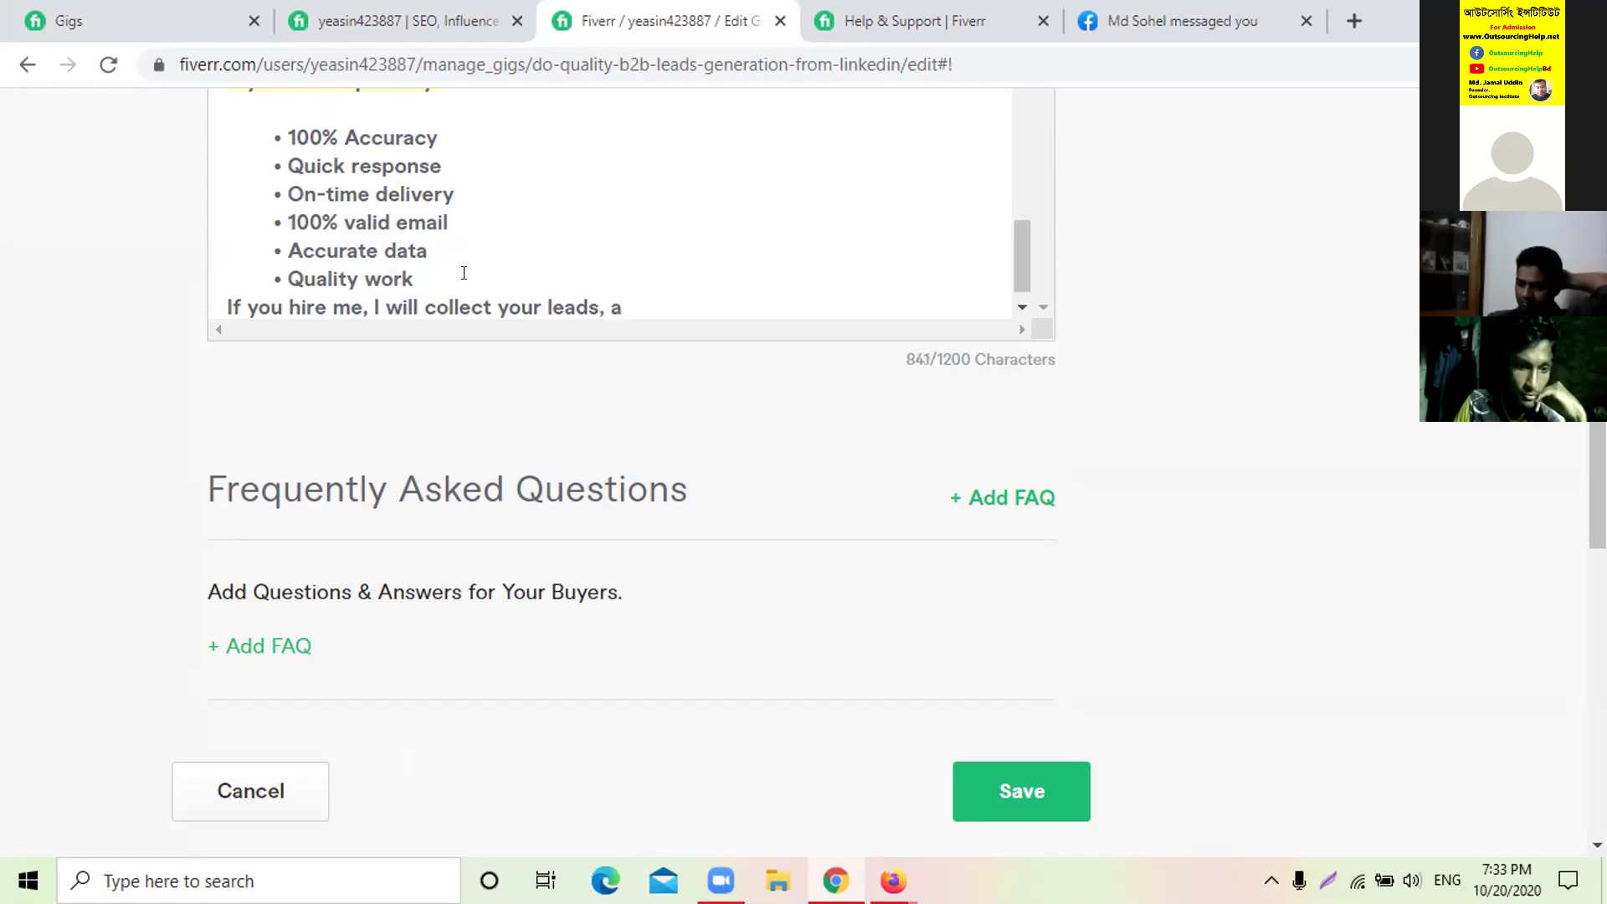
pyautogui.write('nd pros')
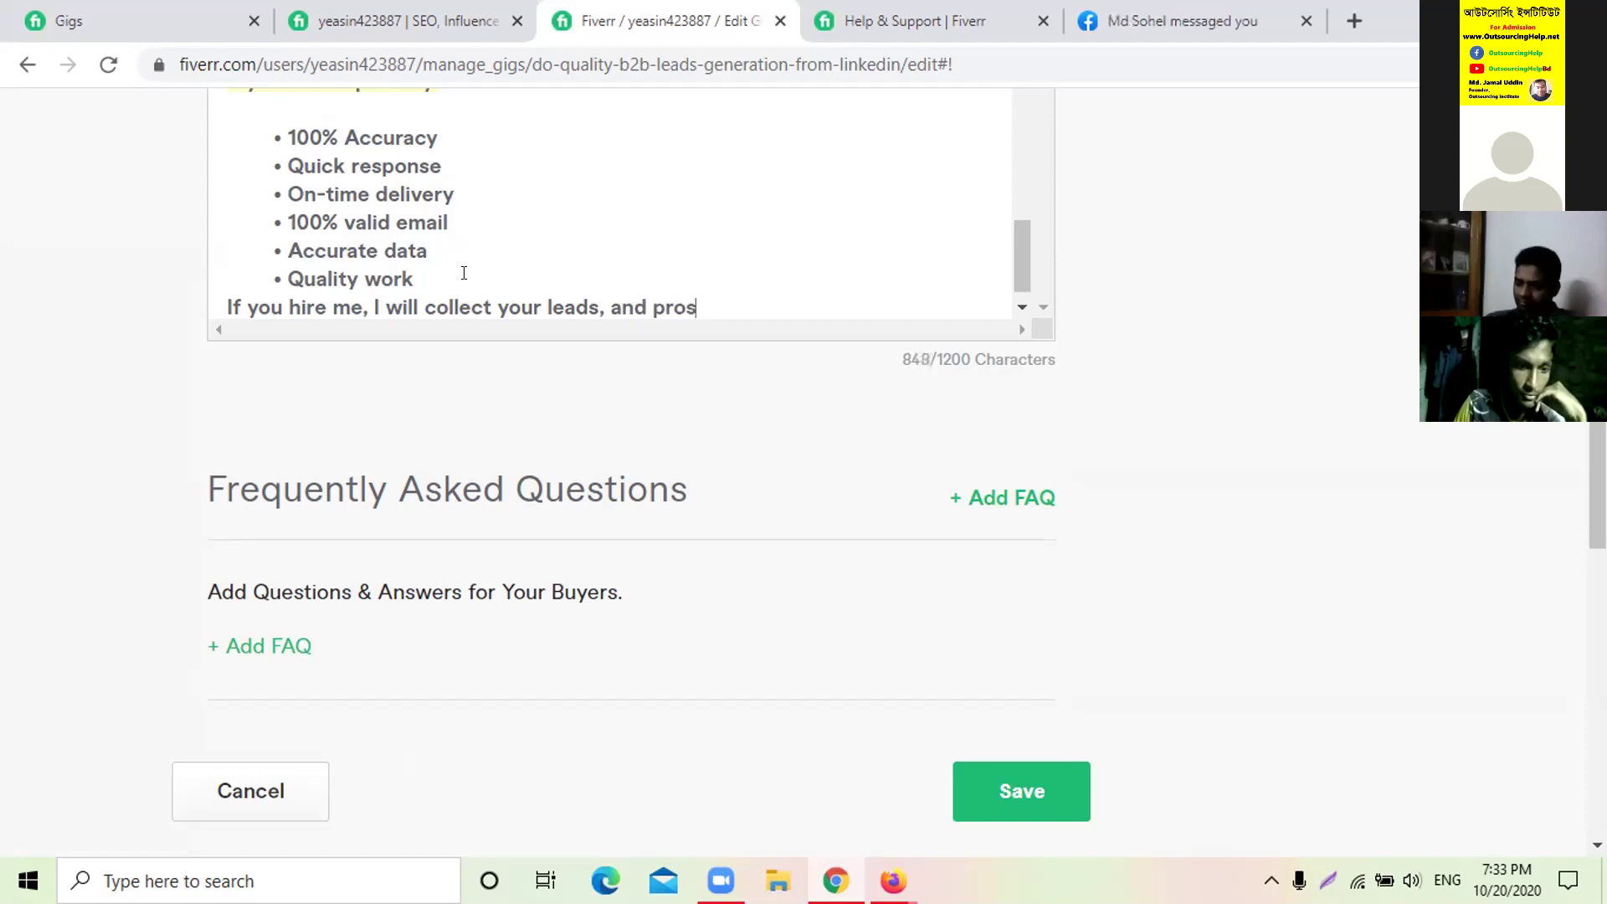
pyautogui.write('pect leads')
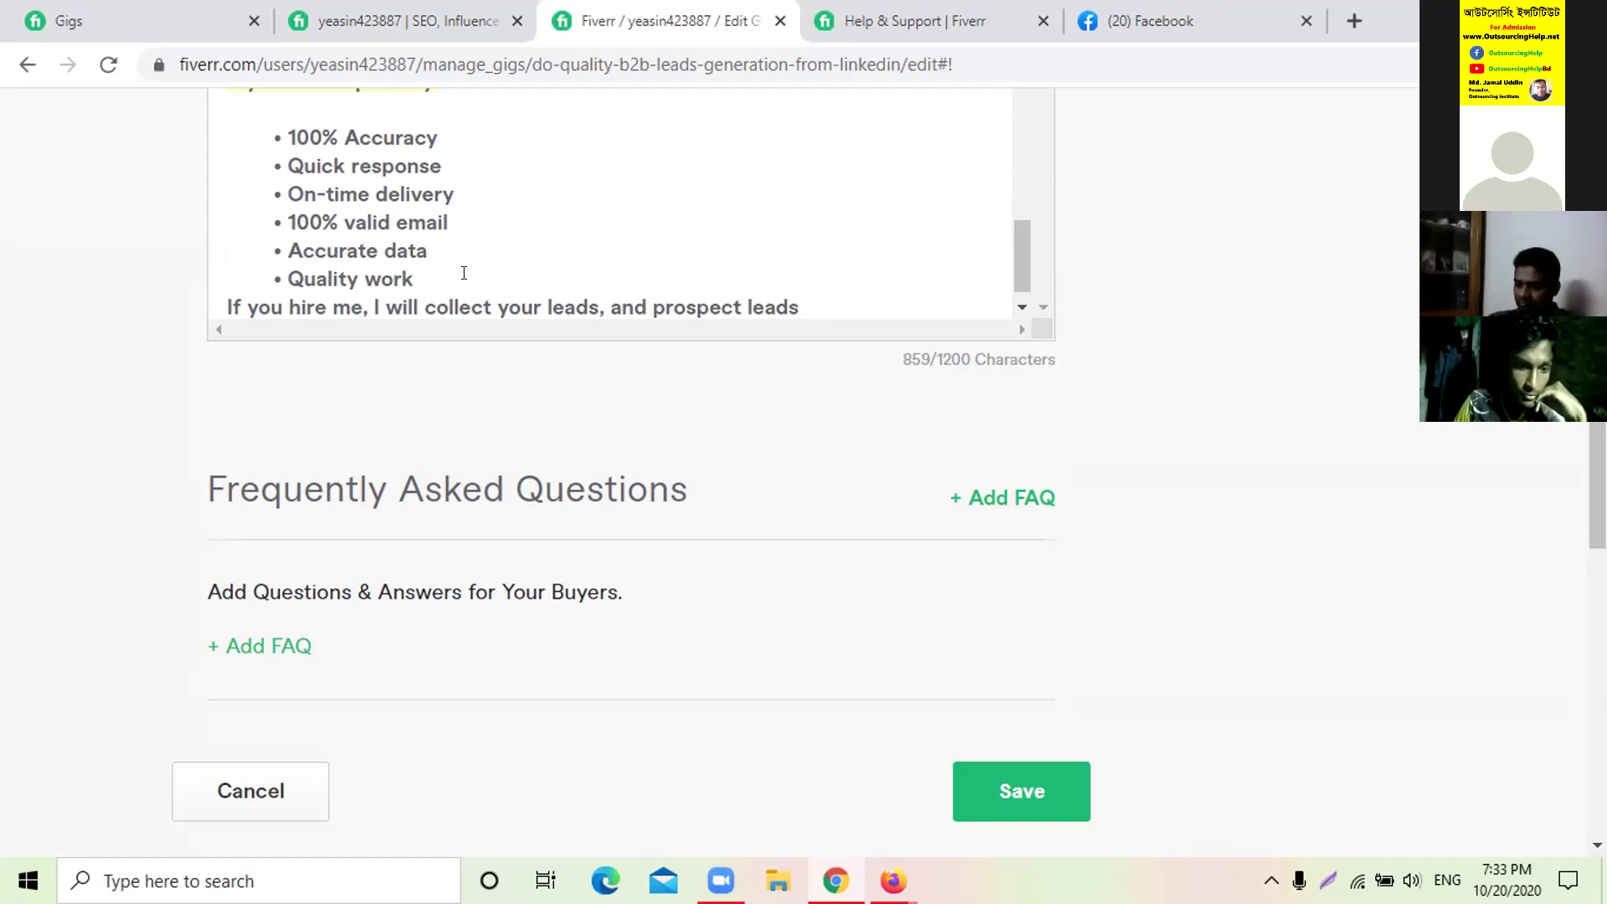
pyautogui.write('a')
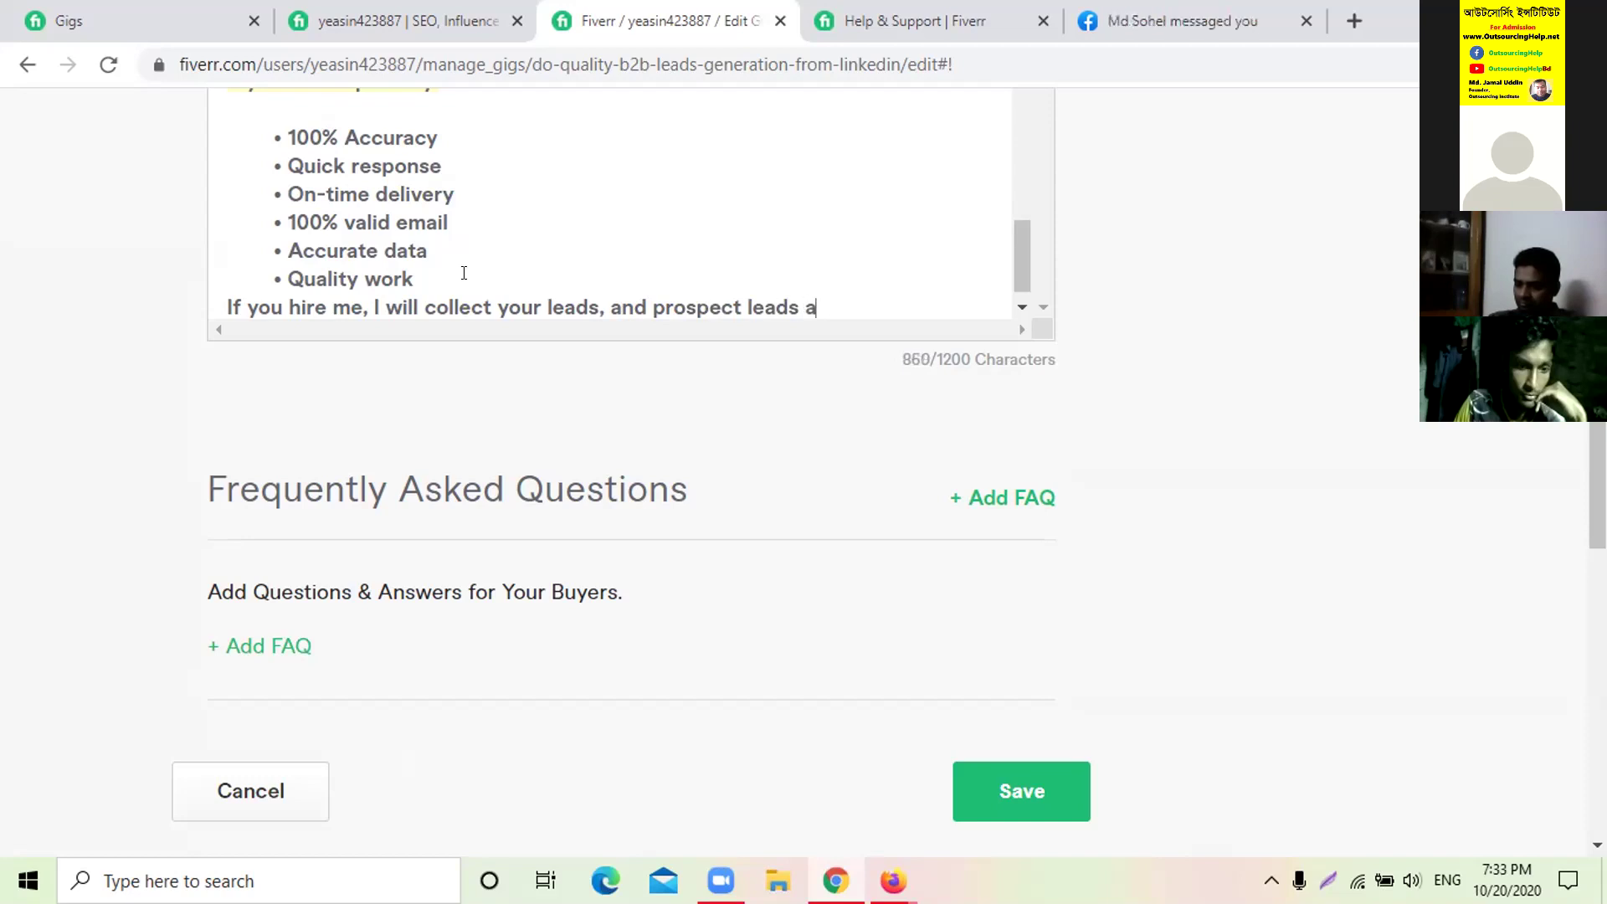
pyautogui.write('ccur')
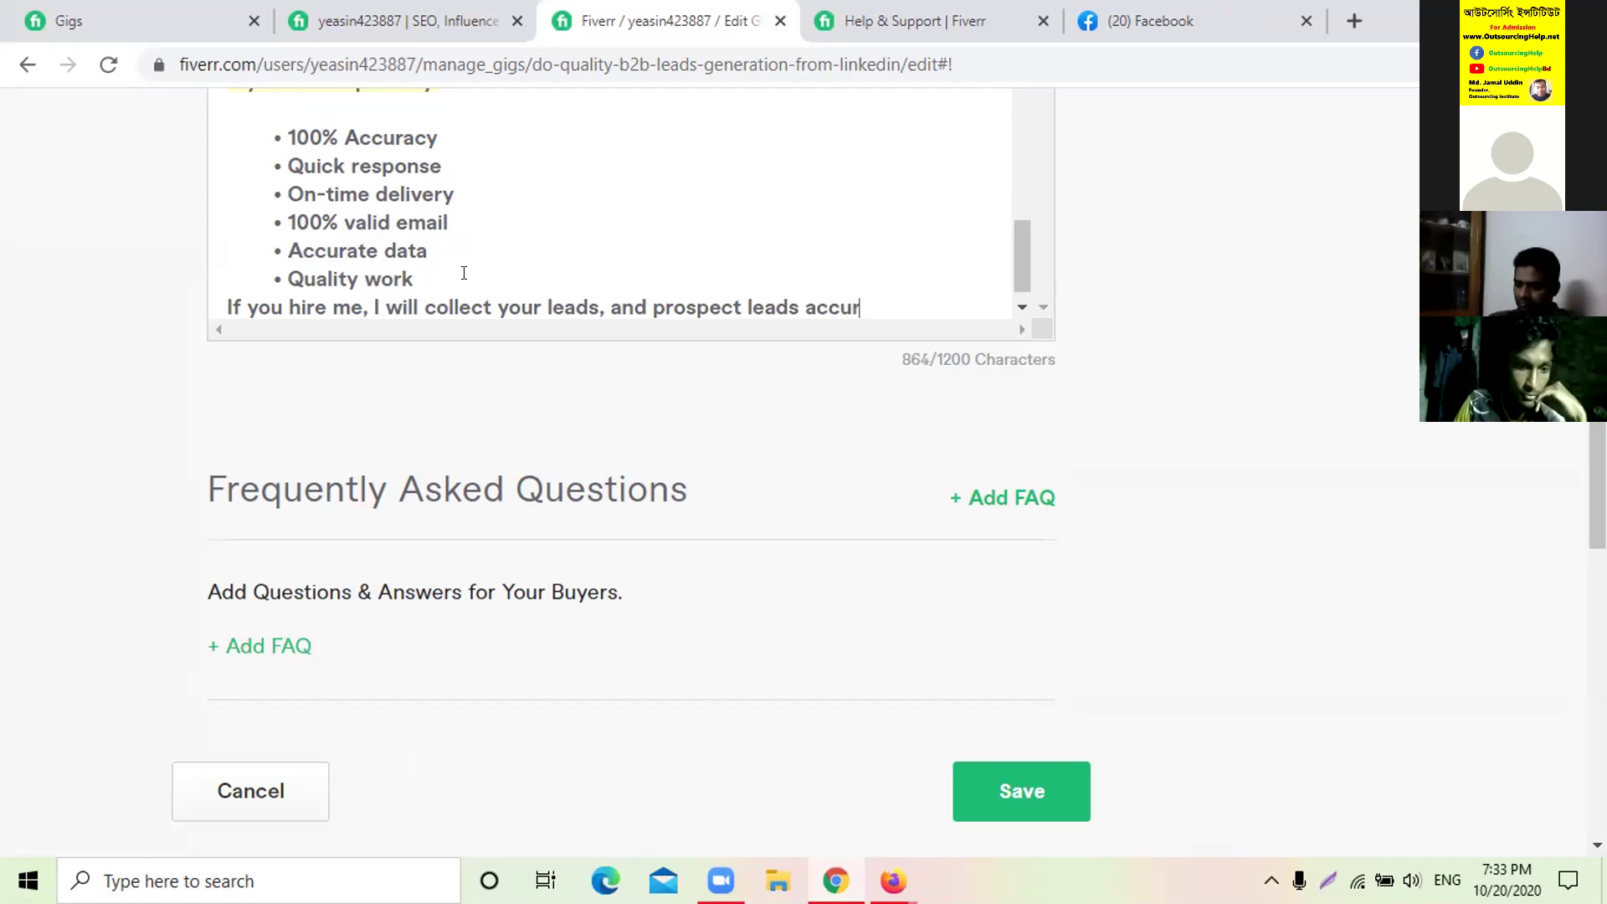
pyautogui.write('ately.')
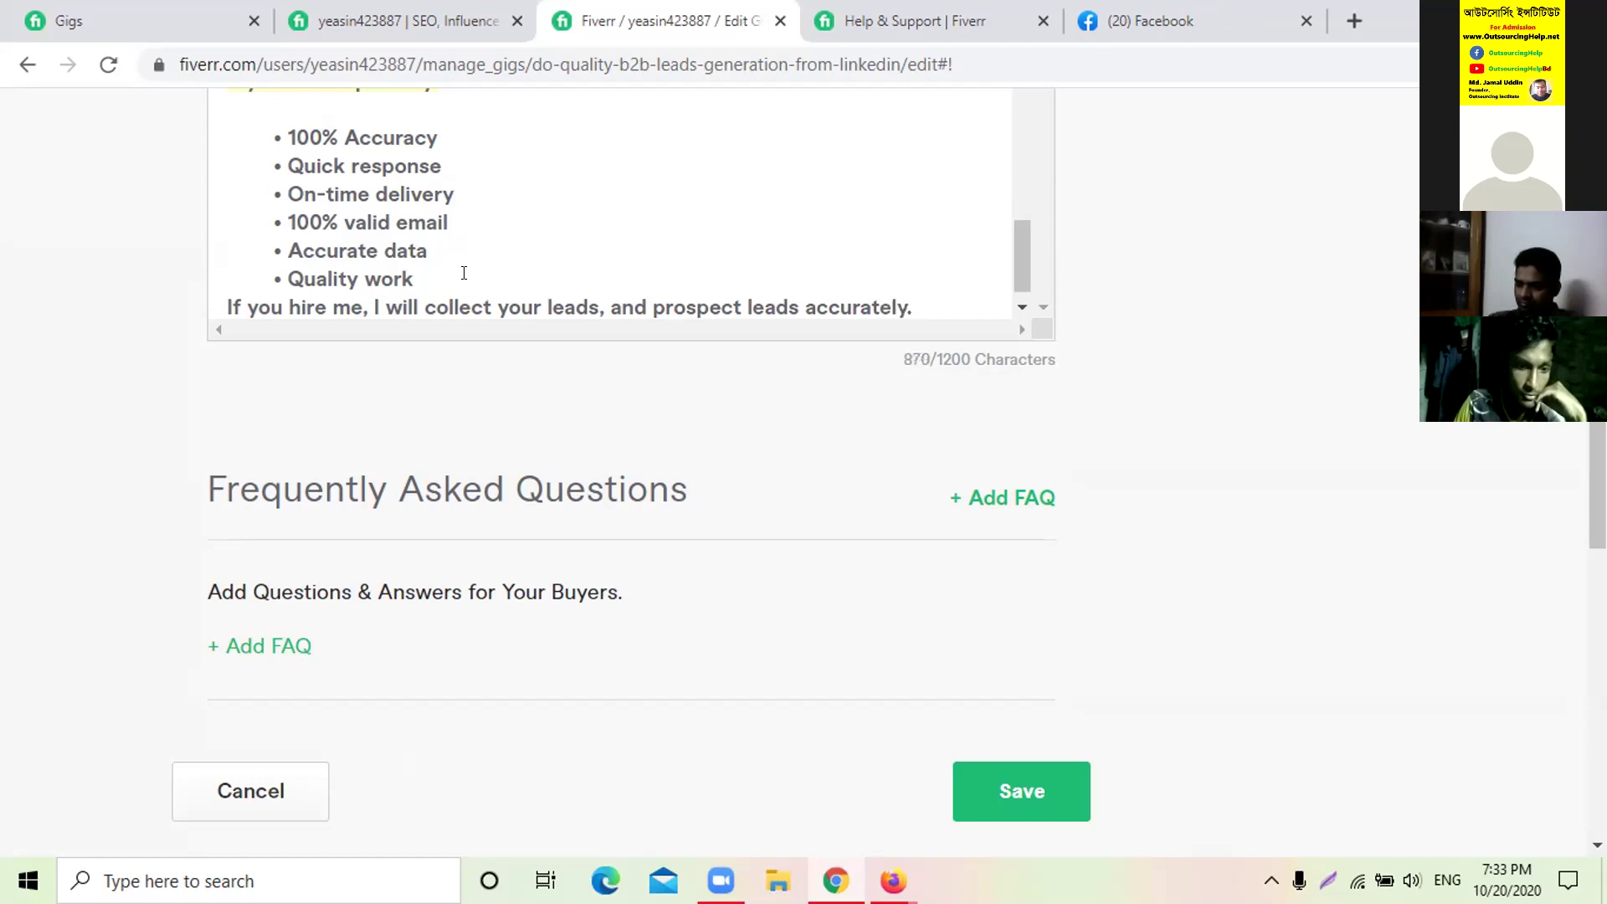
# - Add a final line reading "Thank You." to the gig description and save the description
pyautogui.press('Return')
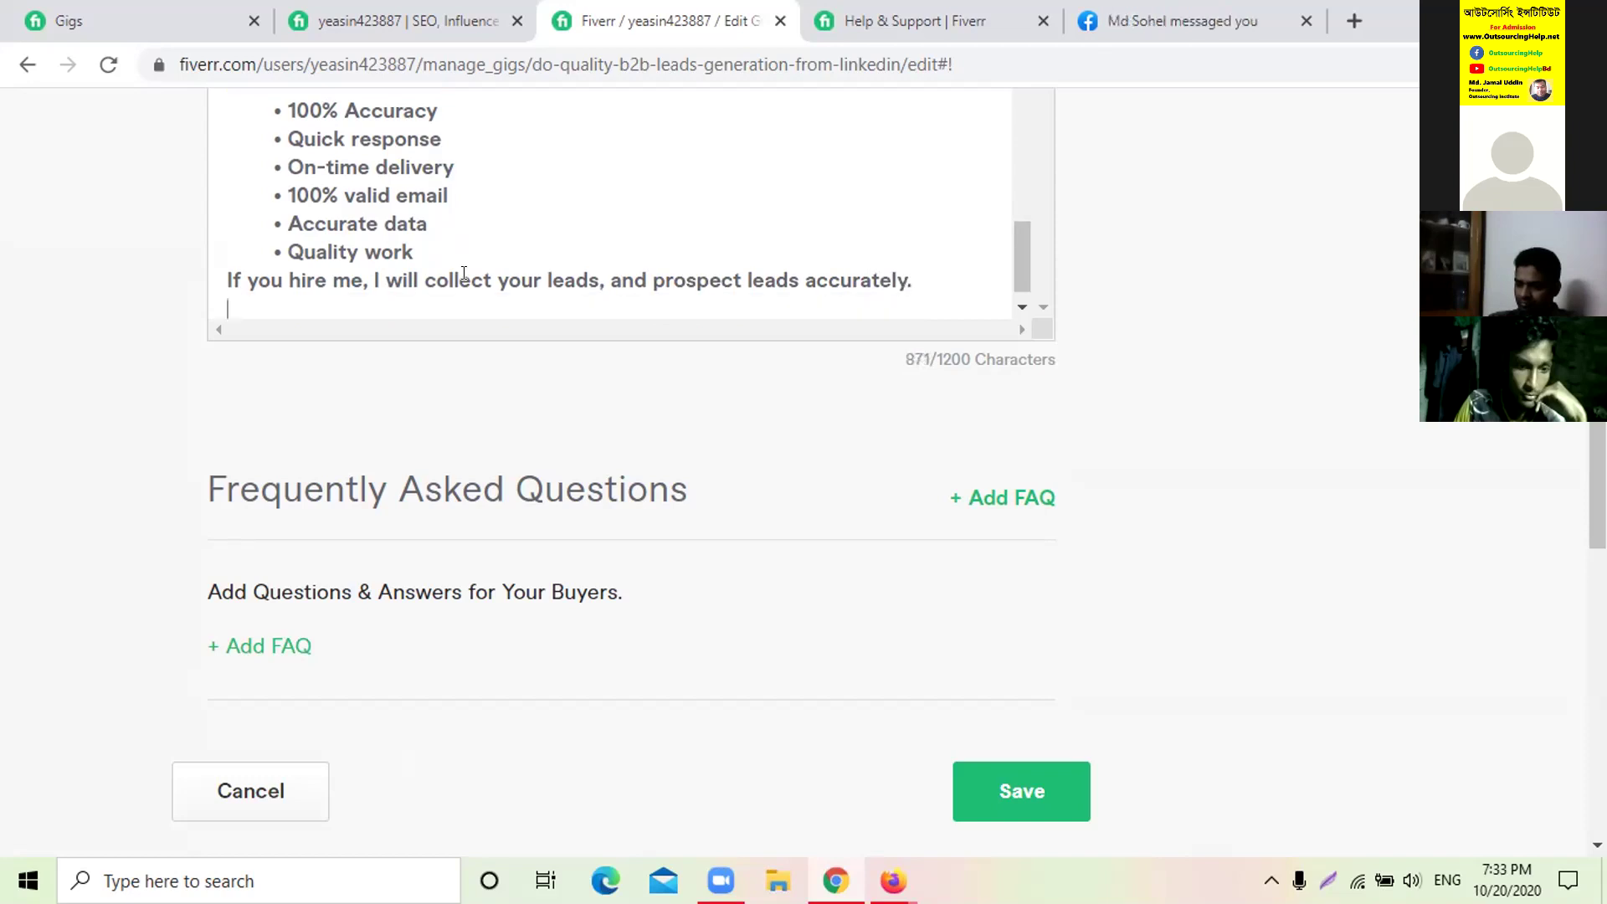
pyautogui.write('Than')
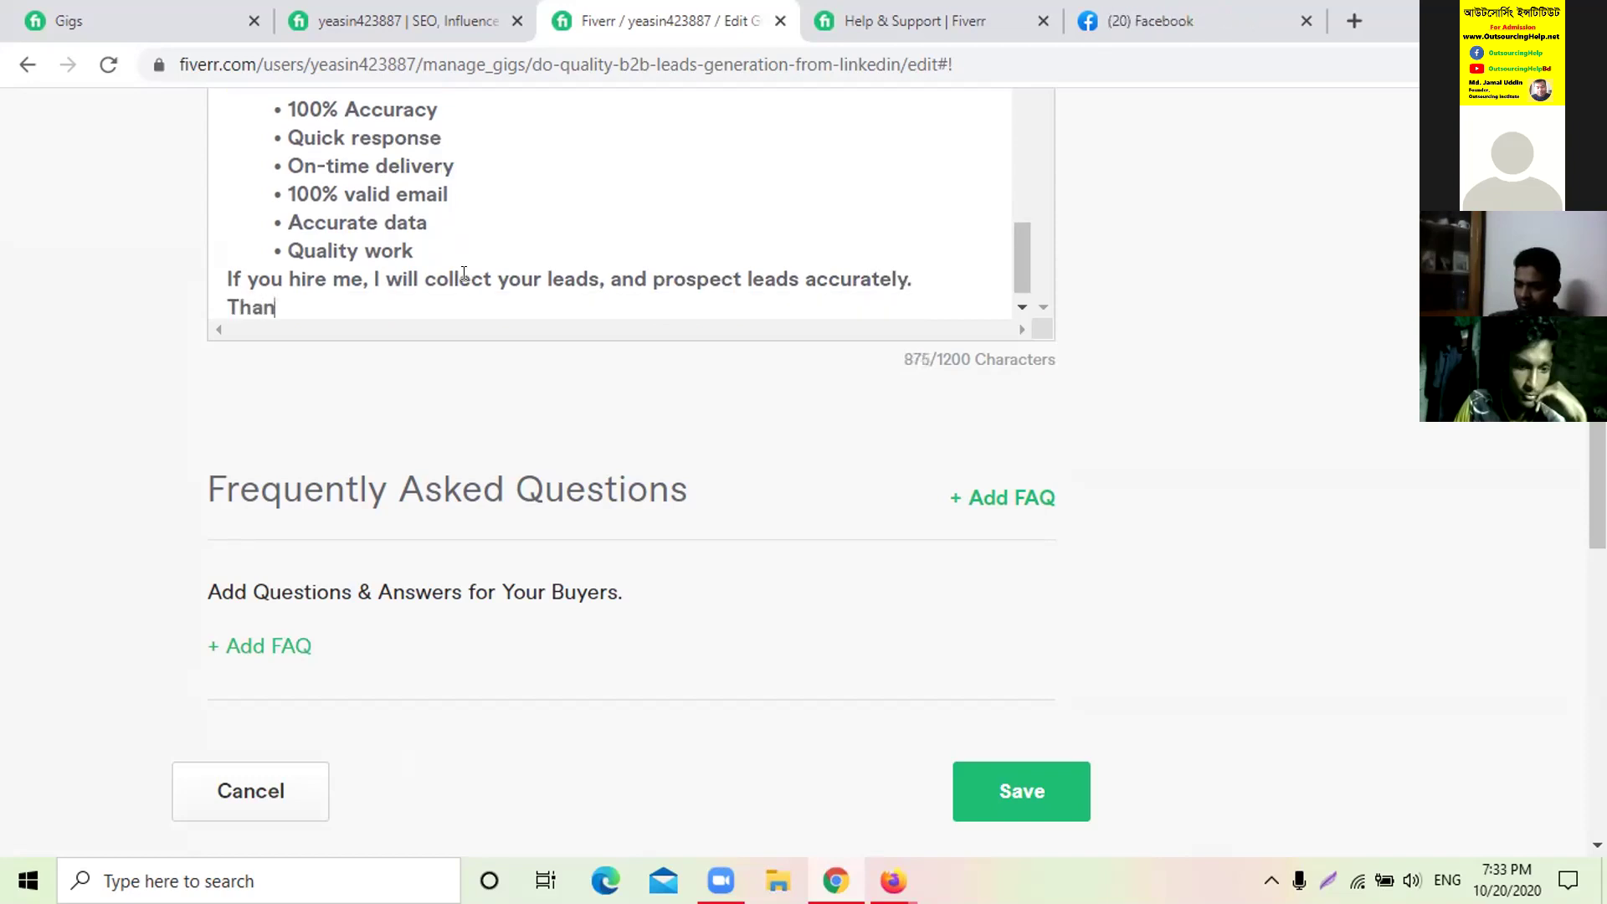
pyautogui.write(' You')
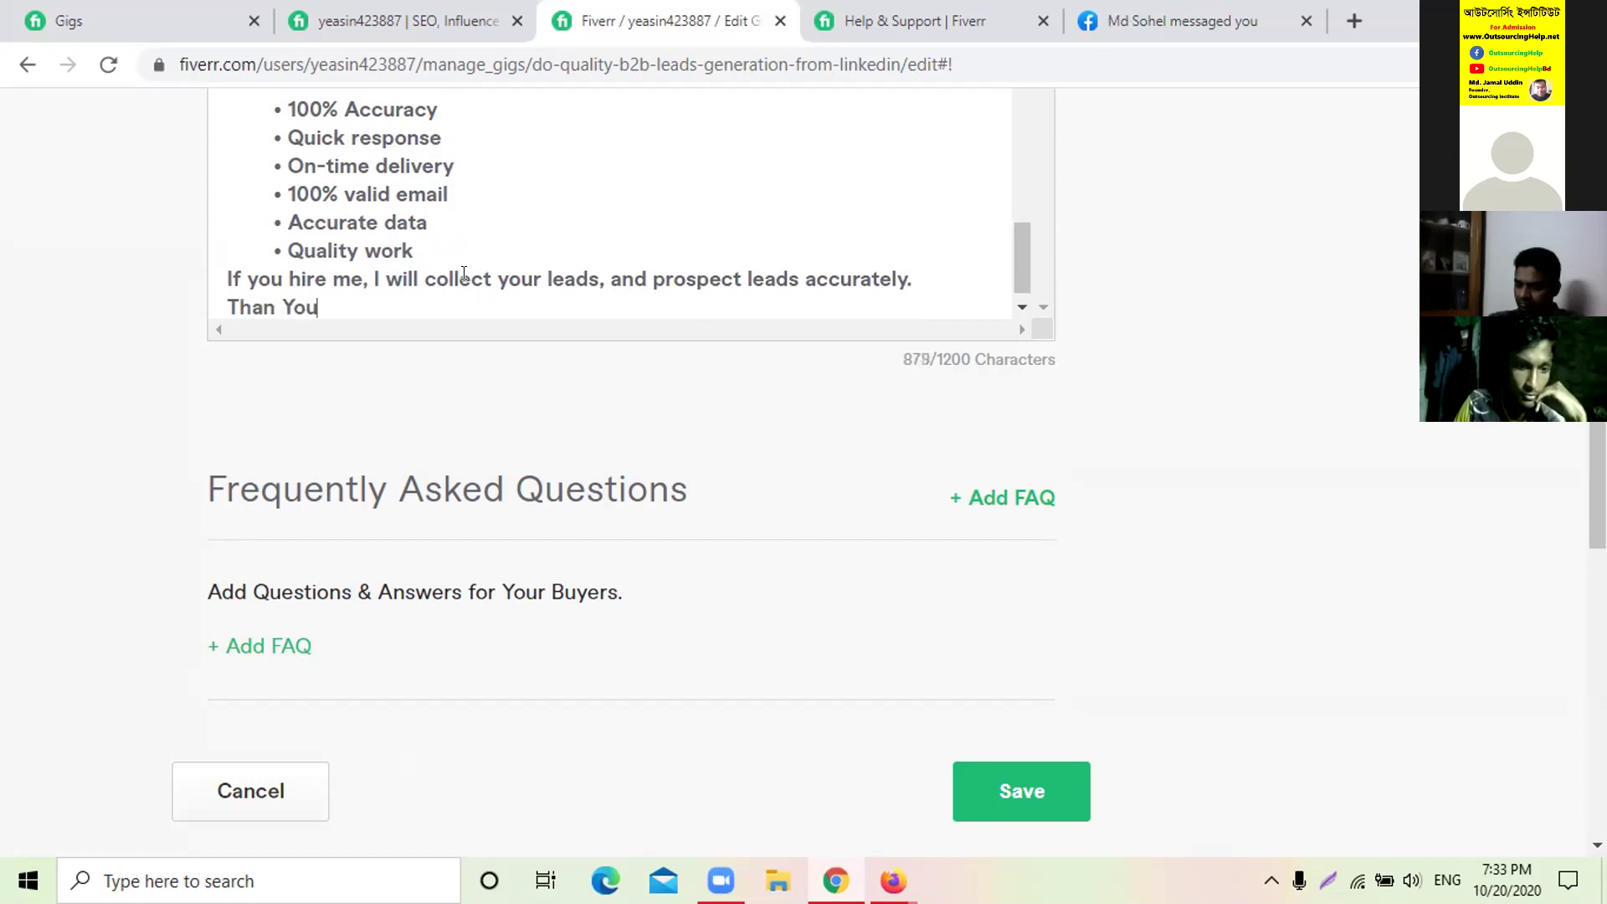
pyautogui.write('.')
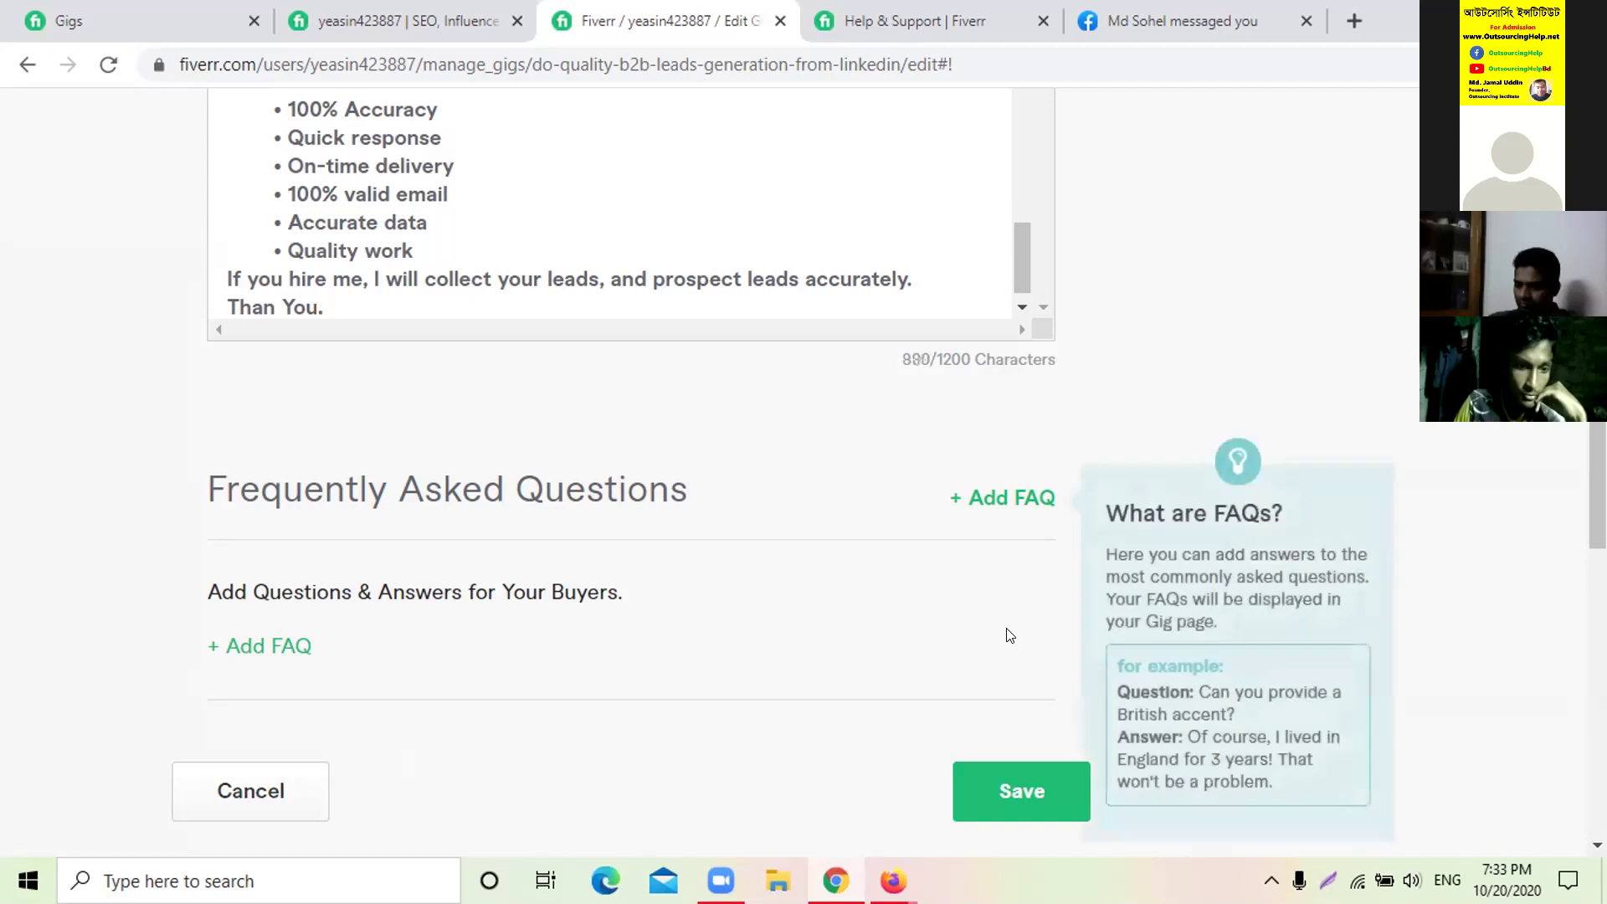
pyautogui.click(1023, 787)
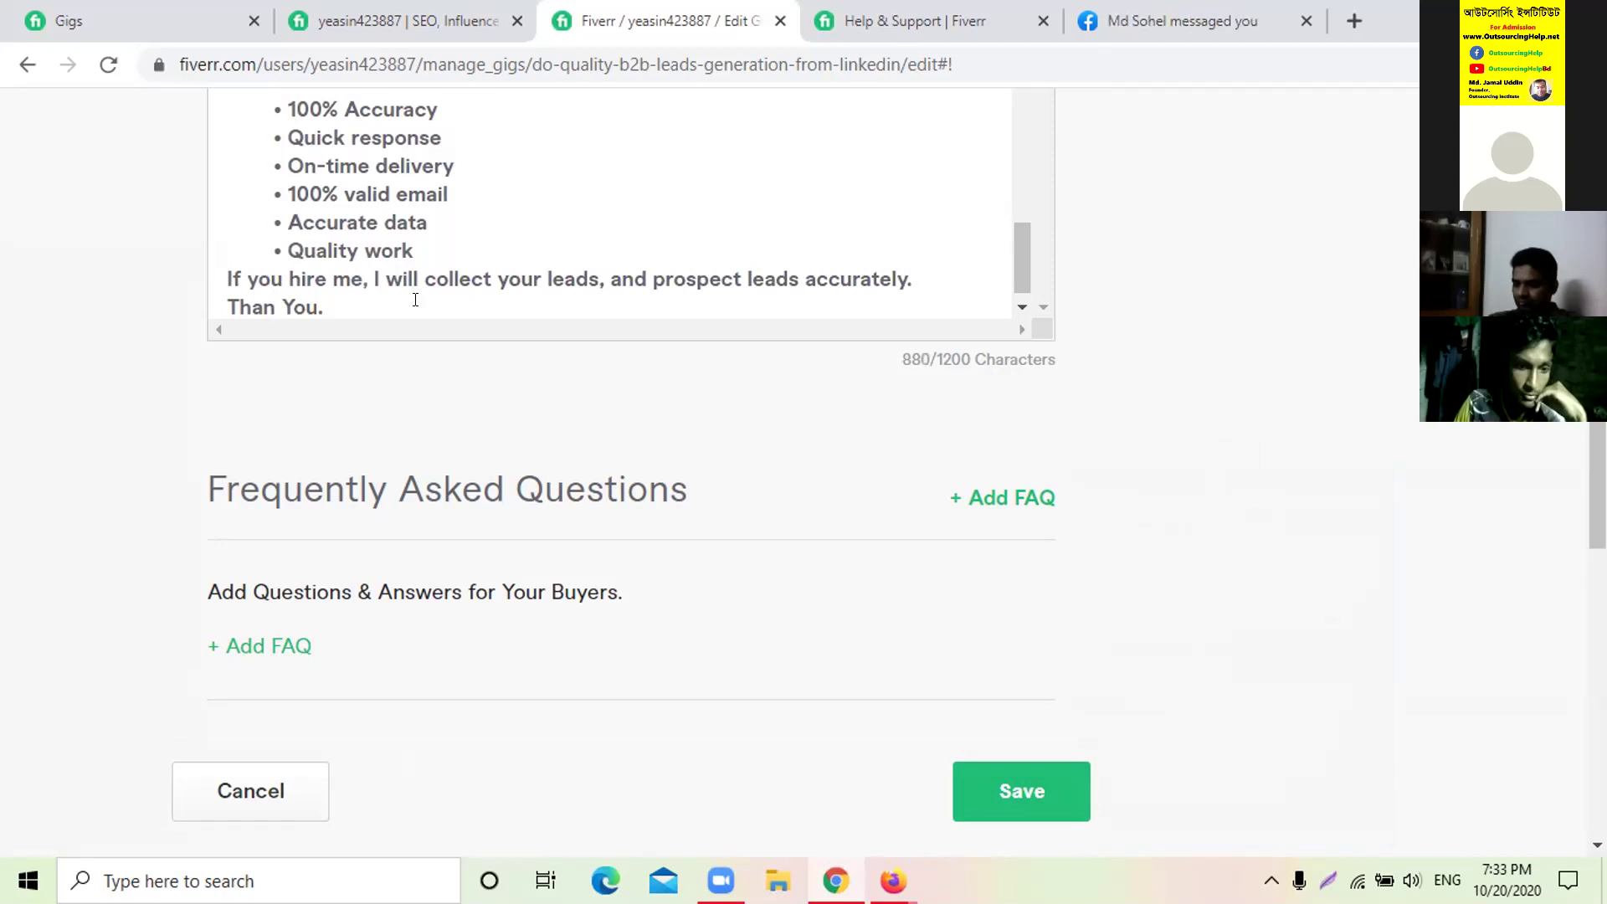
pyautogui.write('k')
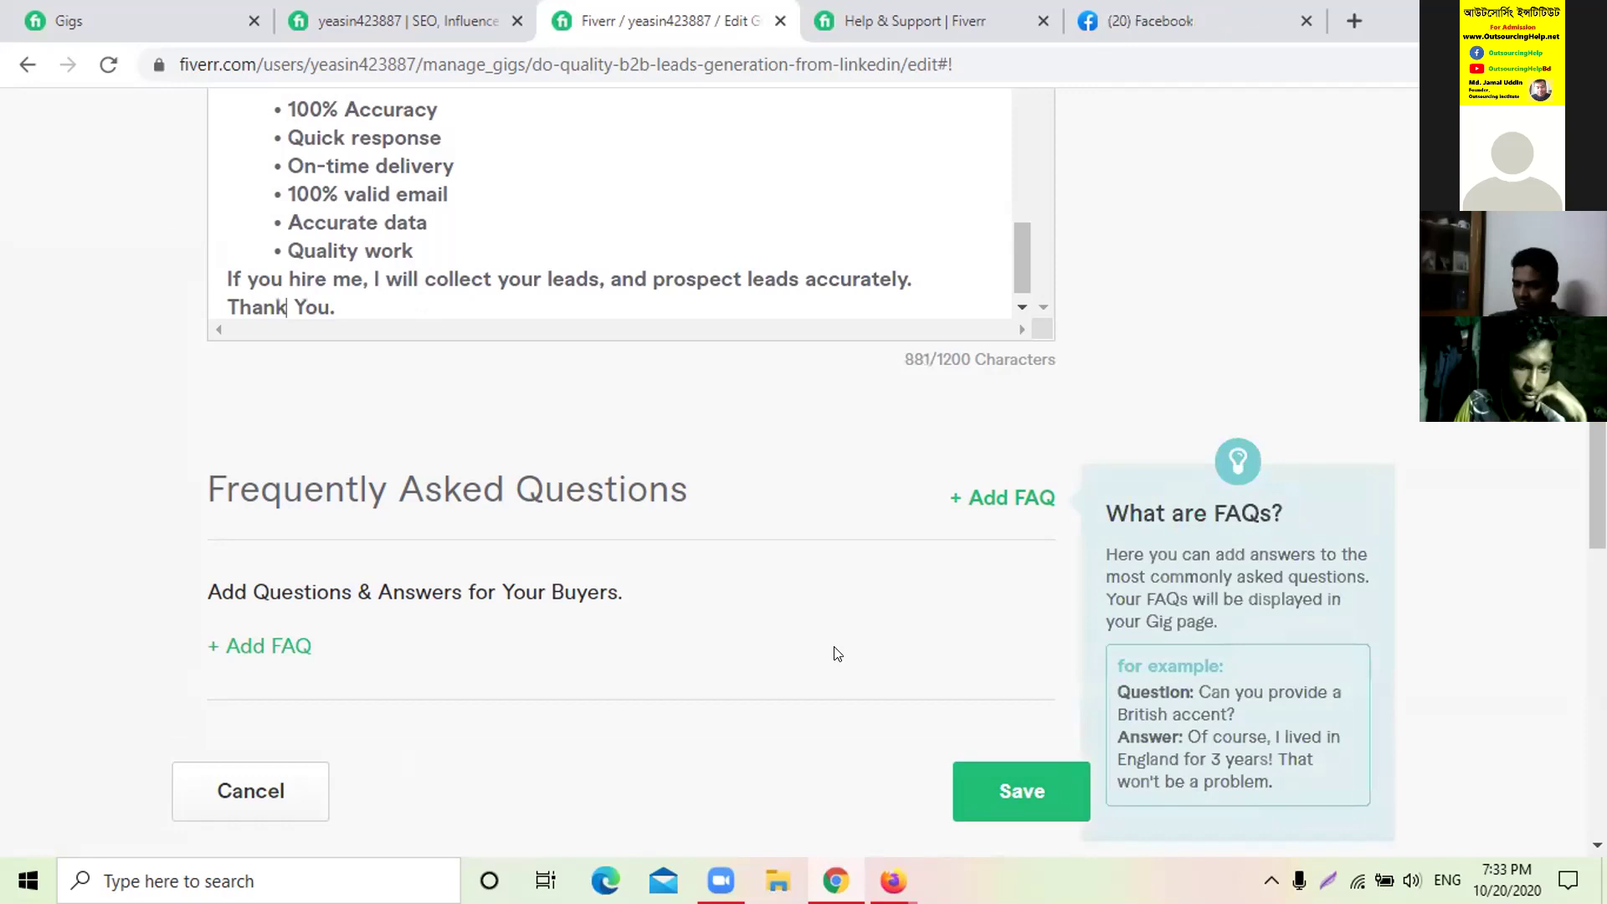
pyautogui.click(1018, 787)
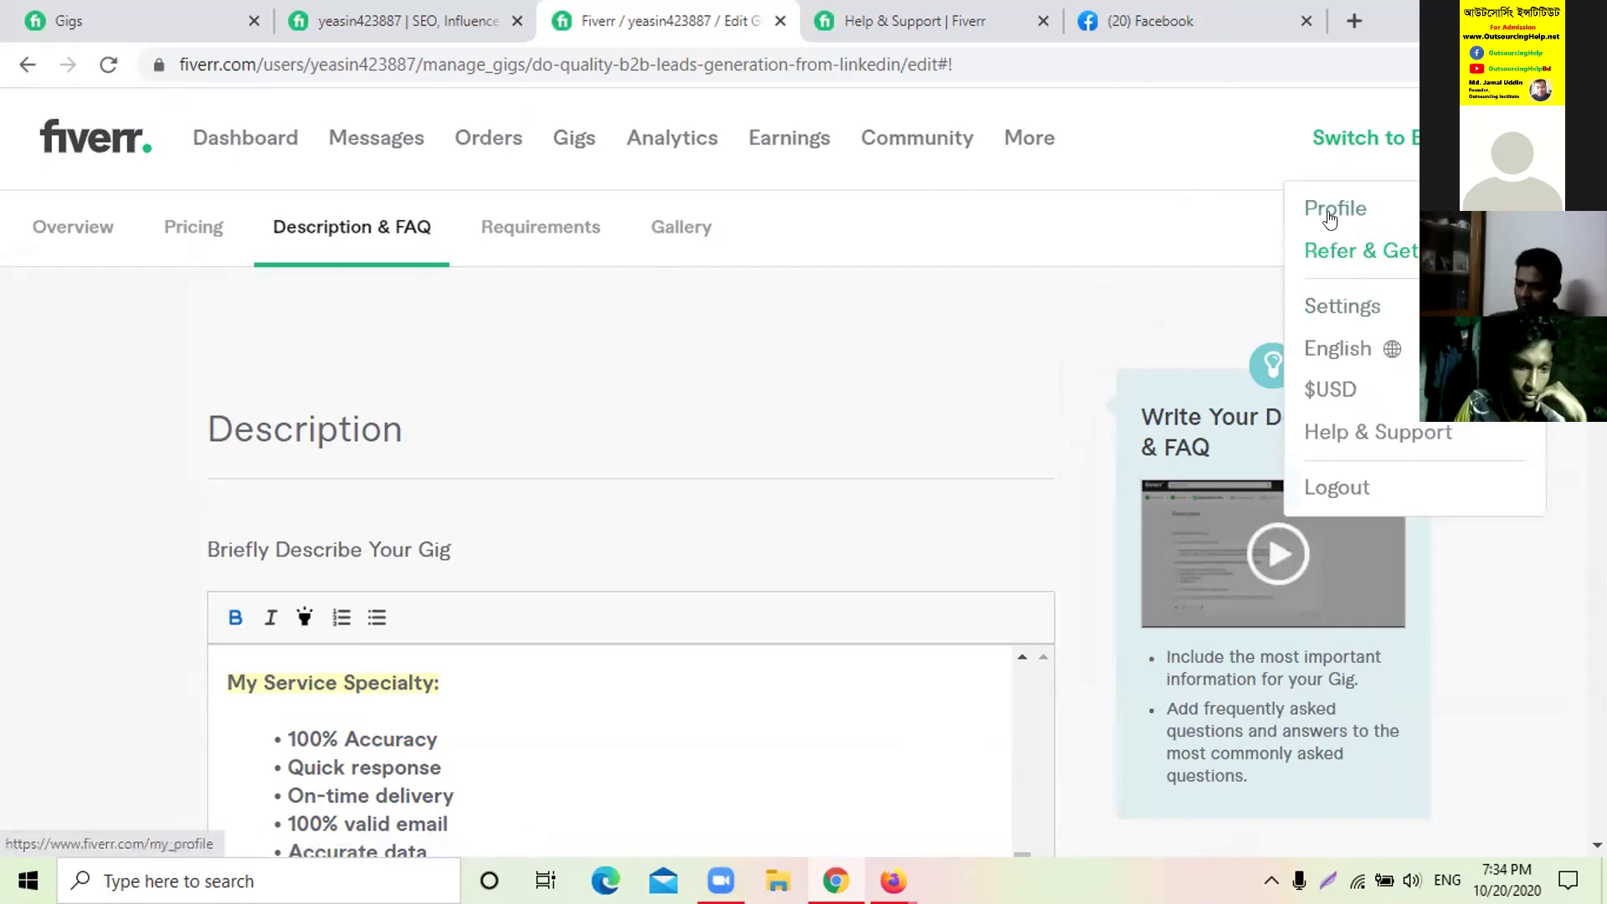
# - Activate the paused B2B leads generation gig from the seller profile's paused gigs
pyautogui.click(1322, 205)
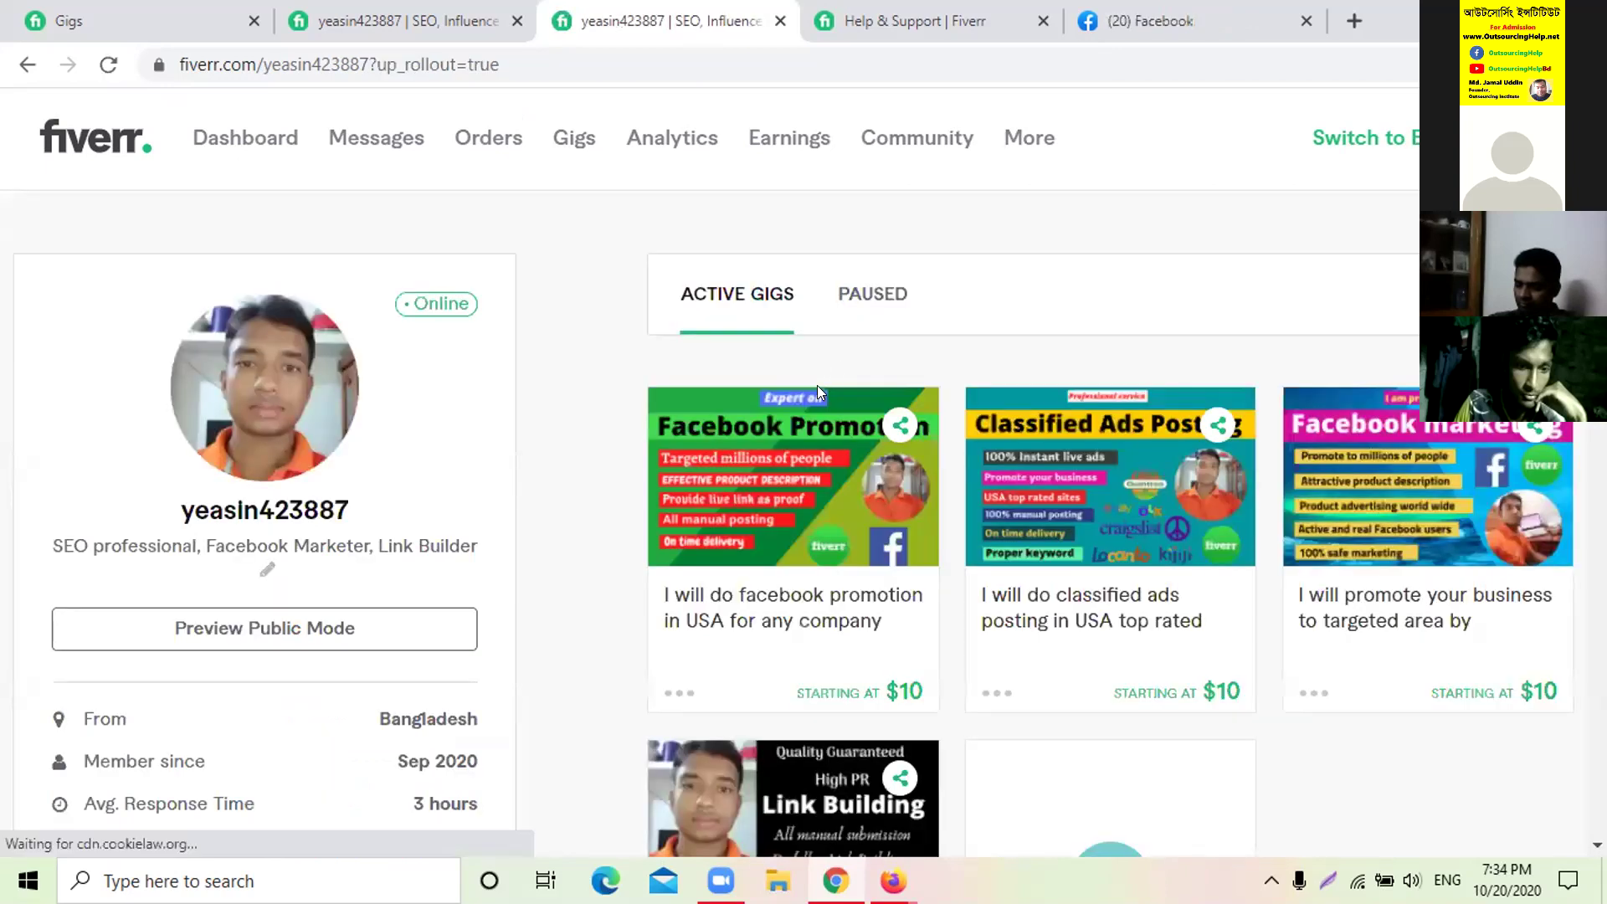
pyautogui.click(865, 295)
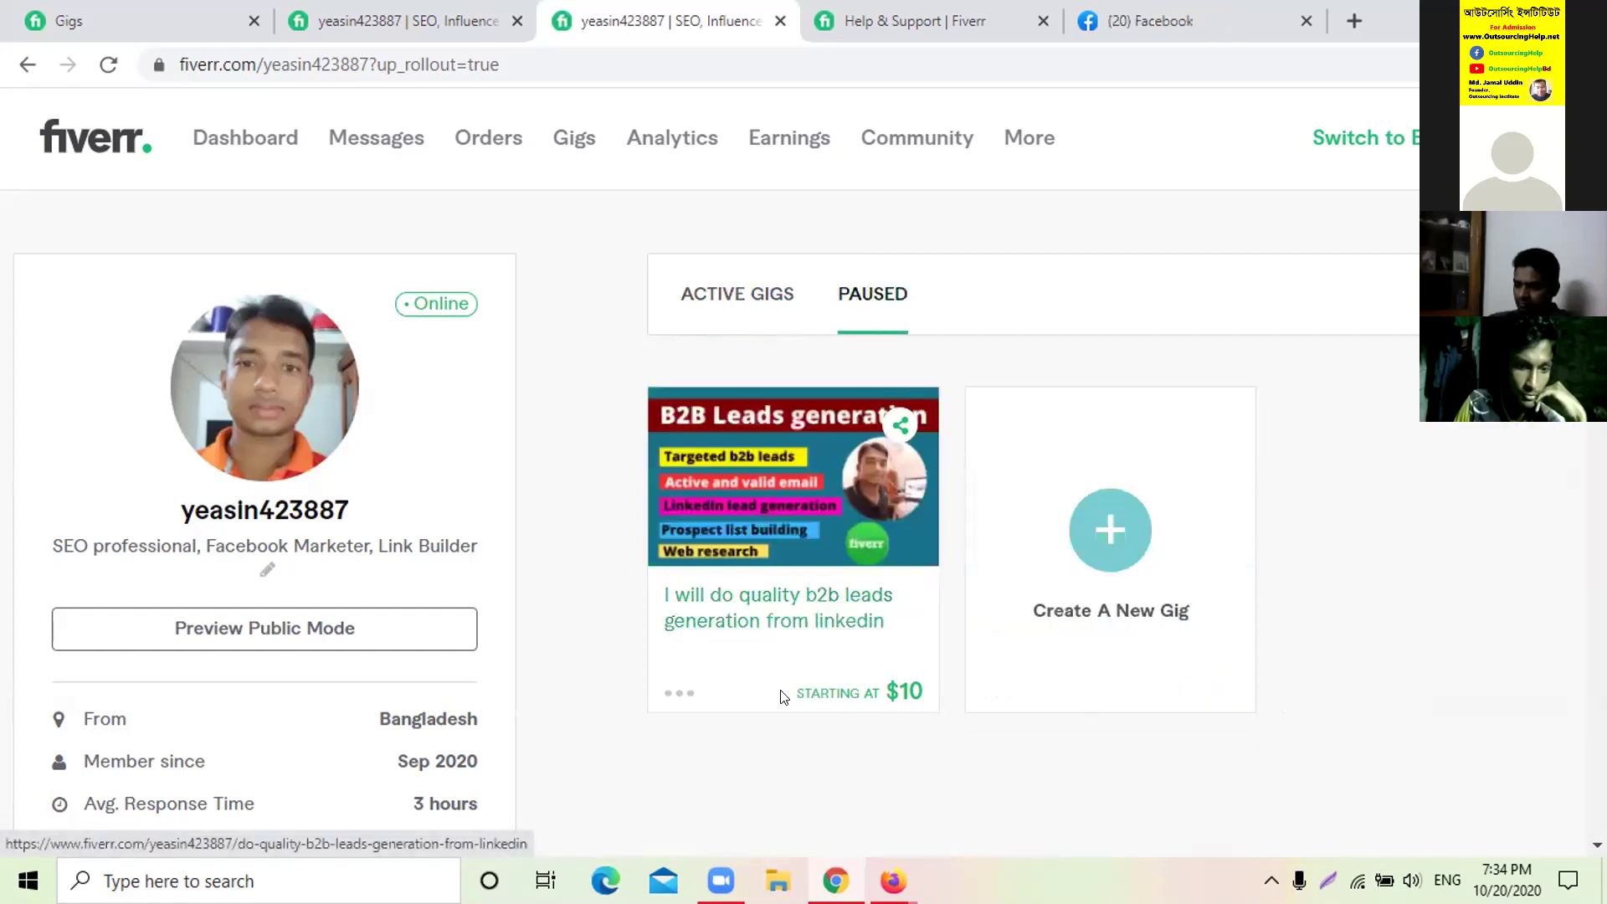
pyautogui.click(672, 694)
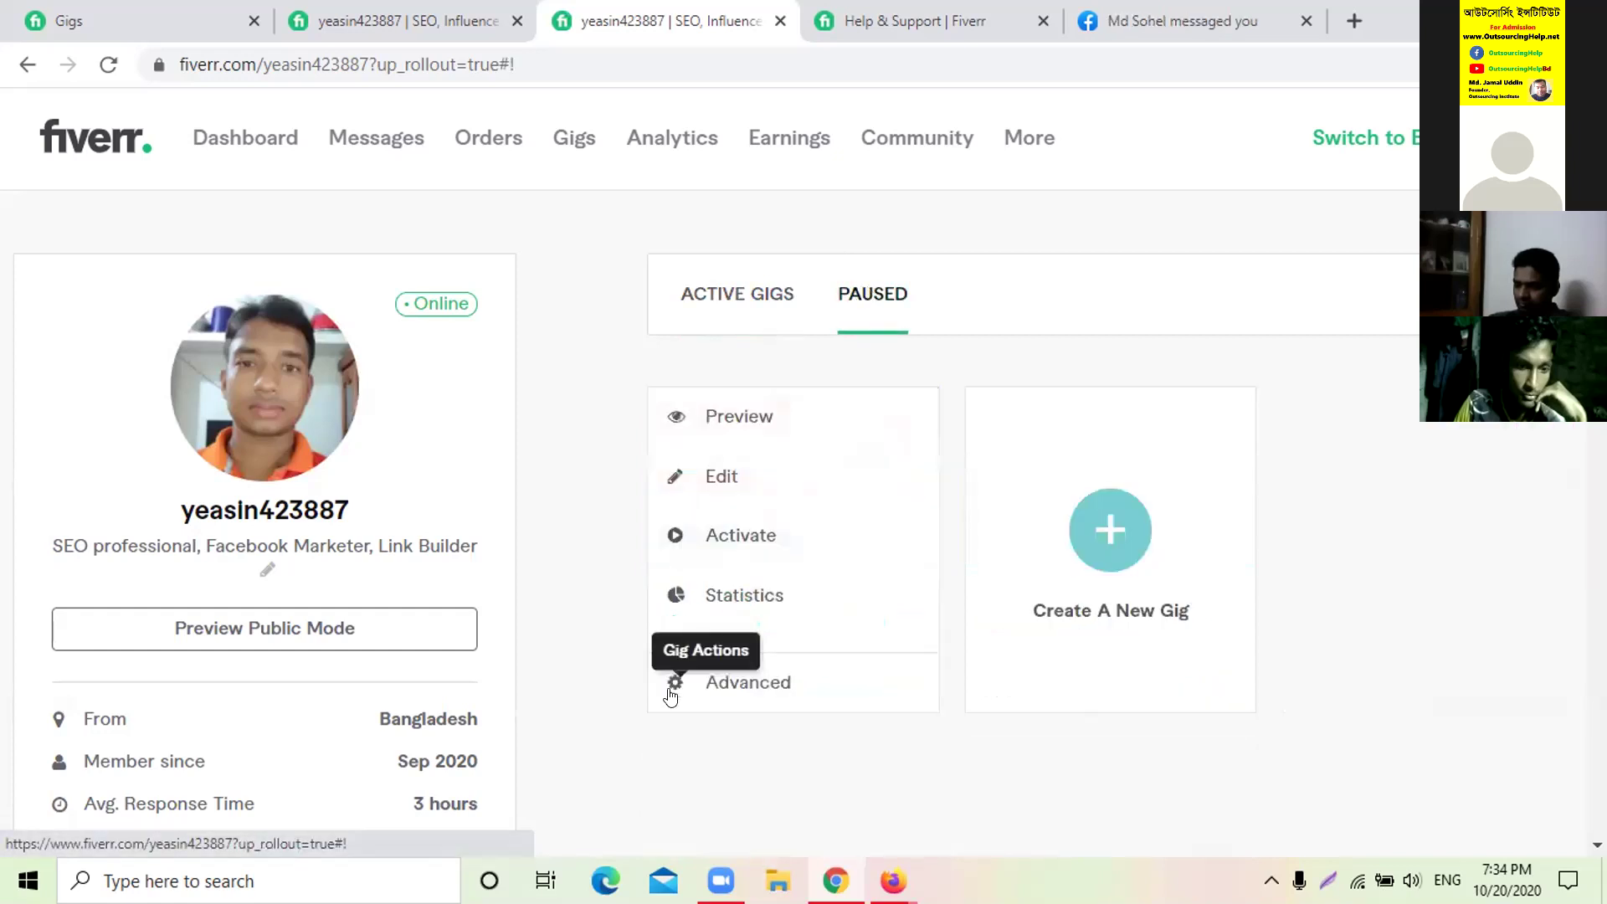
pyautogui.click(725, 537)
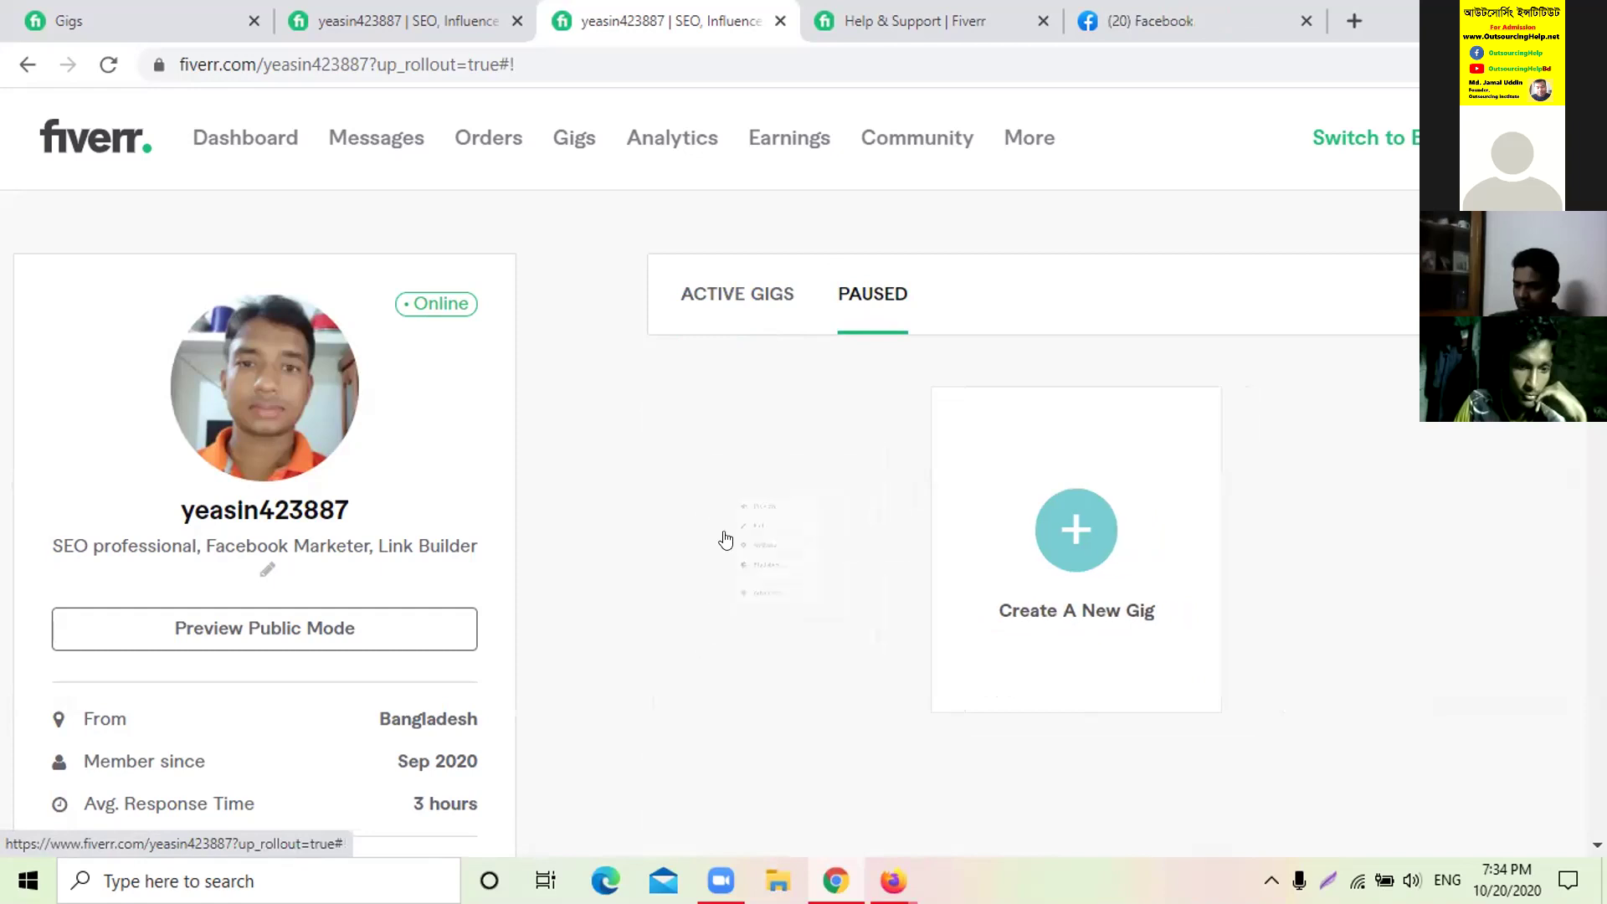
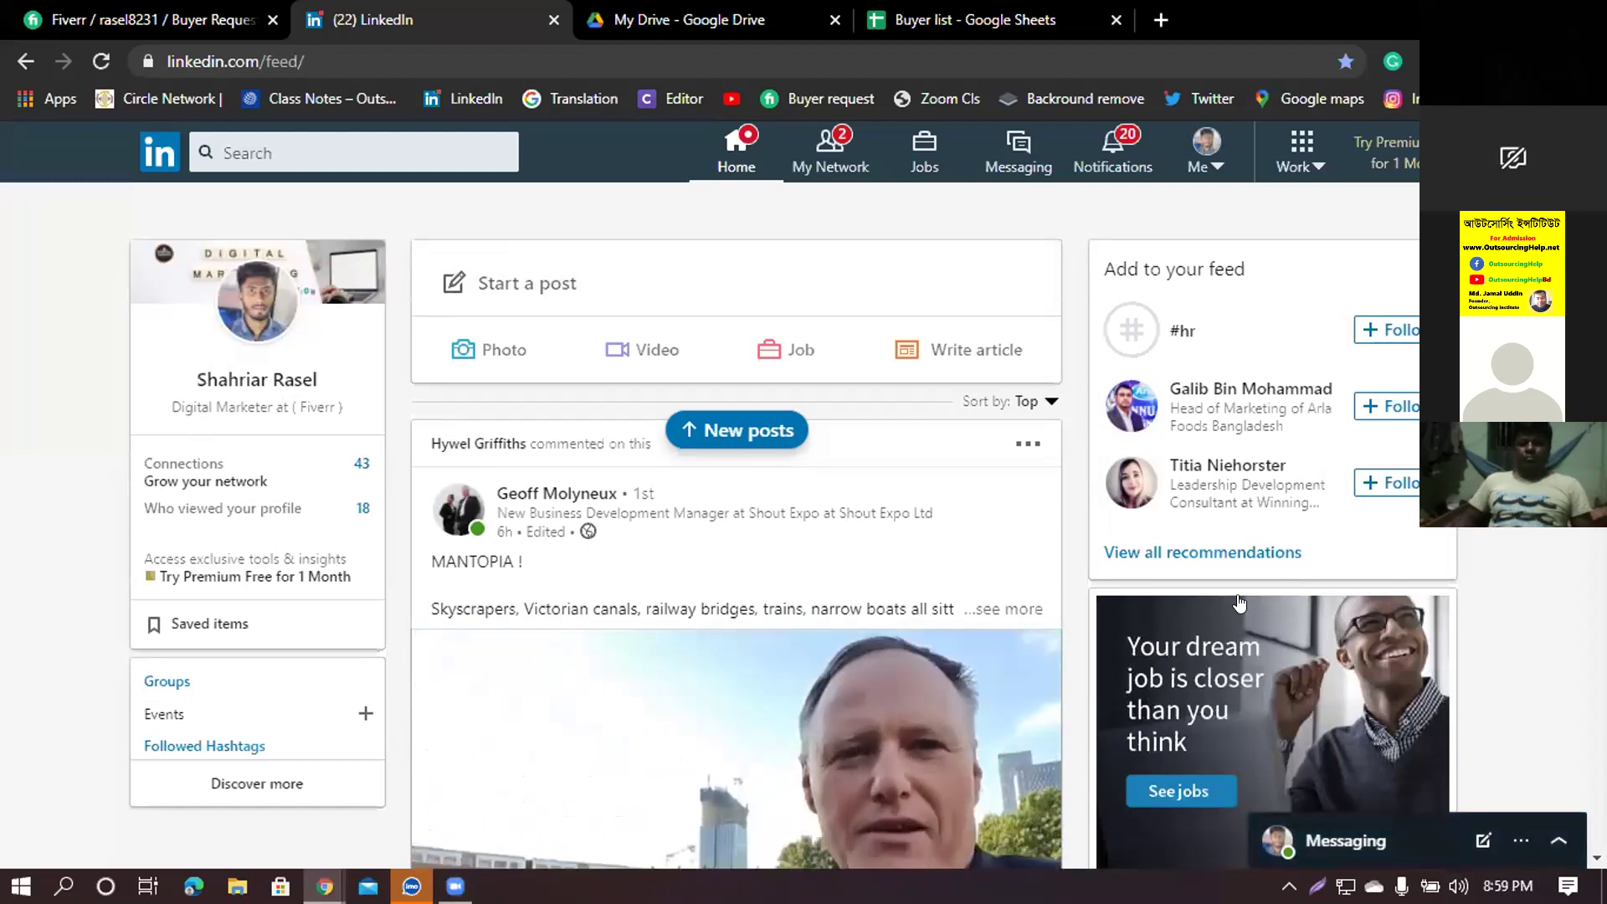
# - Minimize all open windows to show the desktop
pyautogui.hotkey('ctrl', 'a')
pyautogui.click(553, 469)
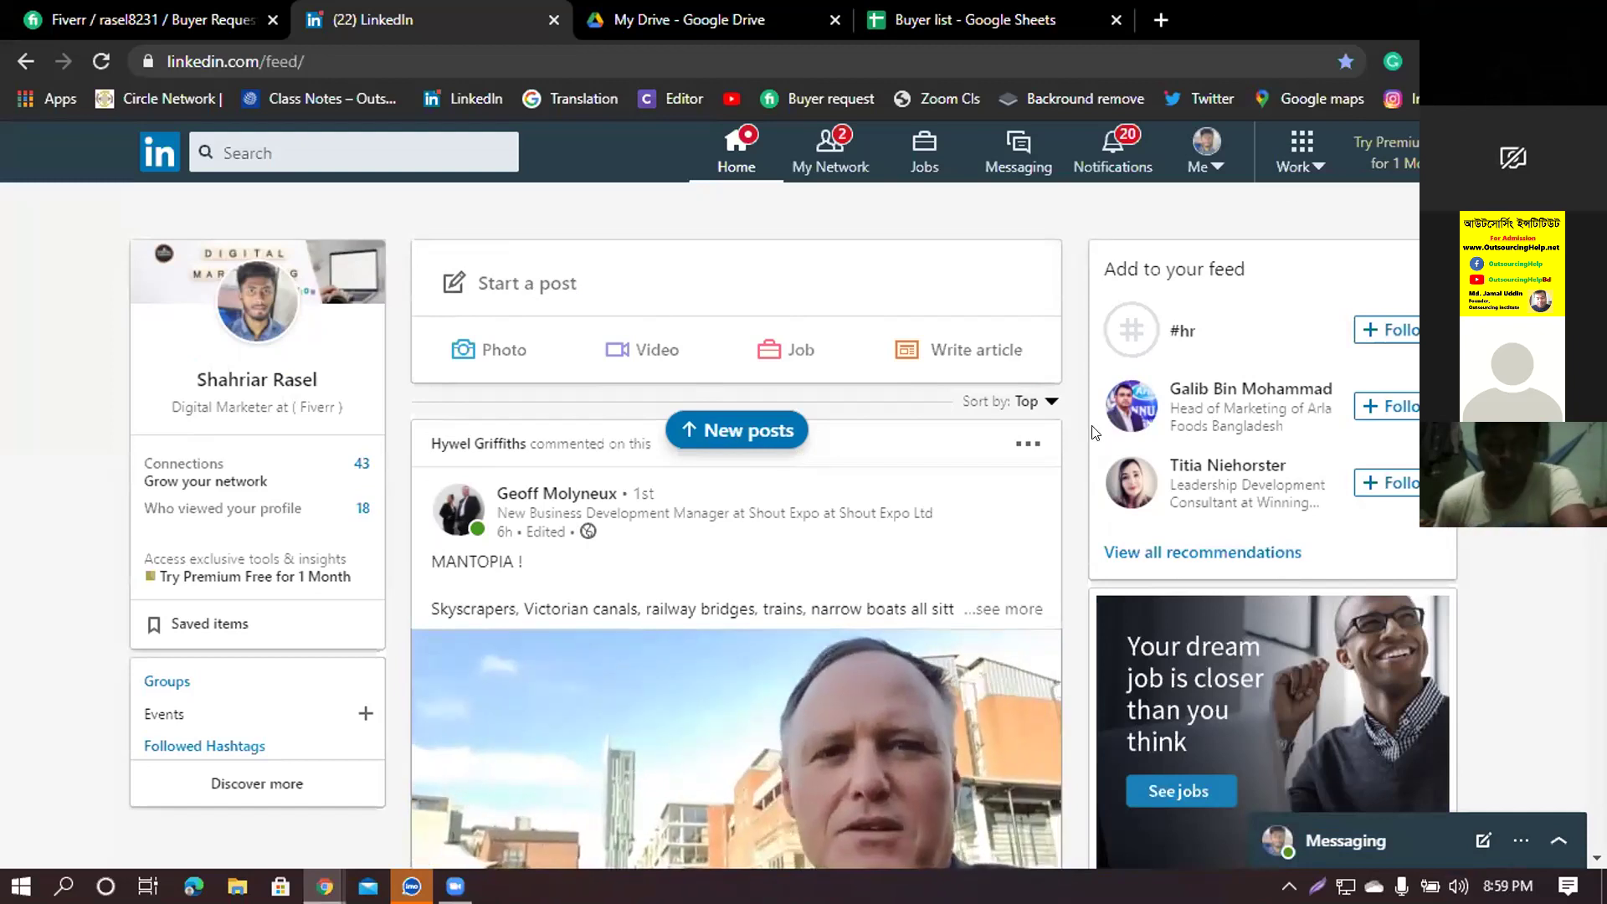
pyautogui.press('super+d')
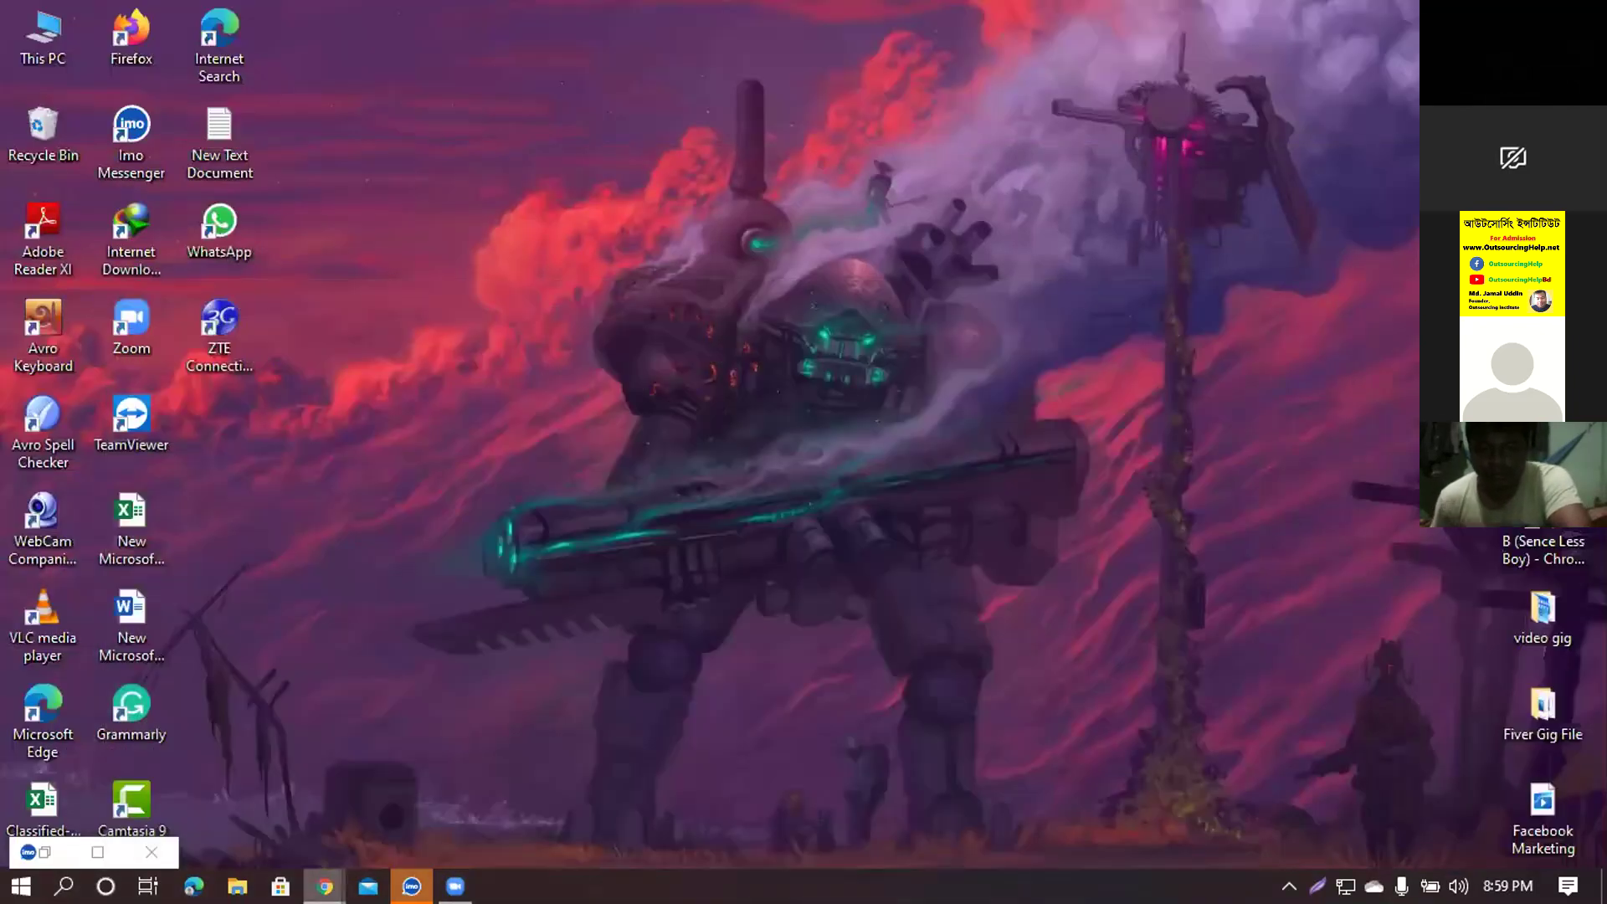
# - Switch to the Chrome window showing the Fiverr buyer requests and view the Buyer list spreadsheet there
pyautogui.moveTo(325, 887)
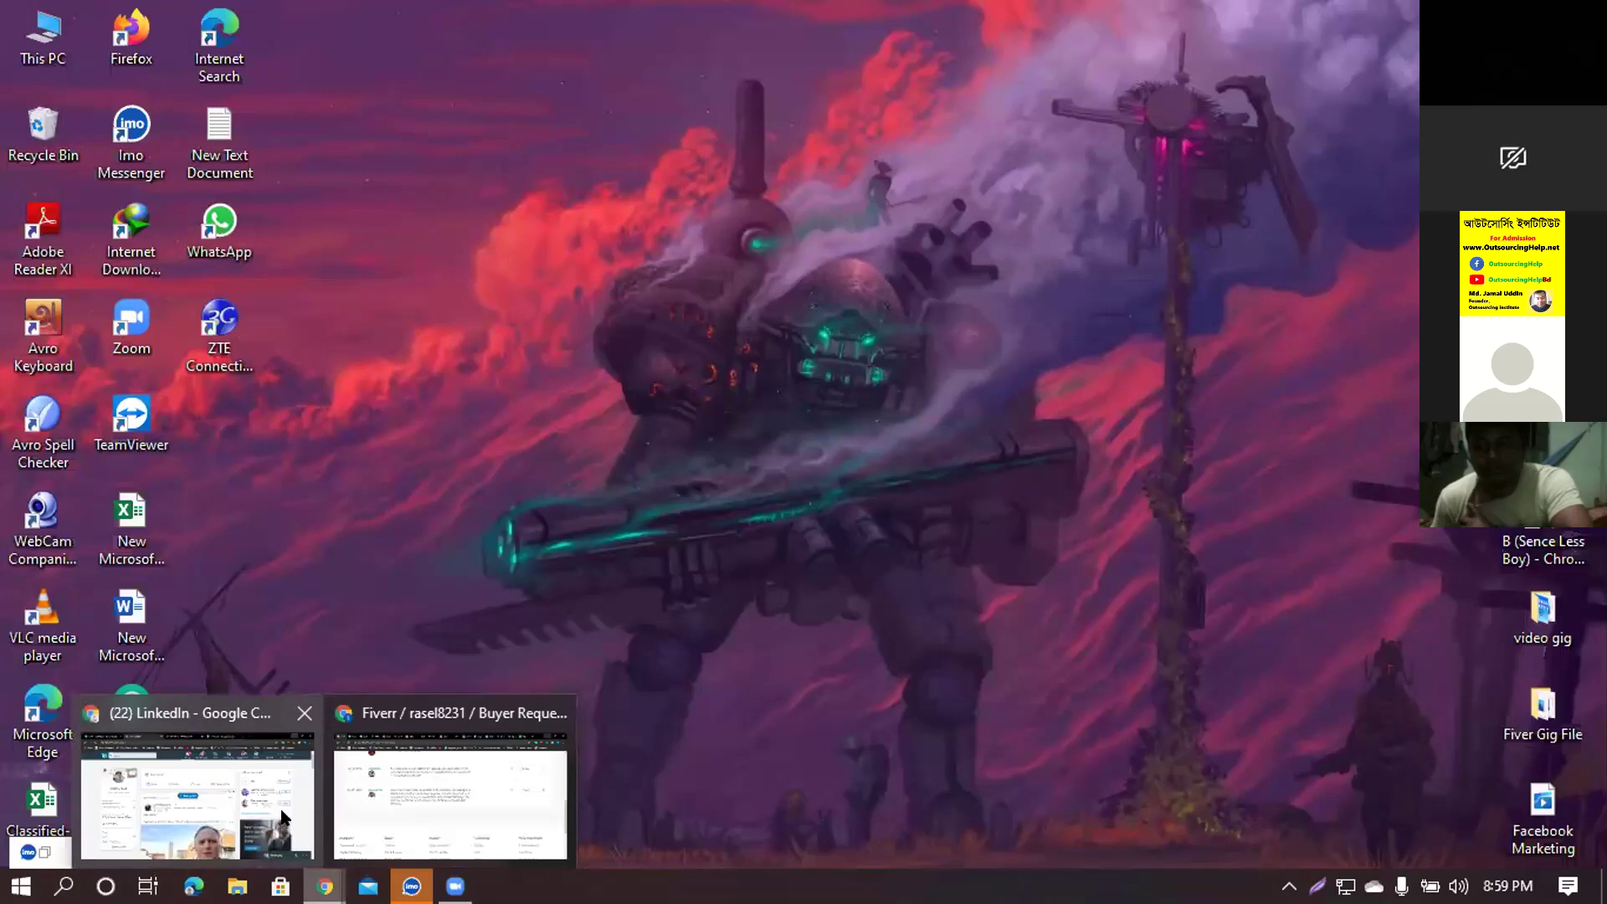
pyautogui.click(276, 816)
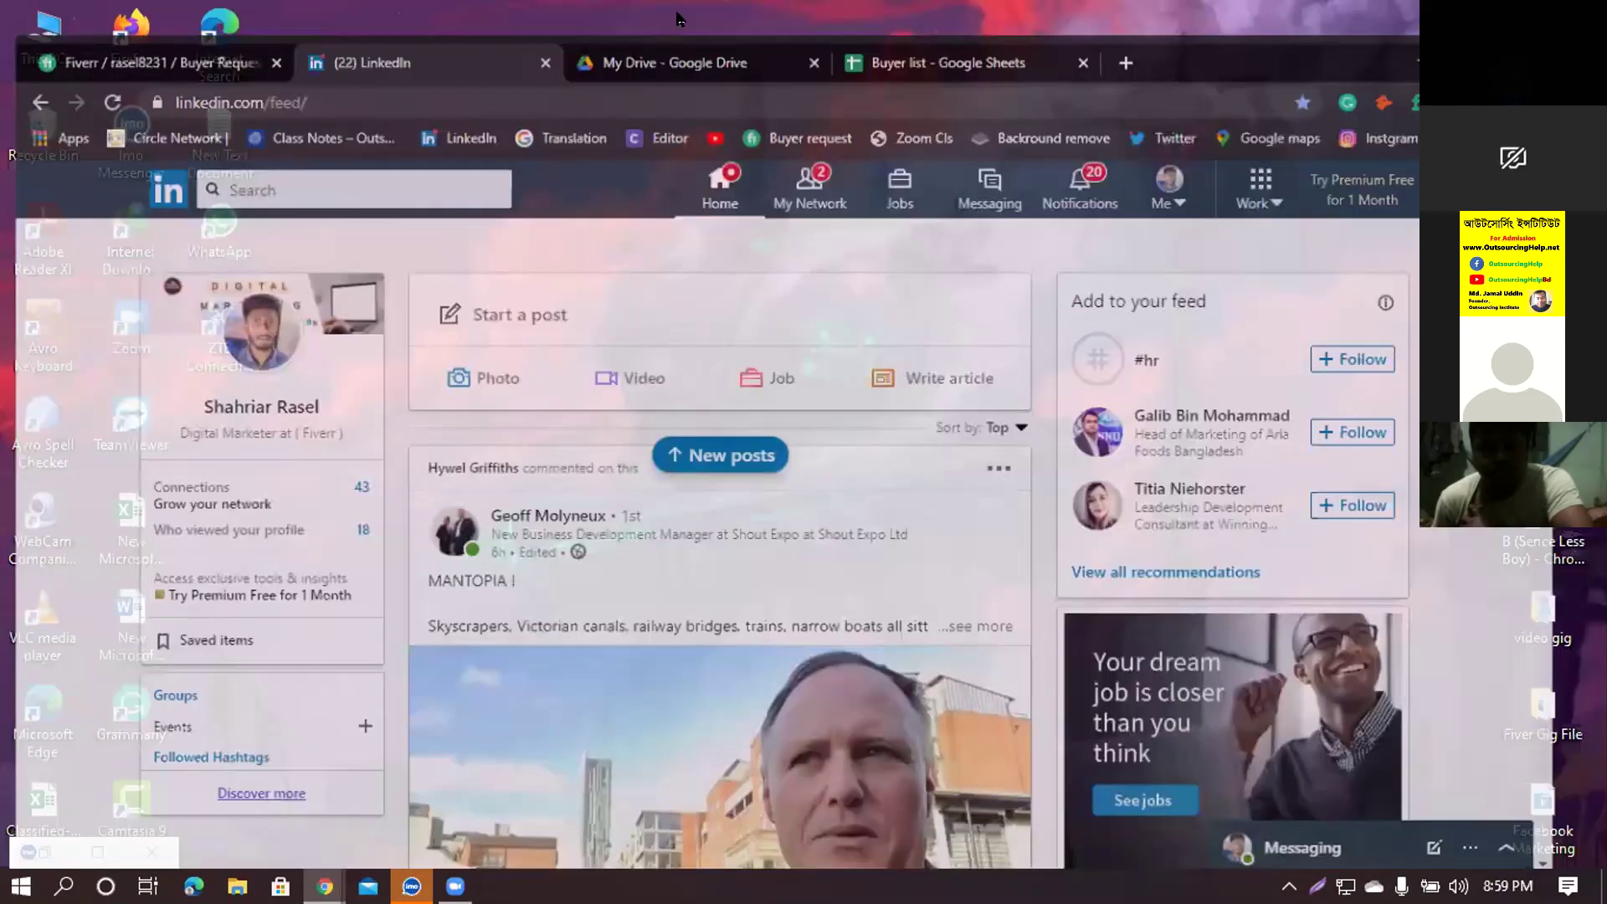
pyautogui.hotkey('ctrl', 'Tab')
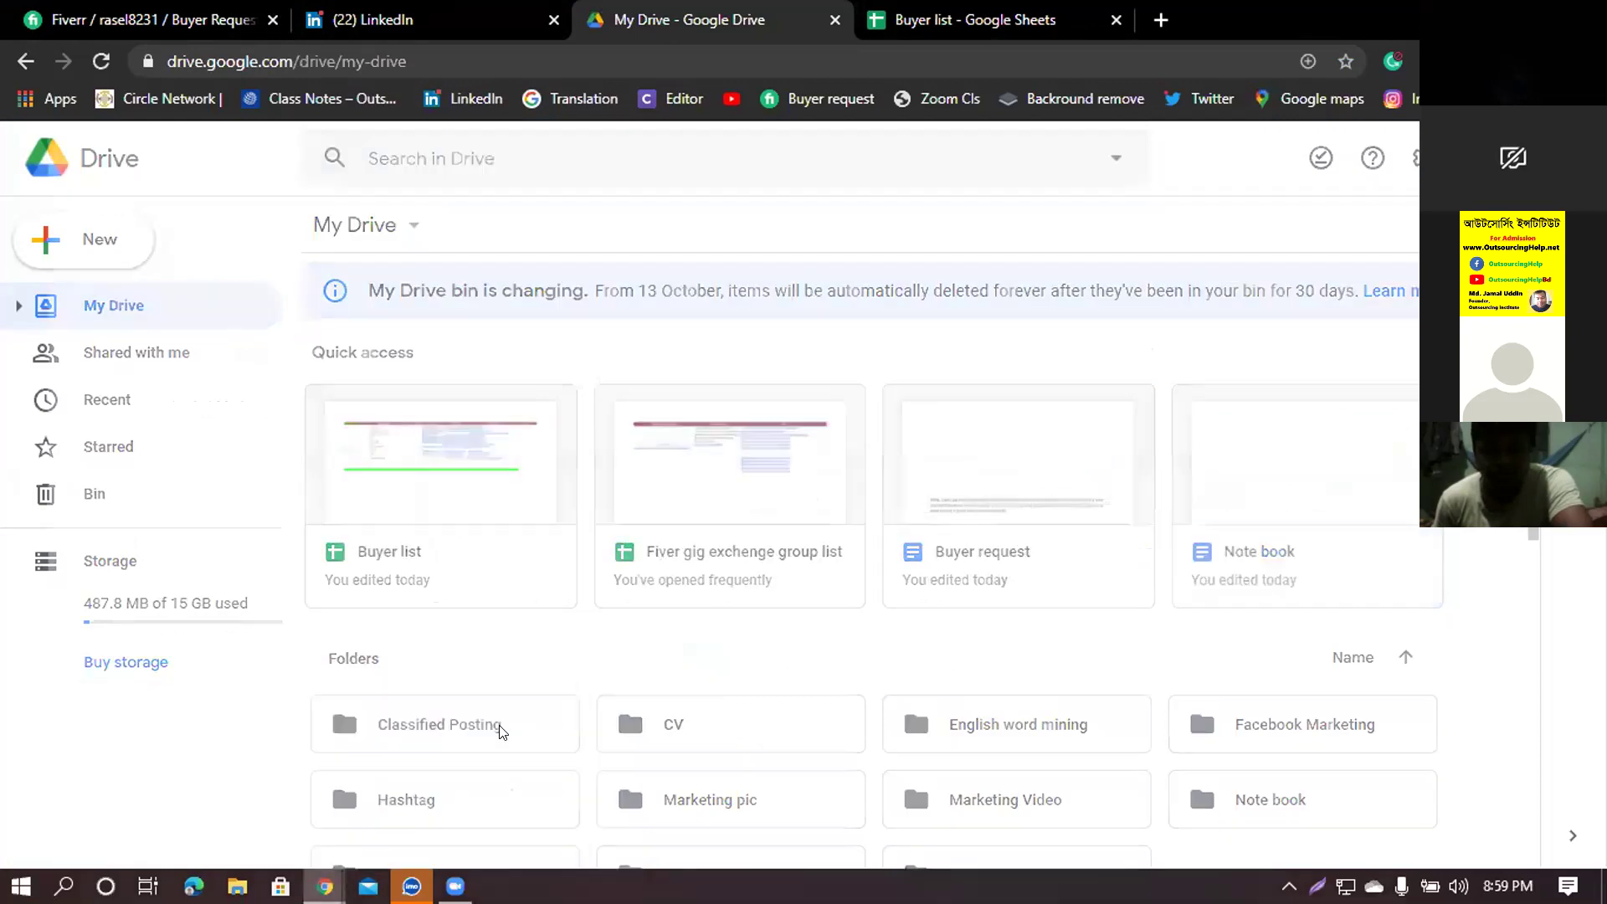
pyautogui.hotkey('alt', 'Tab')
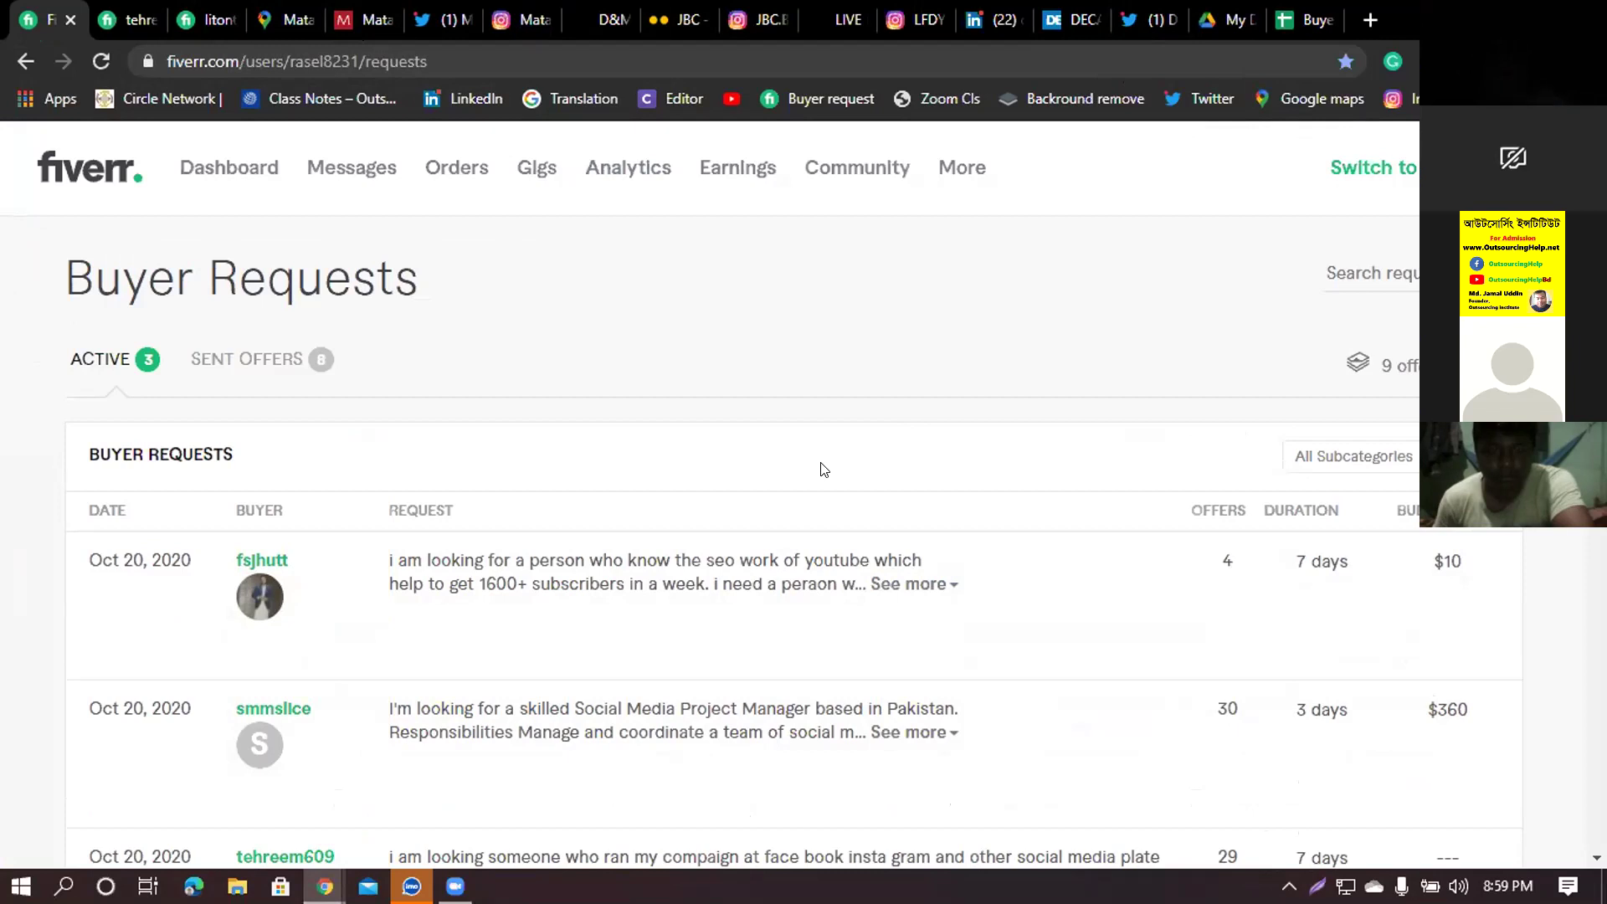
pyautogui.moveTo(827, 536)
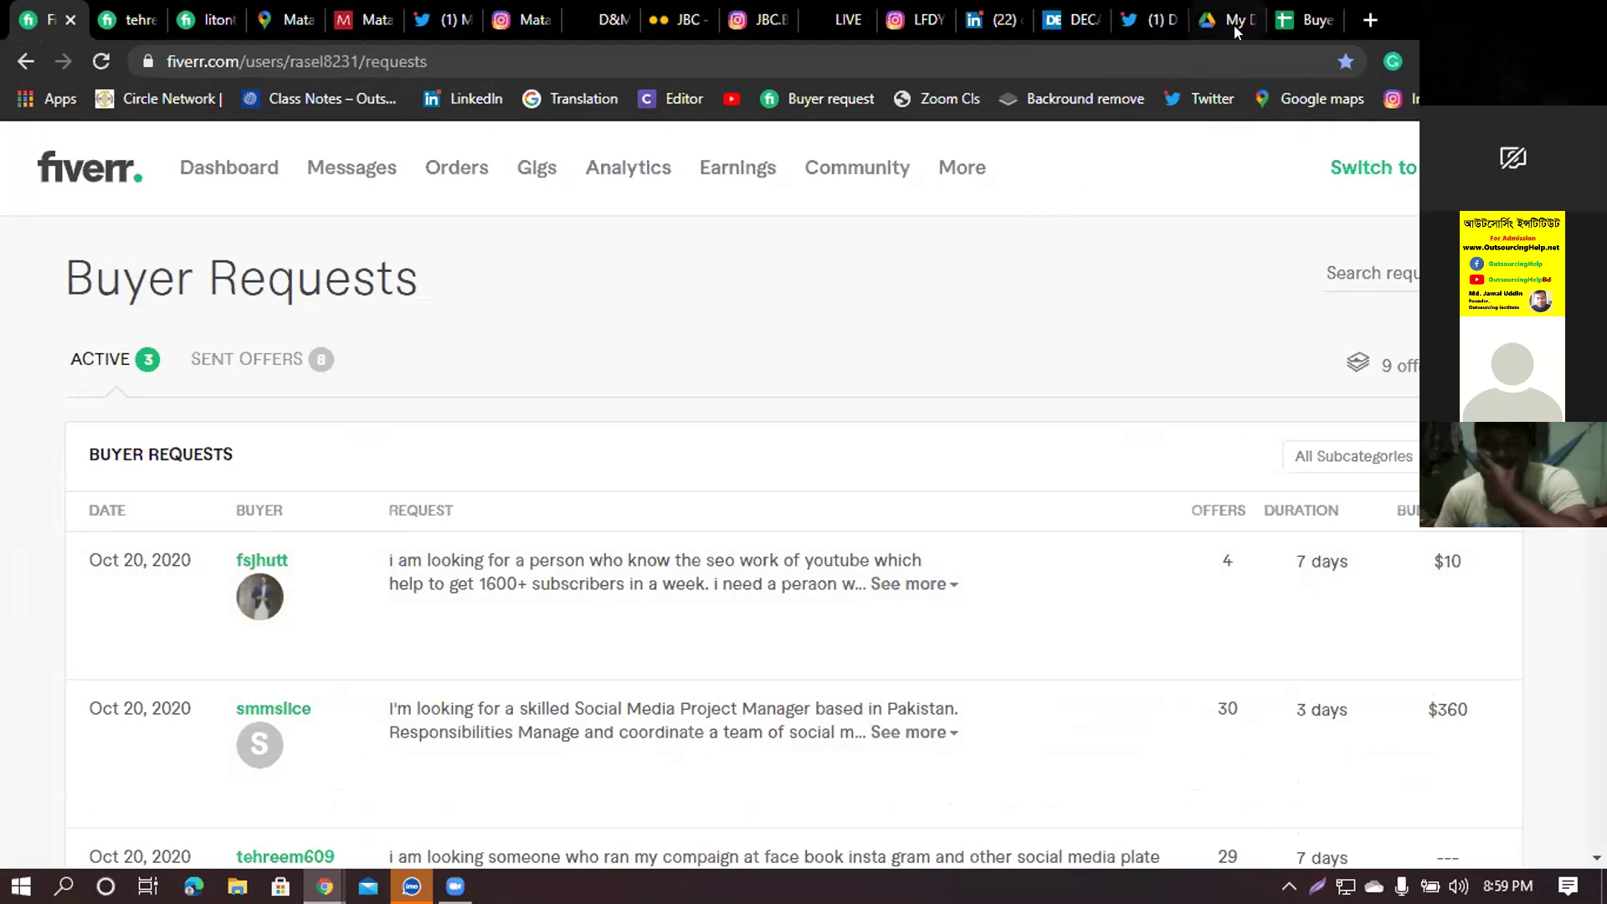
pyautogui.click(1303, 17)
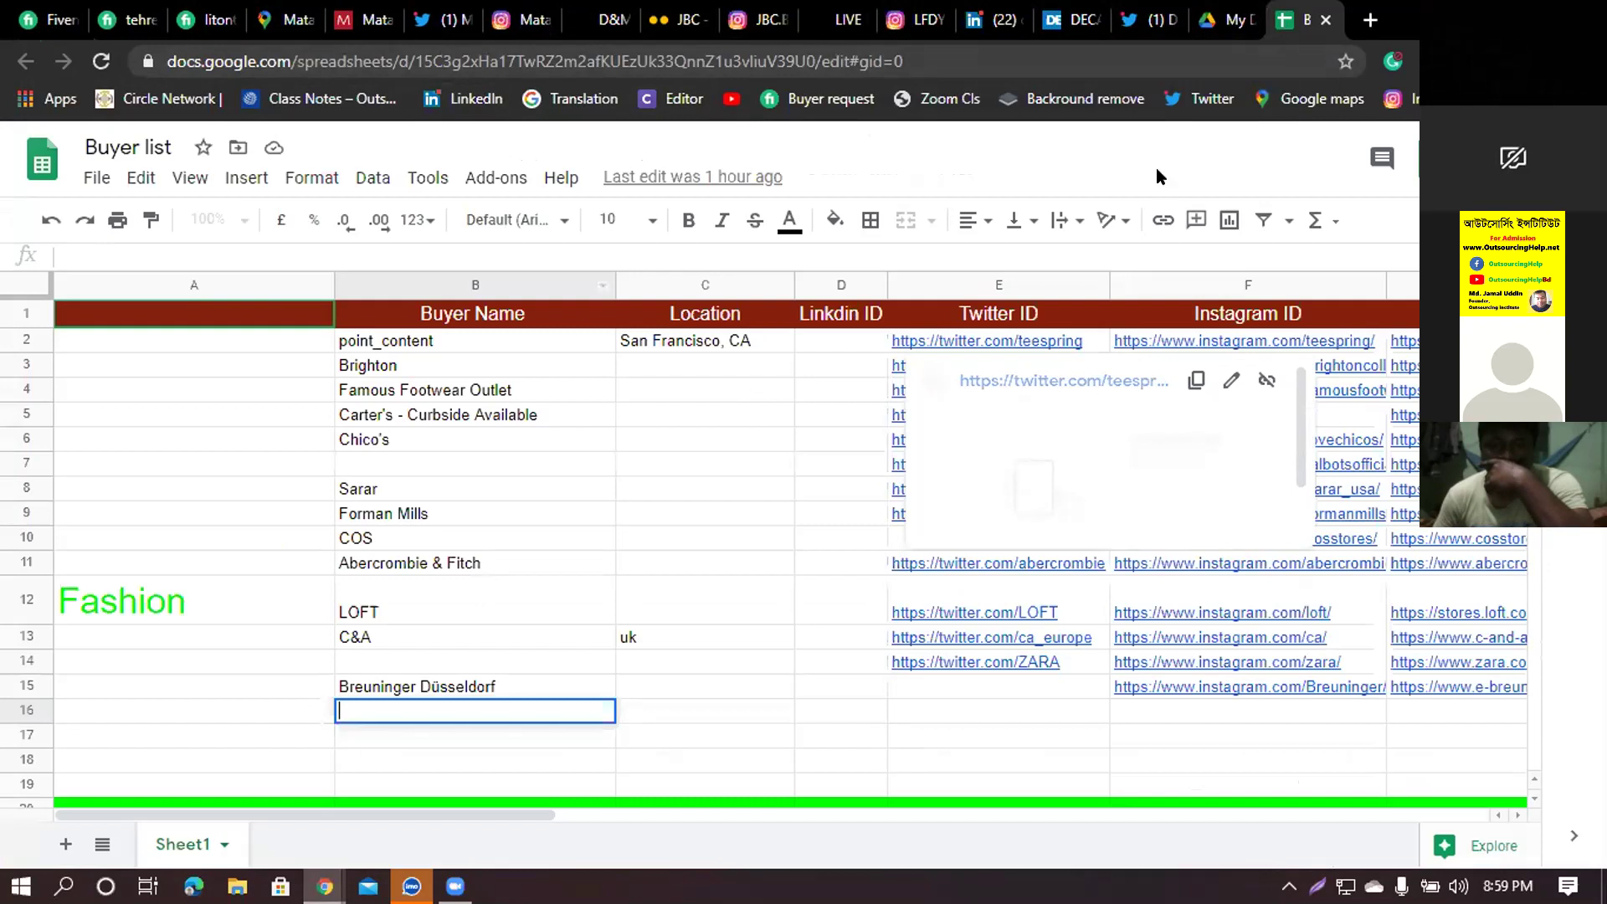
# - Open Google Drive in a new tab, open the Buyer request document and read its saved proposals
pyautogui.hotkey('ctrl', 't')
pyautogui.click(796, 611)
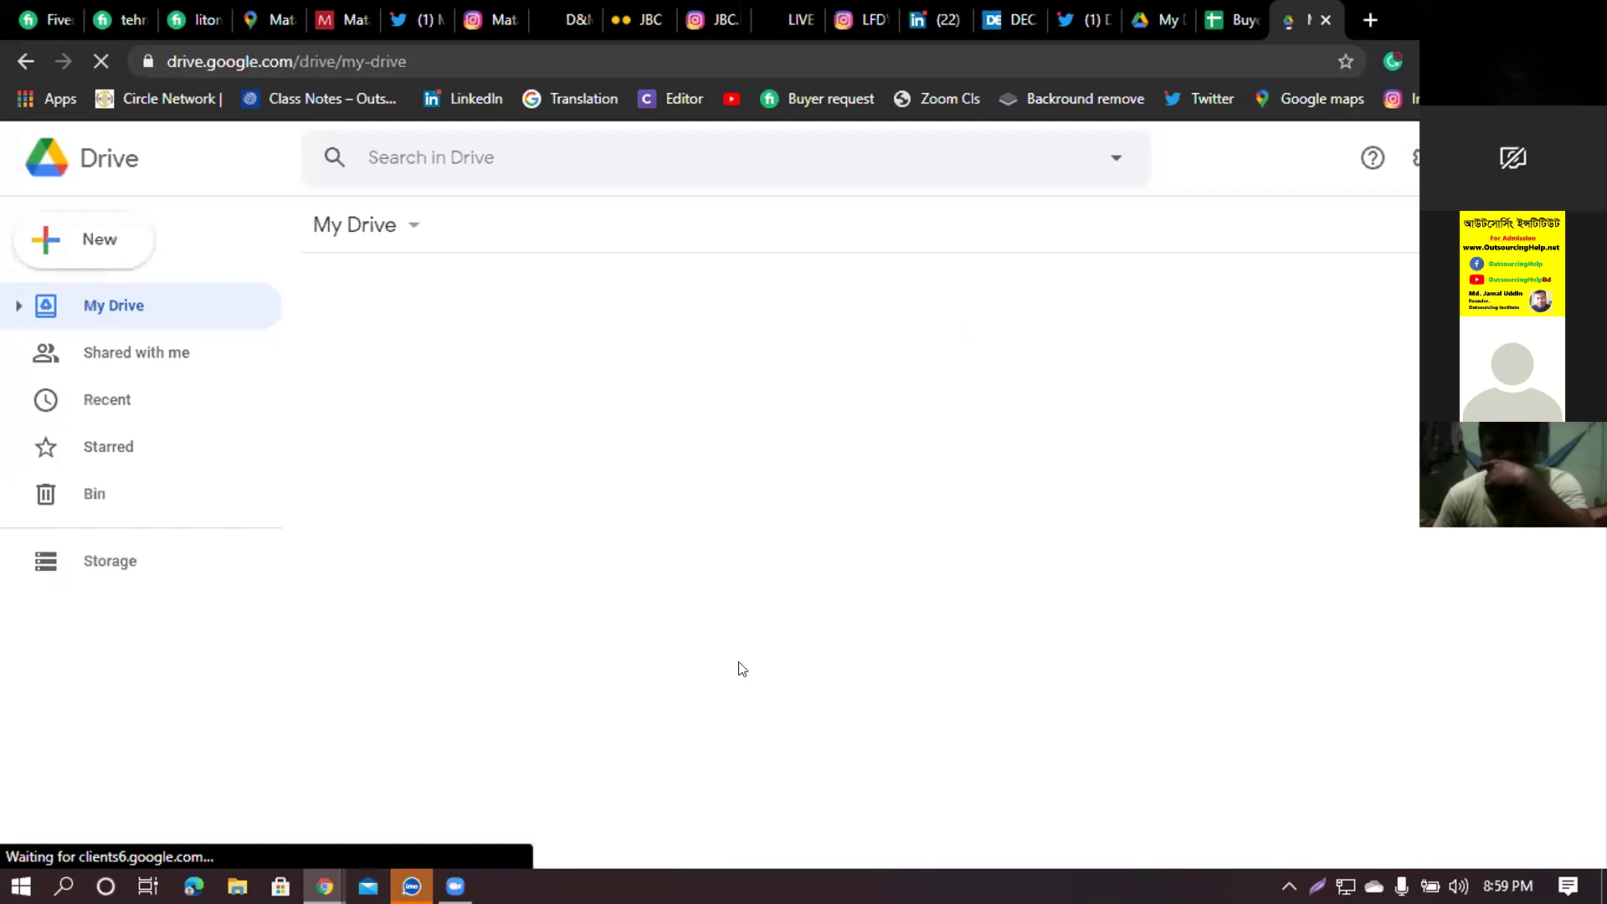
pyautogui.doubleClick(1023, 481)
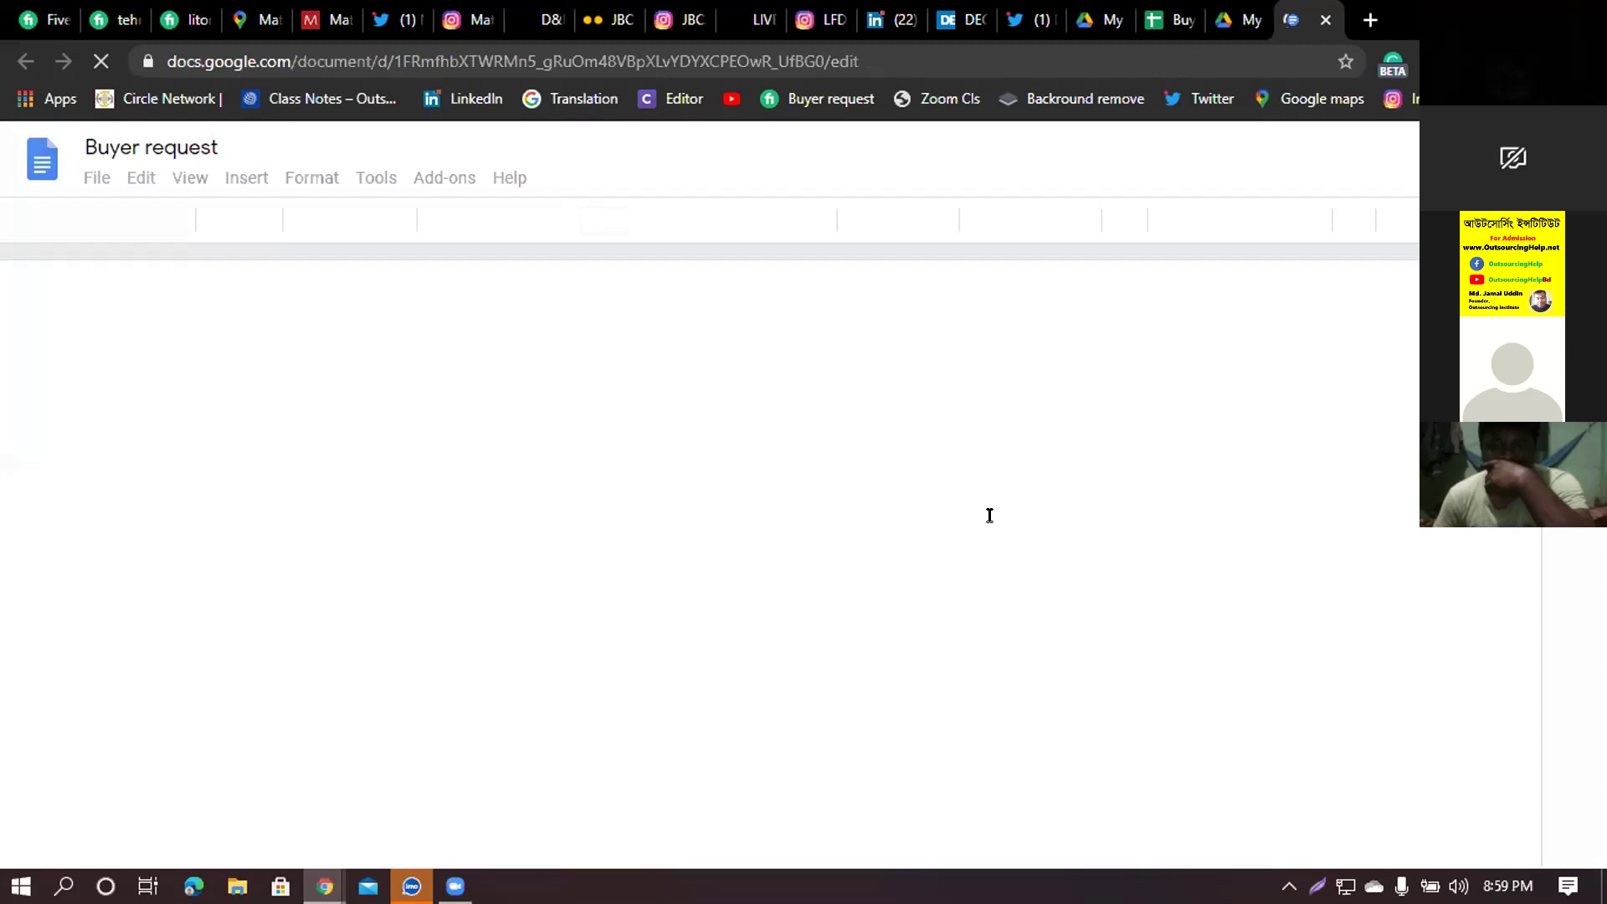
pyautogui.scroll(-4, 984, 502)
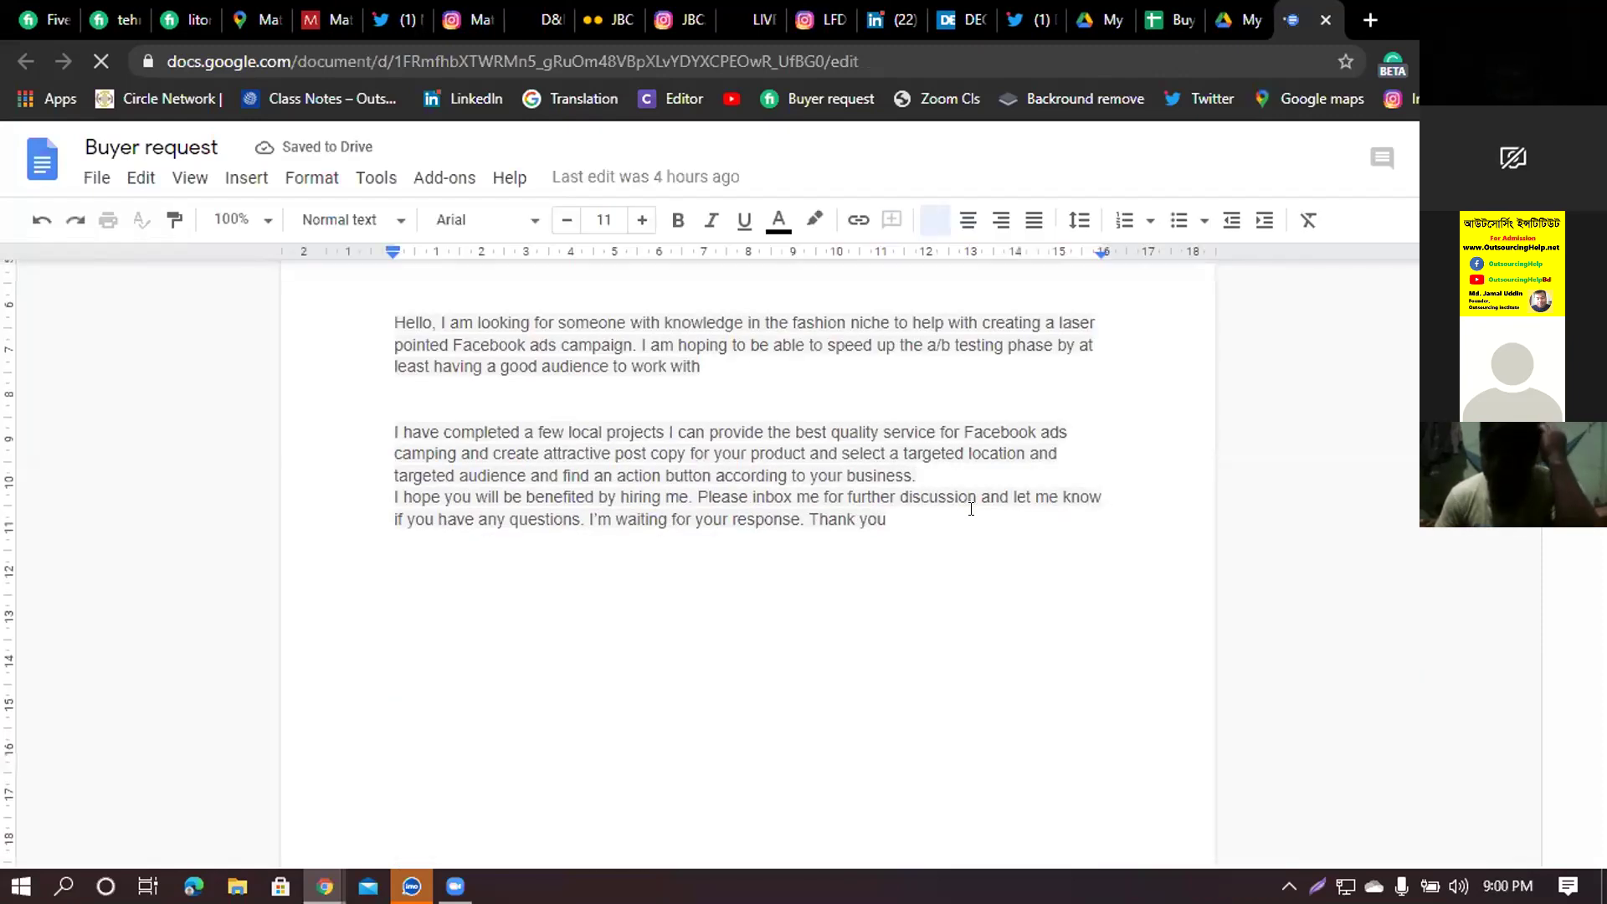
pyautogui.scroll(-1, 971, 508)
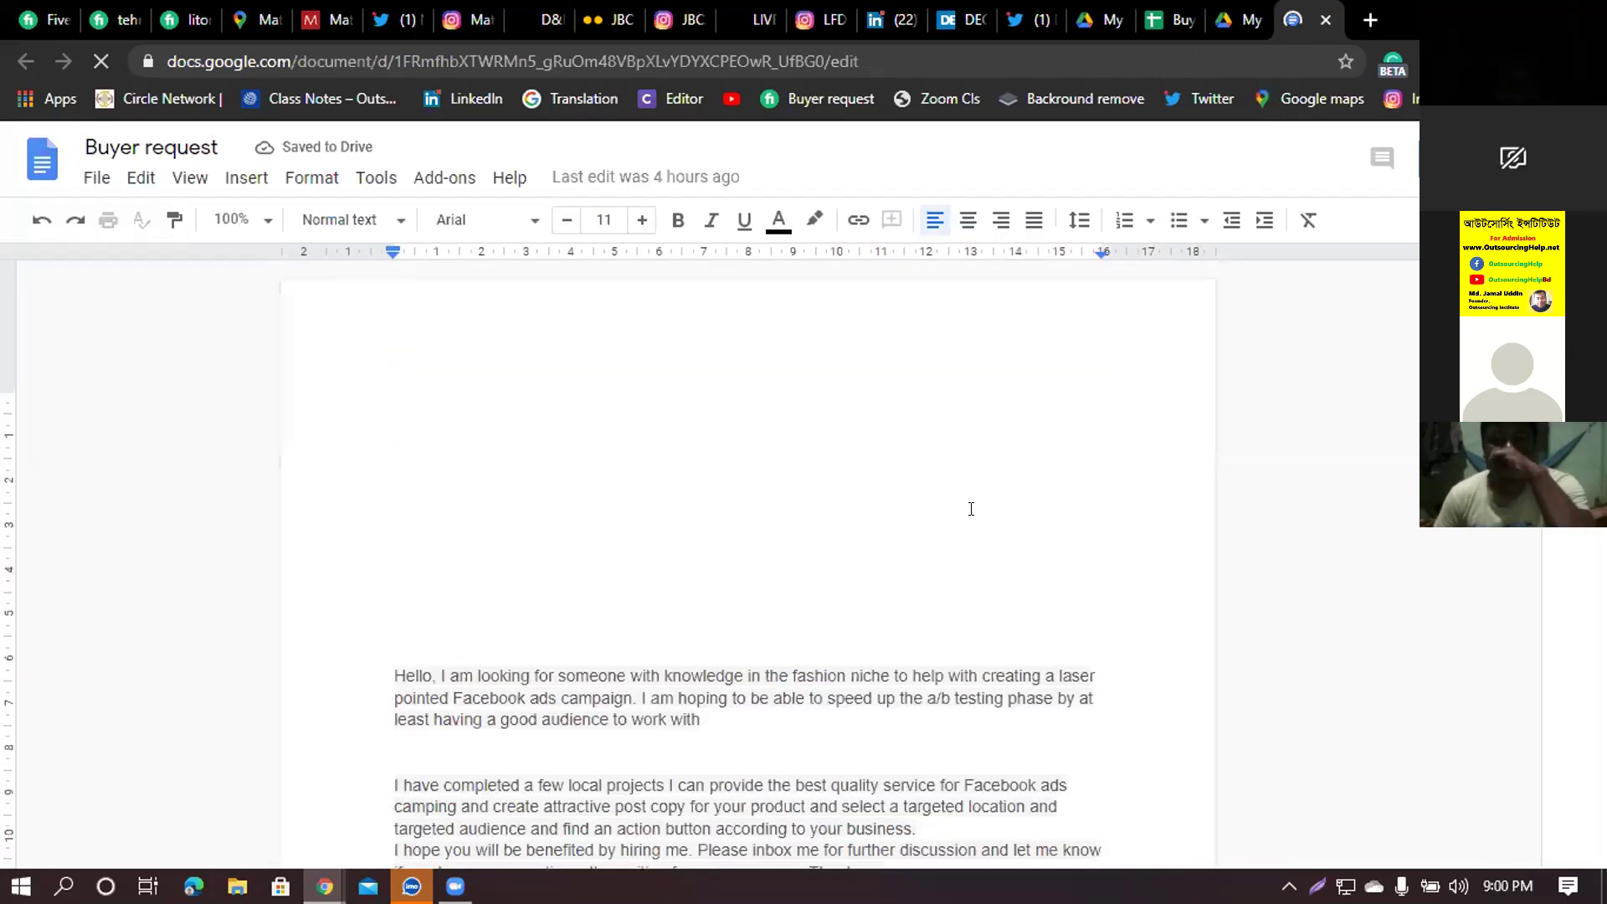
pyautogui.scroll(-8, 970, 509)
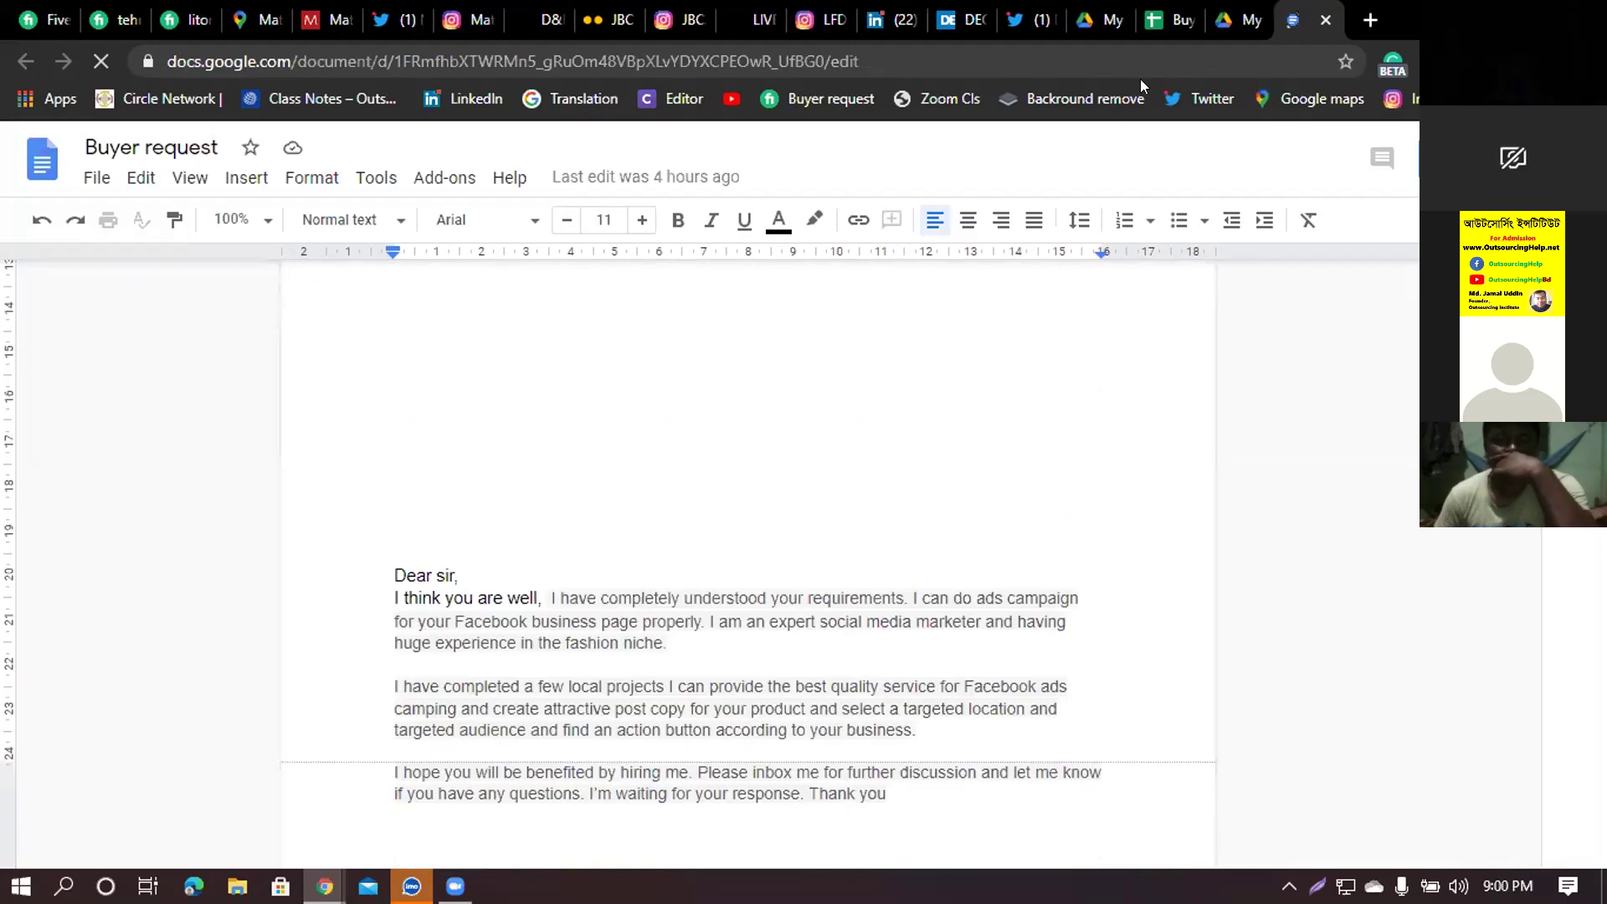
# - Go back to My Drive, reopen the Buyer request document in another tab and look through its text
pyautogui.click(1240, 20)
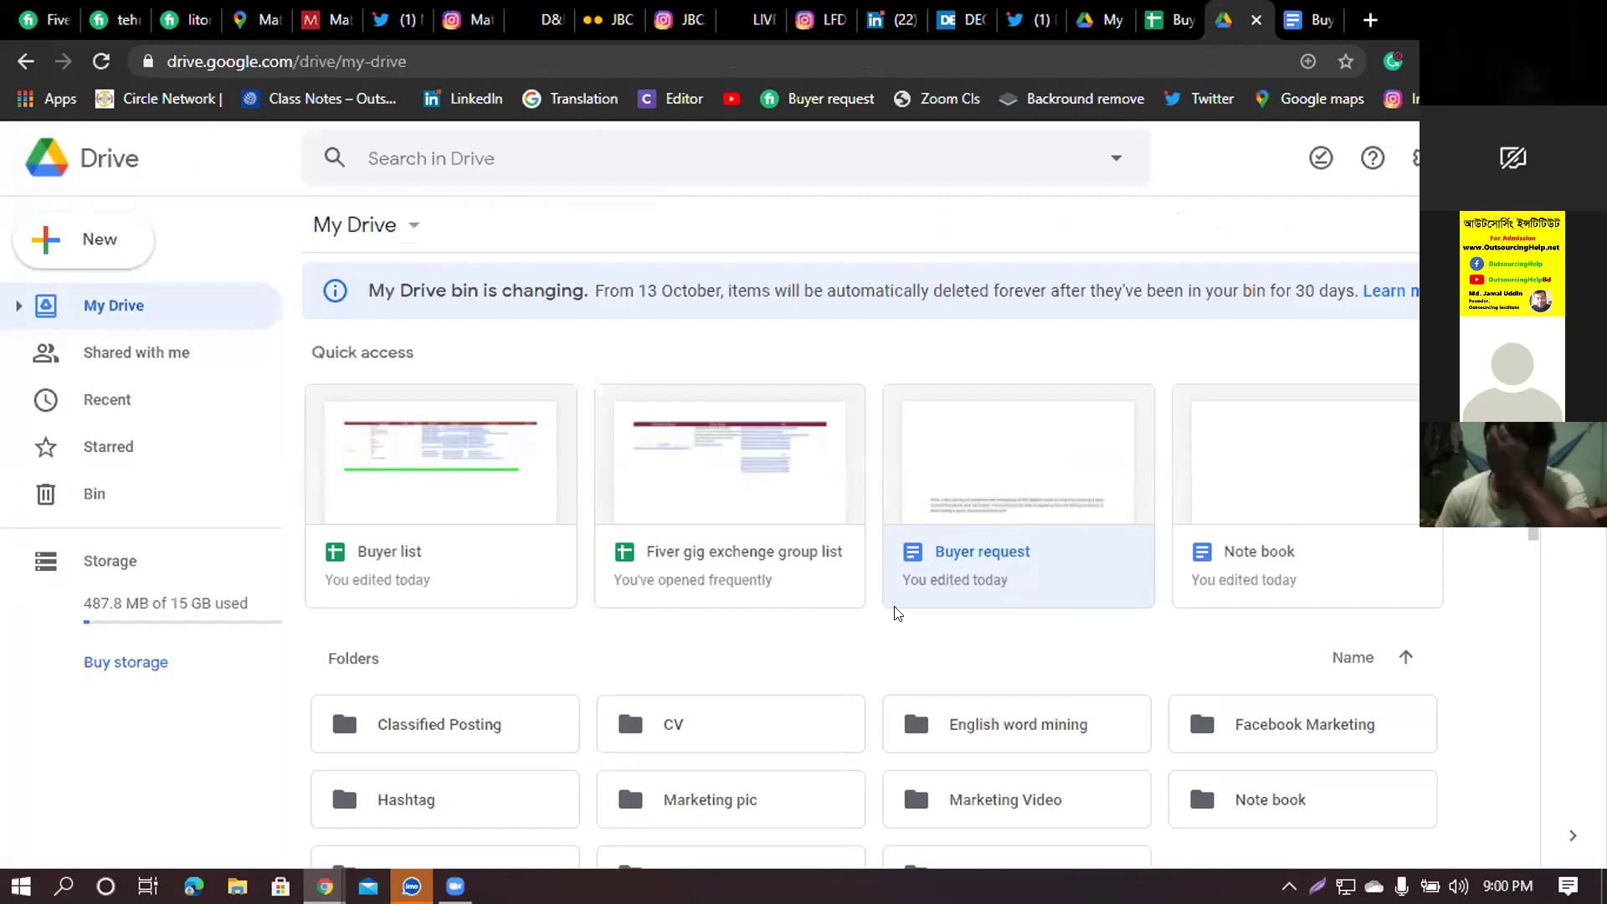
pyautogui.scroll(-2, 914, 683)
pyautogui.scroll(2, 914, 584)
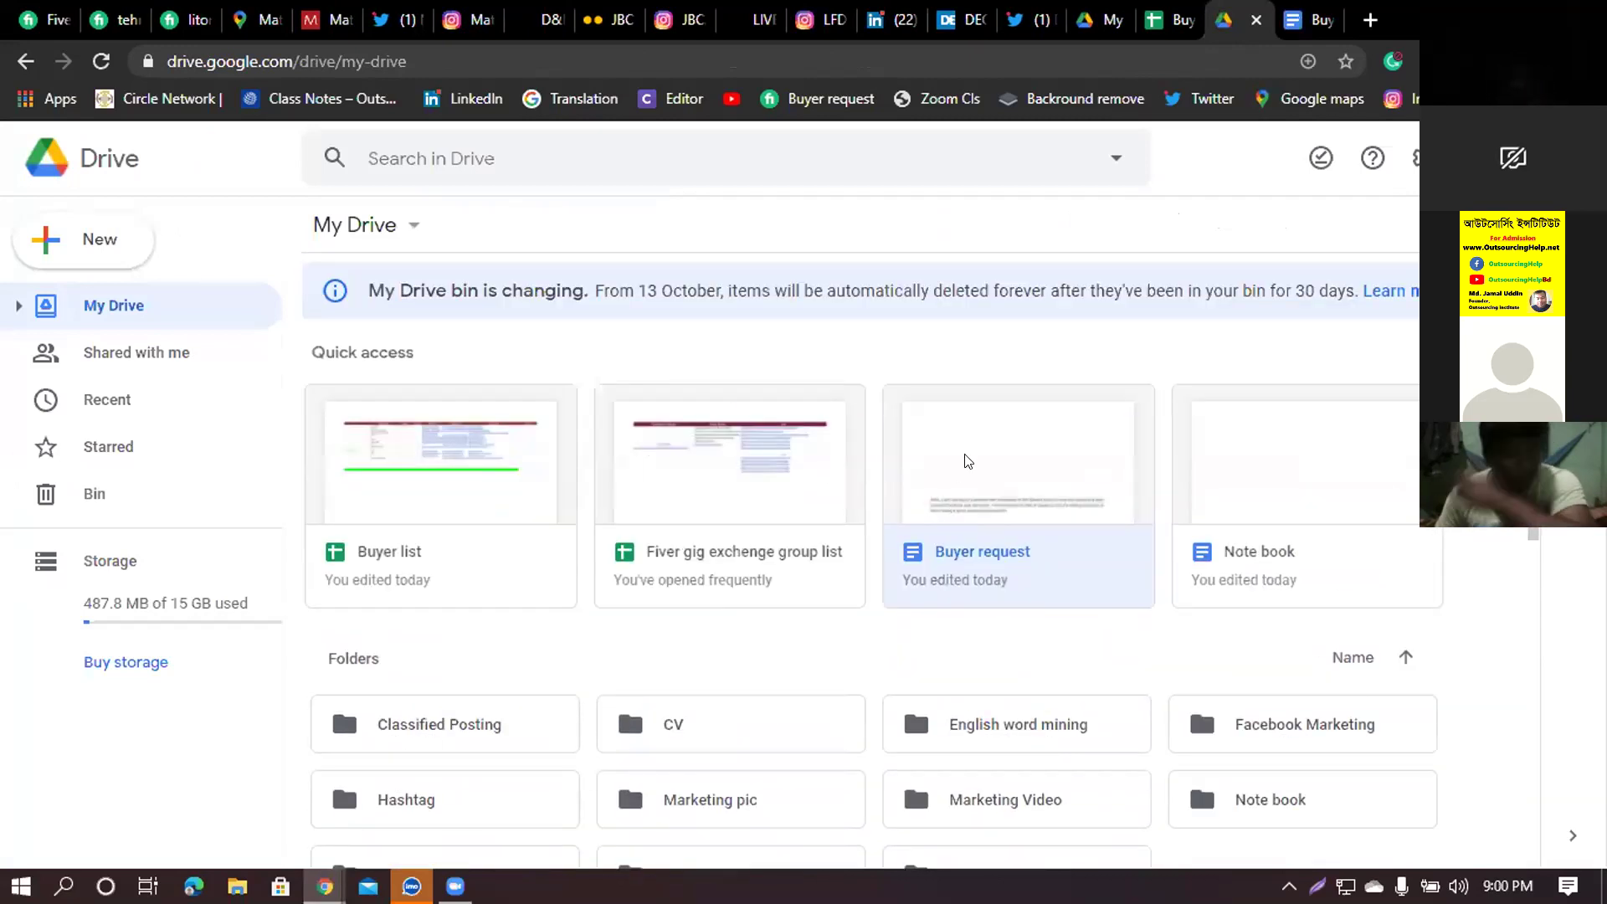
pyautogui.click(1022, 457)
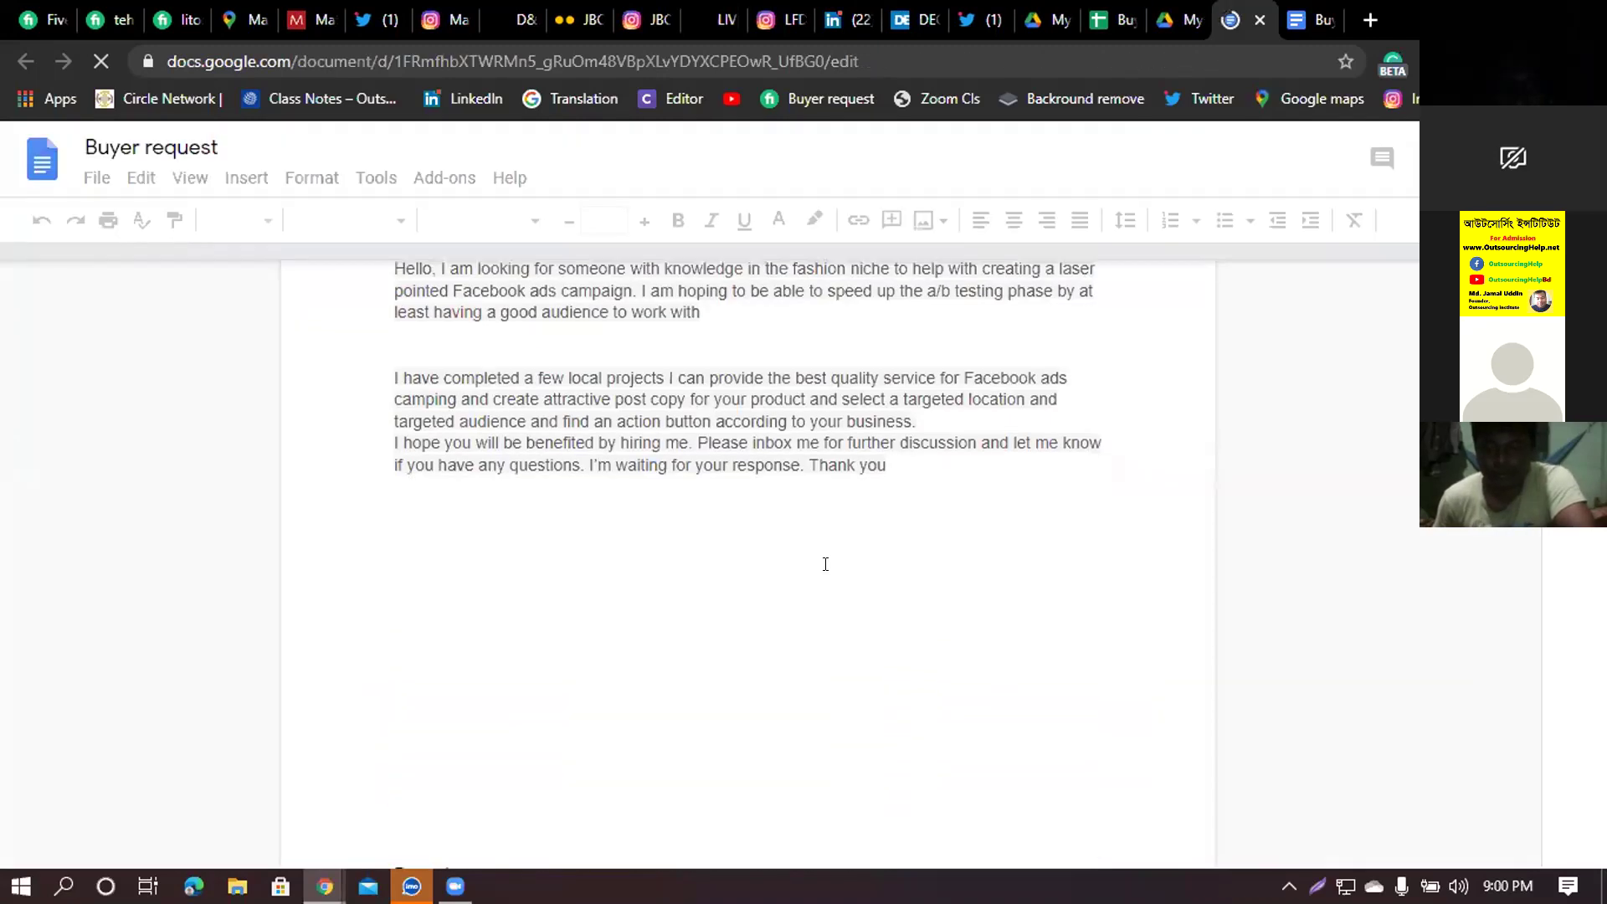
pyautogui.scroll(-6, 826, 577)
pyautogui.scroll(5, 826, 578)
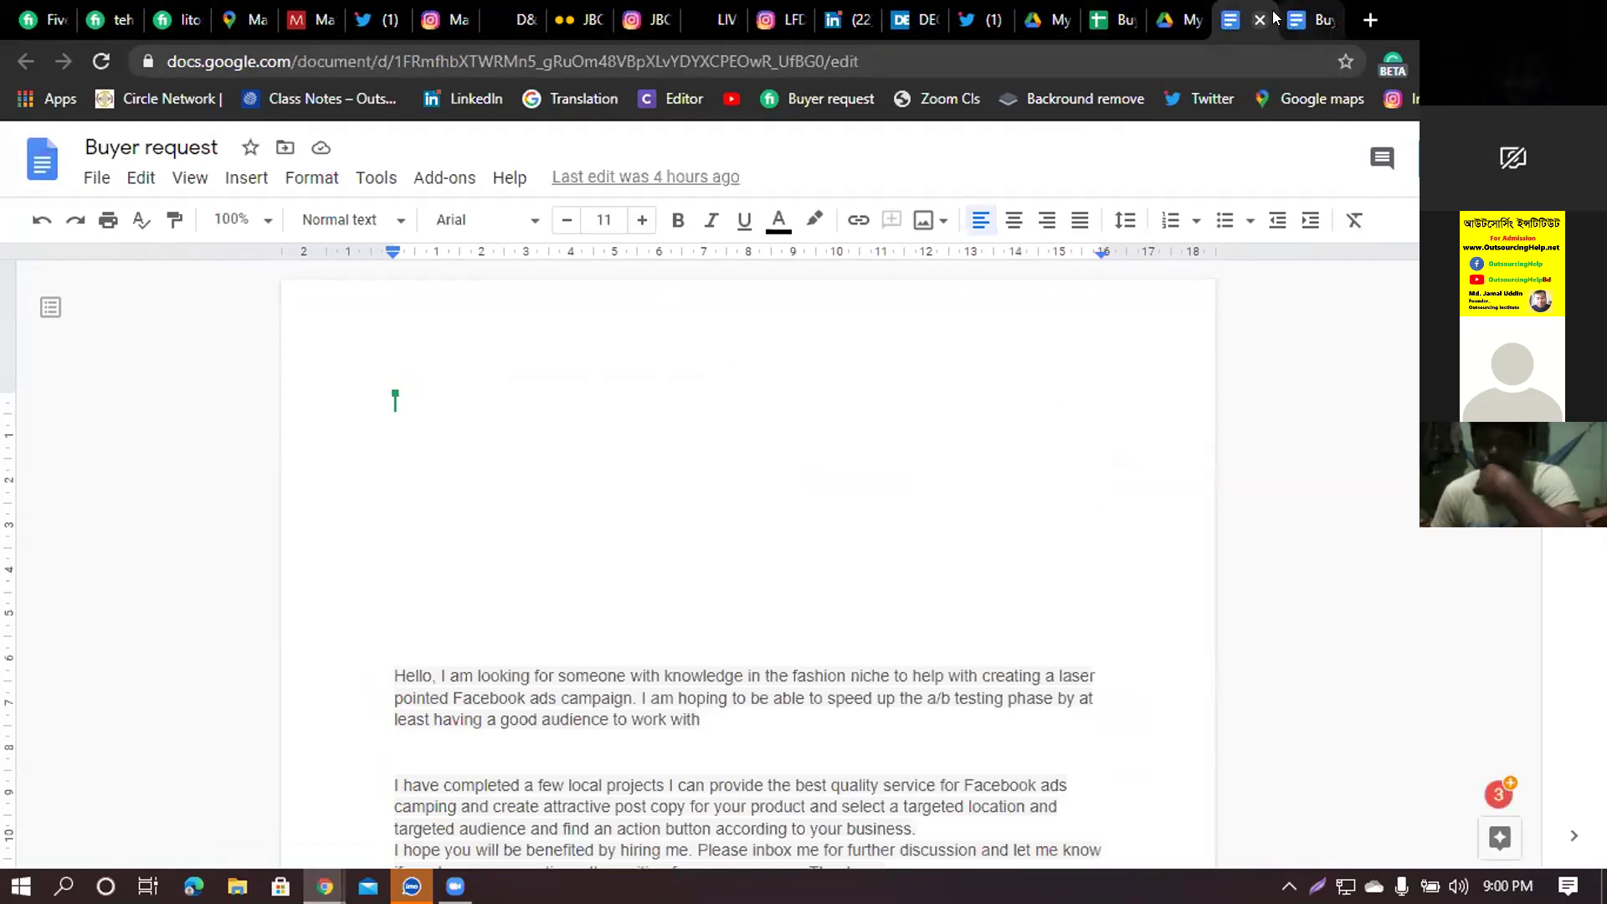
# - Open the Buyer request document from the earlier My Drive tab and check its pages for proposal text
pyautogui.click(1176, 20)
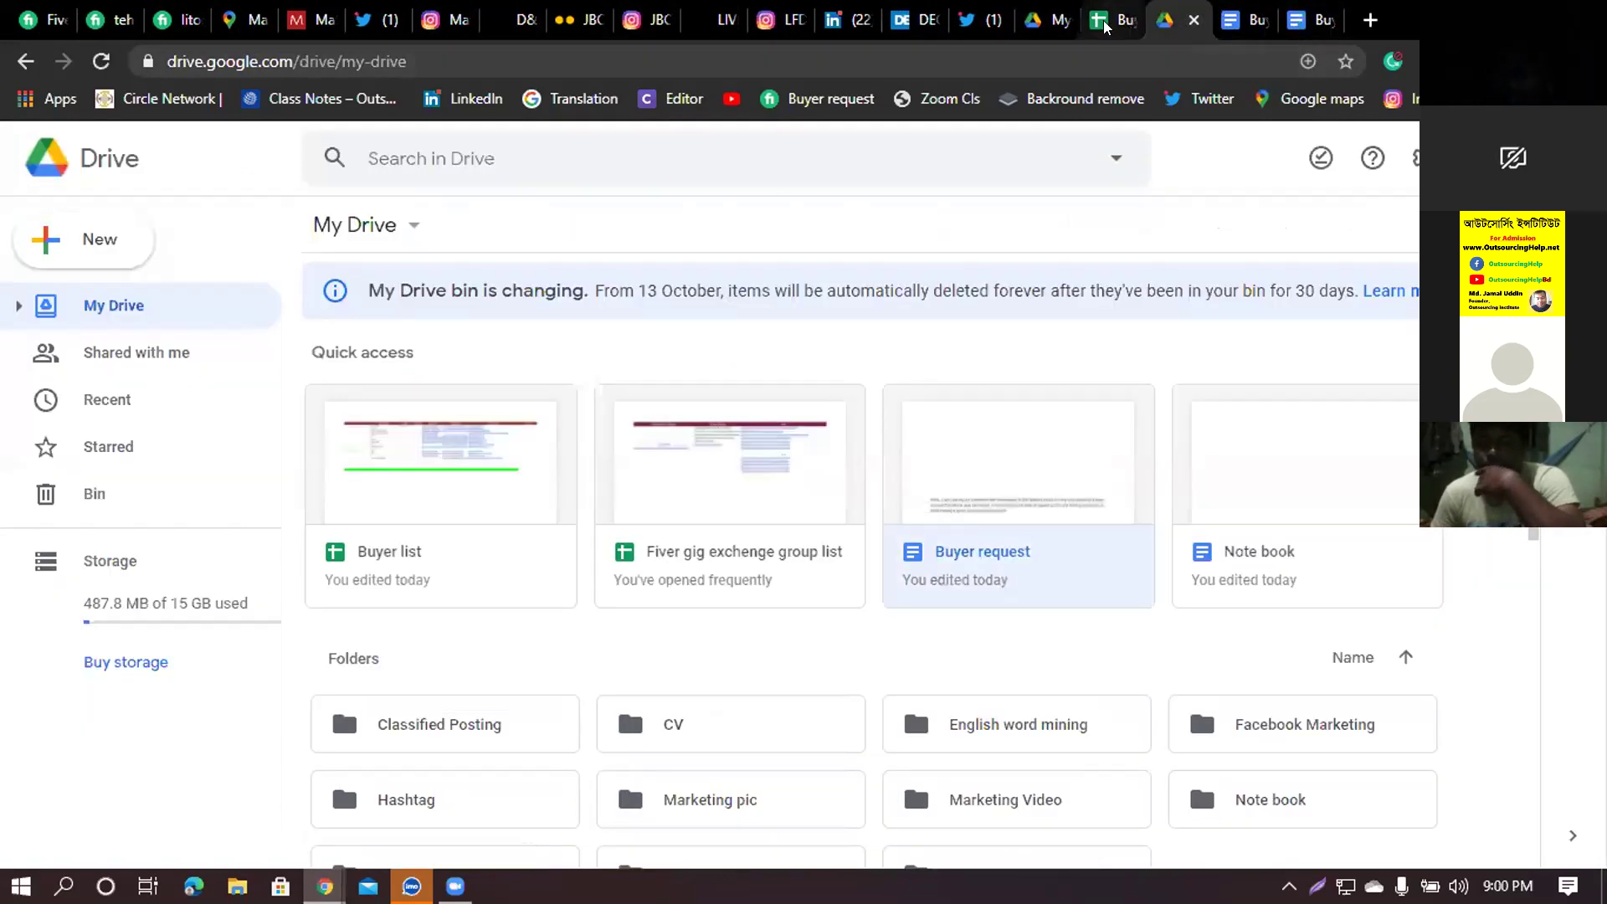
pyautogui.click(1104, 23)
pyautogui.click(1037, 19)
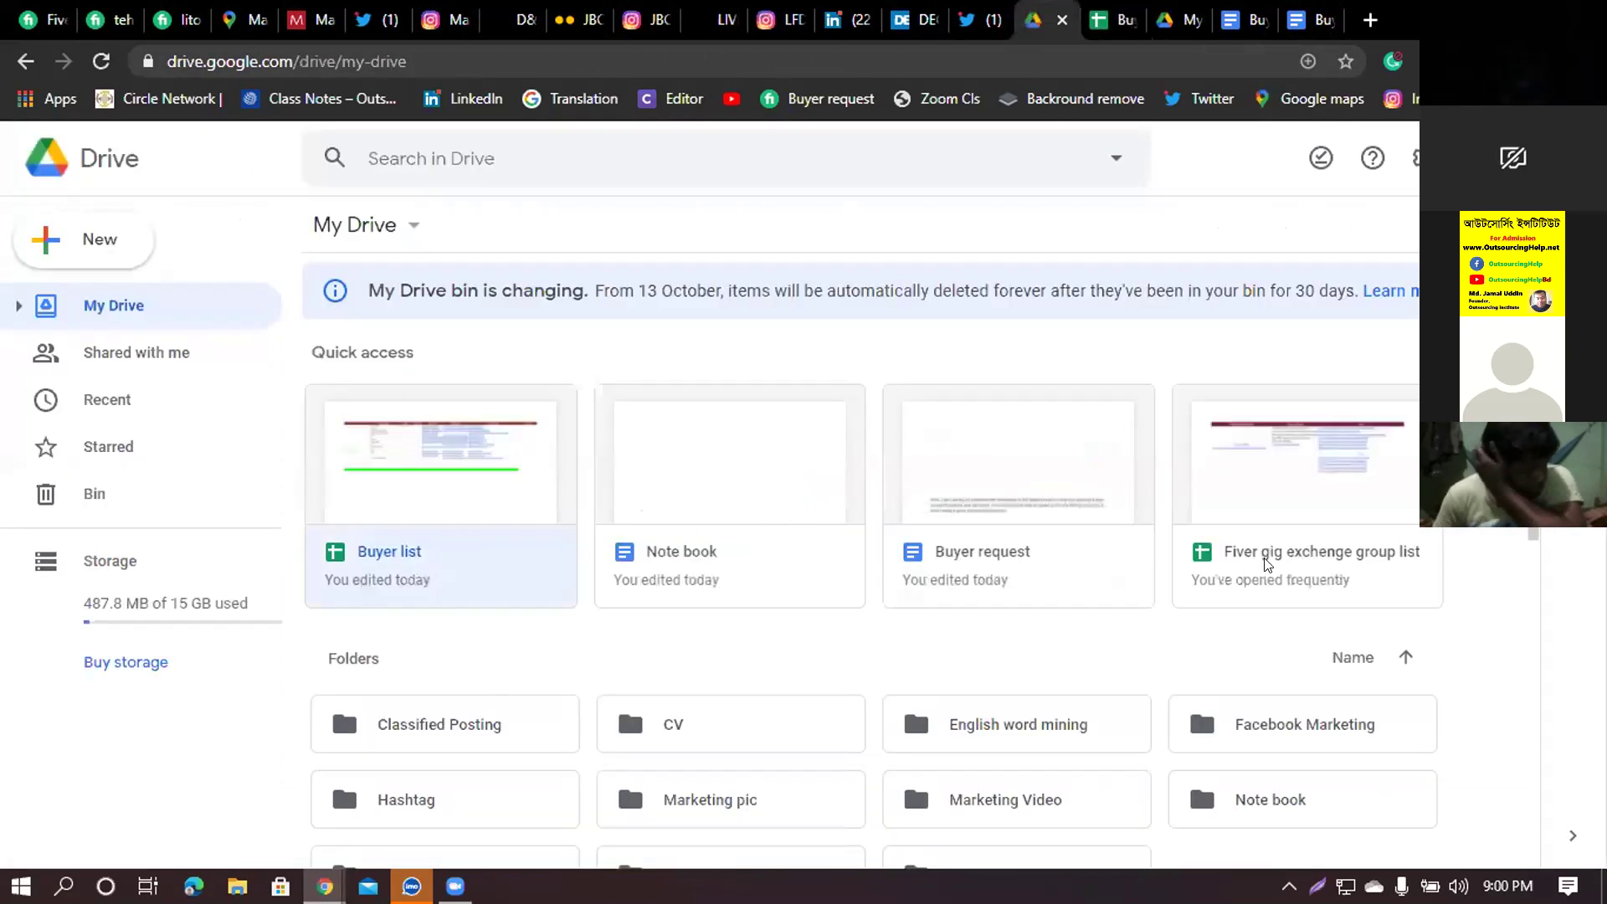
pyautogui.doubleClick(1044, 483)
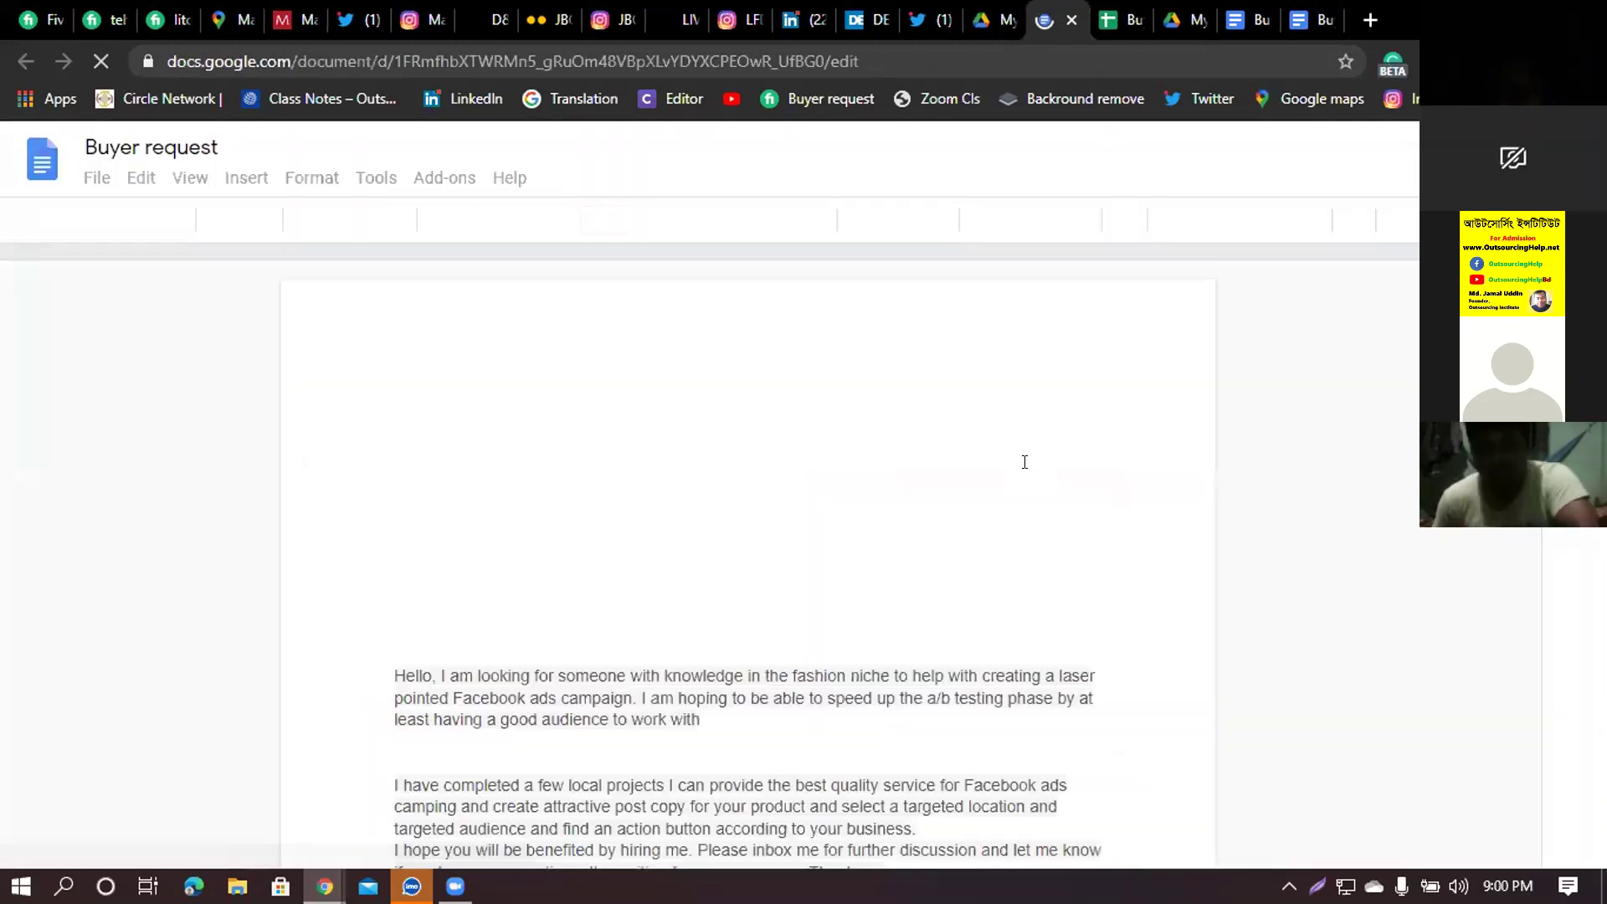
pyautogui.scroll(-6, 936, 553)
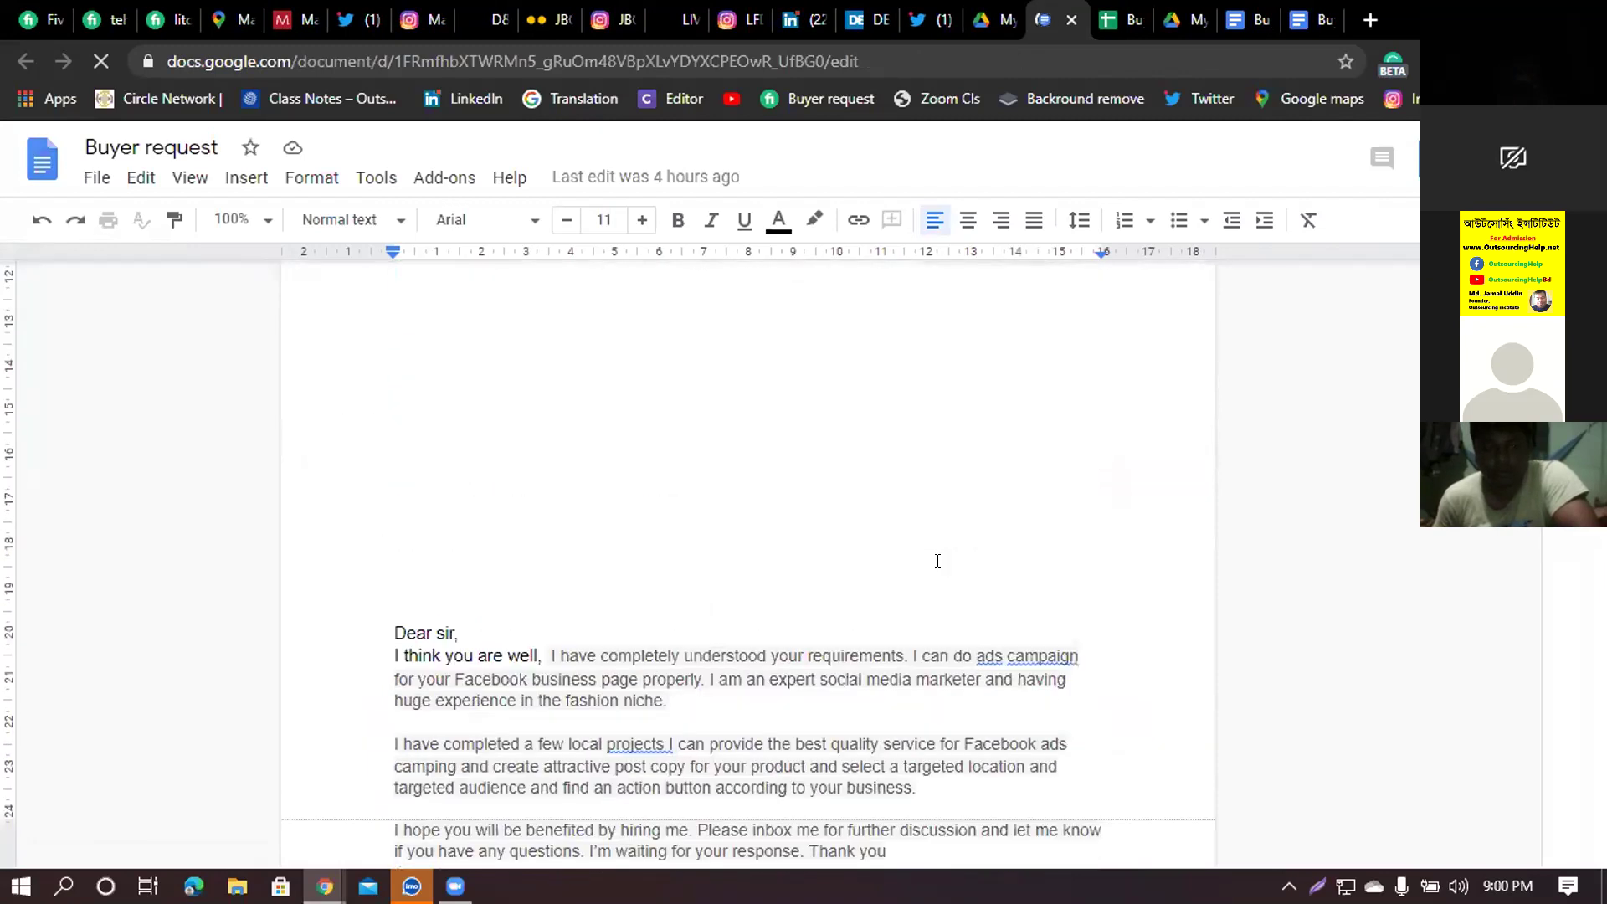
pyautogui.scroll(-5, 937, 561)
pyautogui.scroll(-5, 930, 517)
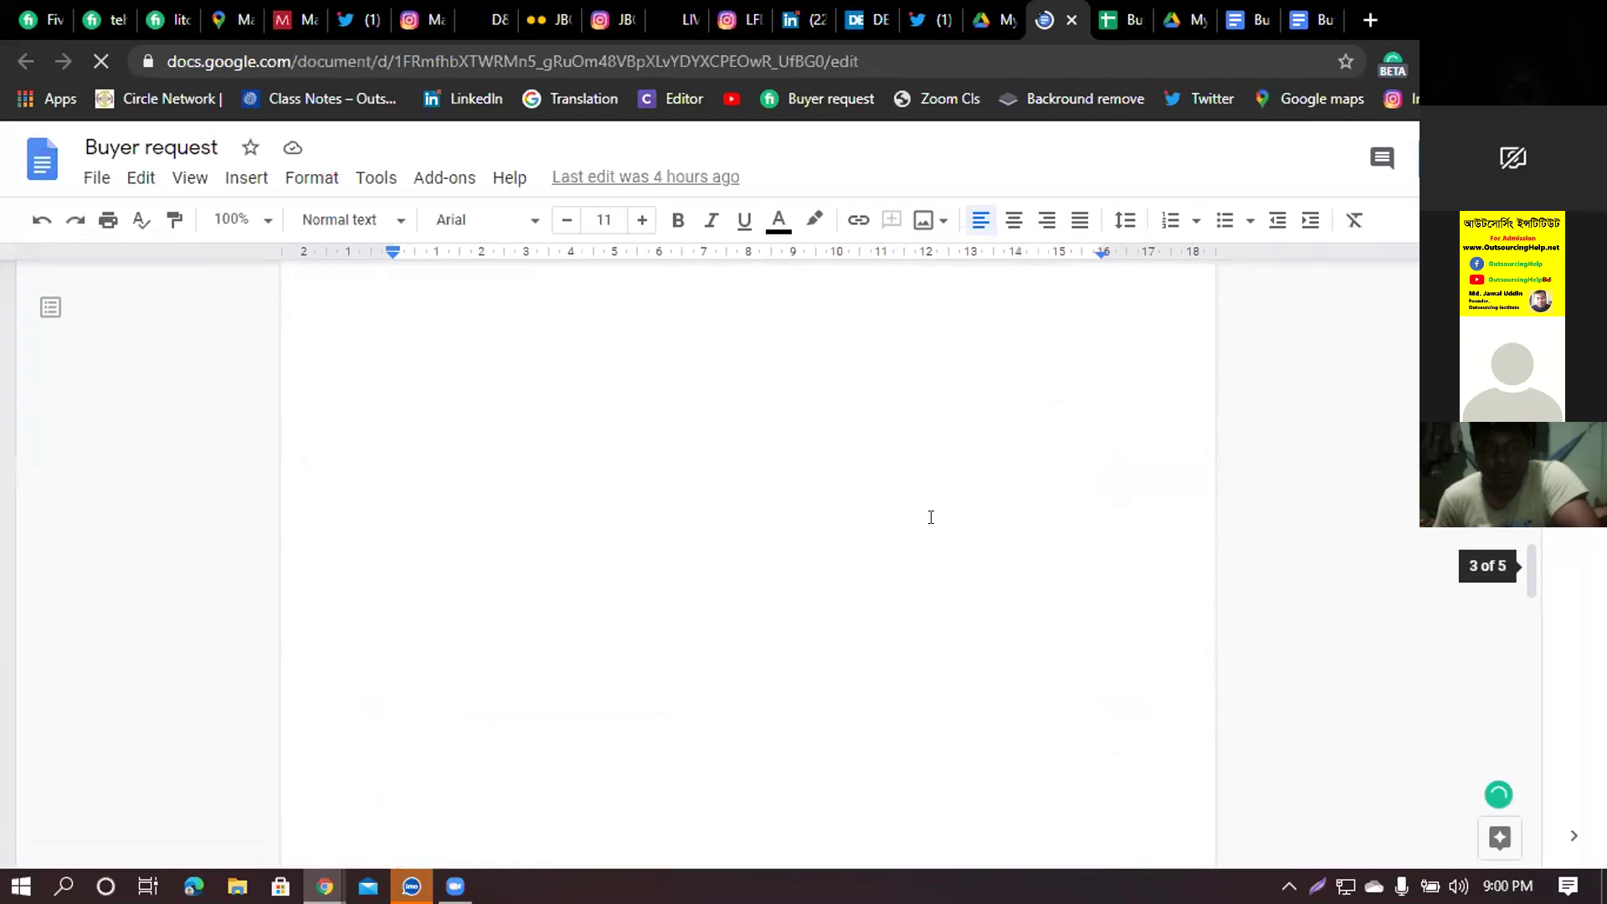
pyautogui.scroll(2, 954, 493)
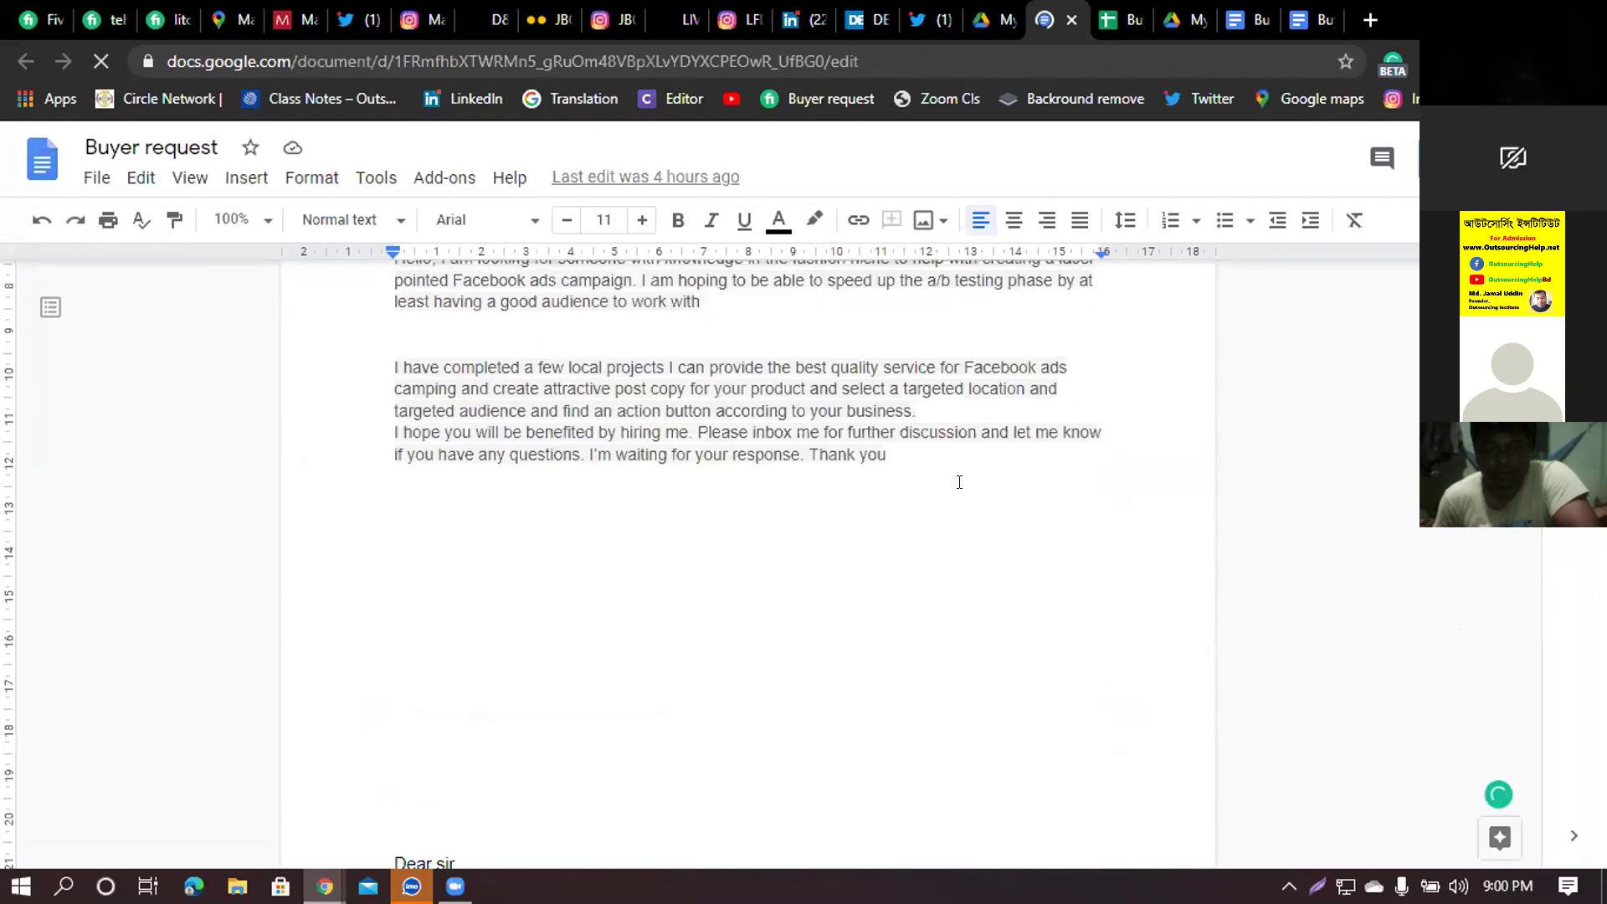
# - Open the Note book document from My Drive and read through its saved buyer requests and replies
pyautogui.click(1181, 20)
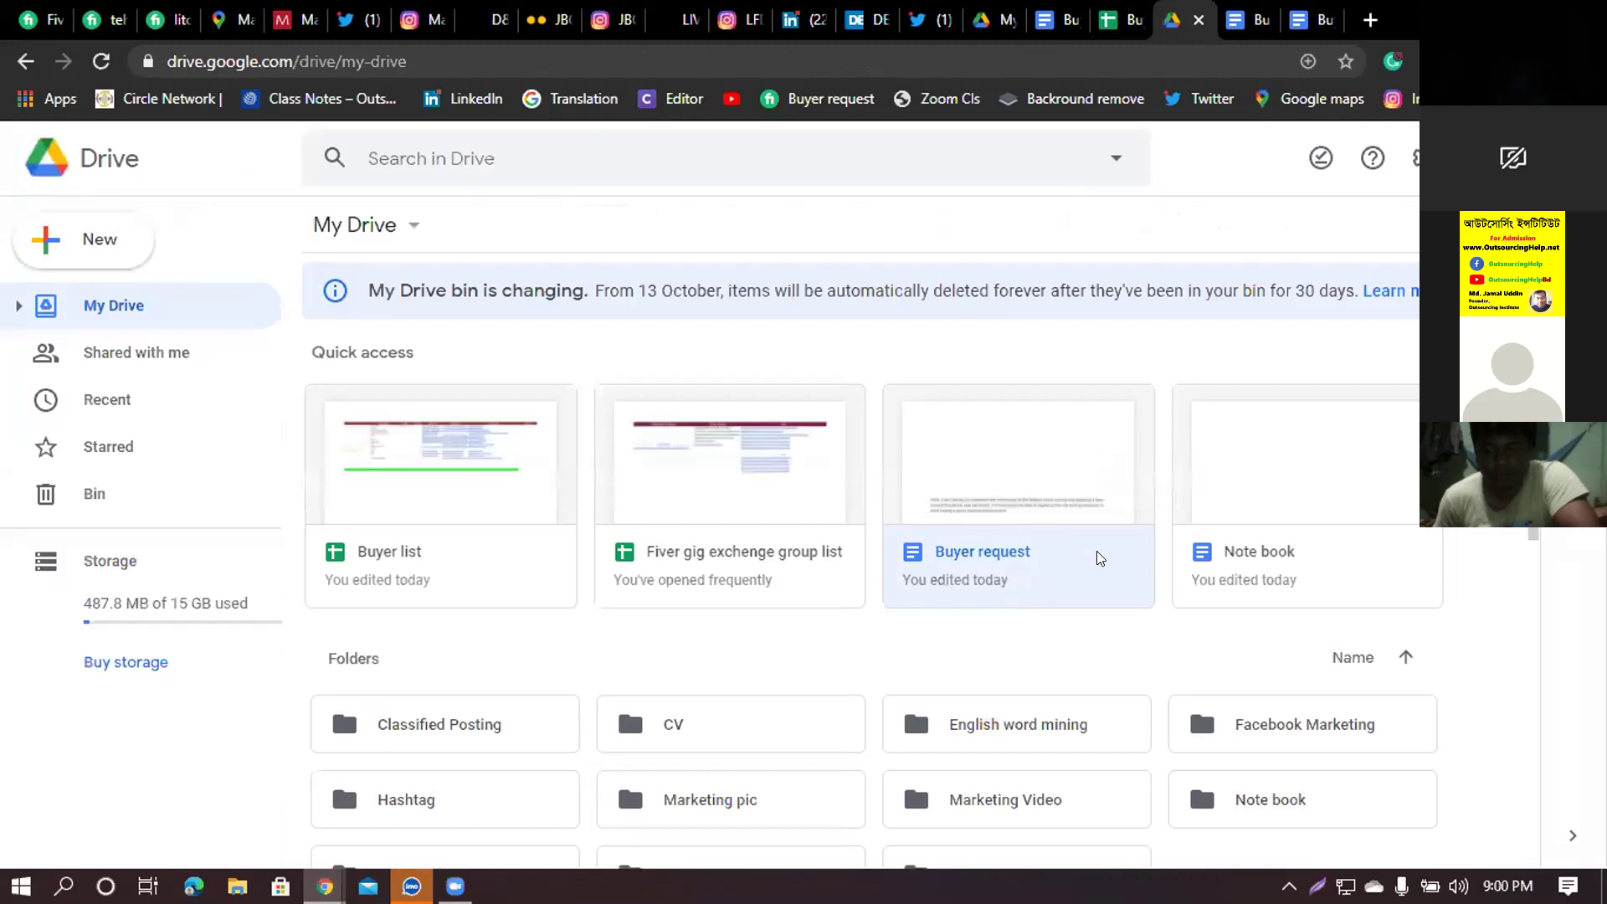
pyautogui.scroll(-4, 1230, 570)
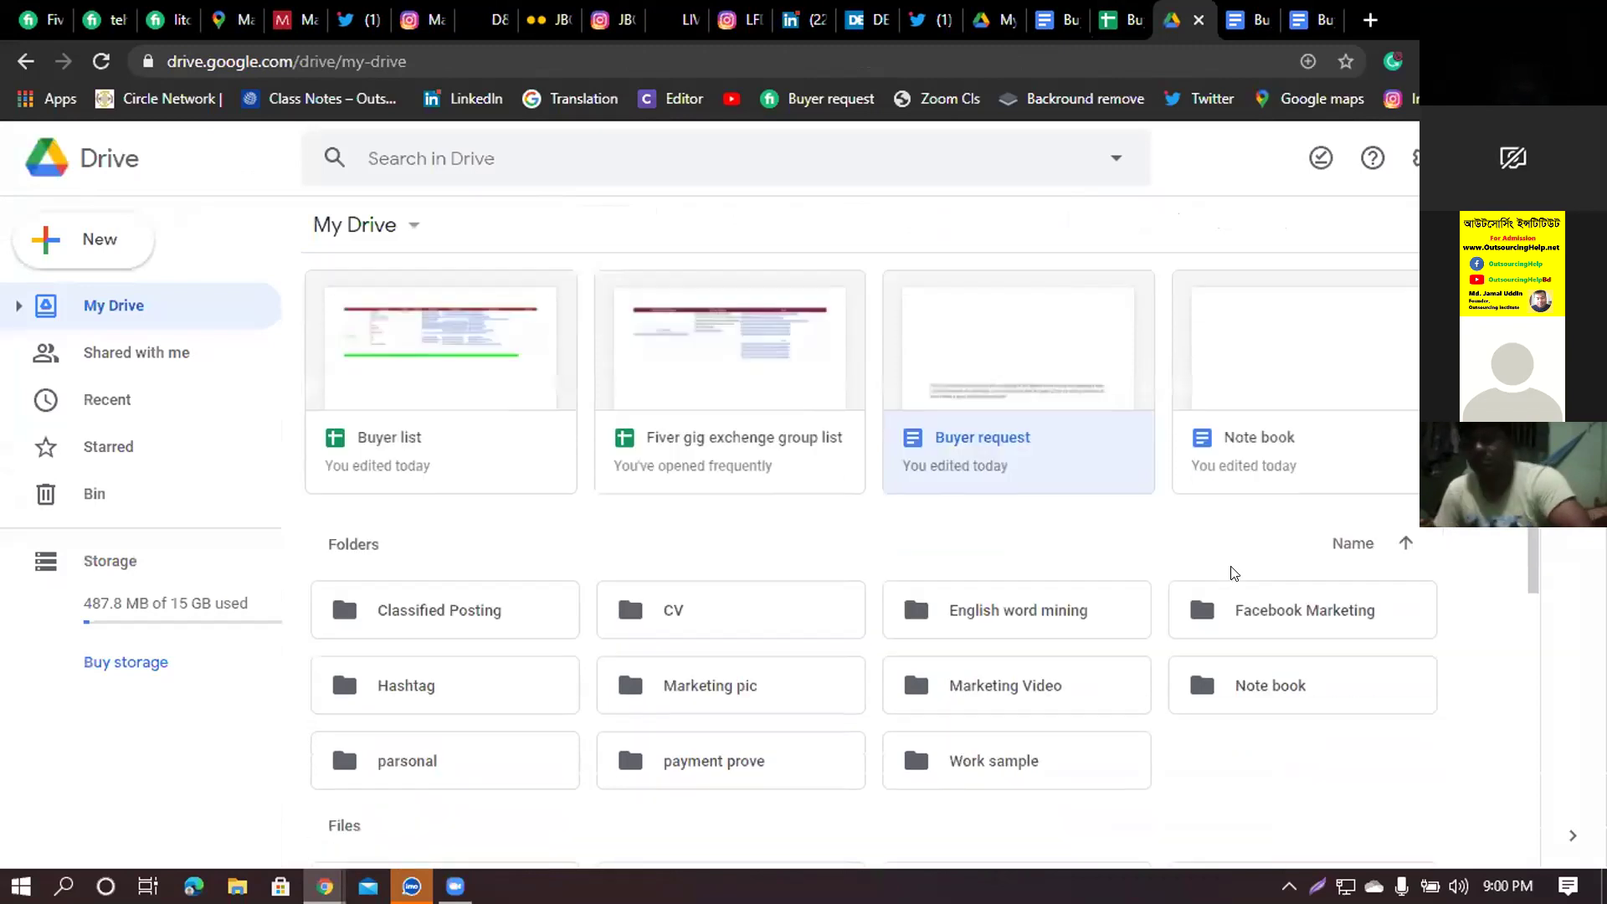
pyautogui.scroll(4, 990, 542)
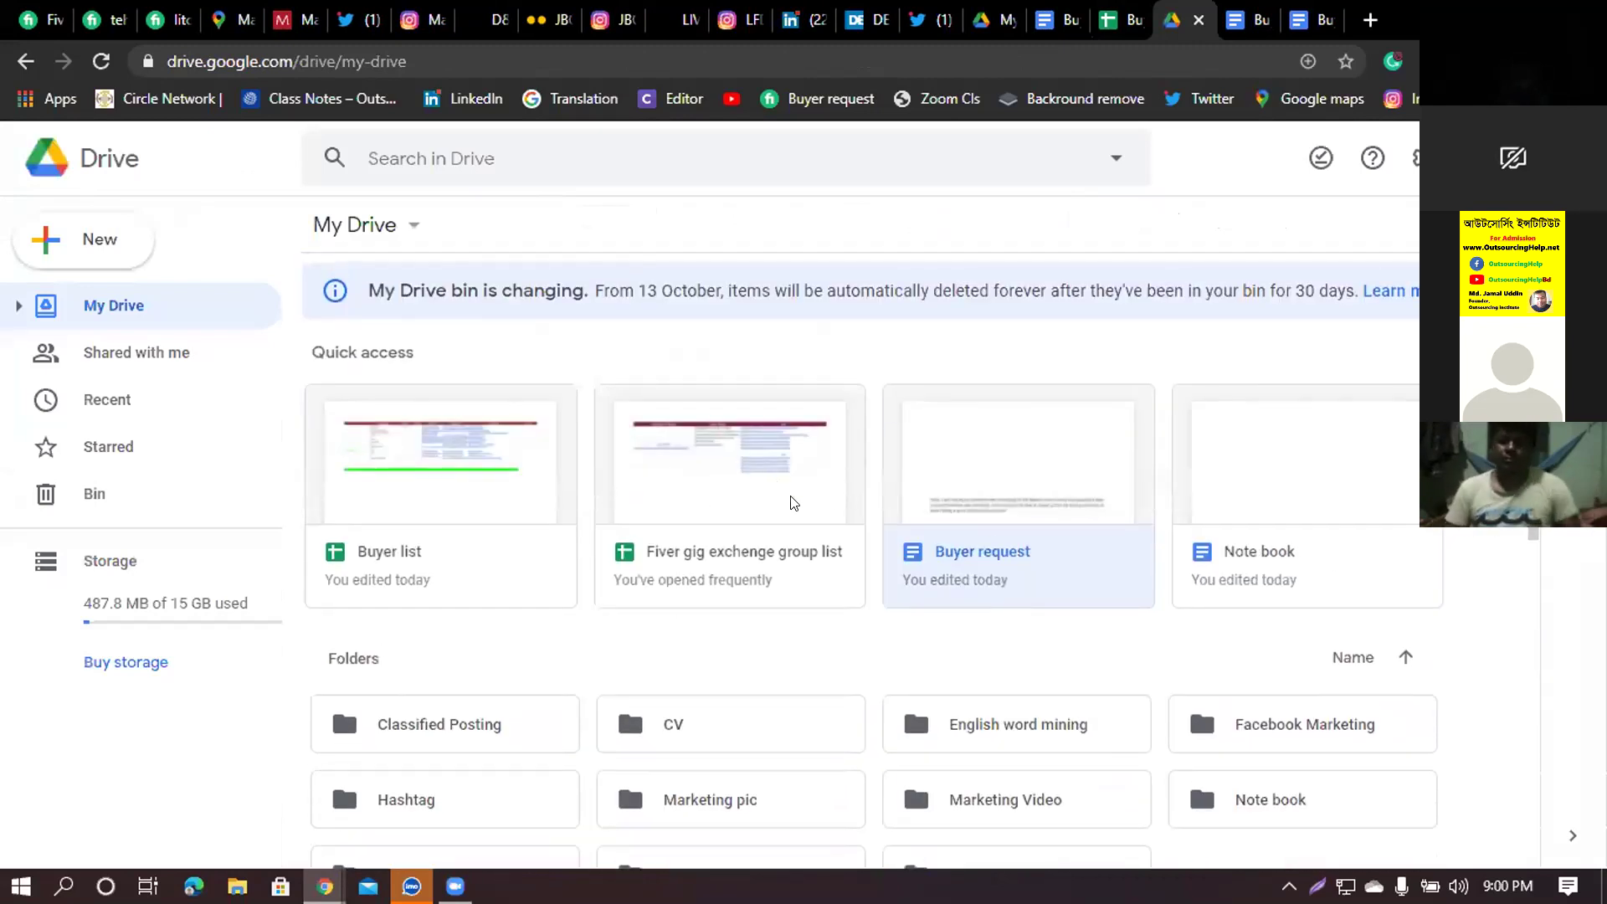
pyautogui.doubleClick(1280, 477)
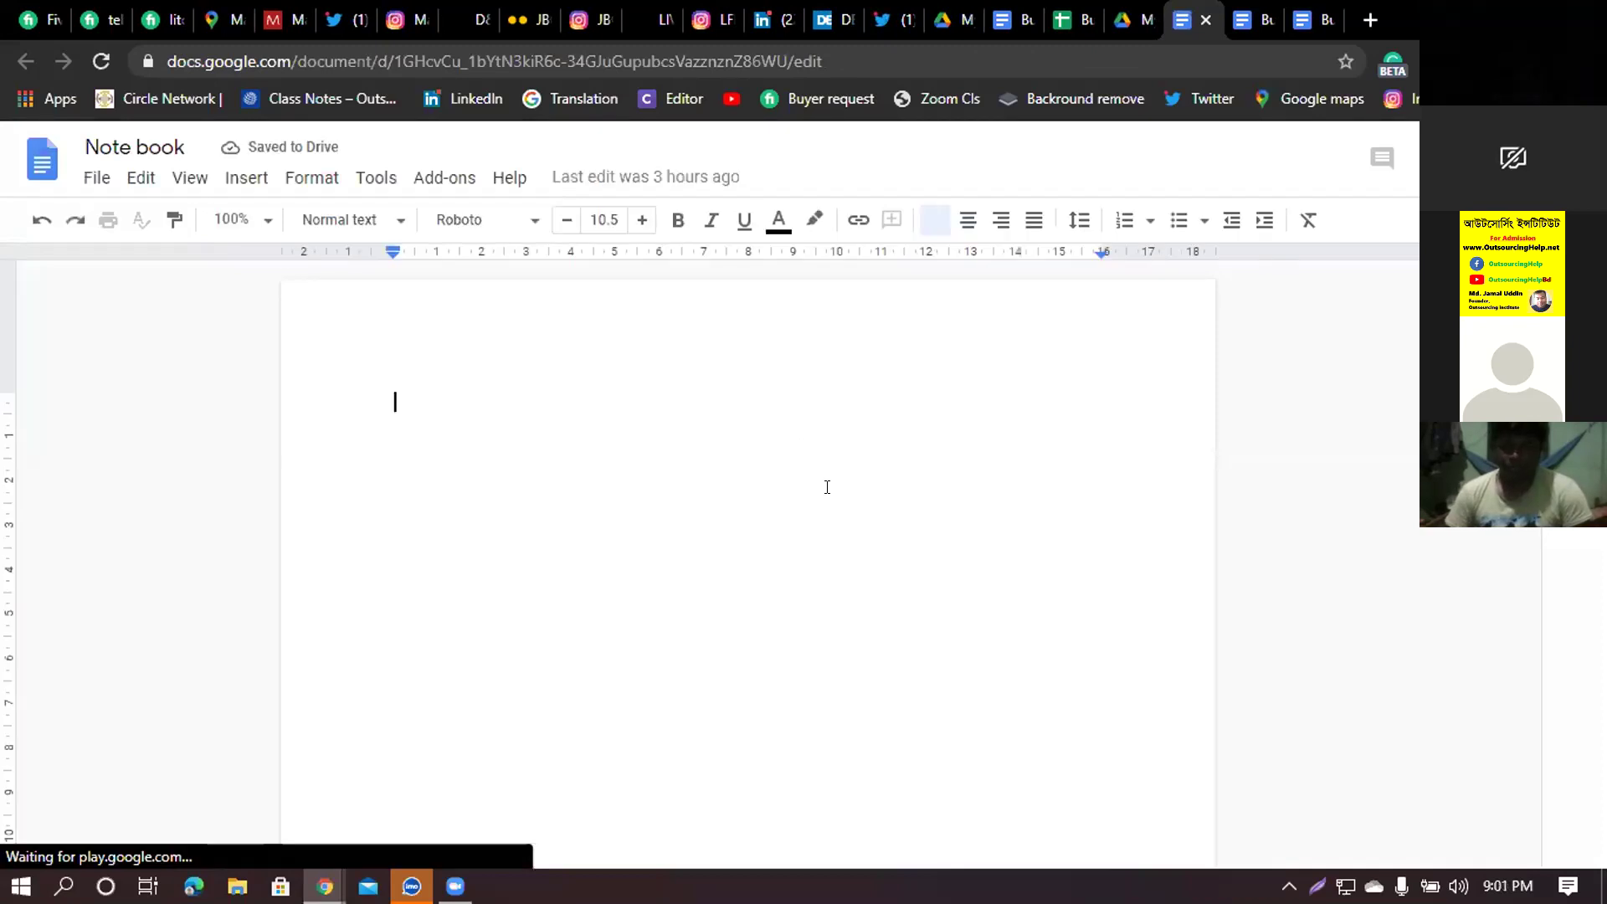
pyautogui.scroll(-4, 827, 488)
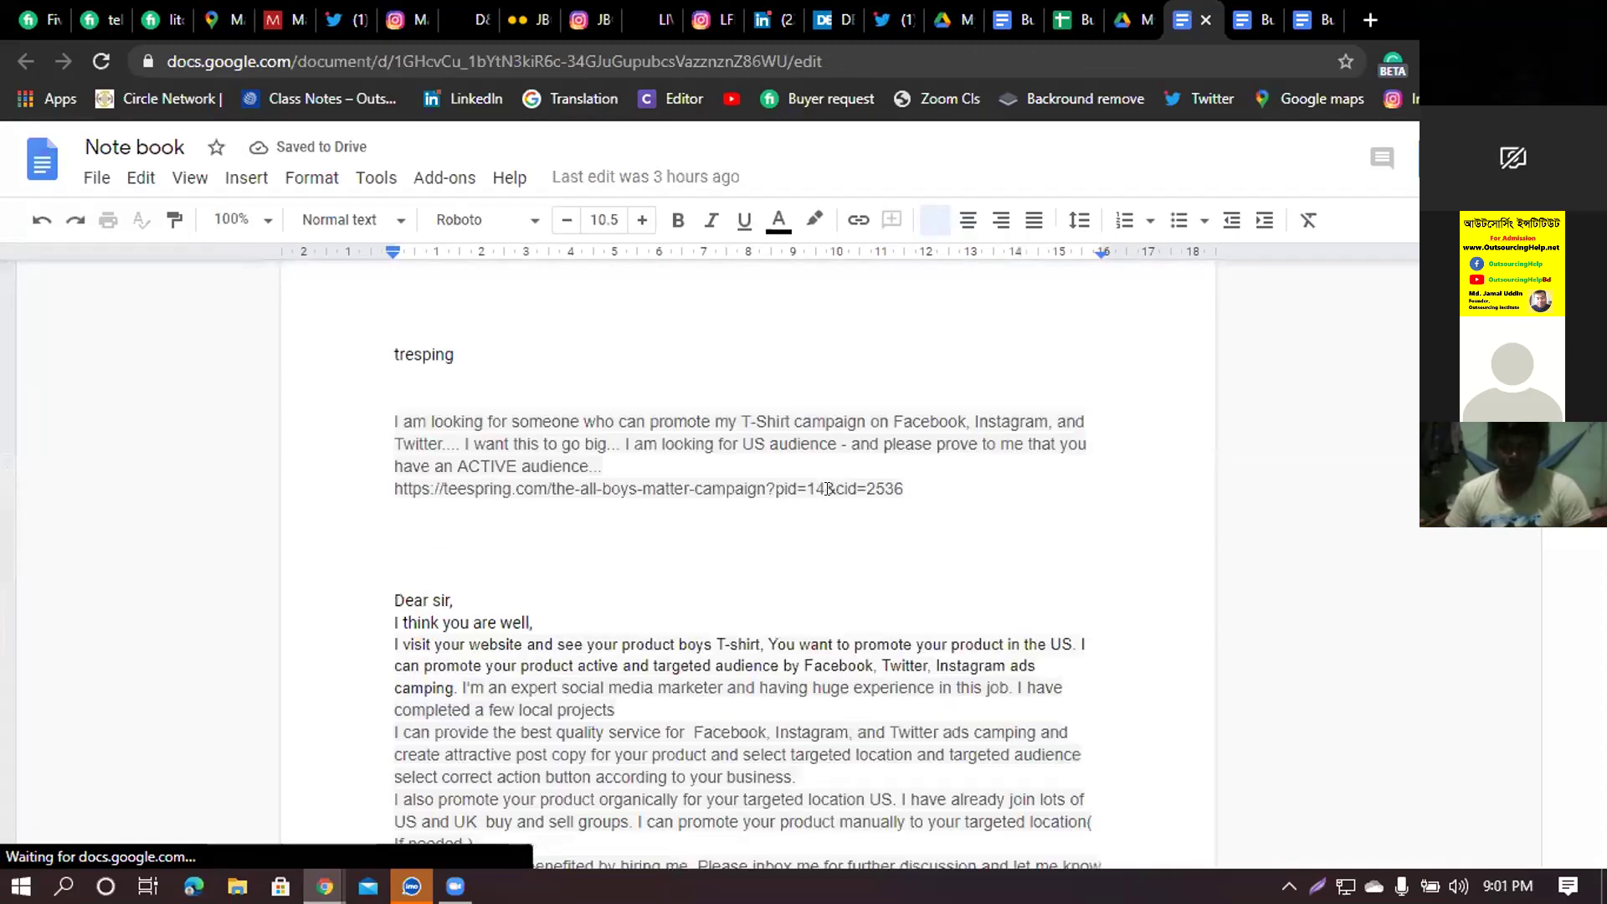
pyautogui.scroll(-4, 825, 487)
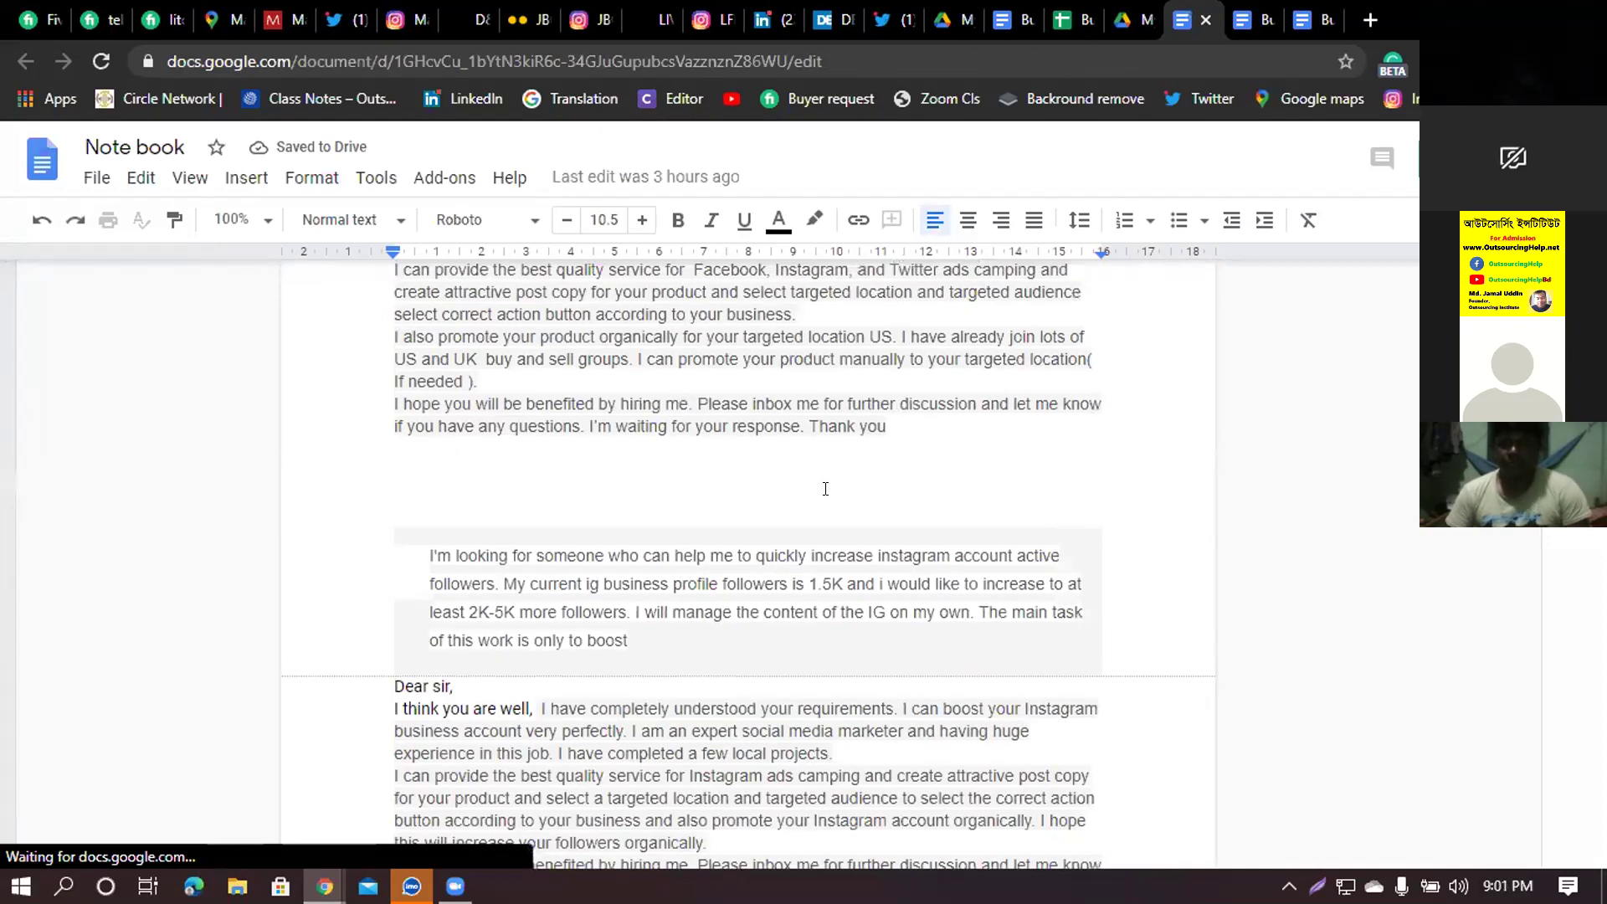
pyautogui.scroll(6, 825, 489)
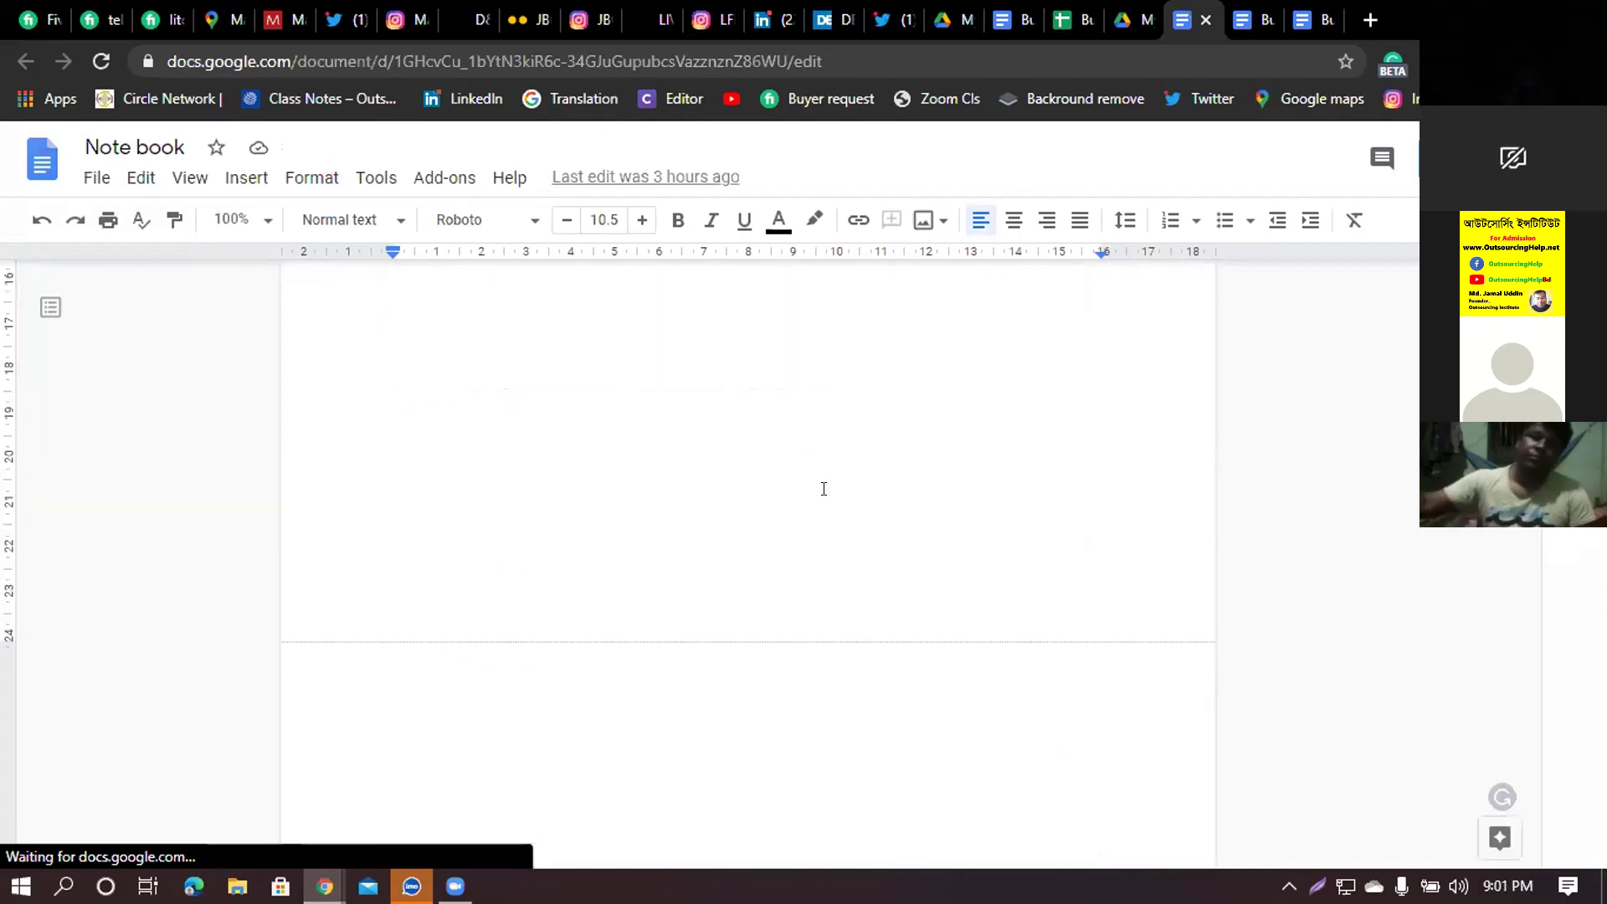
pyautogui.scroll(-5, 820, 482)
pyautogui.scroll(9, 820, 482)
pyautogui.scroll(7, 818, 482)
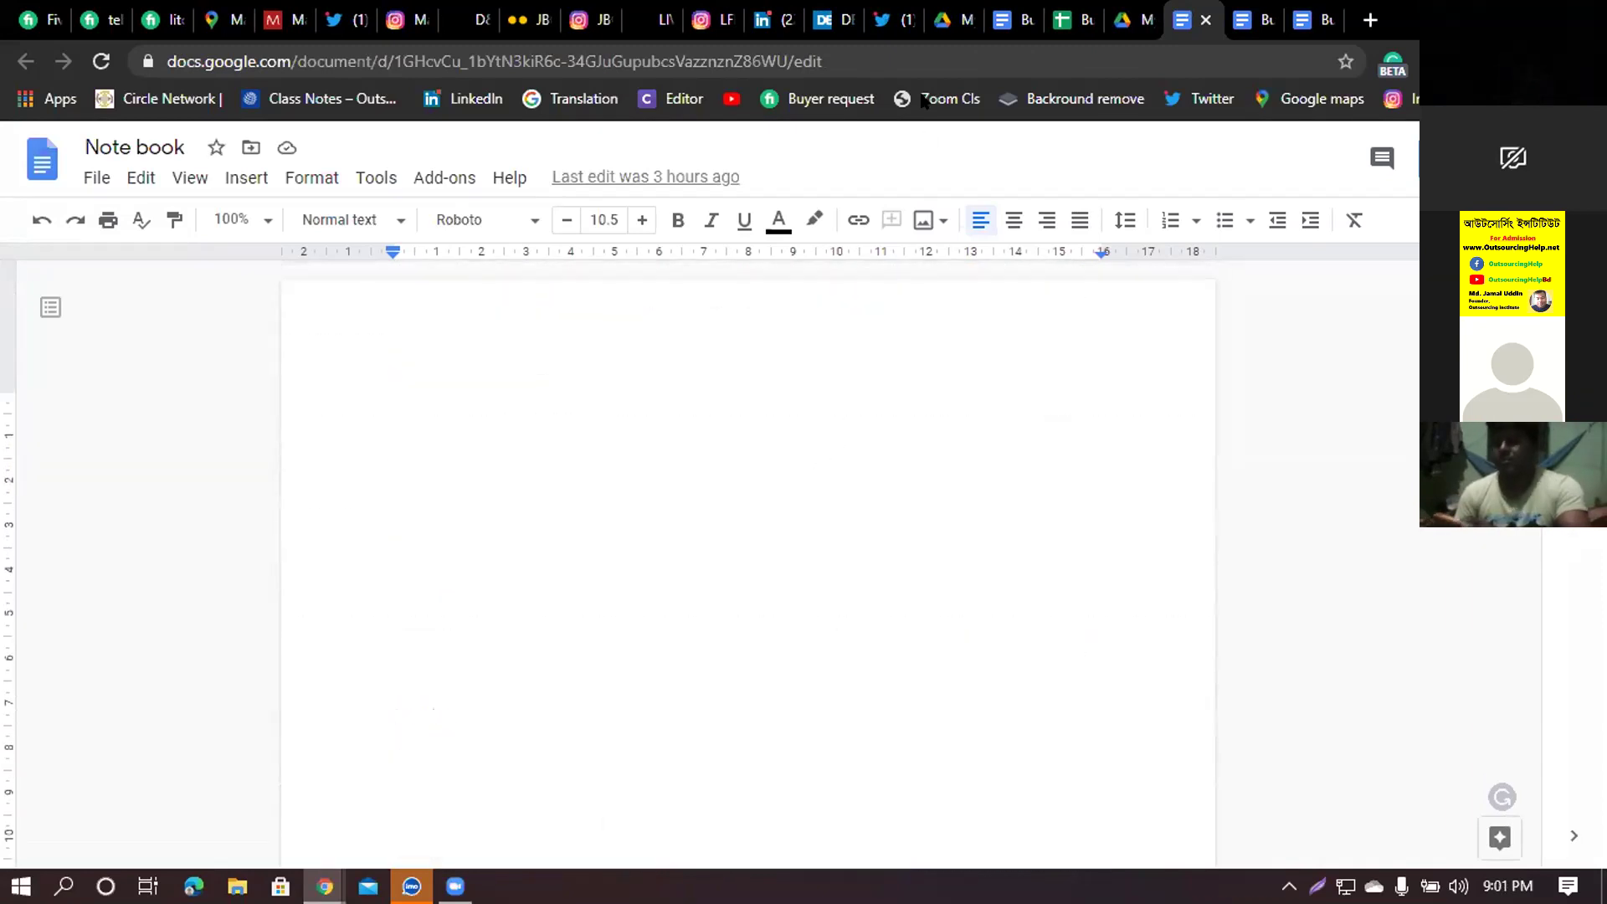
# - Return to My Drive and look through its folders and files
pyautogui.click(1126, 20)
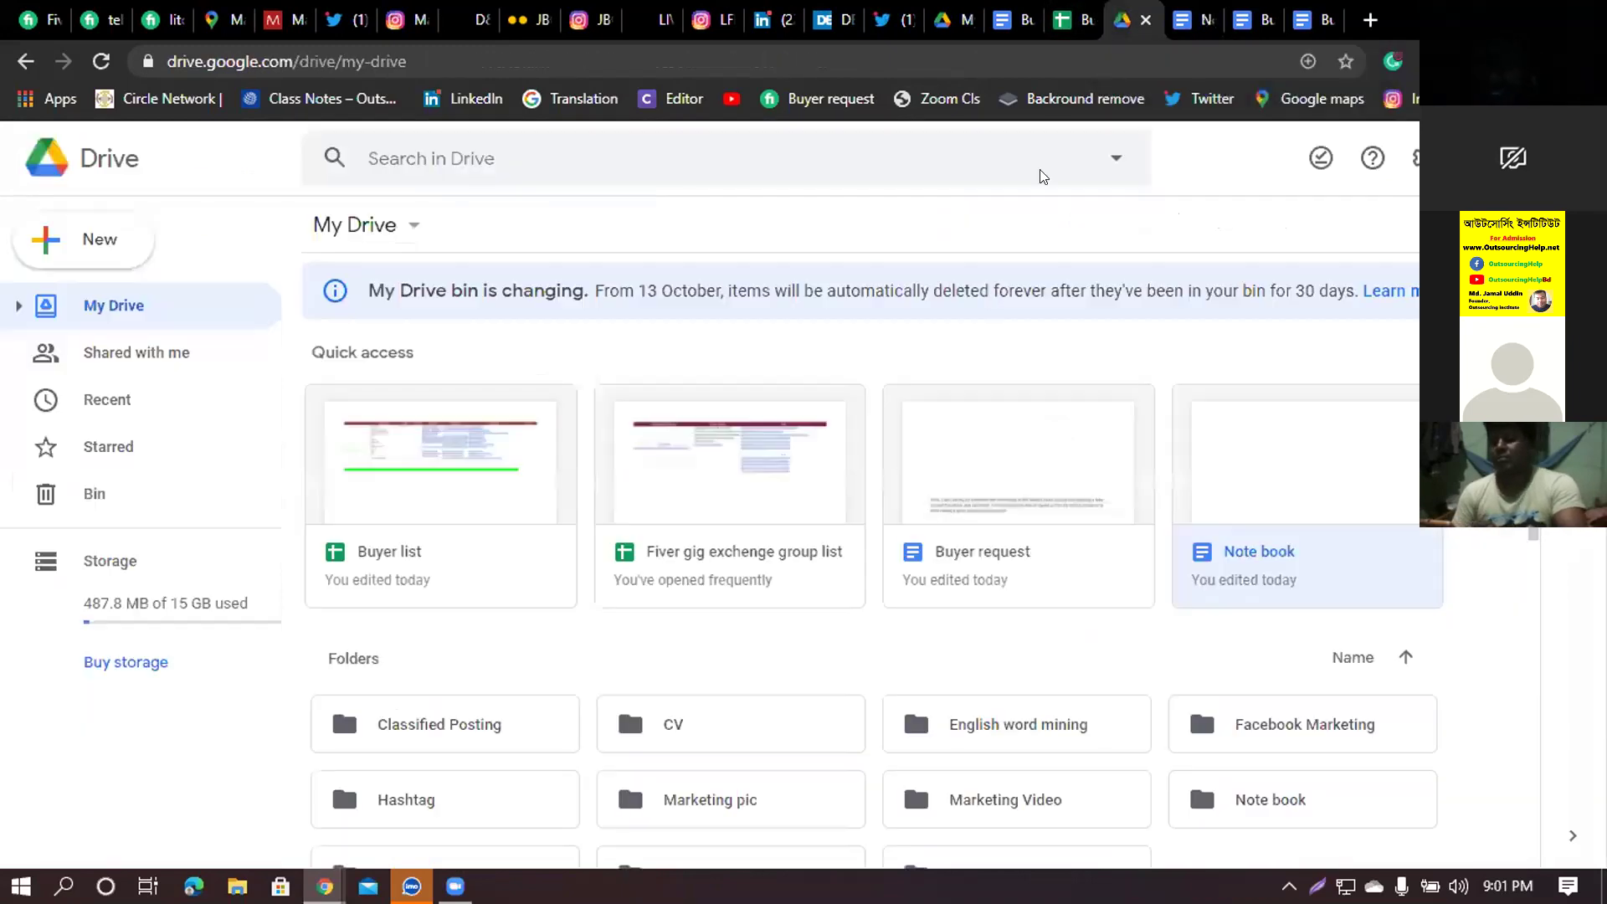
pyautogui.scroll(-3, 1088, 524)
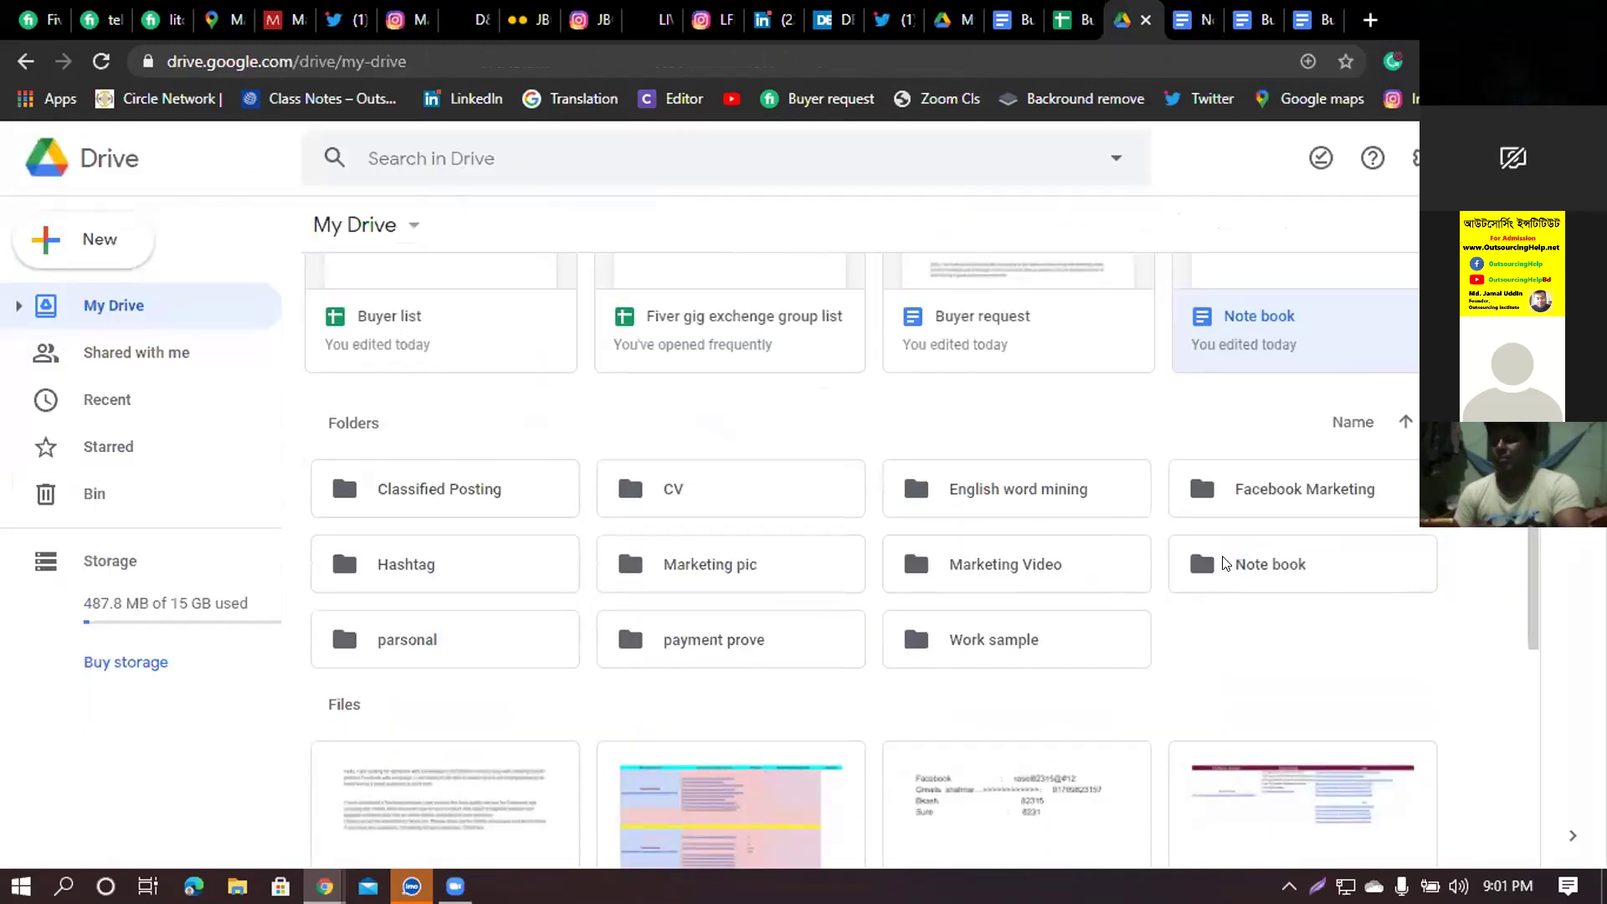
pyautogui.scroll(-3, 1046, 536)
pyautogui.scroll(1, 513, 432)
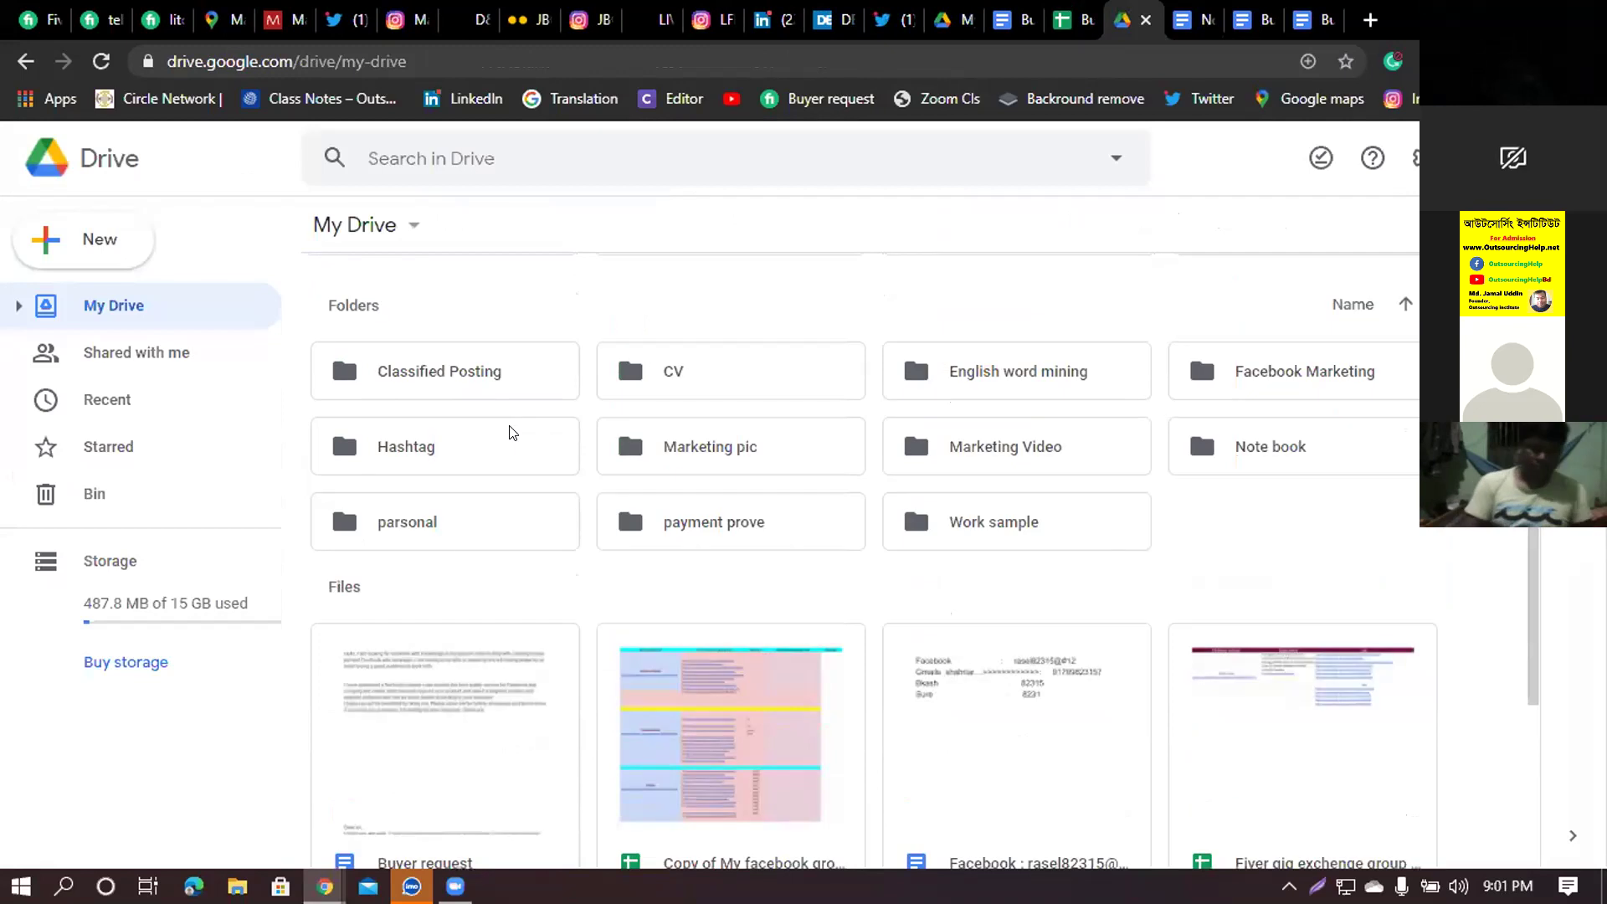
pyautogui.scroll(2, 1030, 405)
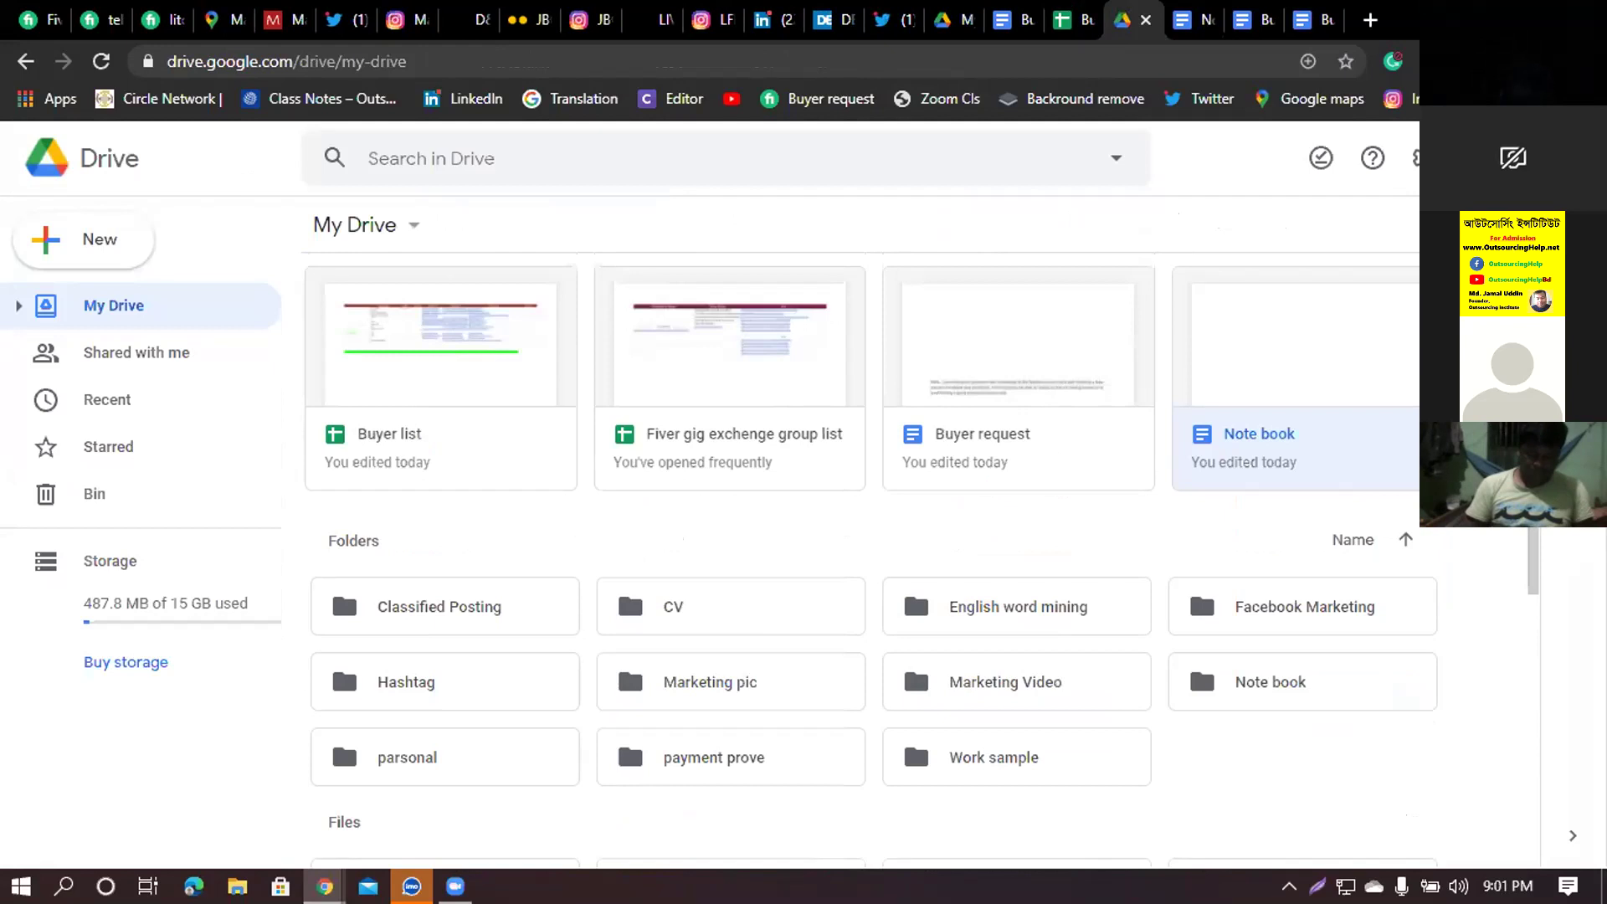
pyautogui.scroll(1, 862, 502)
# - Return to the Fiverr Buyer Requests page, passing the other open Fiverr pages
pyautogui.click(144, 10)
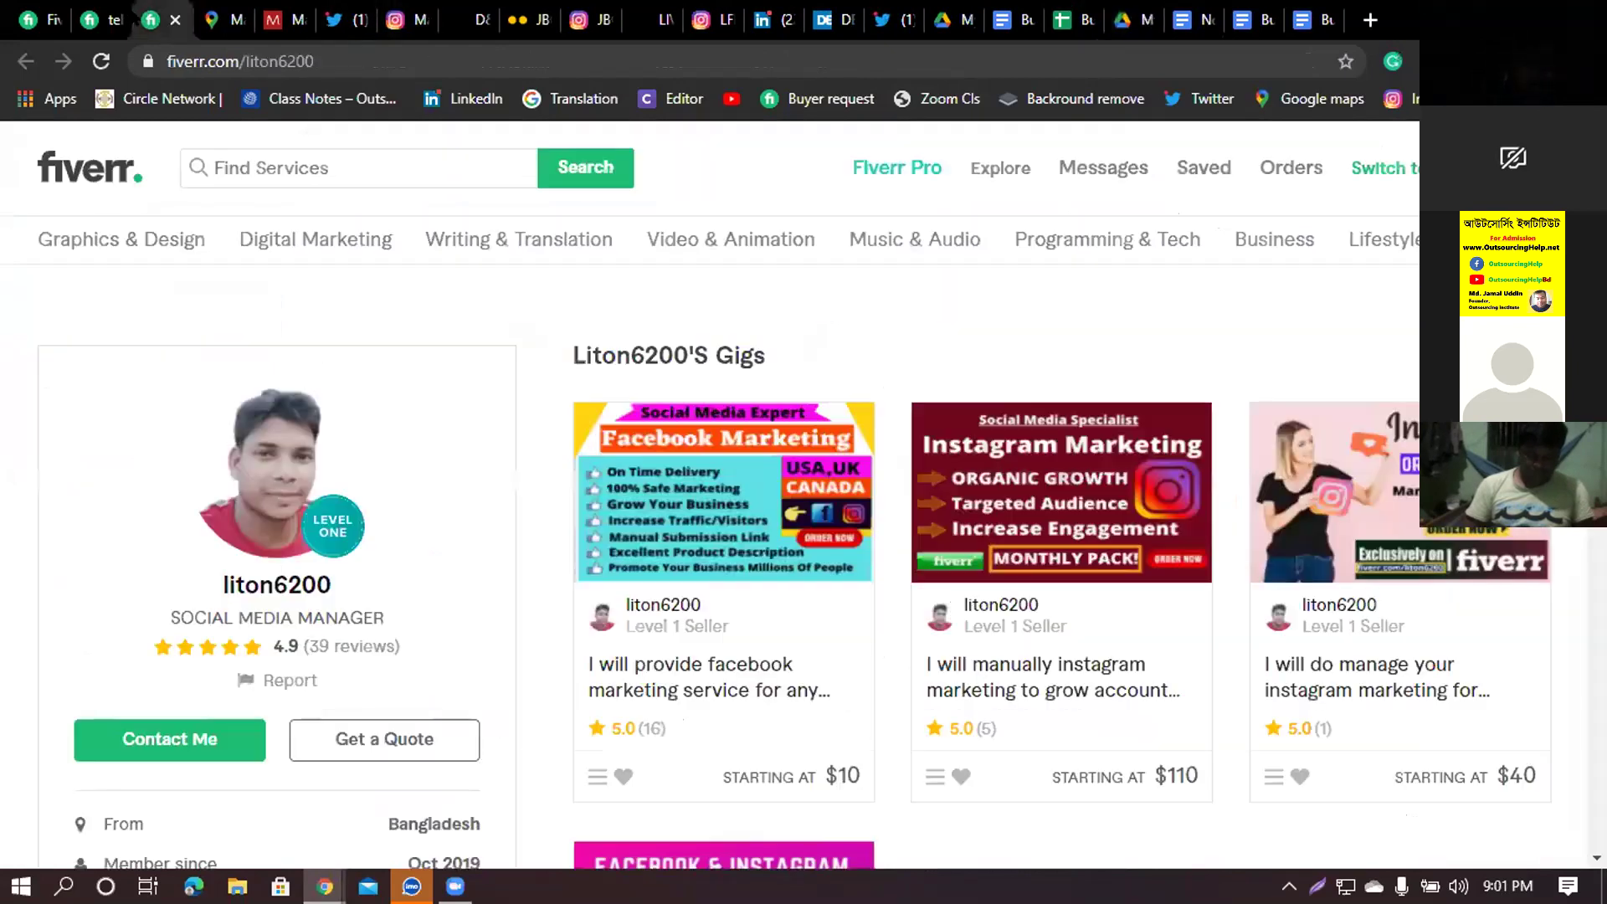
pyautogui.click(101, 18)
pyautogui.click(40, 18)
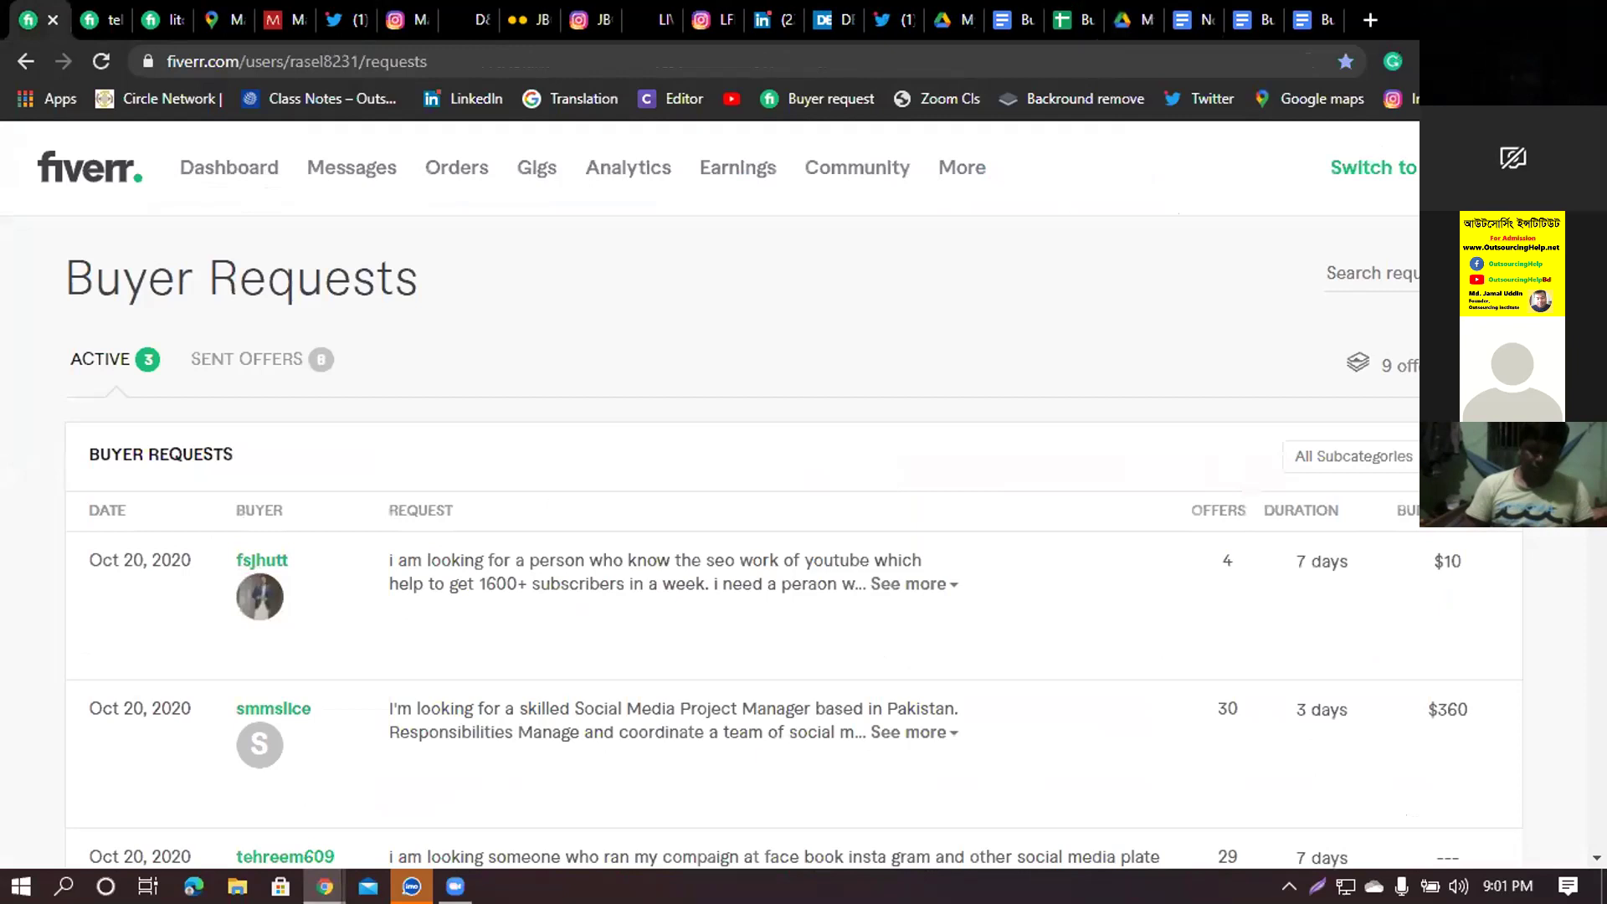
# - Switch to My Drive in Google Drive and look over its folders and files
pyautogui.click(1124, 20)
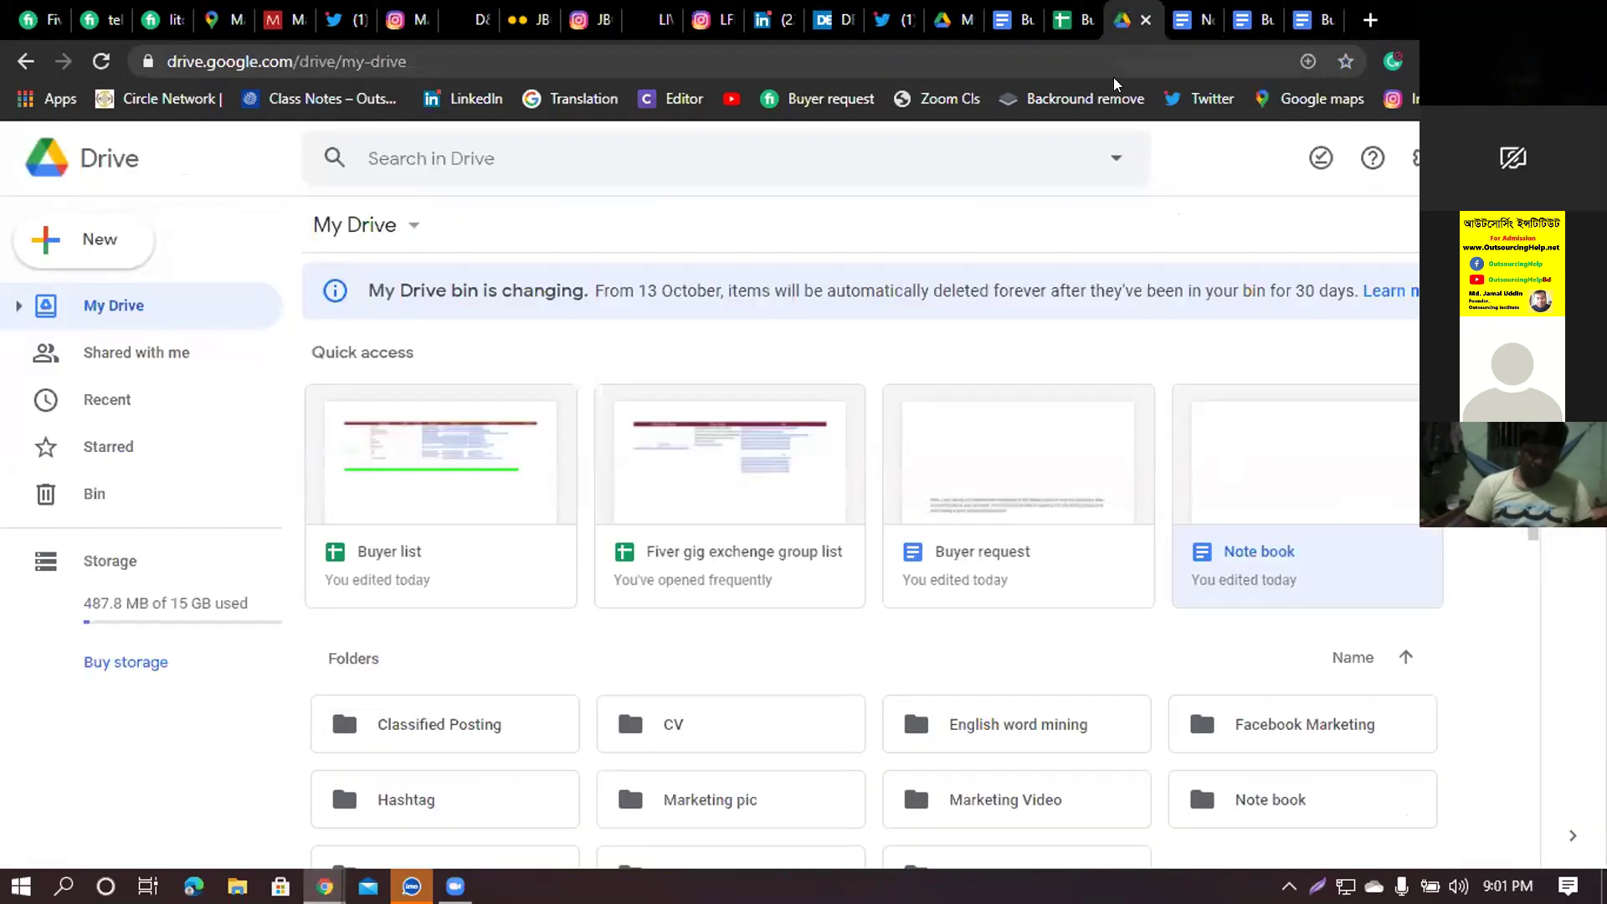
pyautogui.scroll(-6, 967, 557)
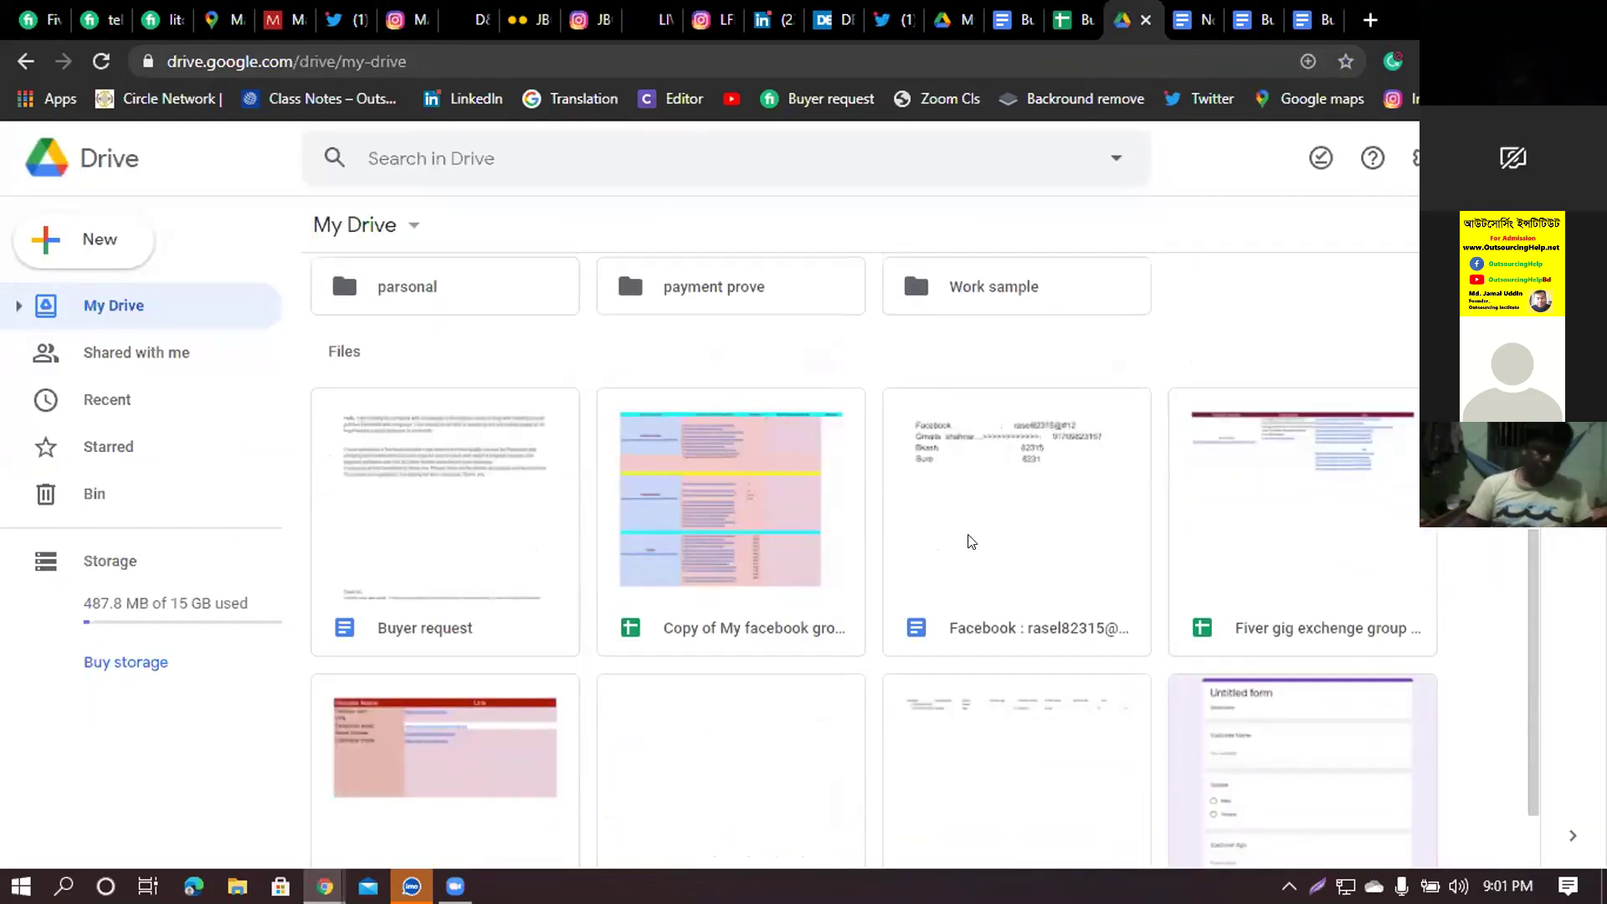
pyautogui.scroll(3, 970, 542)
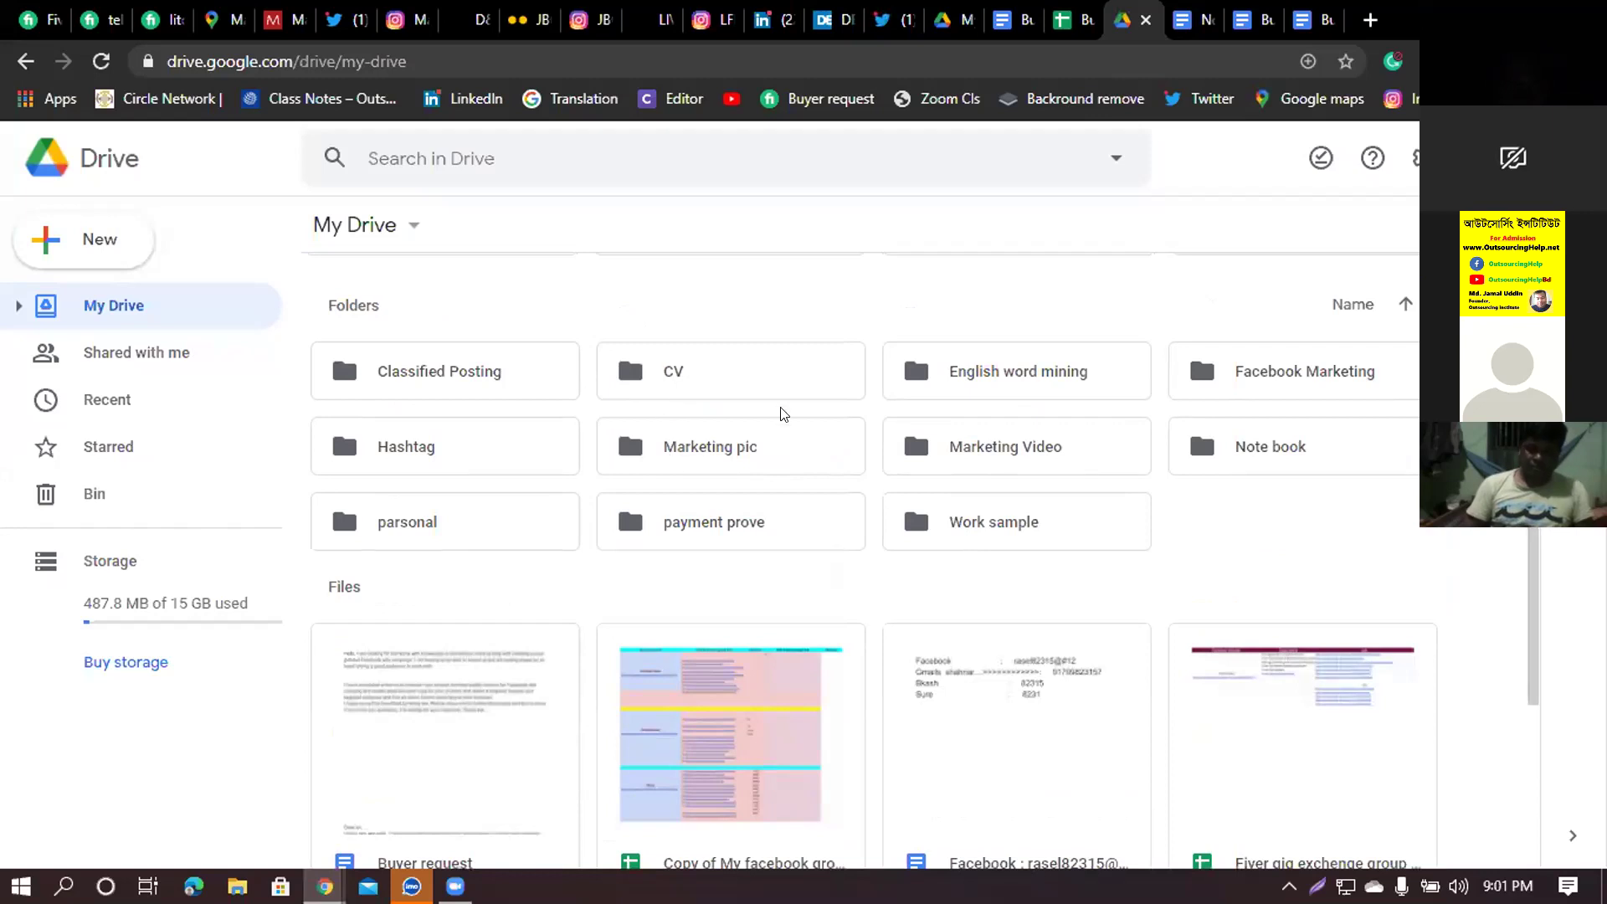
pyautogui.scroll(3, 780, 413)
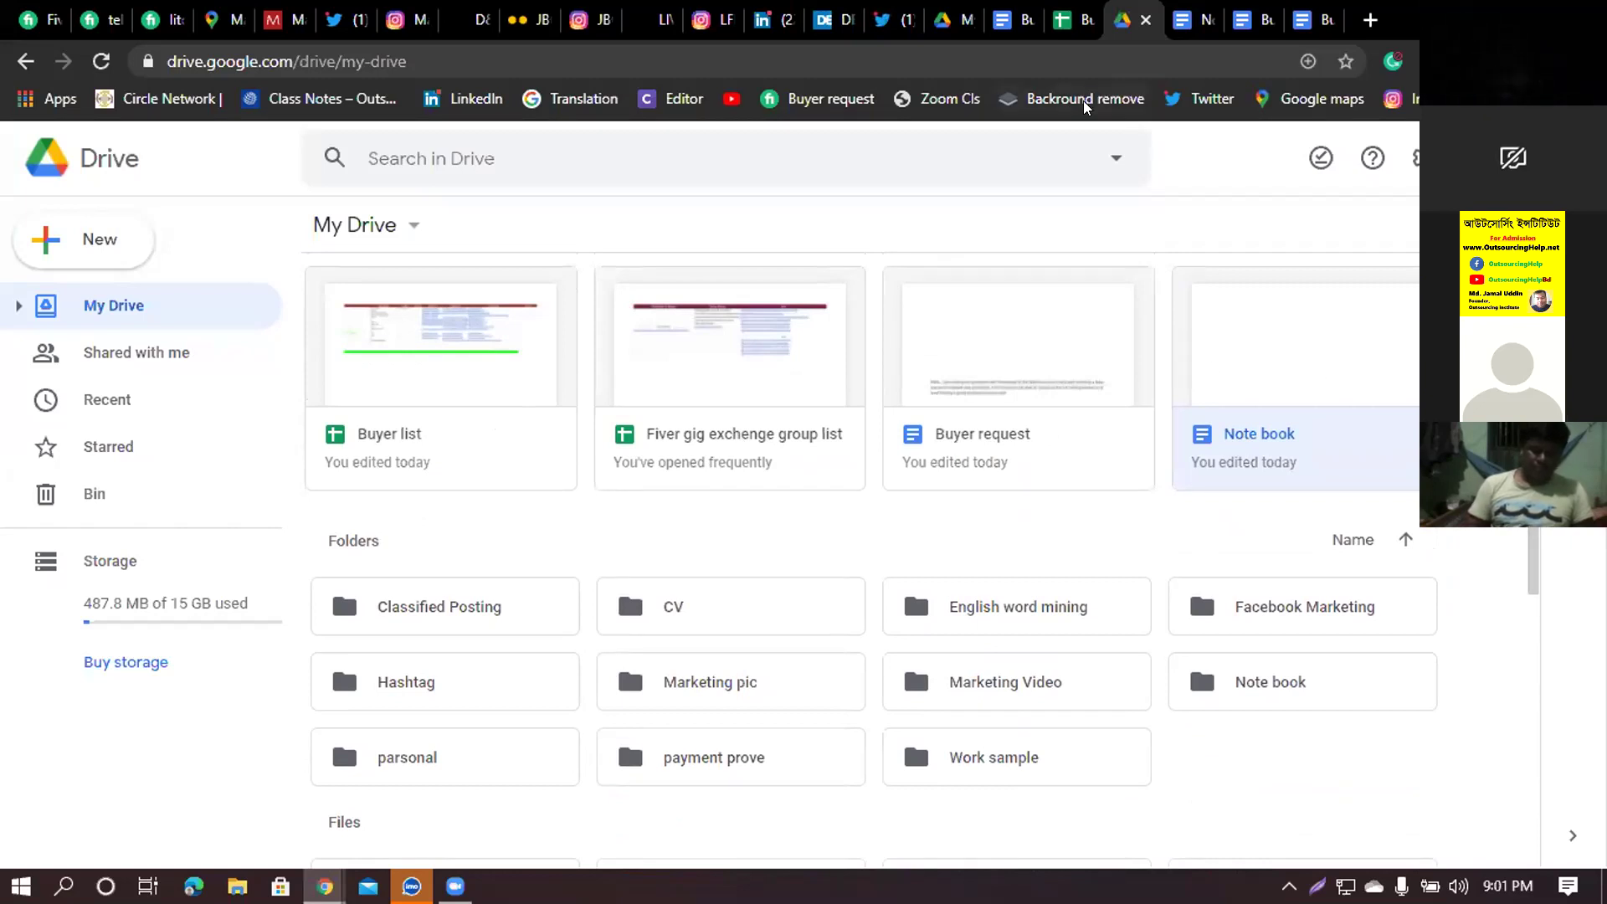
# - Open the Note book document from My Drive again and look through its pages
pyautogui.doubleClick(1299, 348)
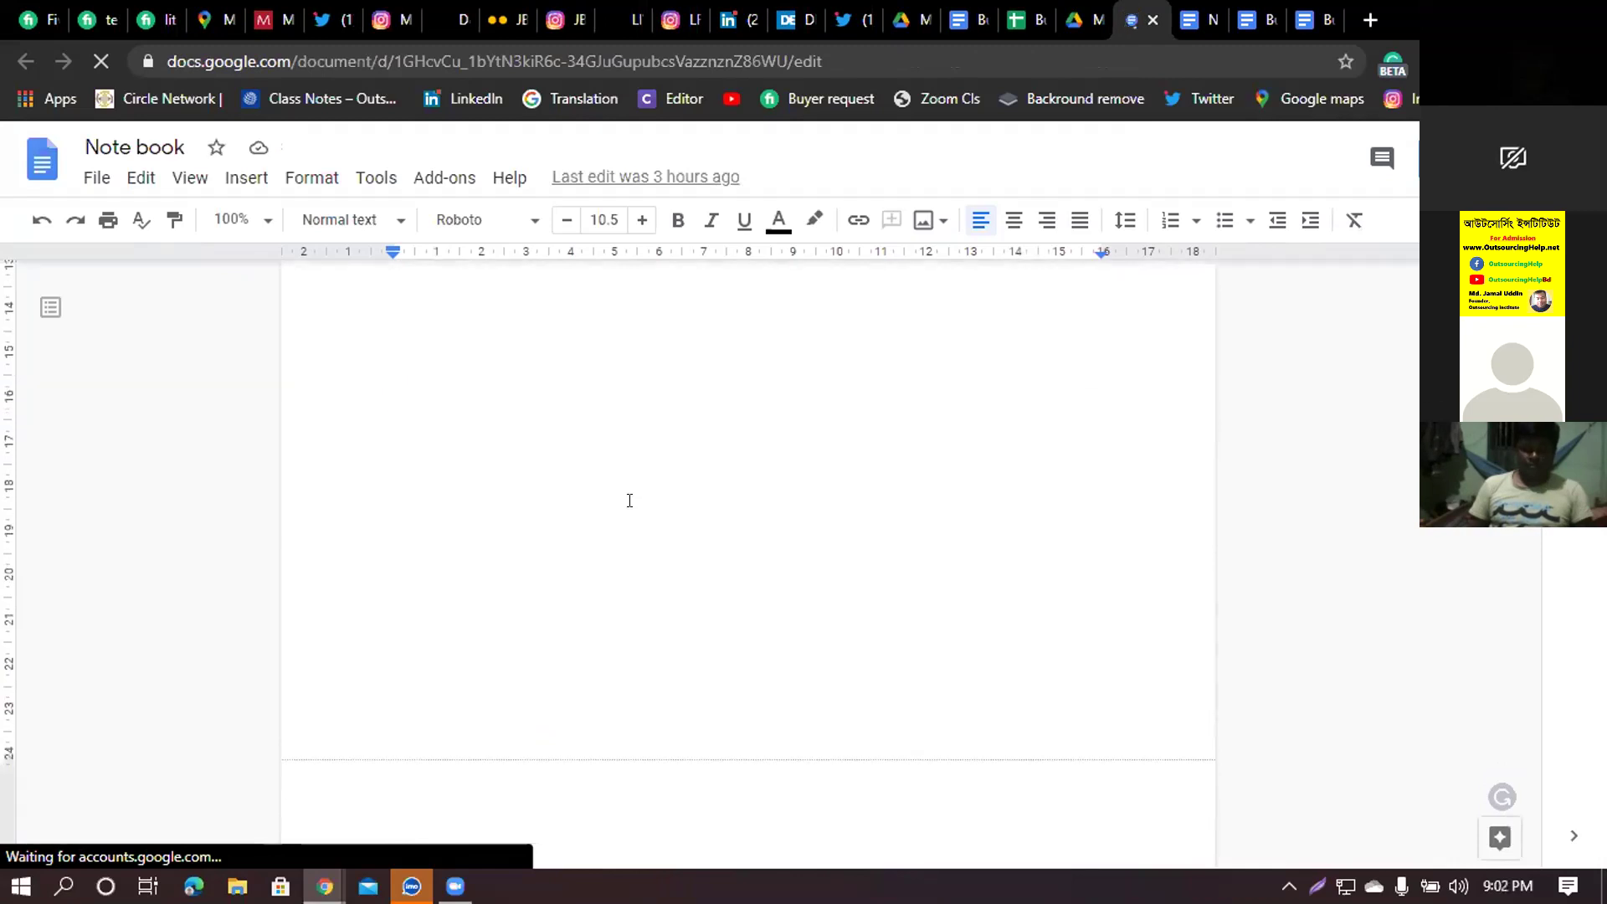
pyautogui.scroll(-5, 883, 693)
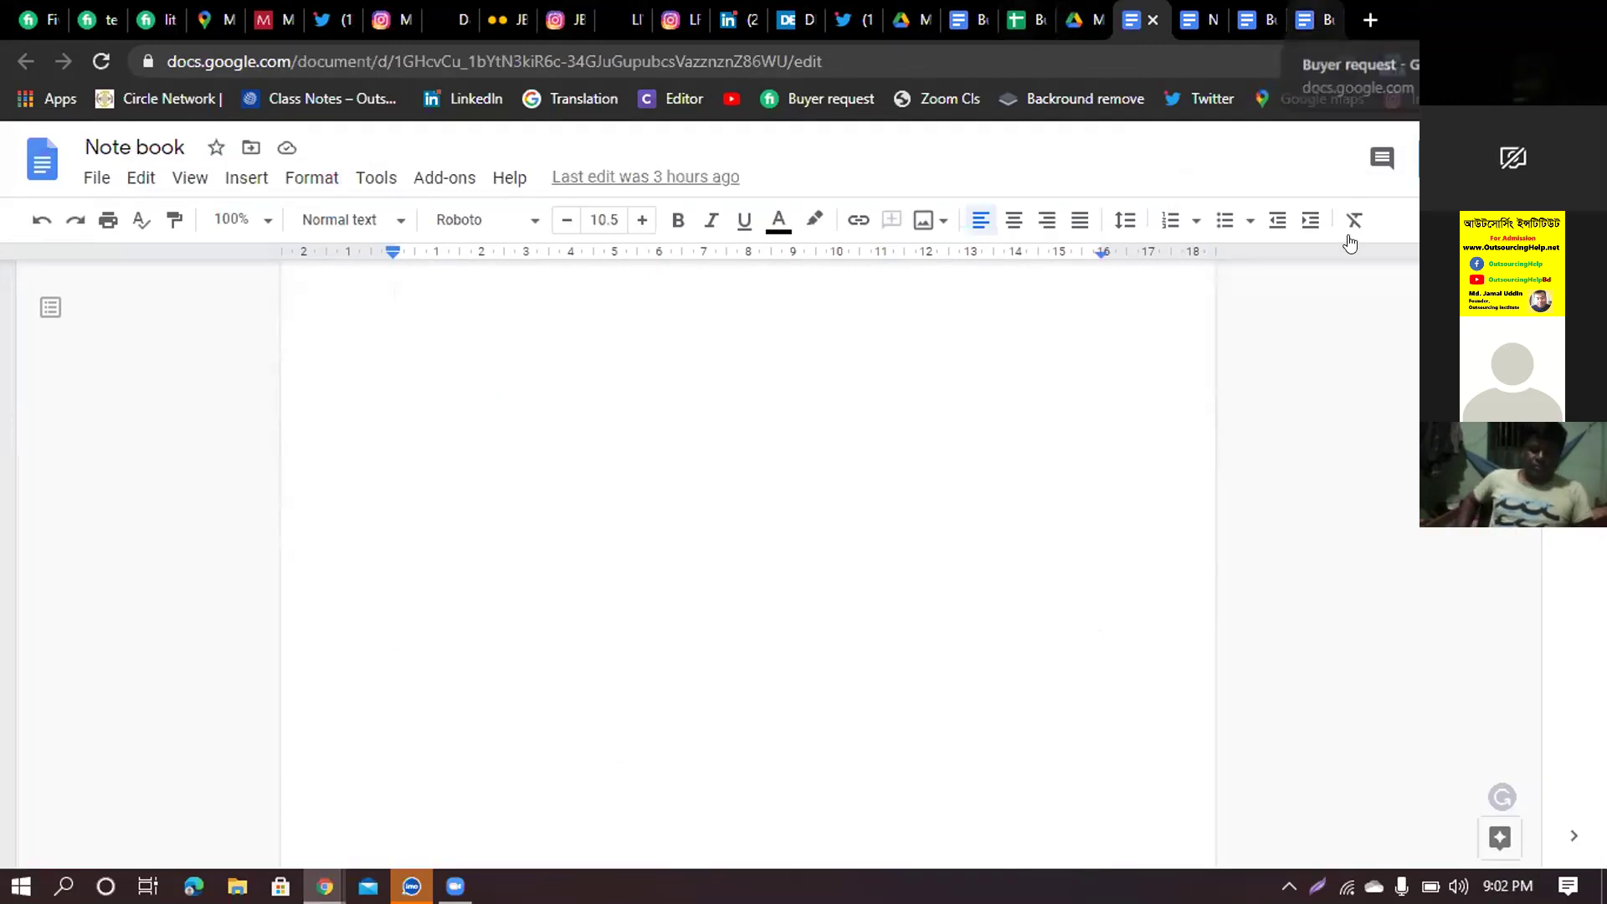
pyautogui.scroll(-20, 883, 393)
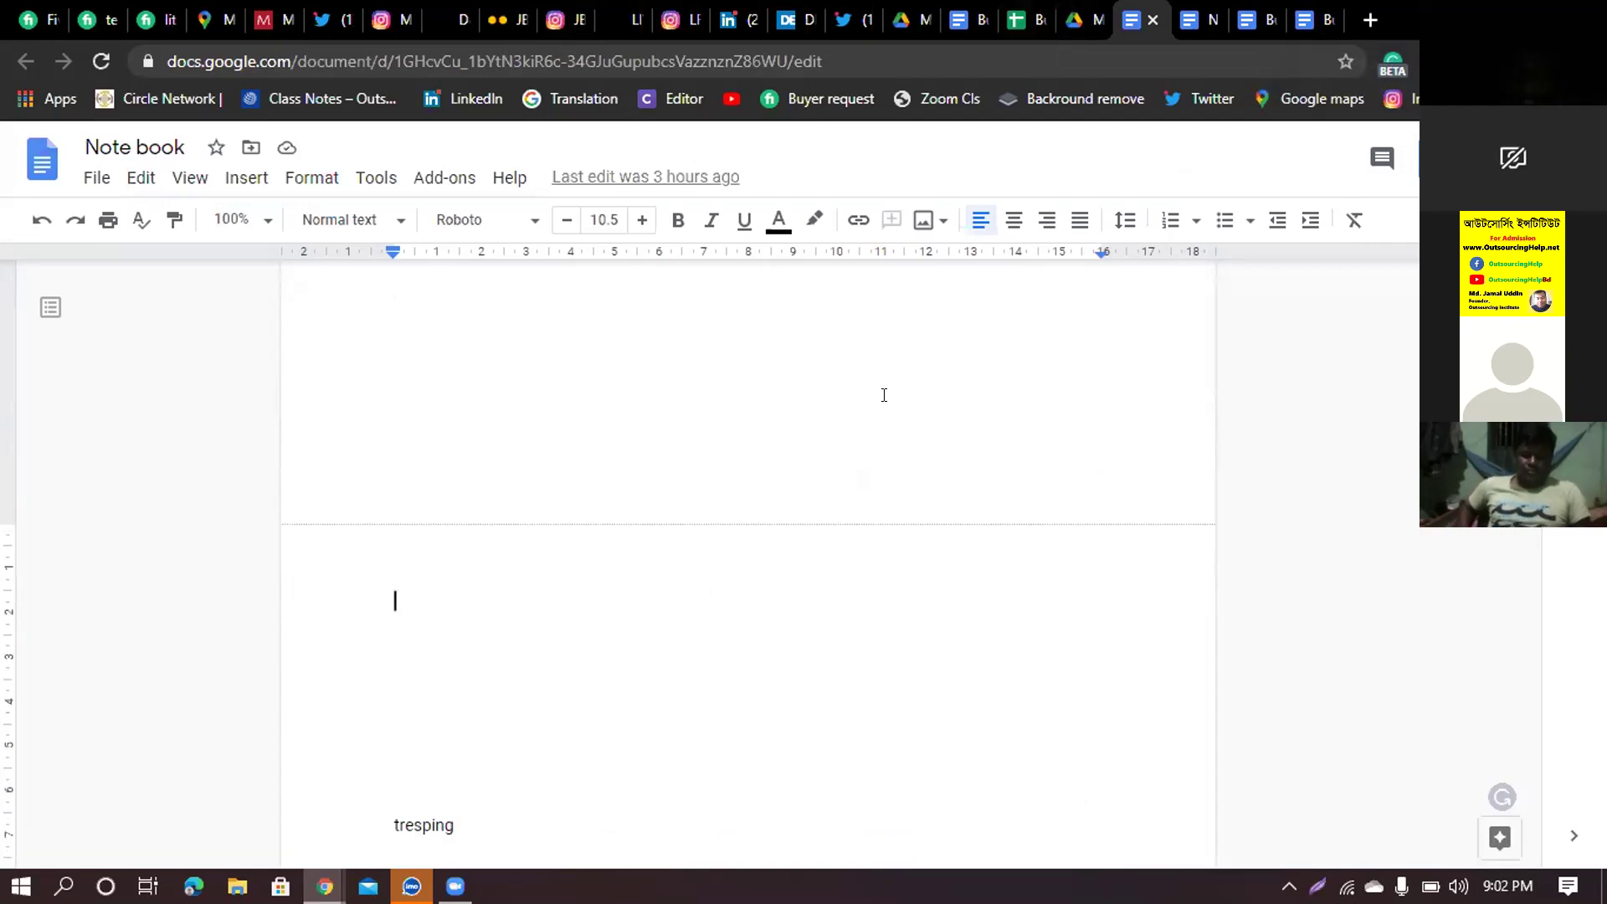
pyautogui.scroll(-3, 837, 461)
# - Return to My Drive, look through its contents and open the buyer folder inside the parsonal folder
pyautogui.hotkey('ctrl', 'shift', 'Tab')
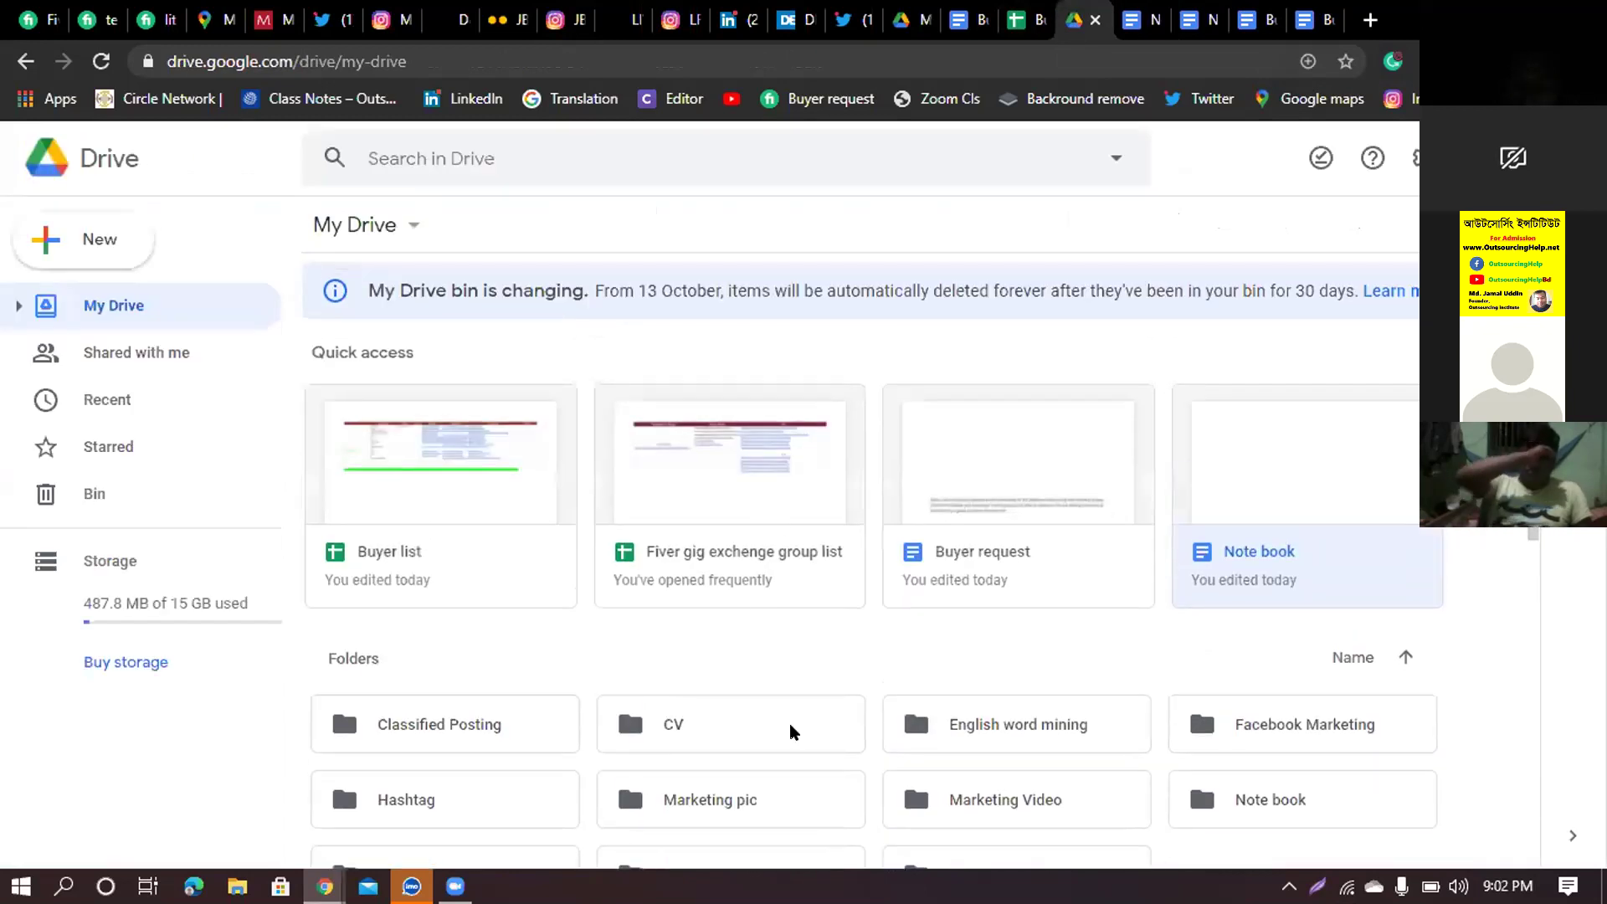
pyautogui.scroll(-10, 837, 686)
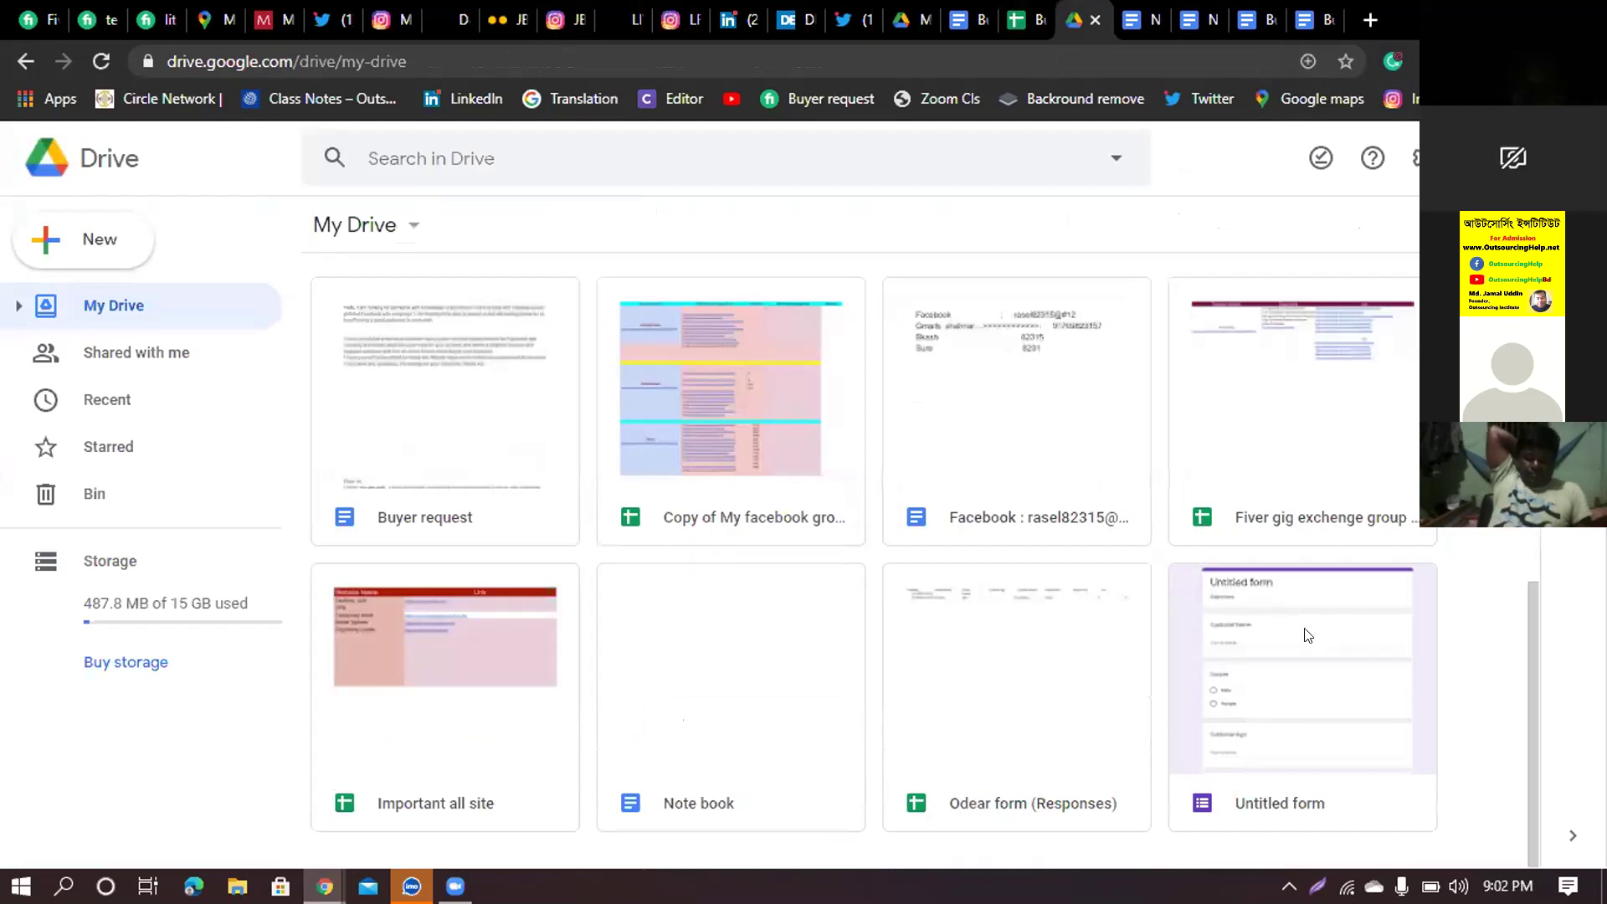
pyautogui.scroll(10, 808, 593)
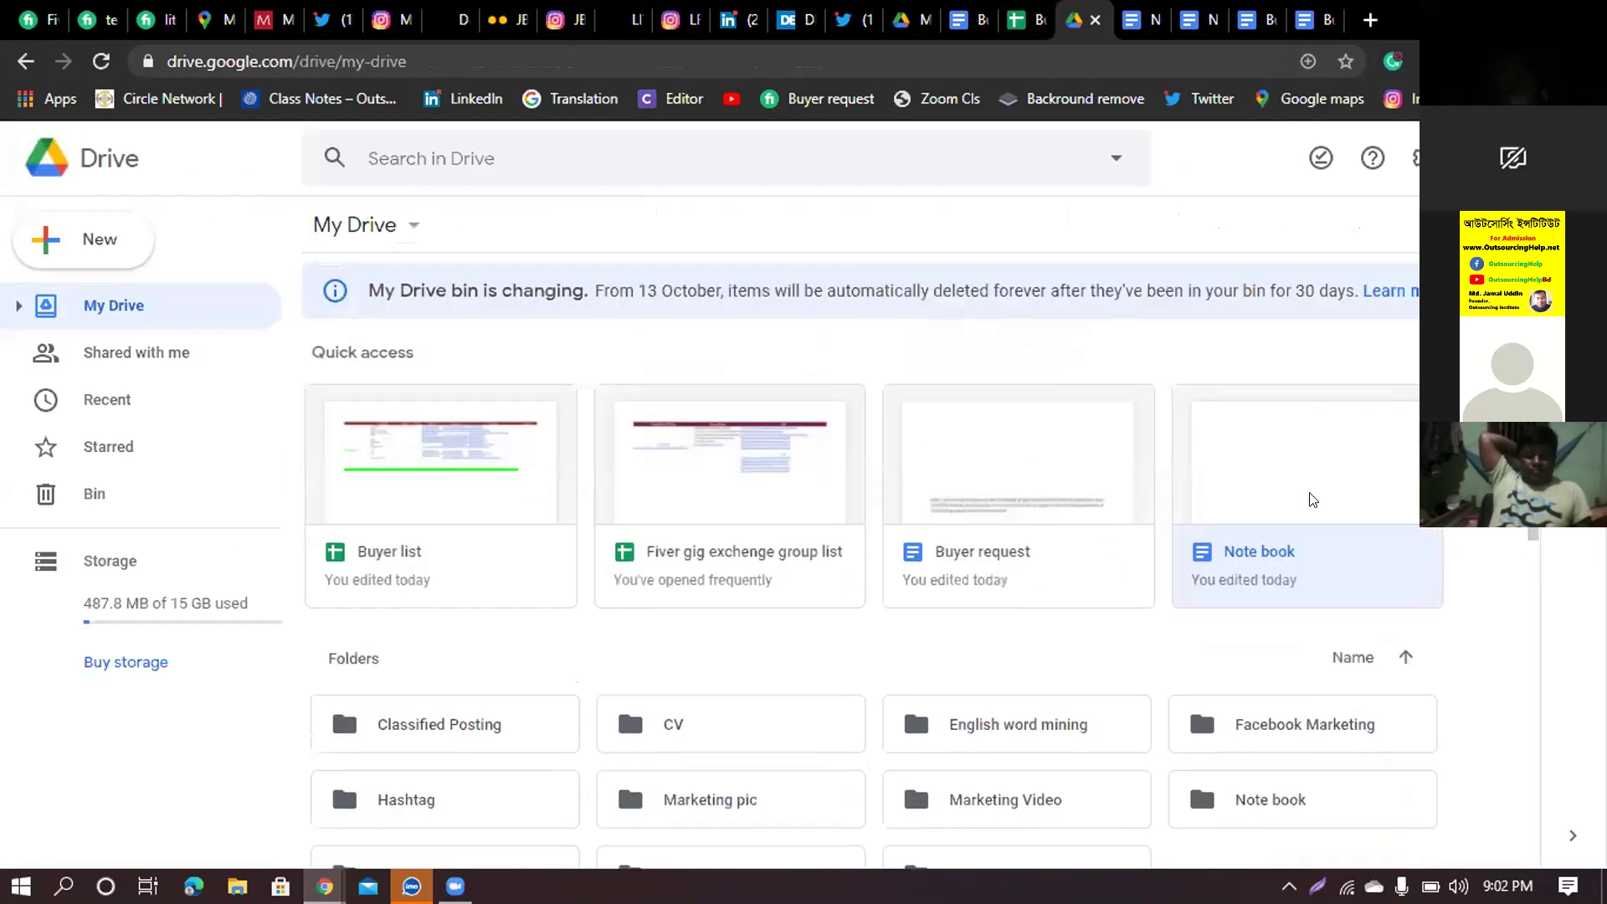
pyautogui.scroll(-3, 1231, 536)
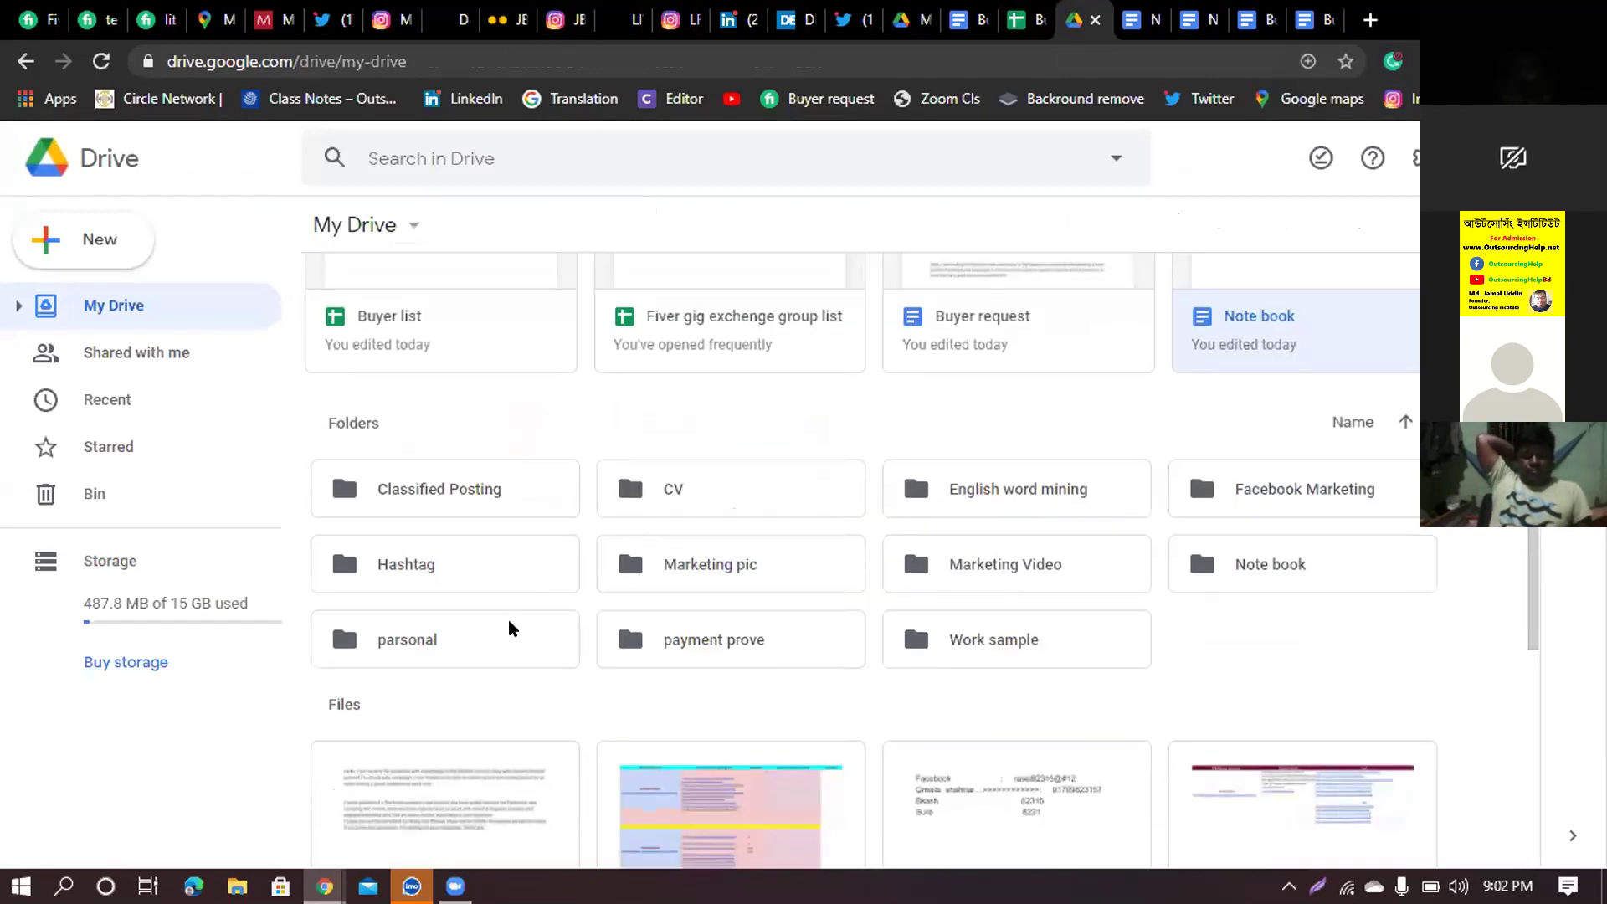
pyautogui.doubleClick(441, 654)
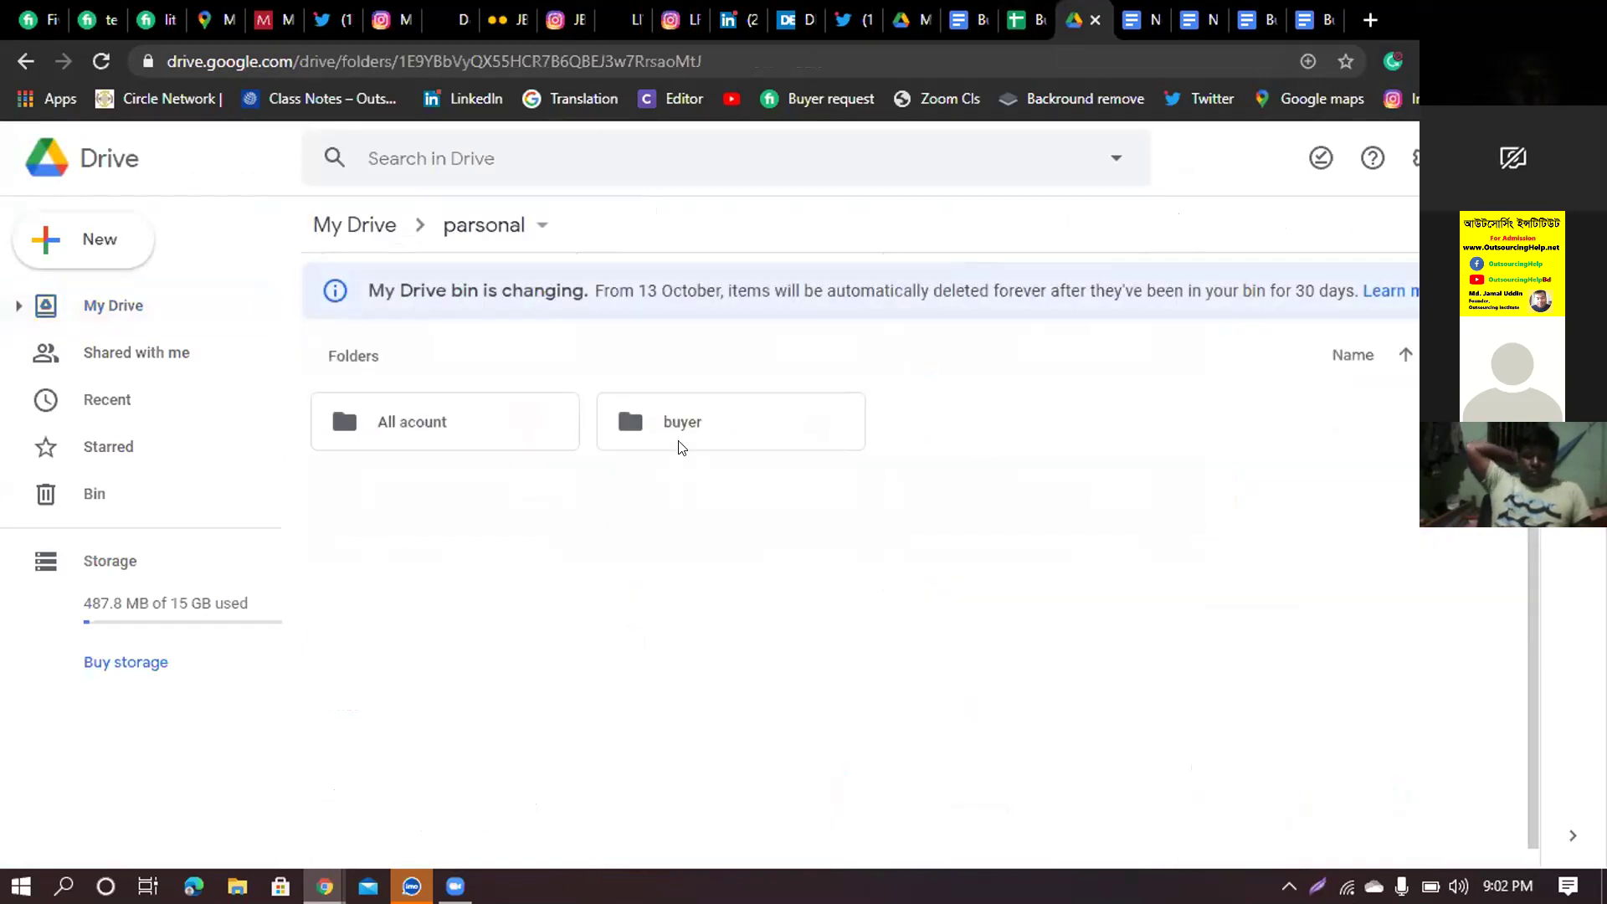
pyautogui.click(687, 425)
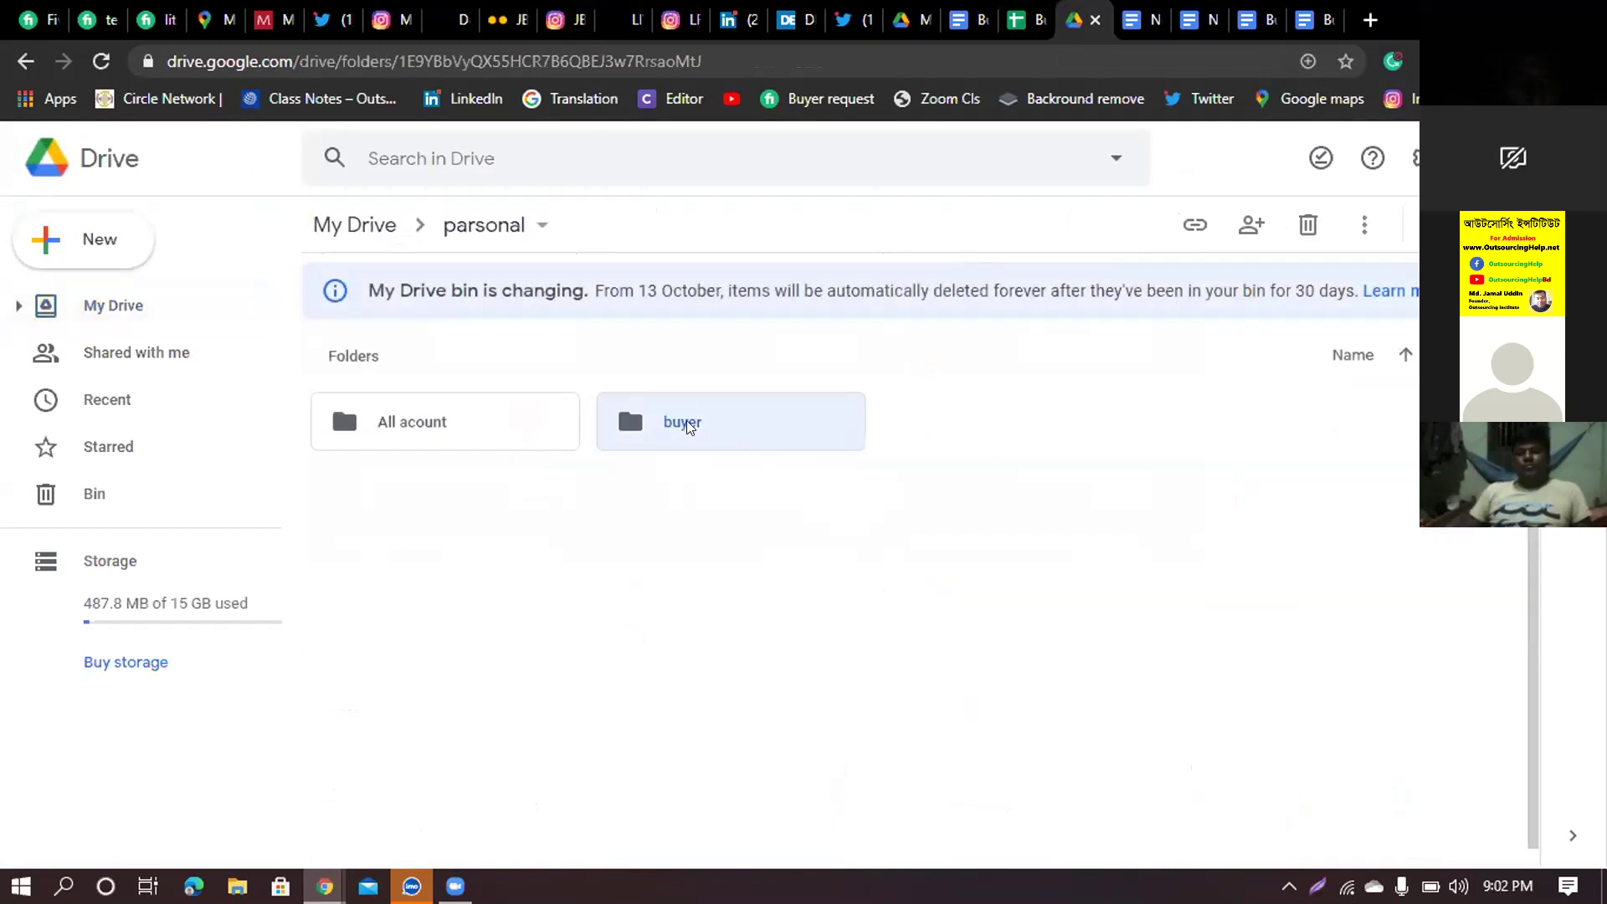
pyautogui.doubleClick(683, 425)
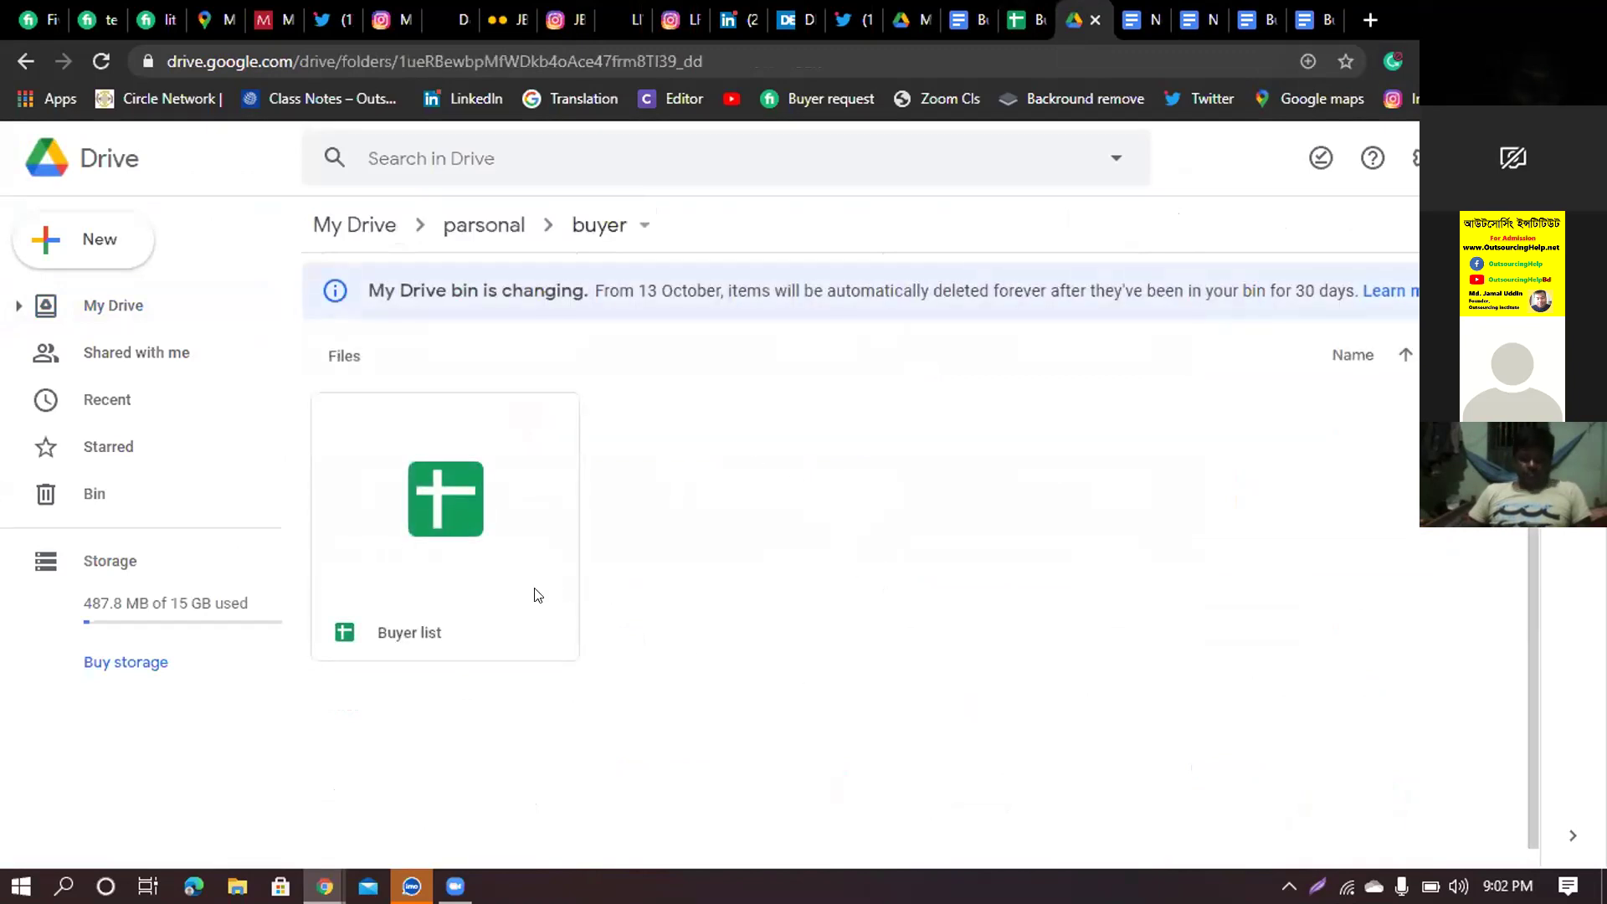
# - Go back from the buyer folder to My Drive and check the files stored there
pyautogui.click(25, 54)
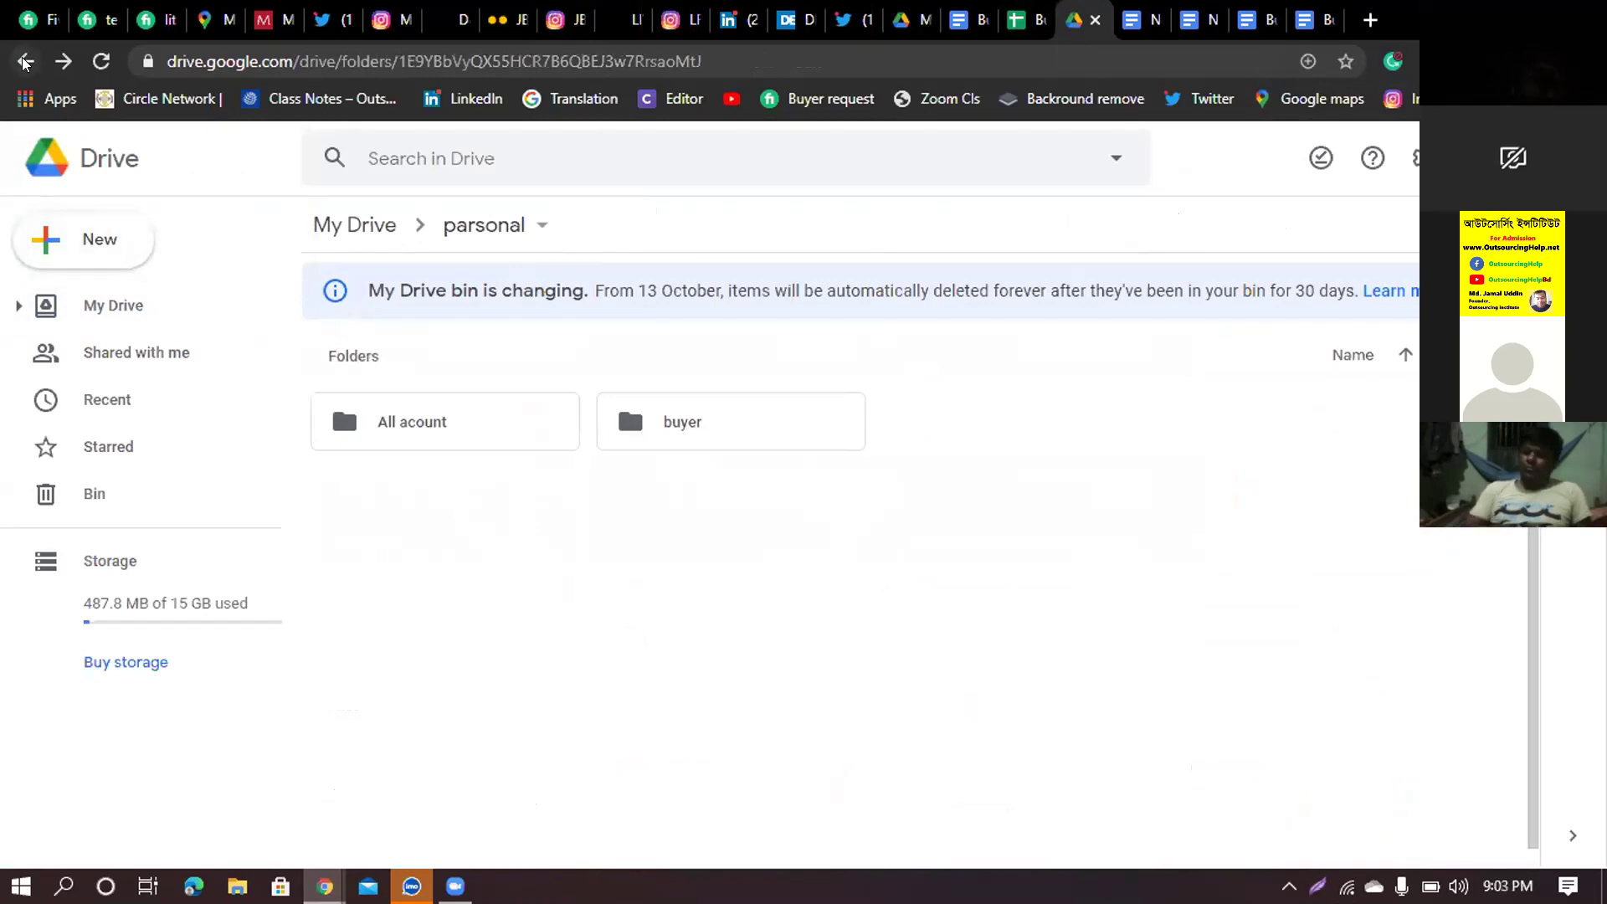
pyautogui.click(25, 61)
pyautogui.scroll(-3, 636, 548)
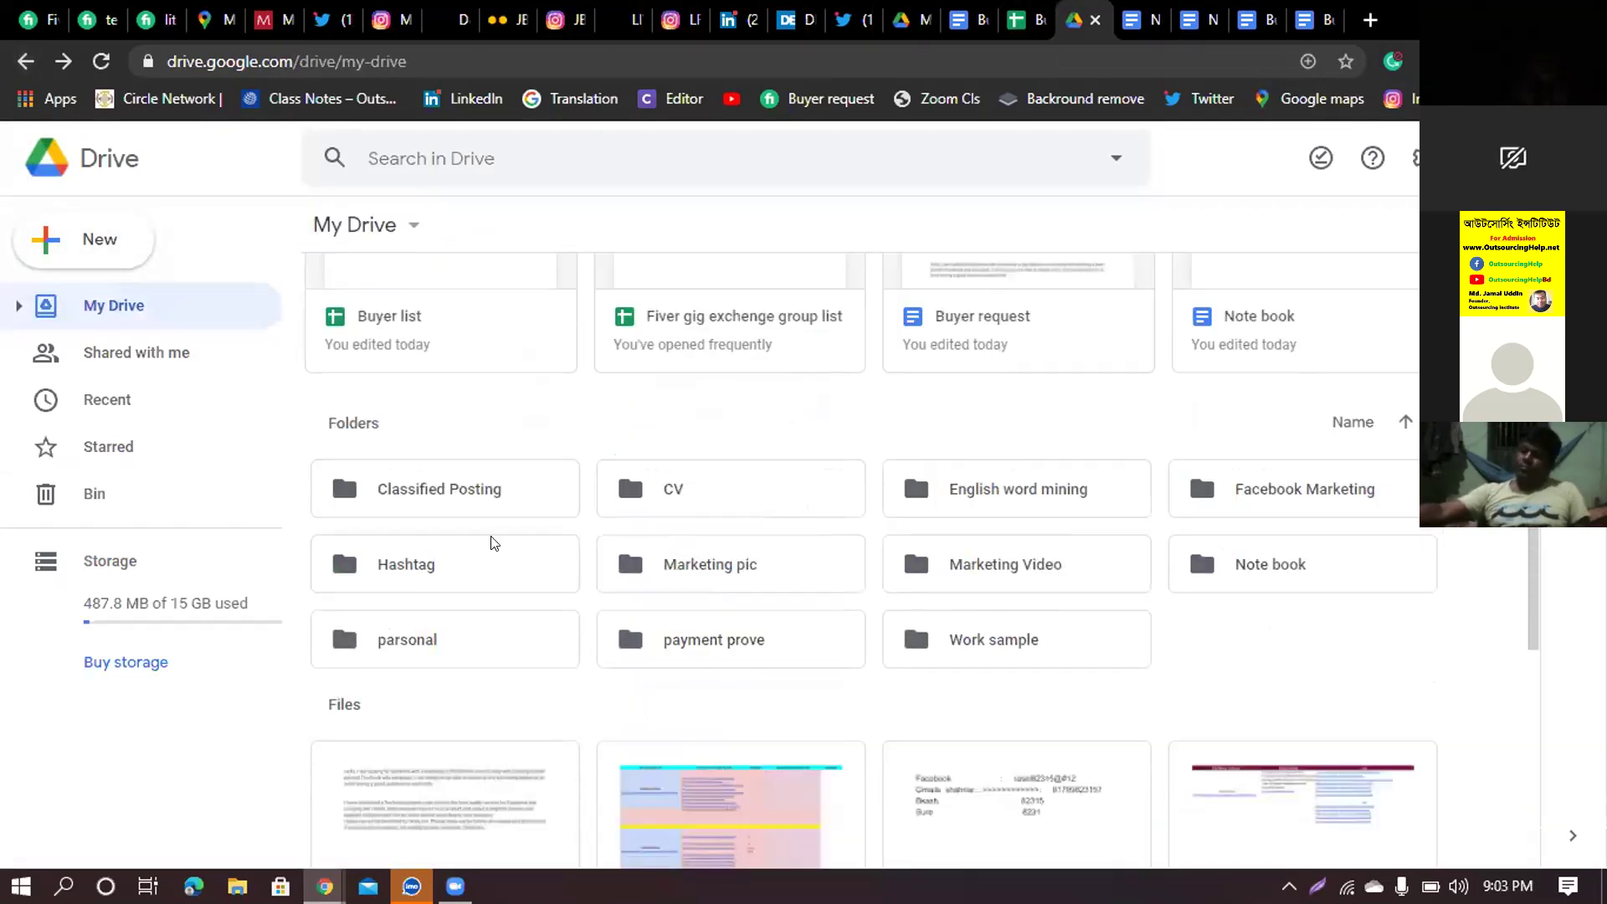
pyautogui.scroll(-4, 810, 555)
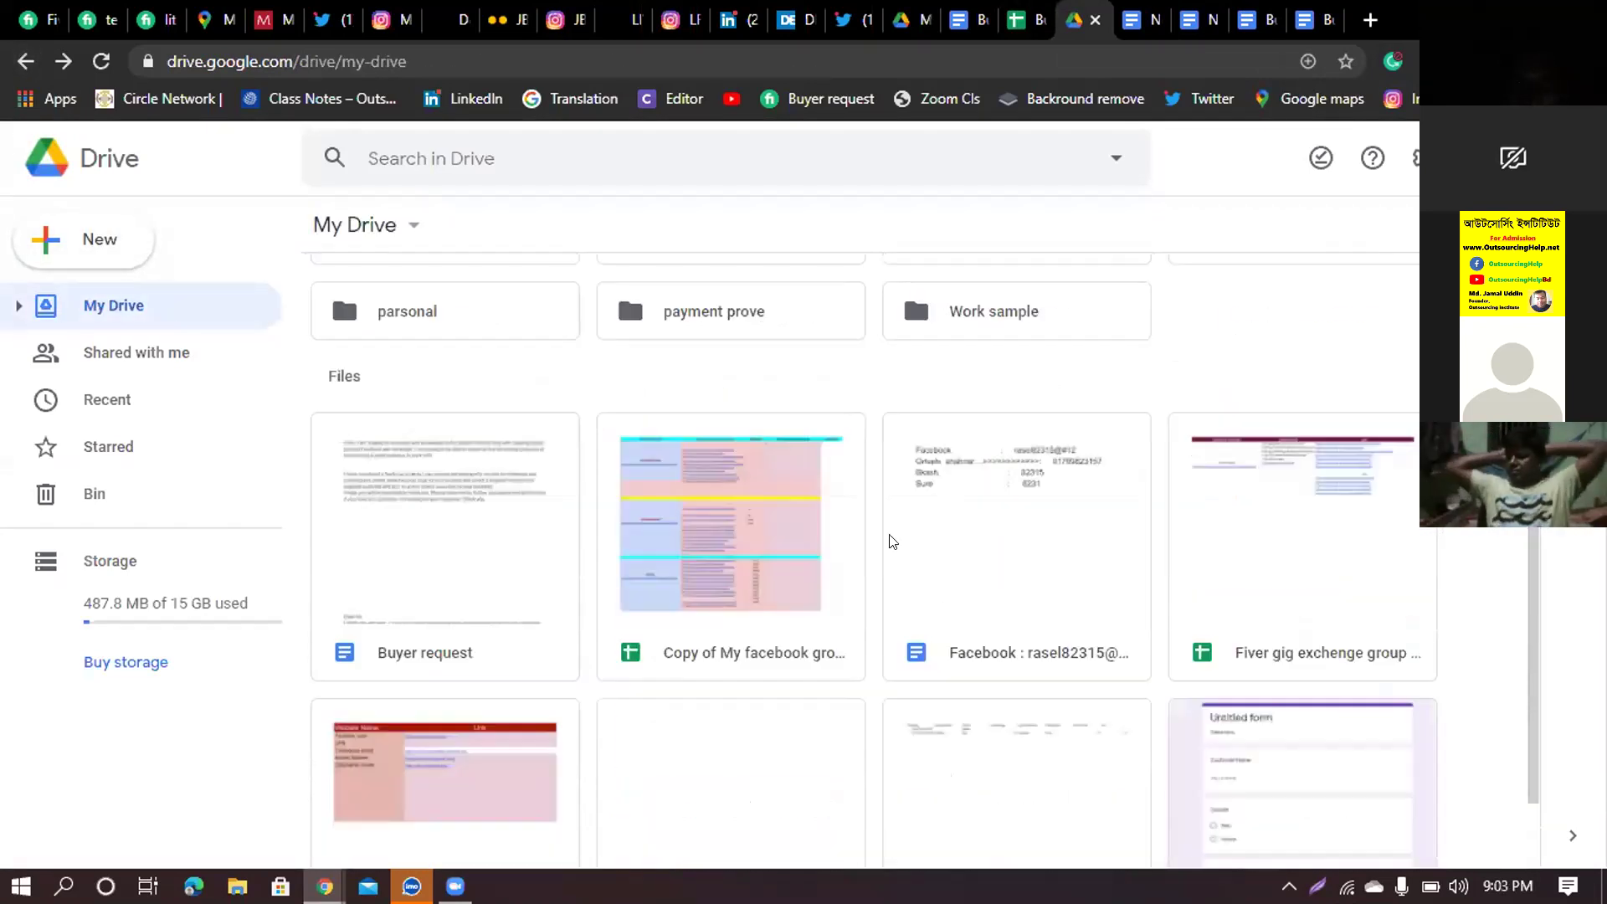
pyautogui.scroll(-2, 892, 541)
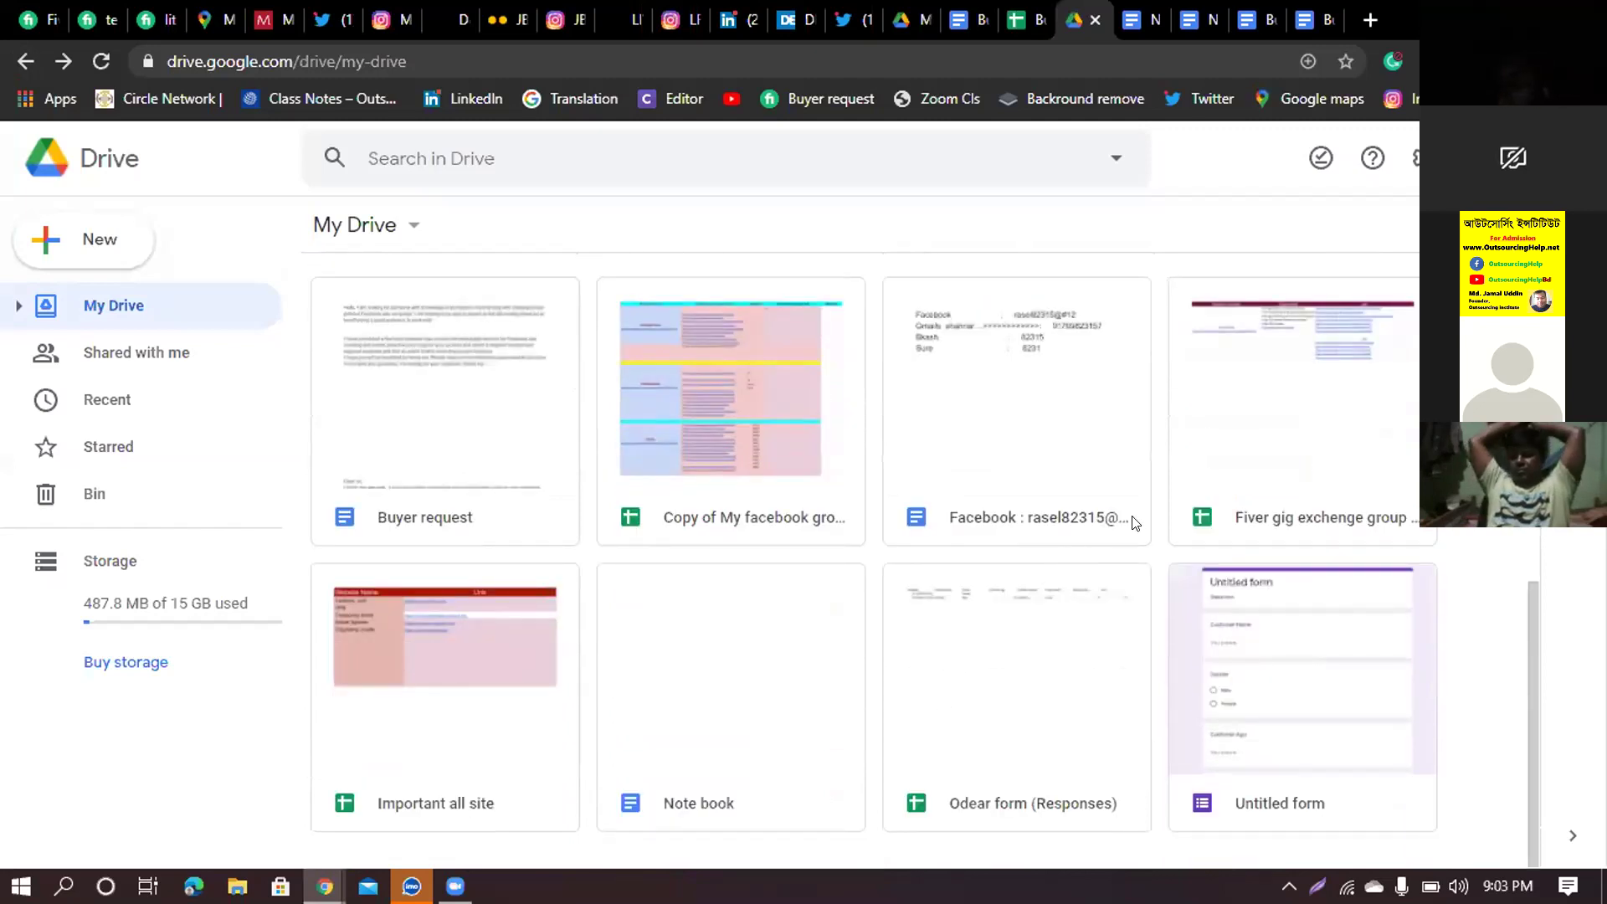
# - Open the Buyer request document from My Drive and read its saved Facebook ads request and proposal texts
pyautogui.scroll(10, 1135, 522)
pyautogui.click(988, 468)
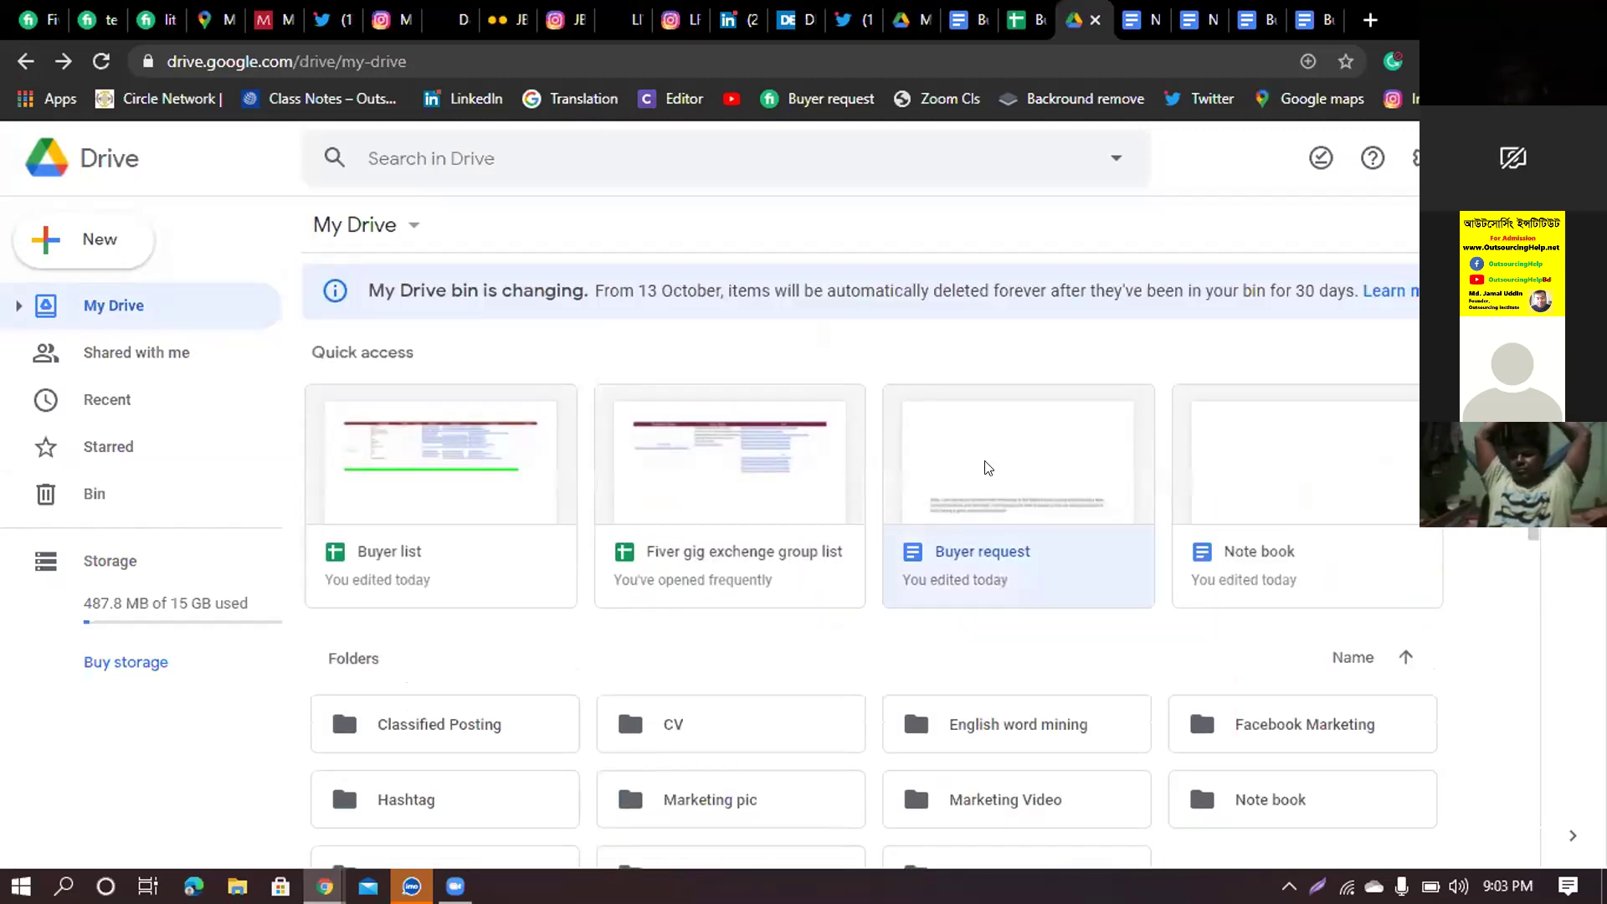
pyautogui.doubleClick(988, 468)
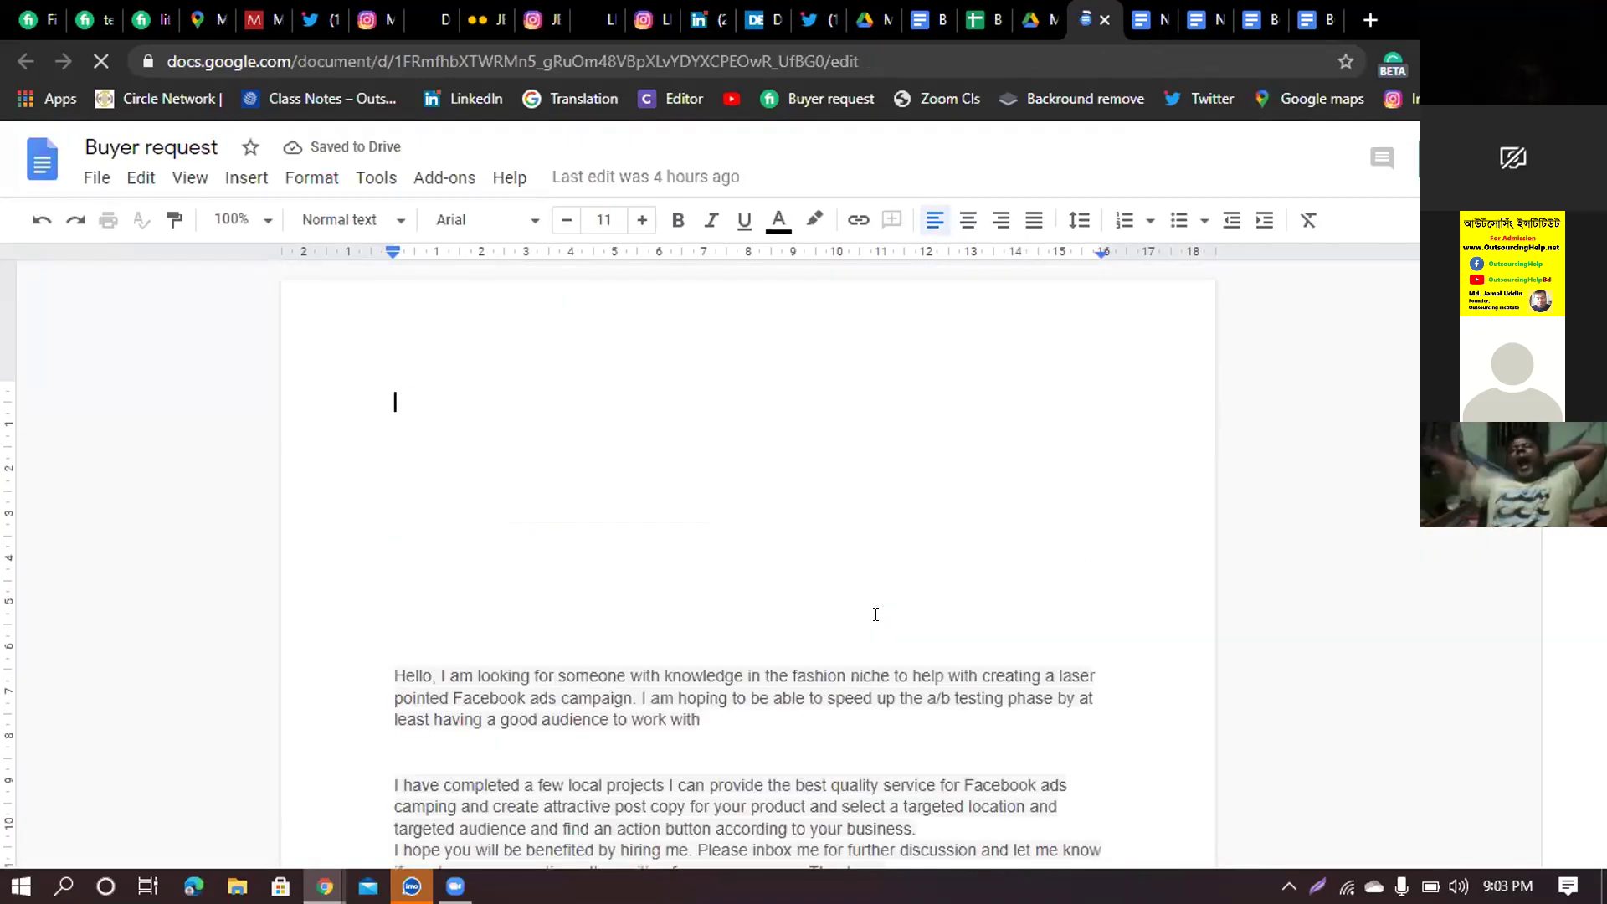
pyautogui.scroll(-4, 1306, 477)
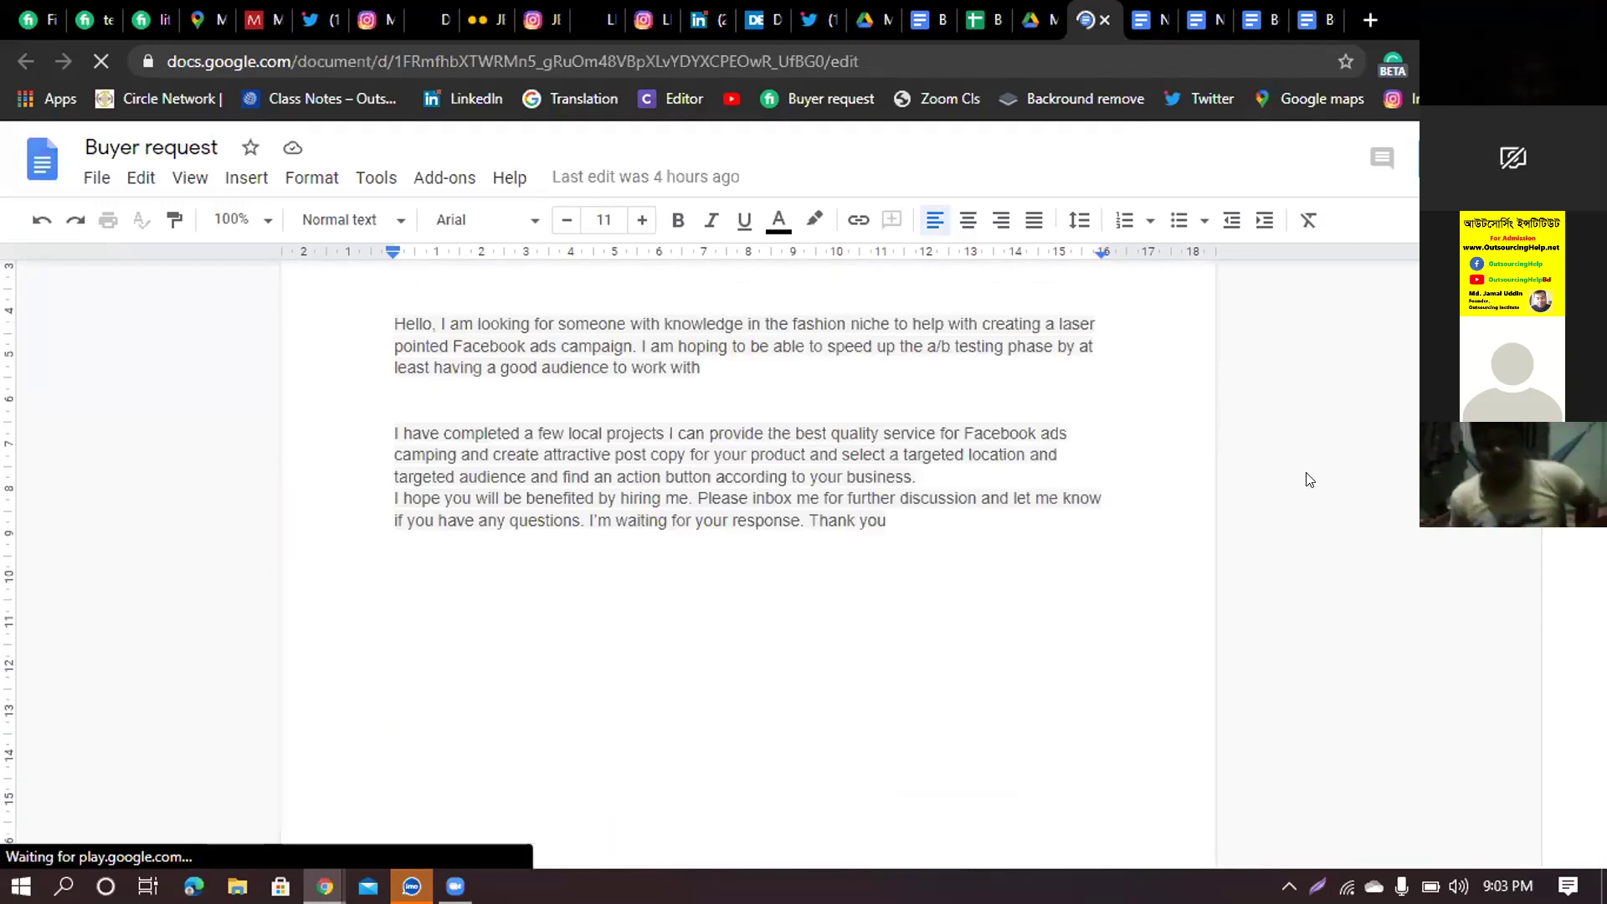
pyautogui.scroll(-6, 1310, 480)
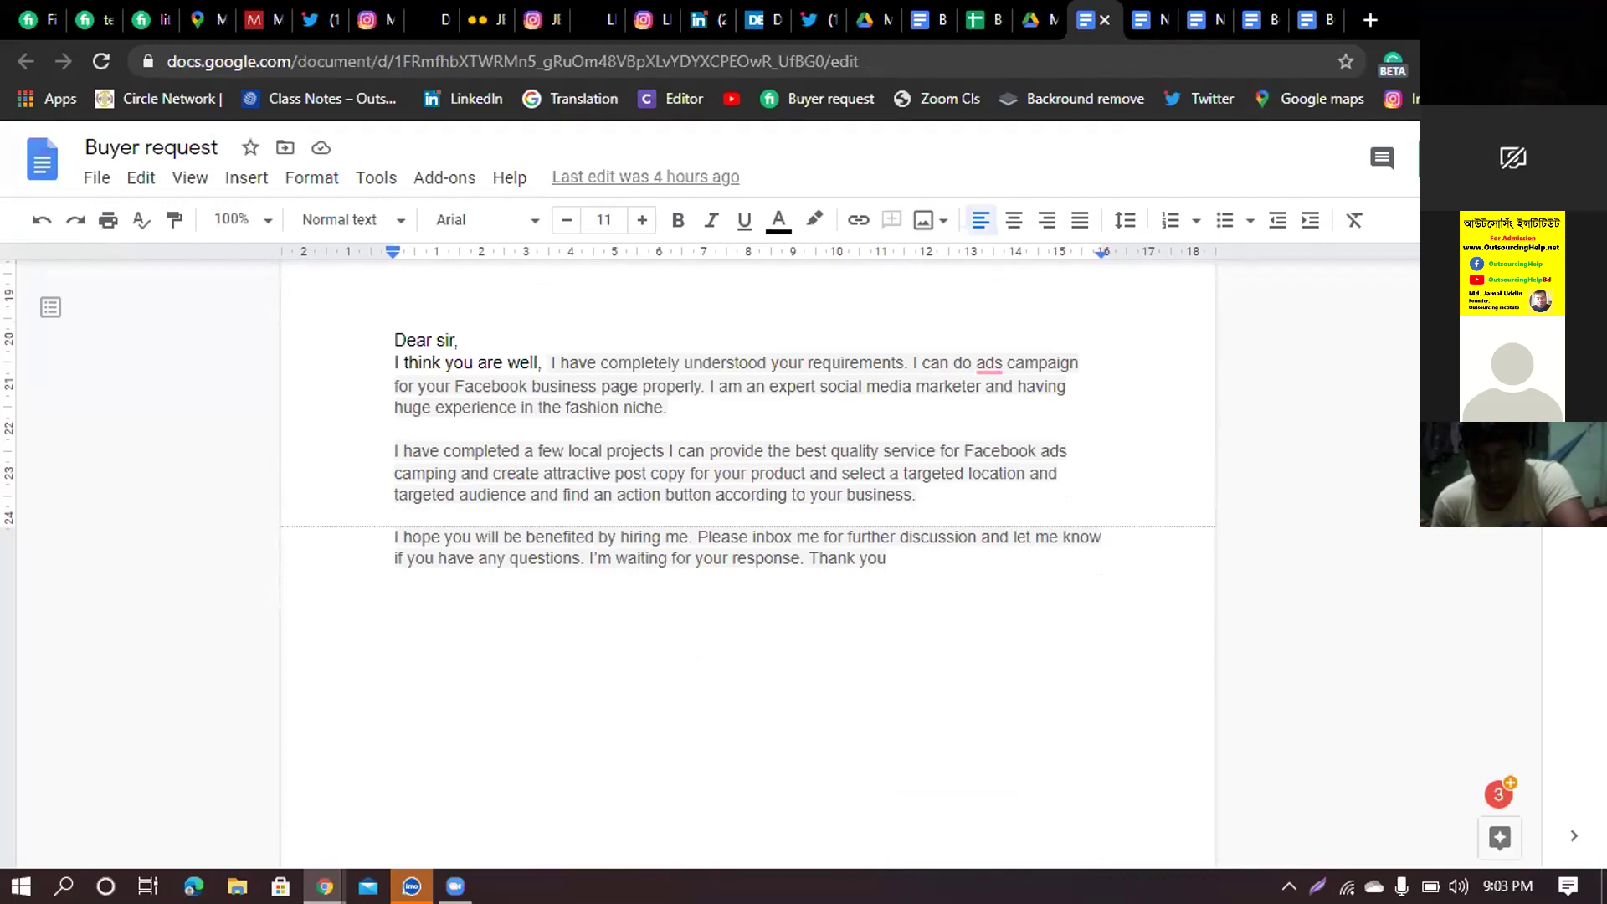
# - Close the open document, Drive, social media and store tabs one by one, back to the Matalan Leicester store page
pyautogui.click(1314, 21)
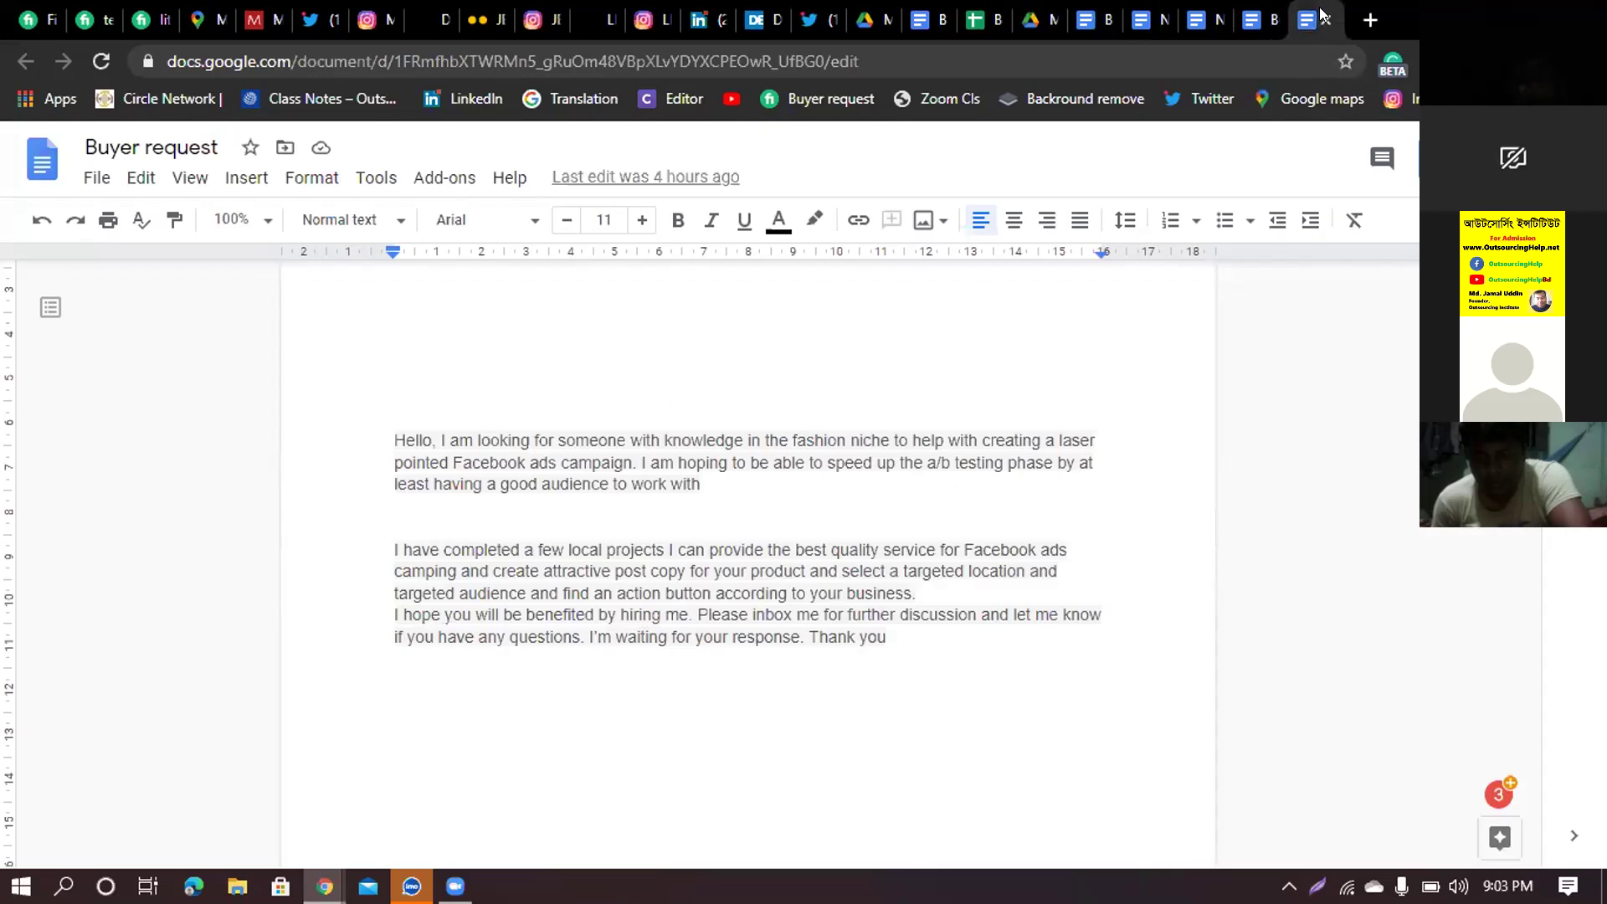
pyautogui.click(1325, 19)
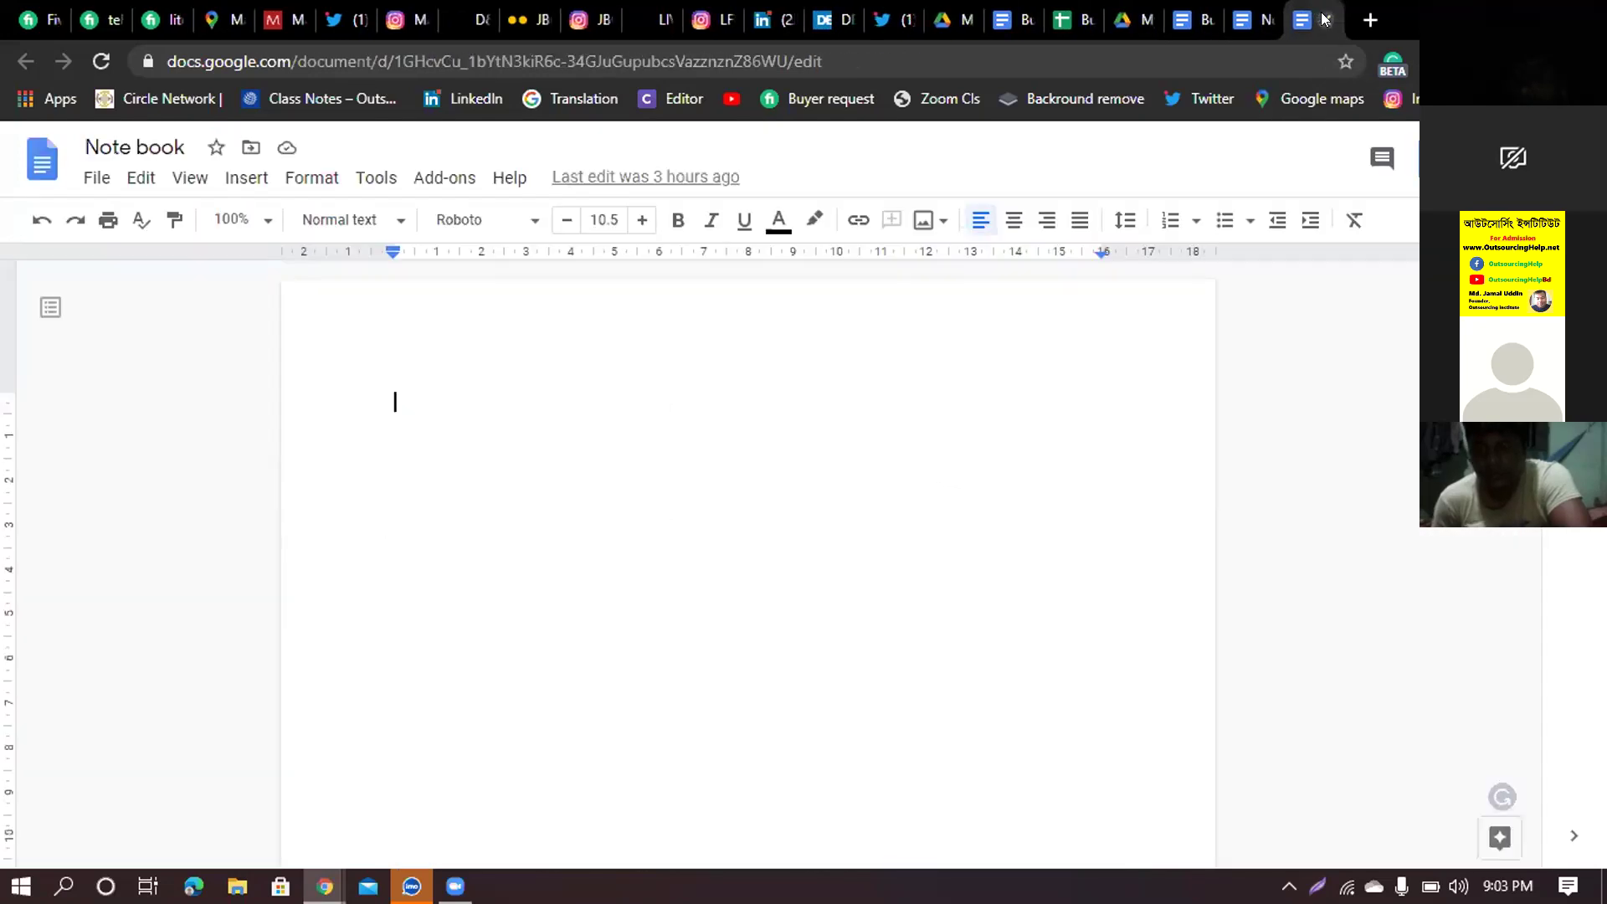
pyautogui.click(1324, 18)
pyautogui.click(1324, 19)
pyautogui.click(1322, 20)
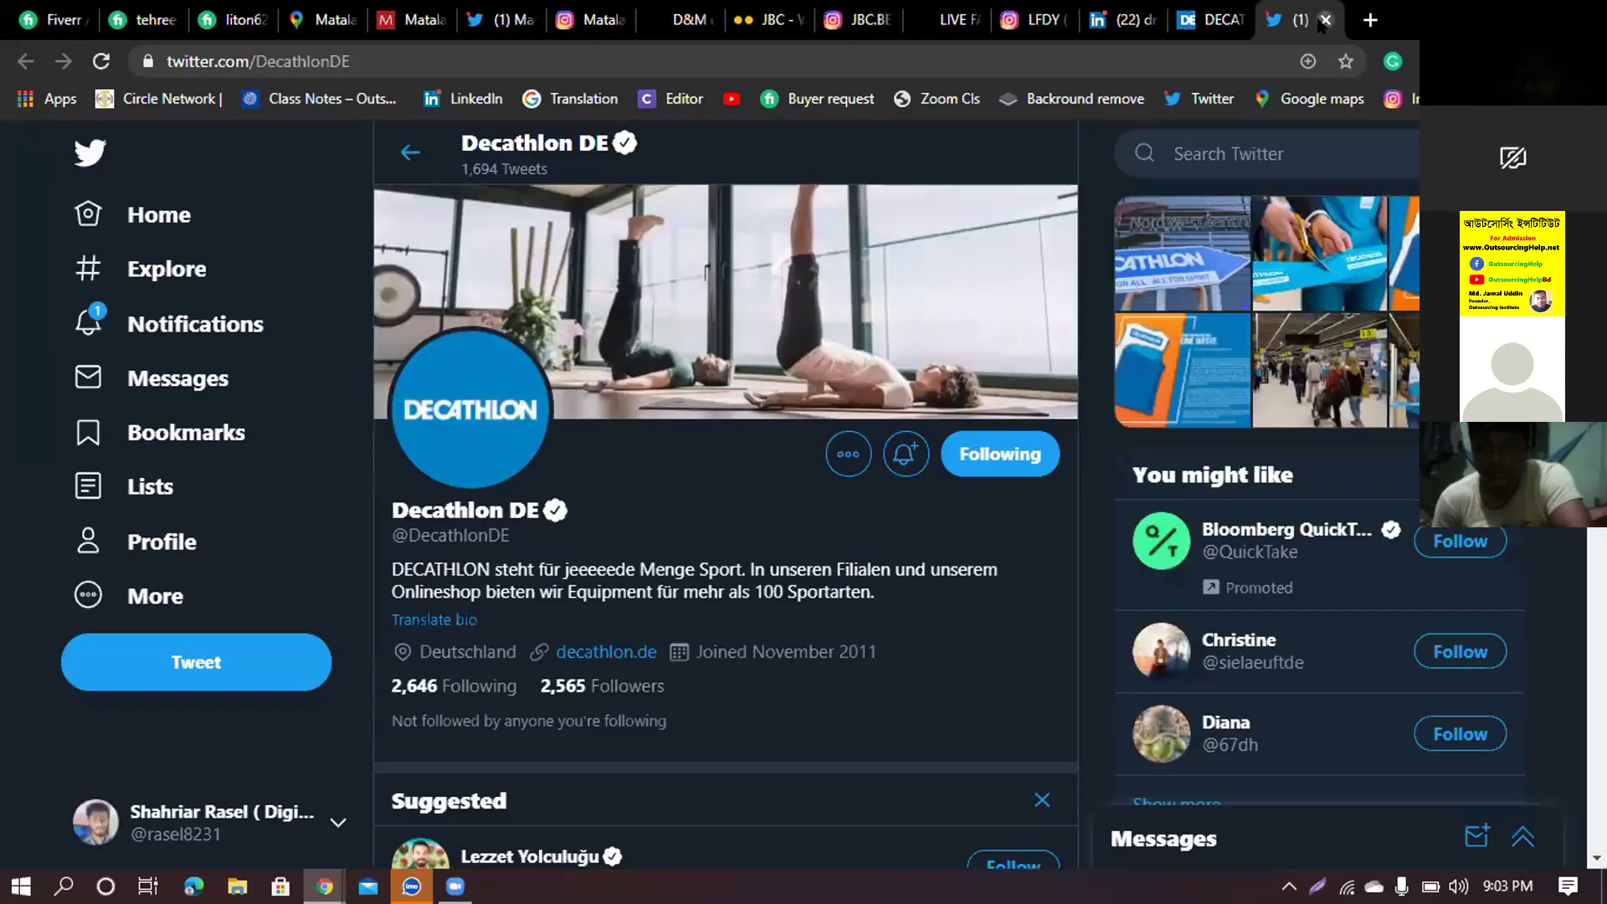
pyautogui.click(1324, 19)
pyautogui.click(1324, 19)
pyautogui.click(1324, 19)
pyautogui.click(1324, 19)
pyautogui.click(1323, 19)
pyautogui.click(1323, 19)
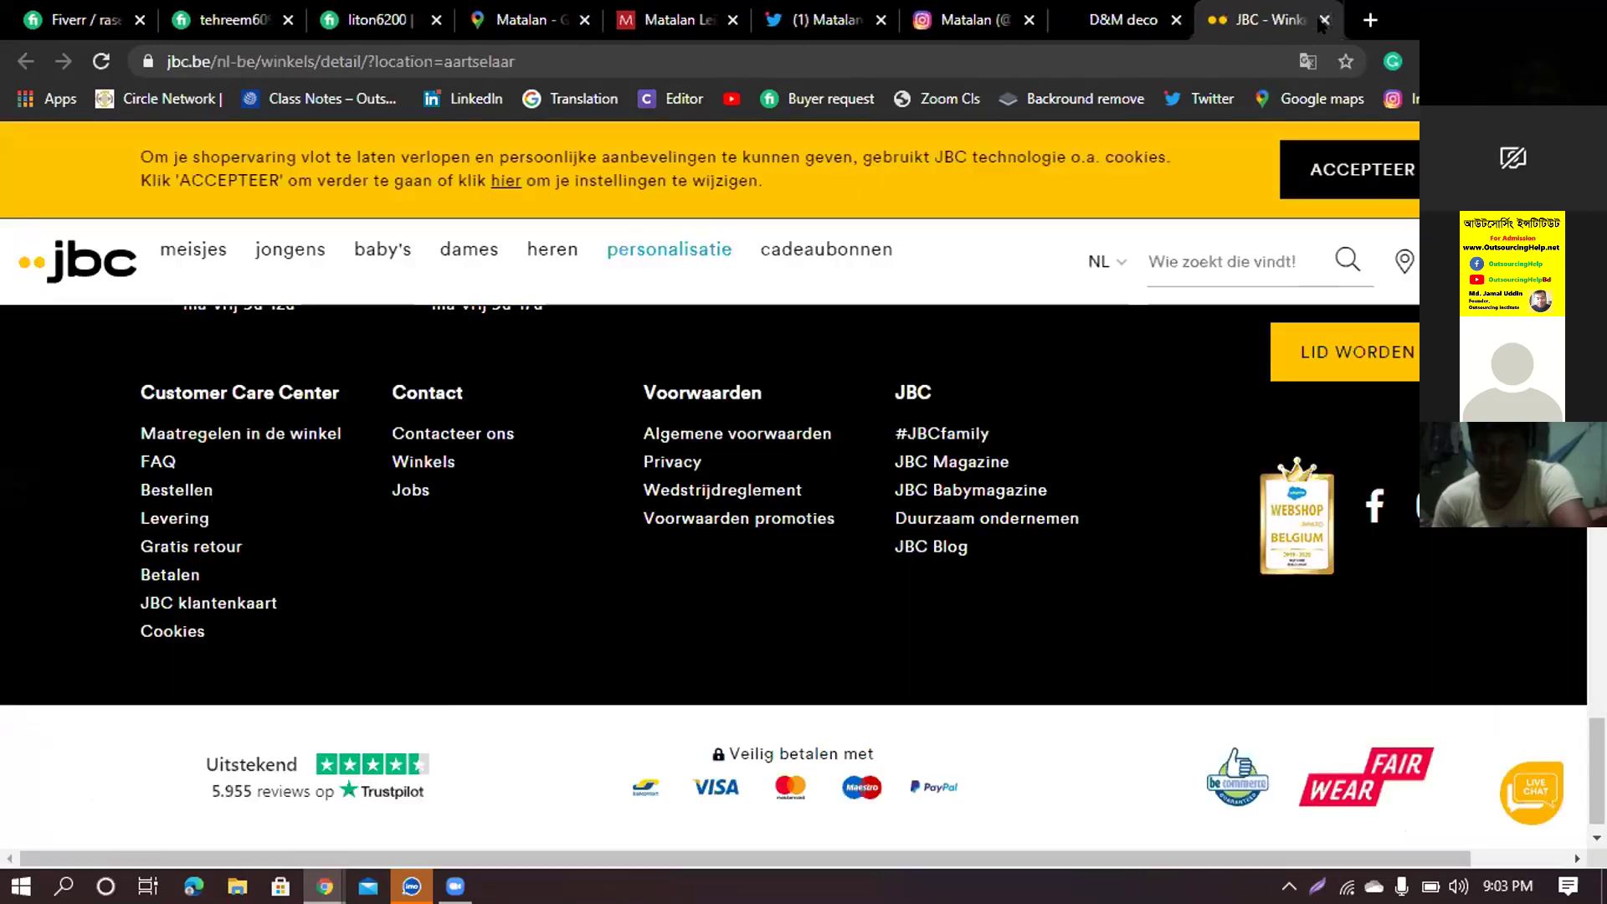
pyautogui.click(1324, 19)
pyautogui.click(1323, 20)
pyautogui.click(1325, 19)
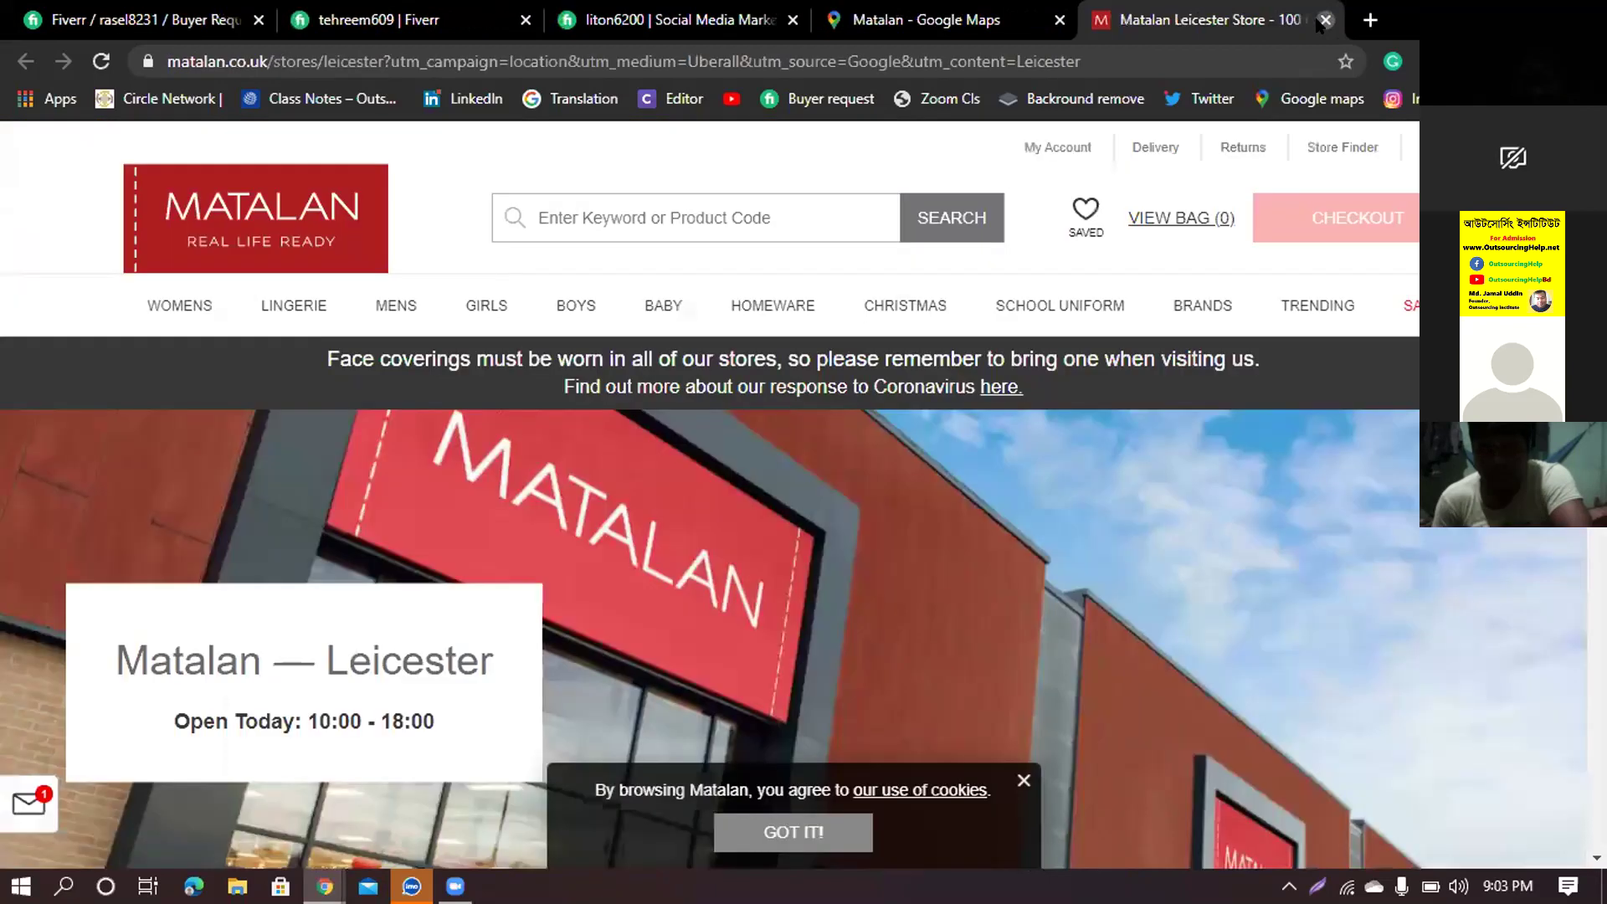
# - Close the browser window with the remaining tabs and start a fresh one with a new tab
pyautogui.hotkey('alt', 'F4')
pyautogui.doubleClick(1174, 48)
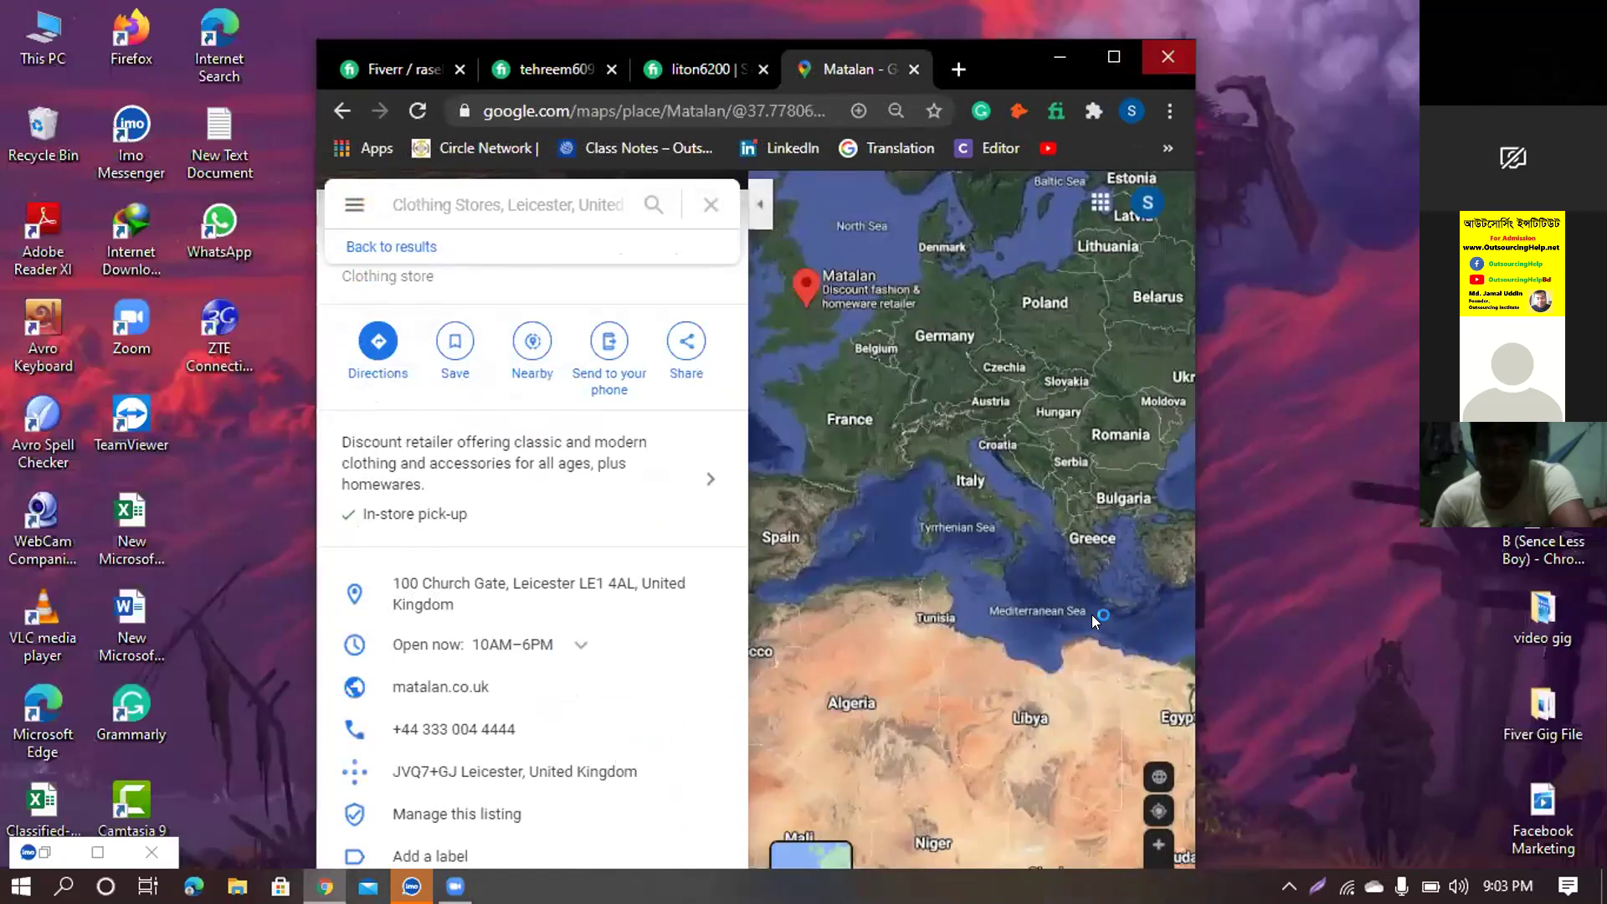
pyautogui.press('super+d')
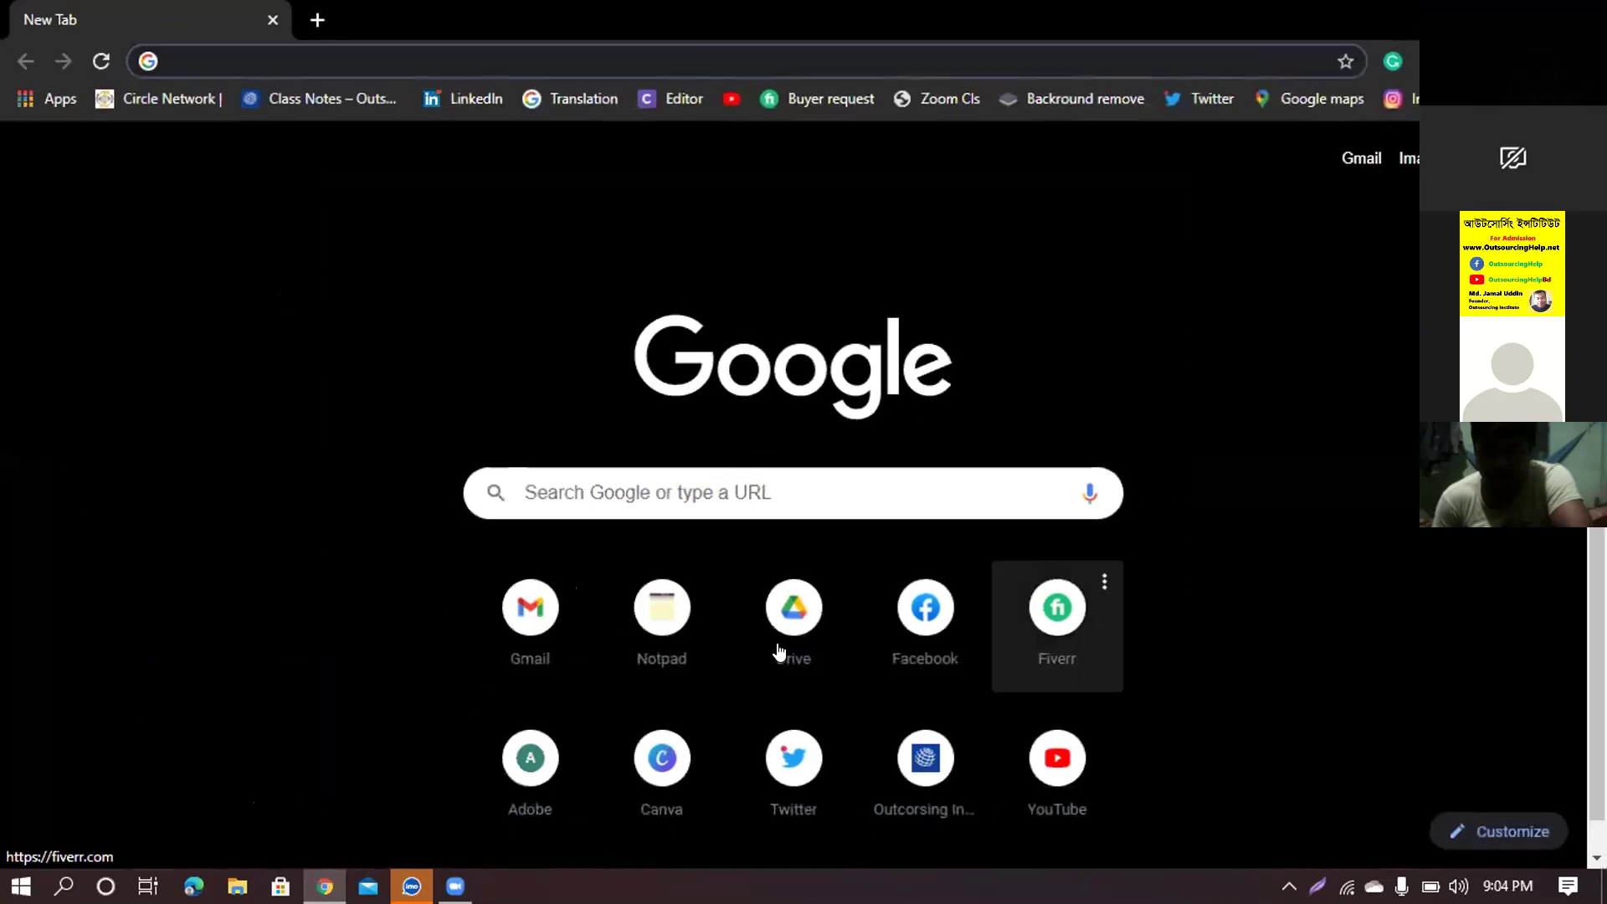
# - Open Fiverr, Google Drive, Twitter and Instagram in separate tabs and switch to My Drive
pyautogui.click(1057, 608)
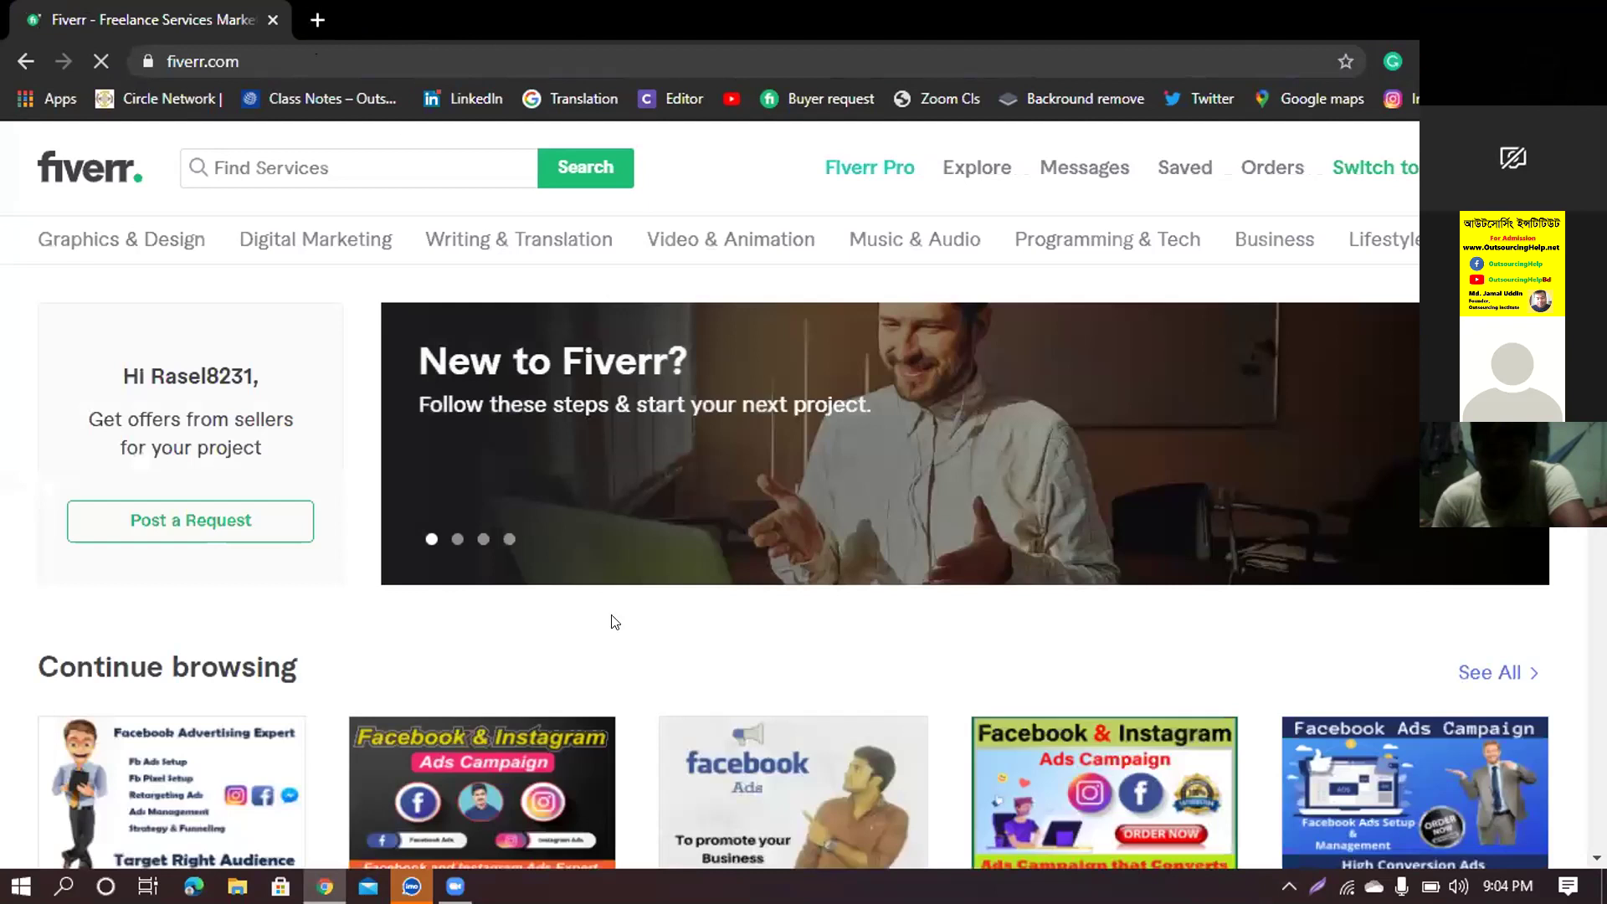
pyautogui.hotkey('ctrl', 't')
pyautogui.click(783, 642)
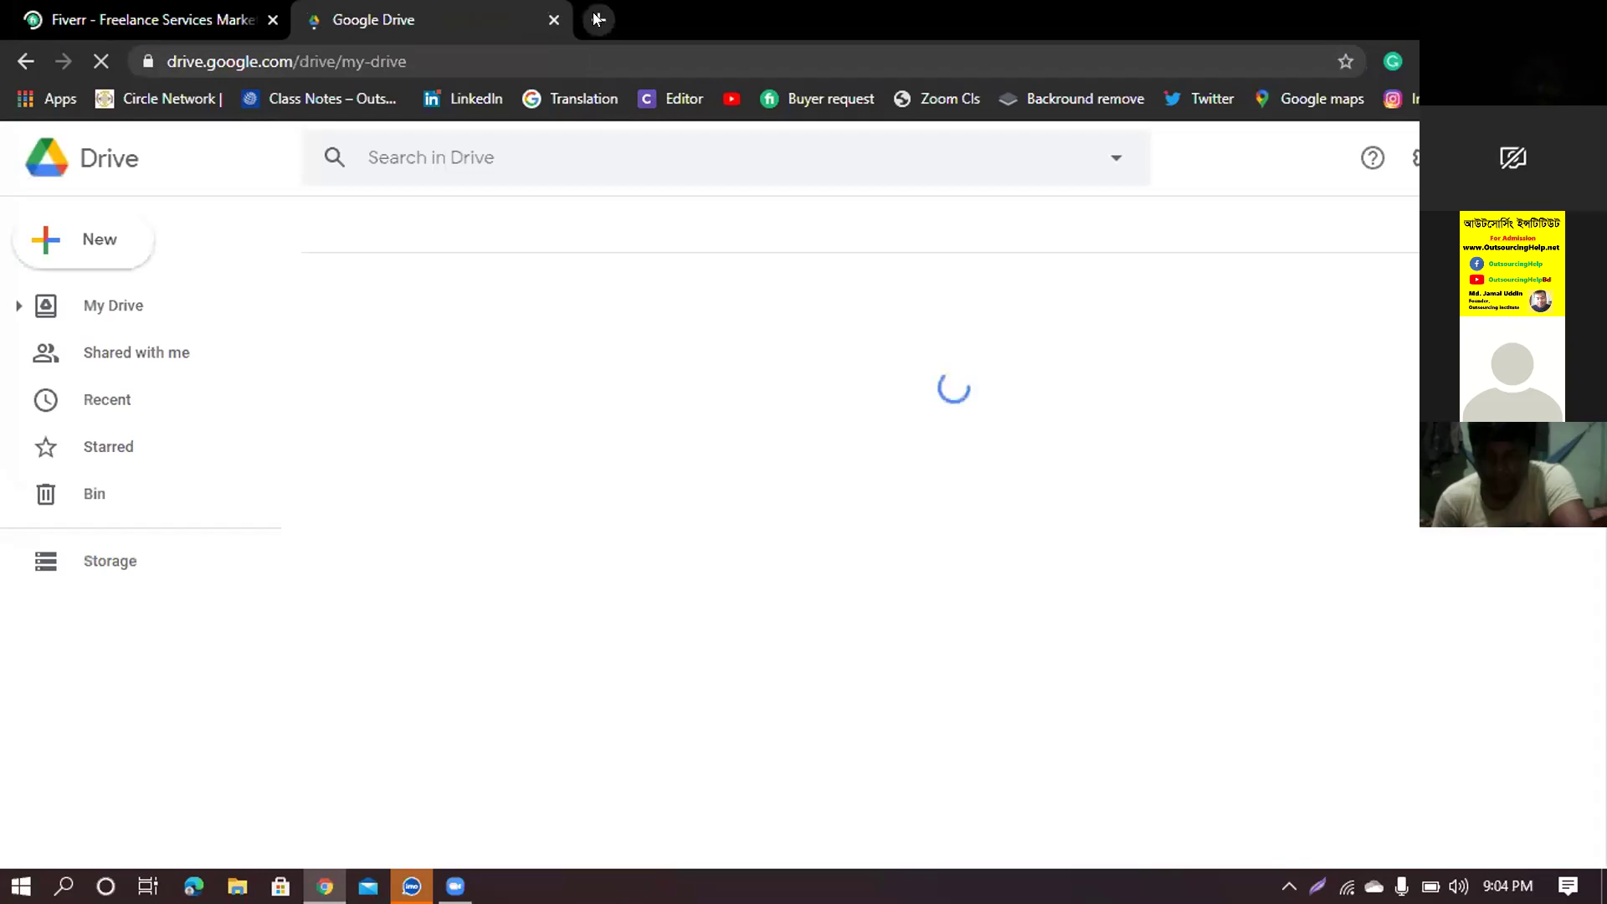
pyautogui.hotkey('ctrl', 't')
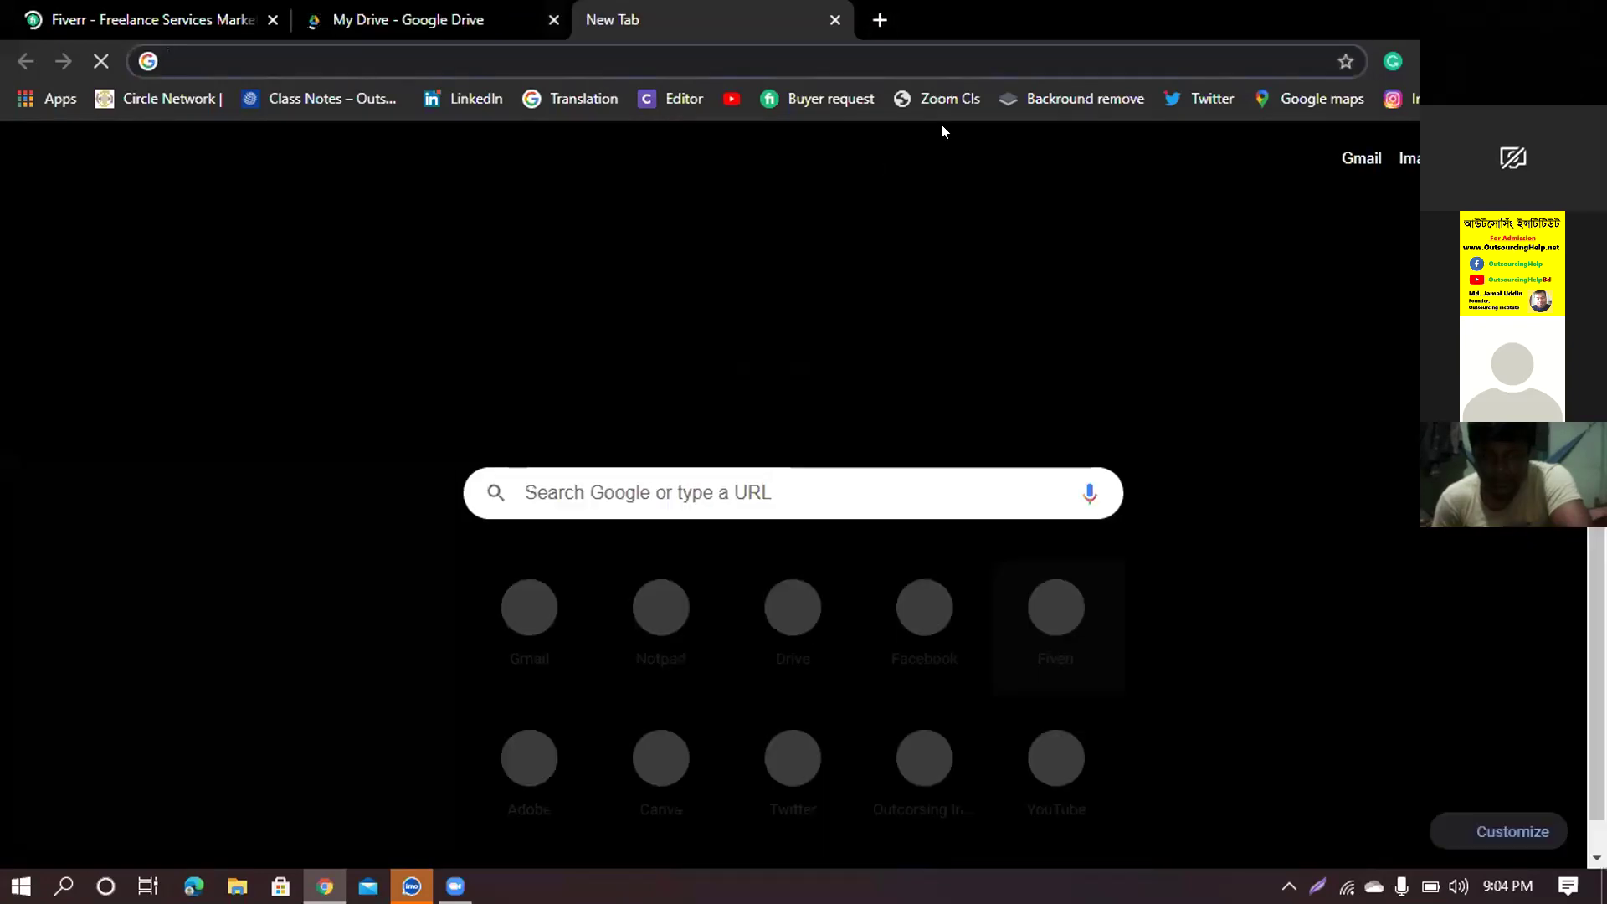
pyautogui.middleClick(1204, 97)
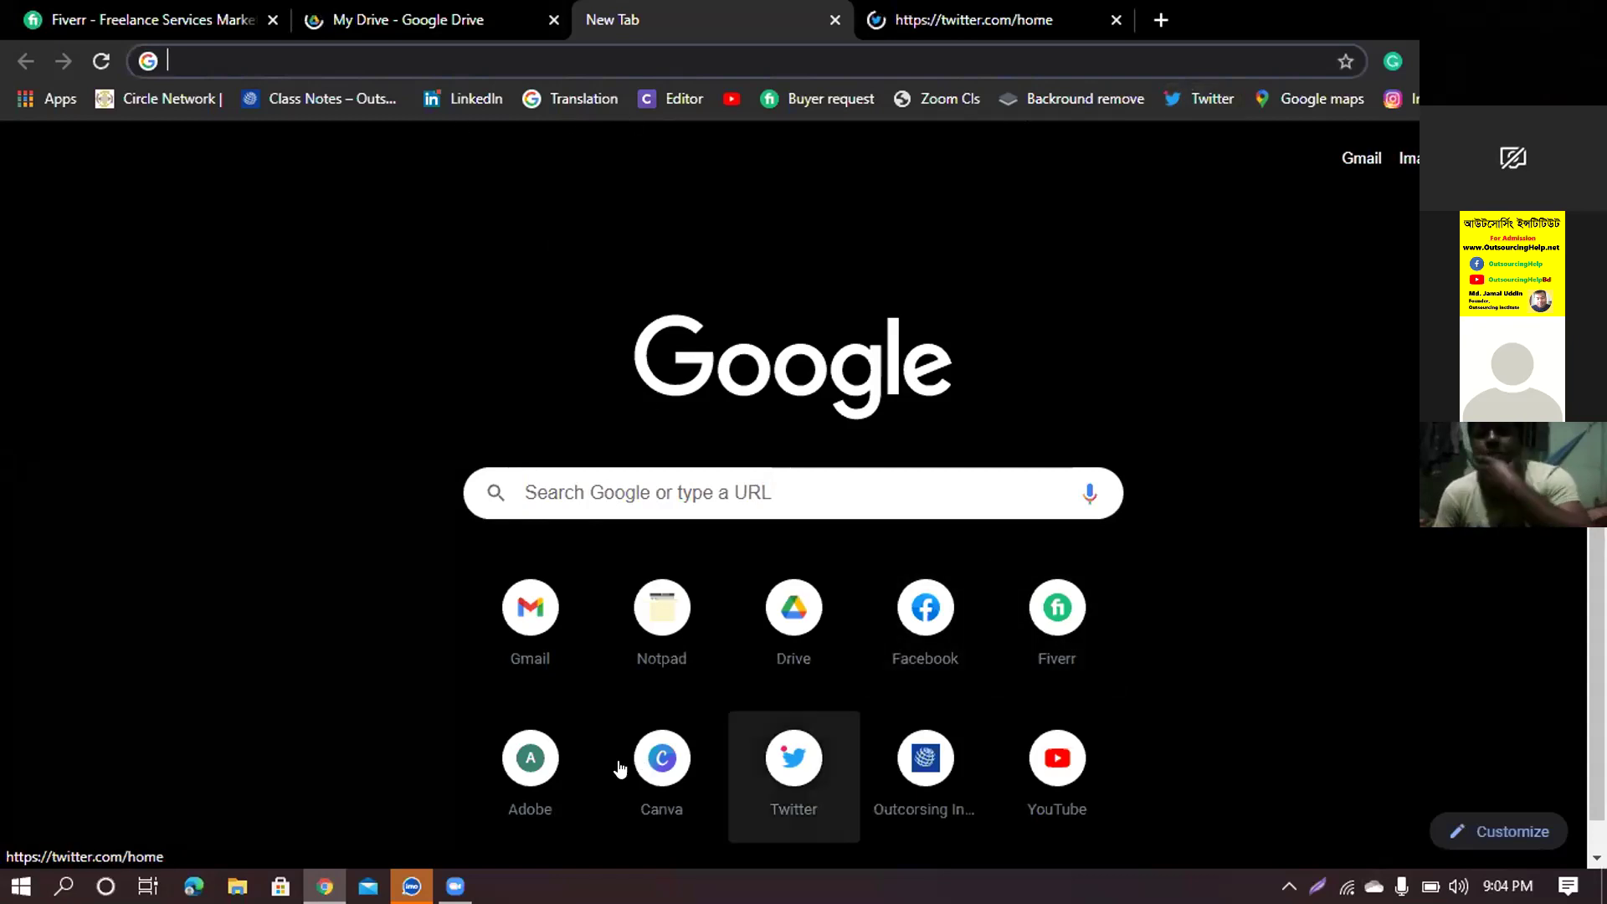
pyautogui.middleClick(1391, 98)
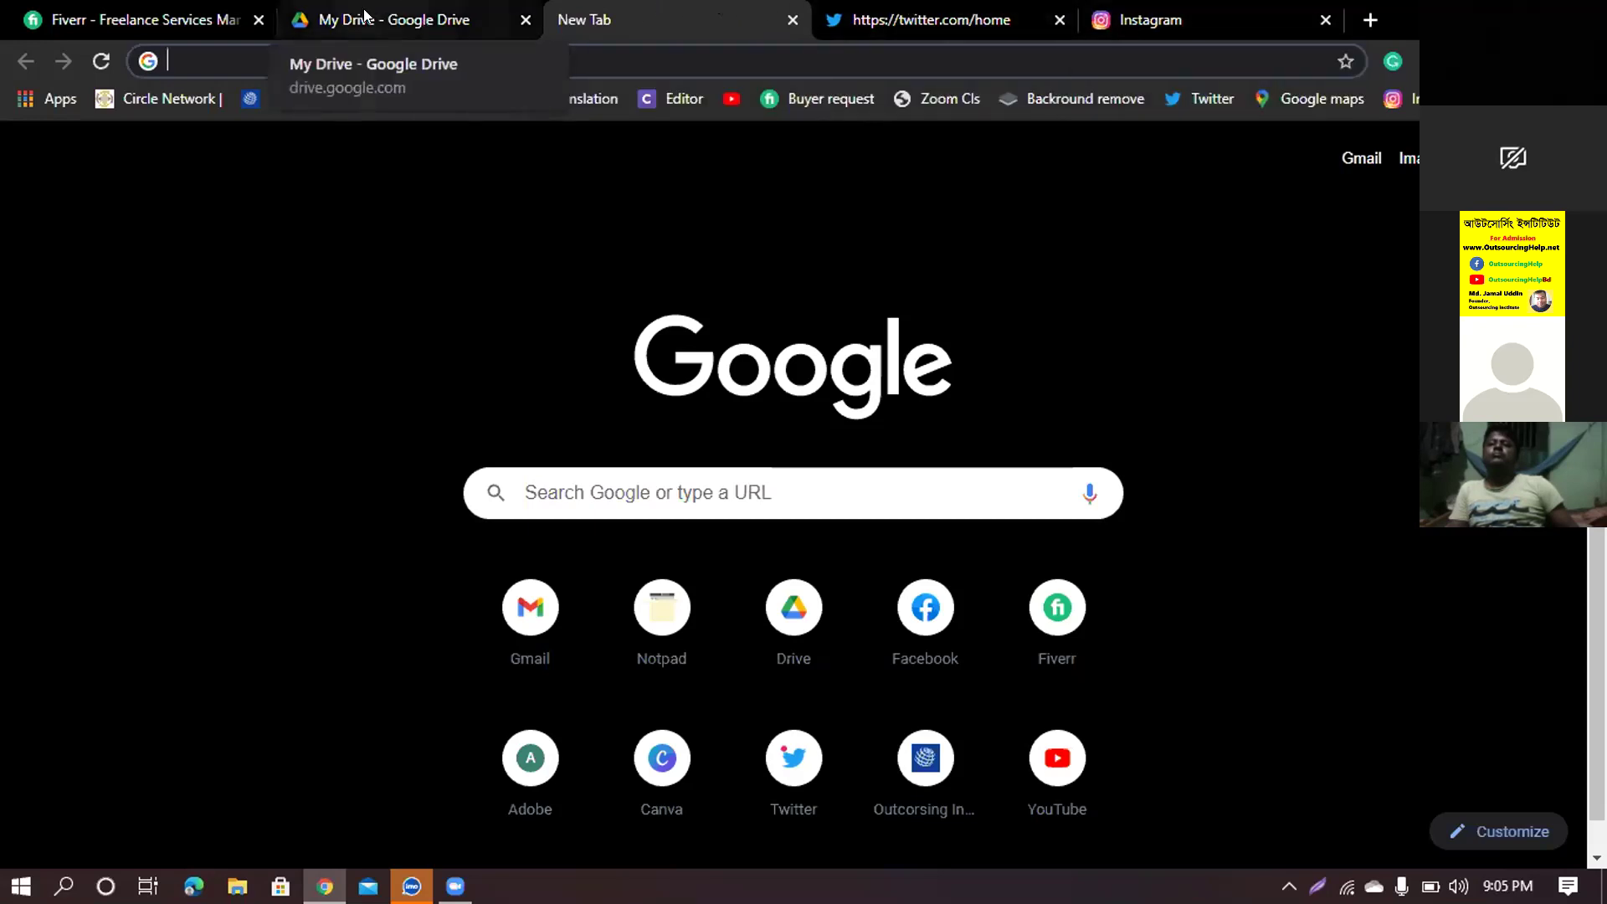
pyautogui.hotkey('ctrl', 'shift', 'Tab')
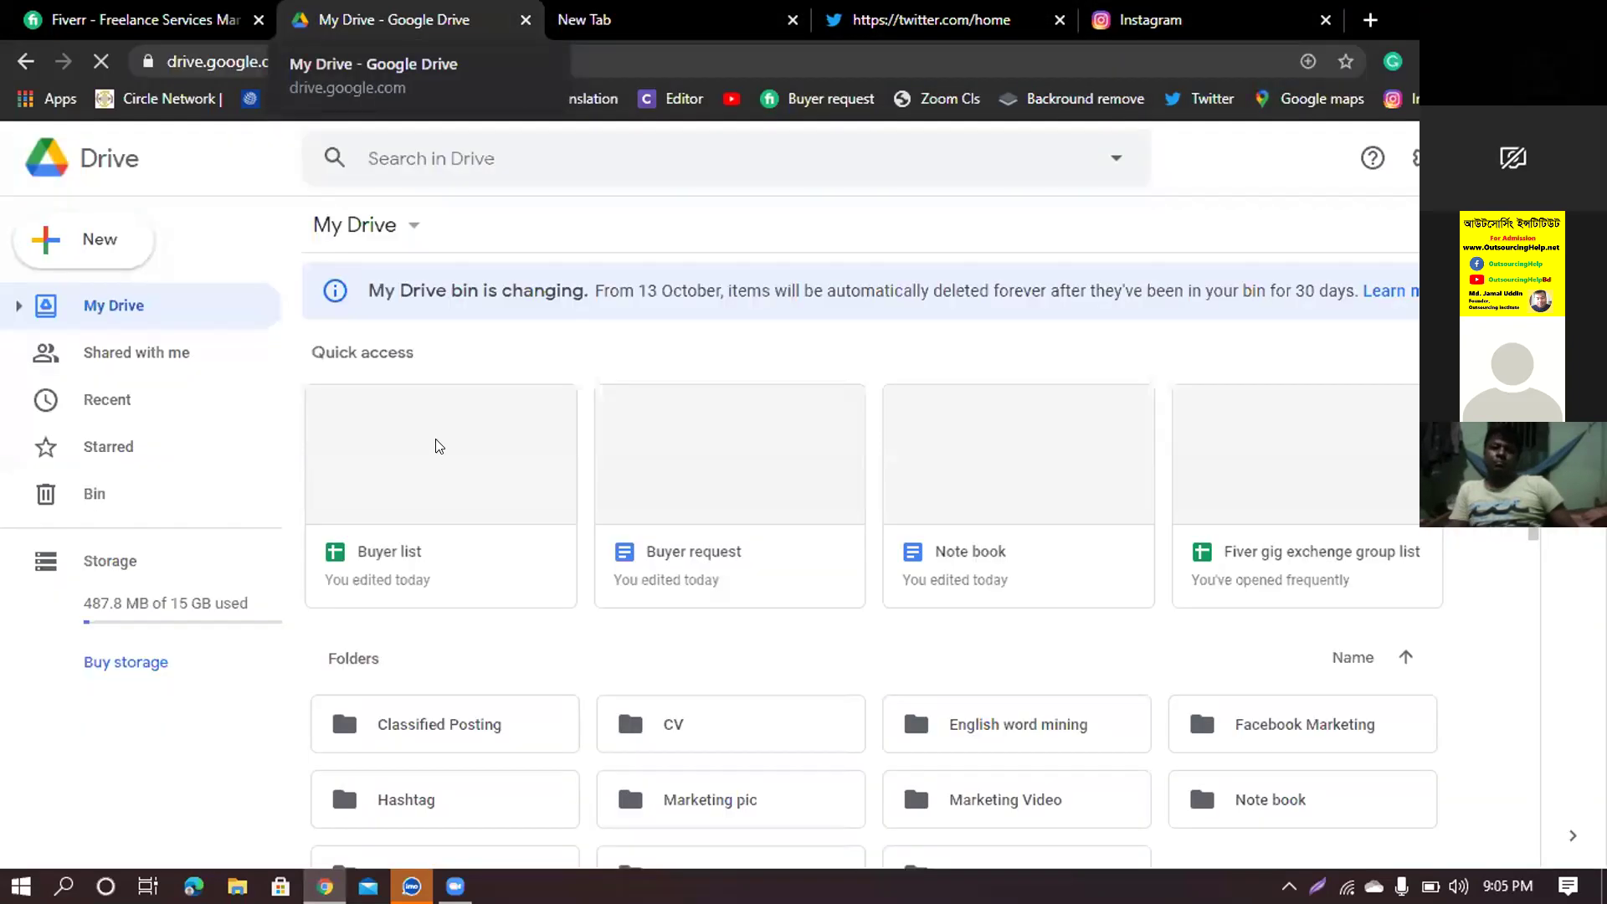
# - Open the Buyer list spreadsheet from My Drive, and load Google Maps in a new tab through a Google search for "maps"
pyautogui.click(1150, 557)
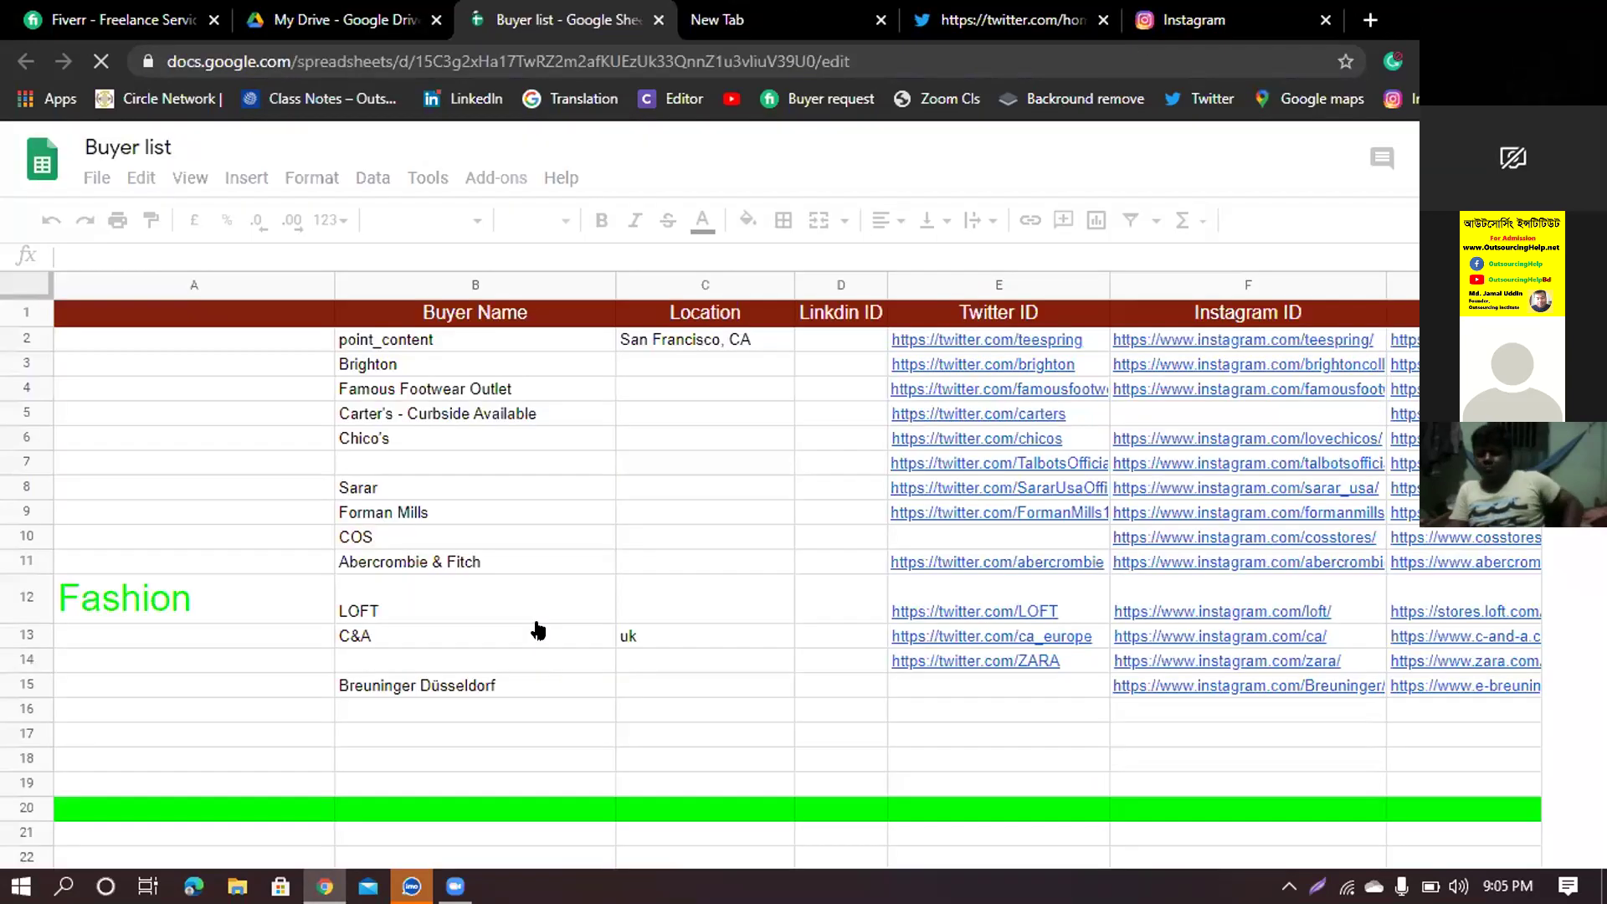
pyautogui.hotkey('ctrl', 't')
pyautogui.click(614, 492)
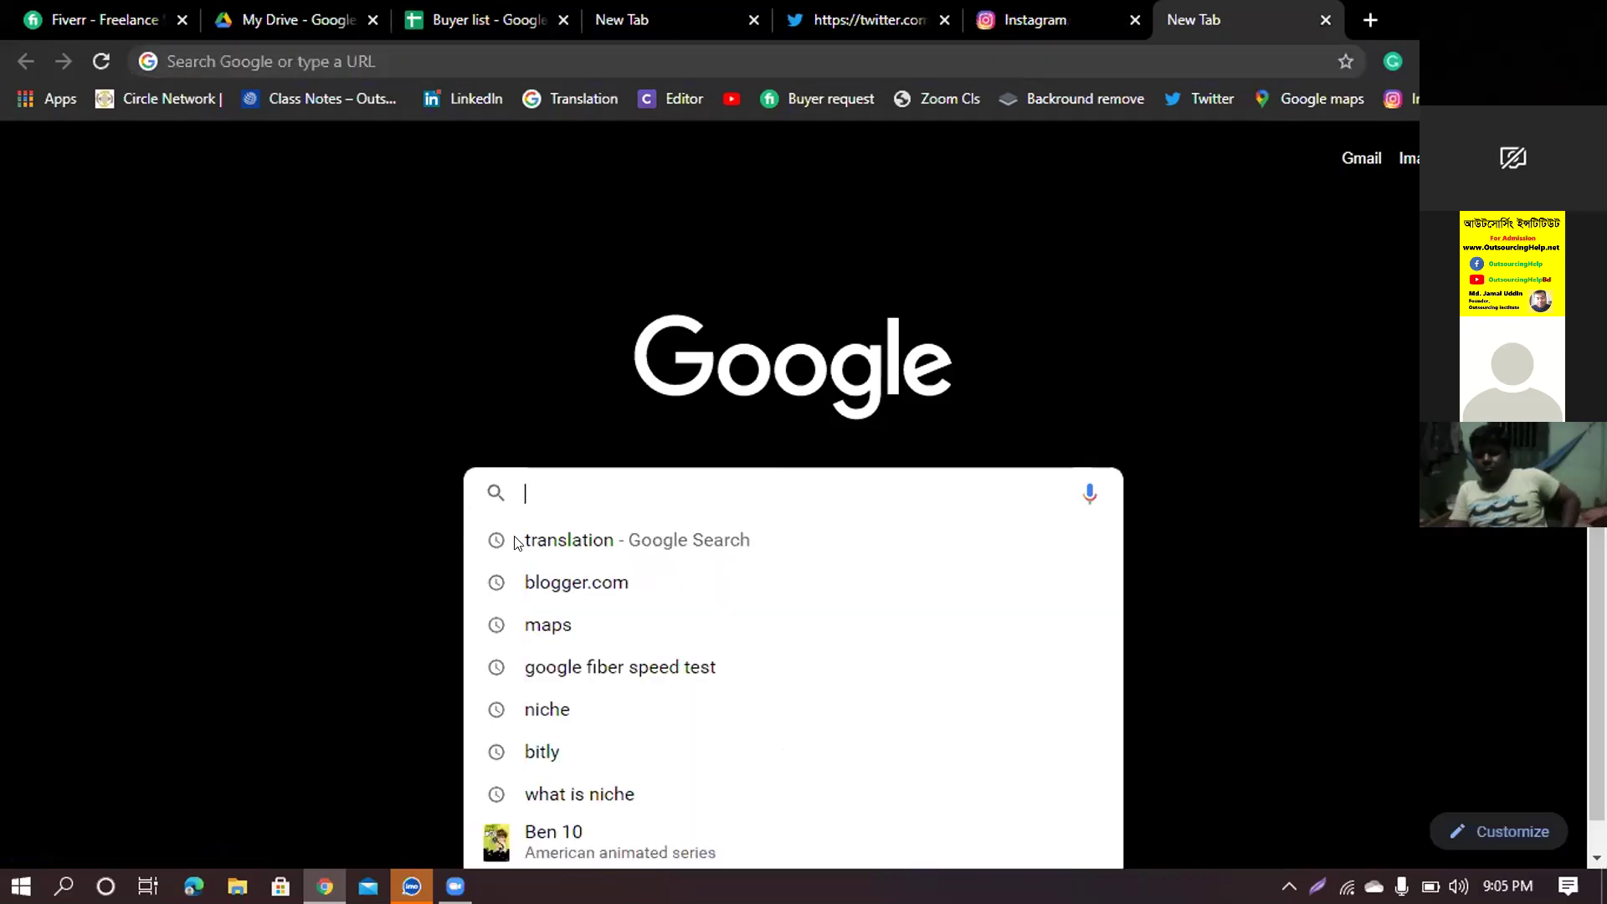
pyautogui.click(553, 619)
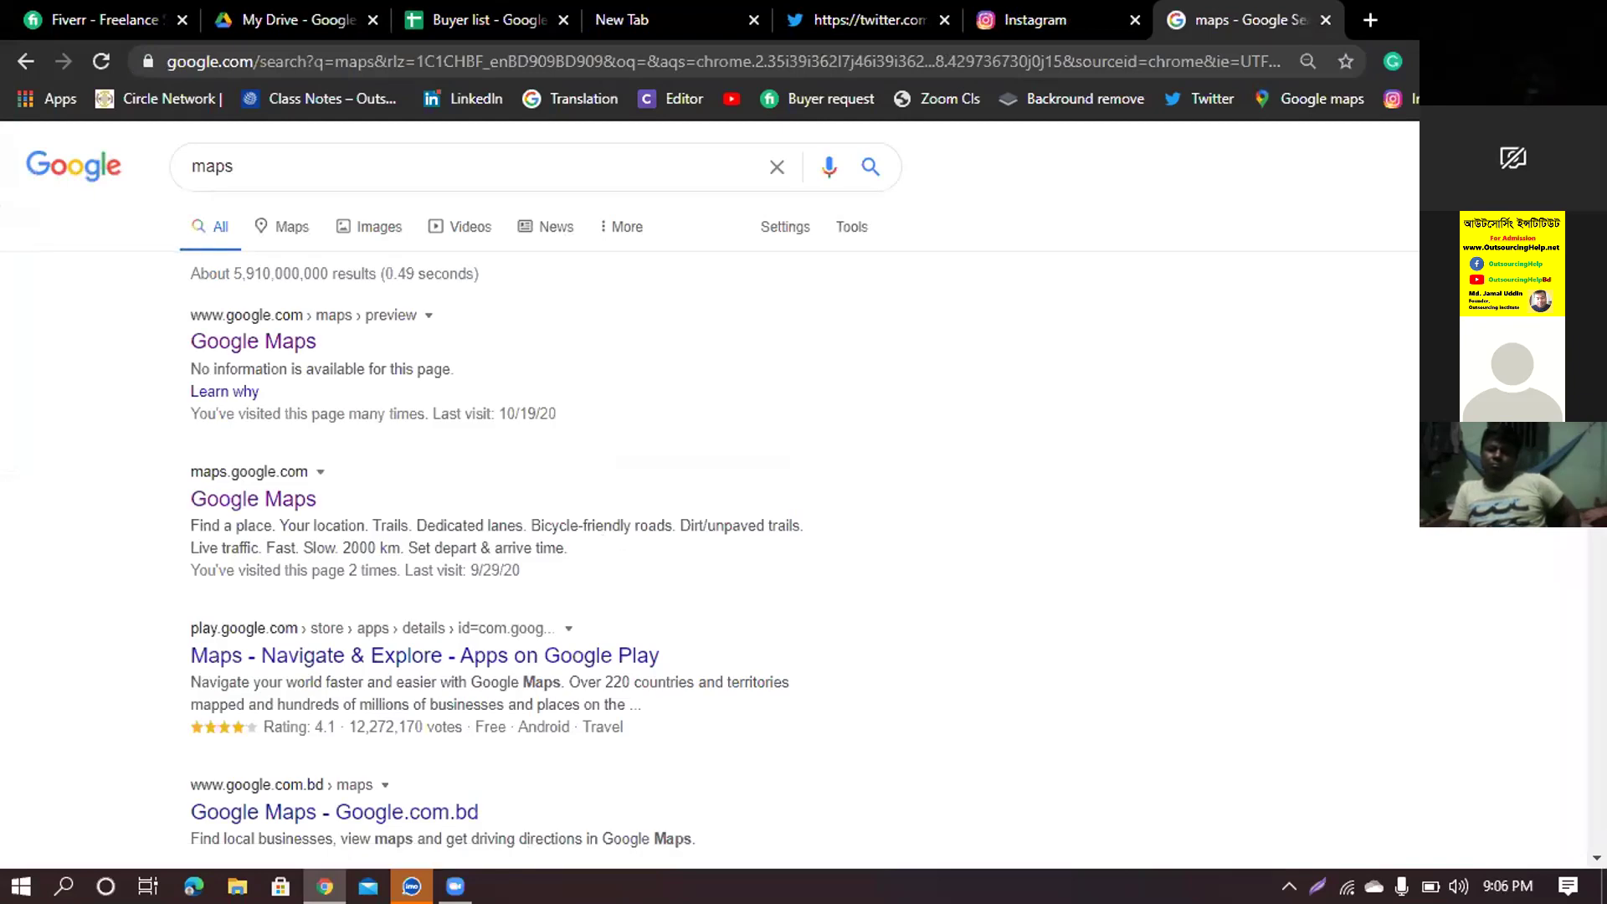
pyautogui.click(255, 345)
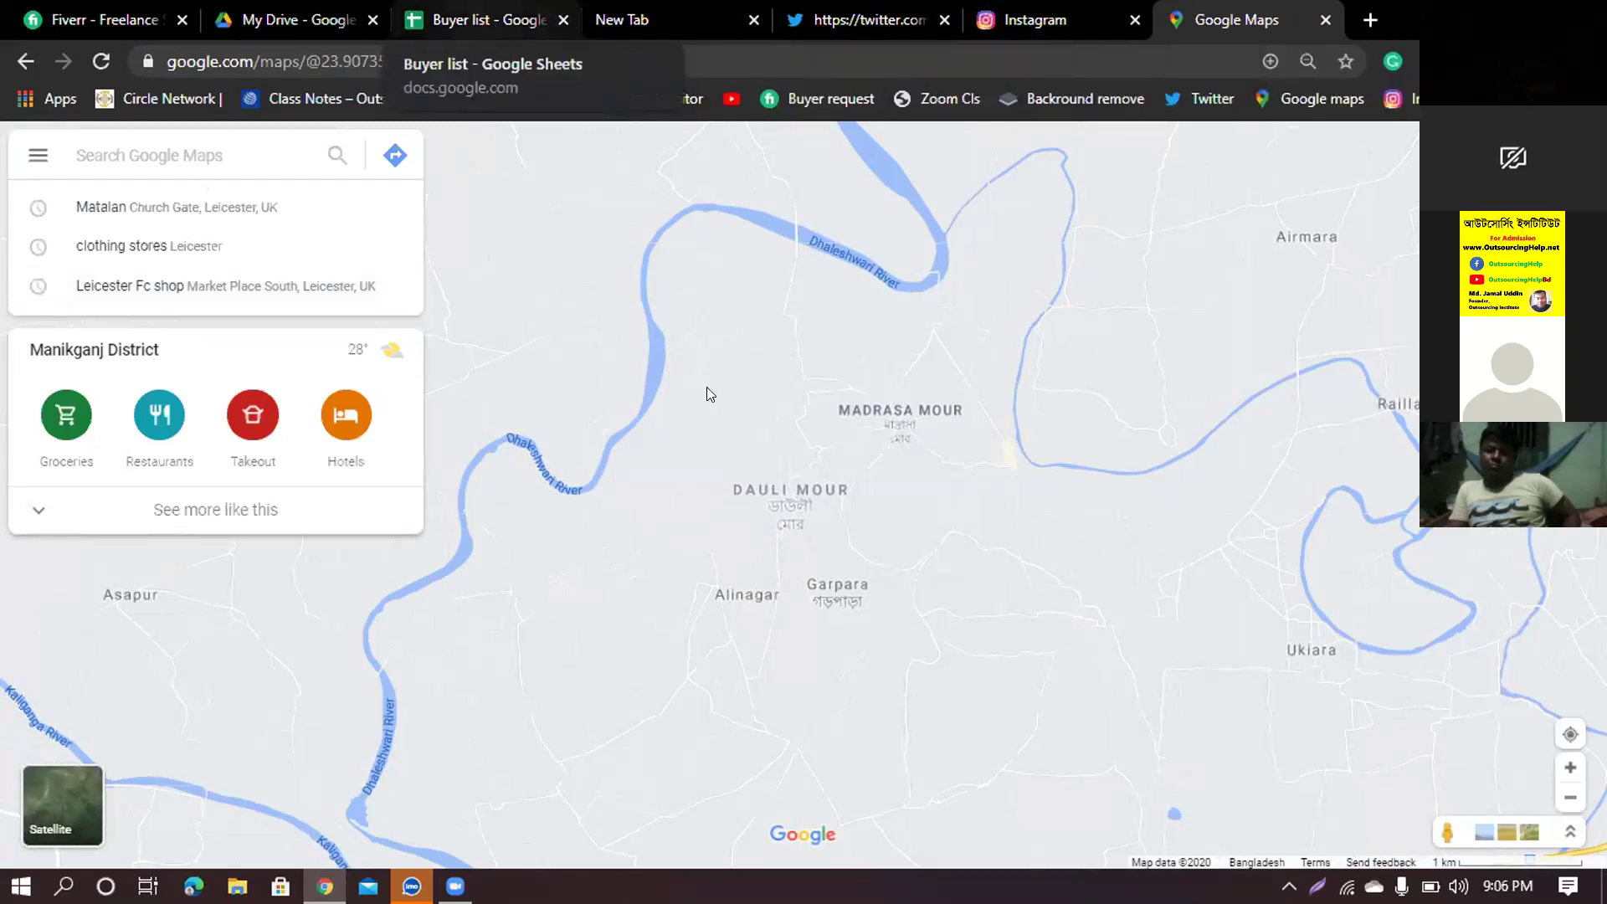
# - Check the Buyer list spreadsheet, and rerun the recent "clothing stores" search in Google Maps
pyautogui.hotkey('ctrl', '3')
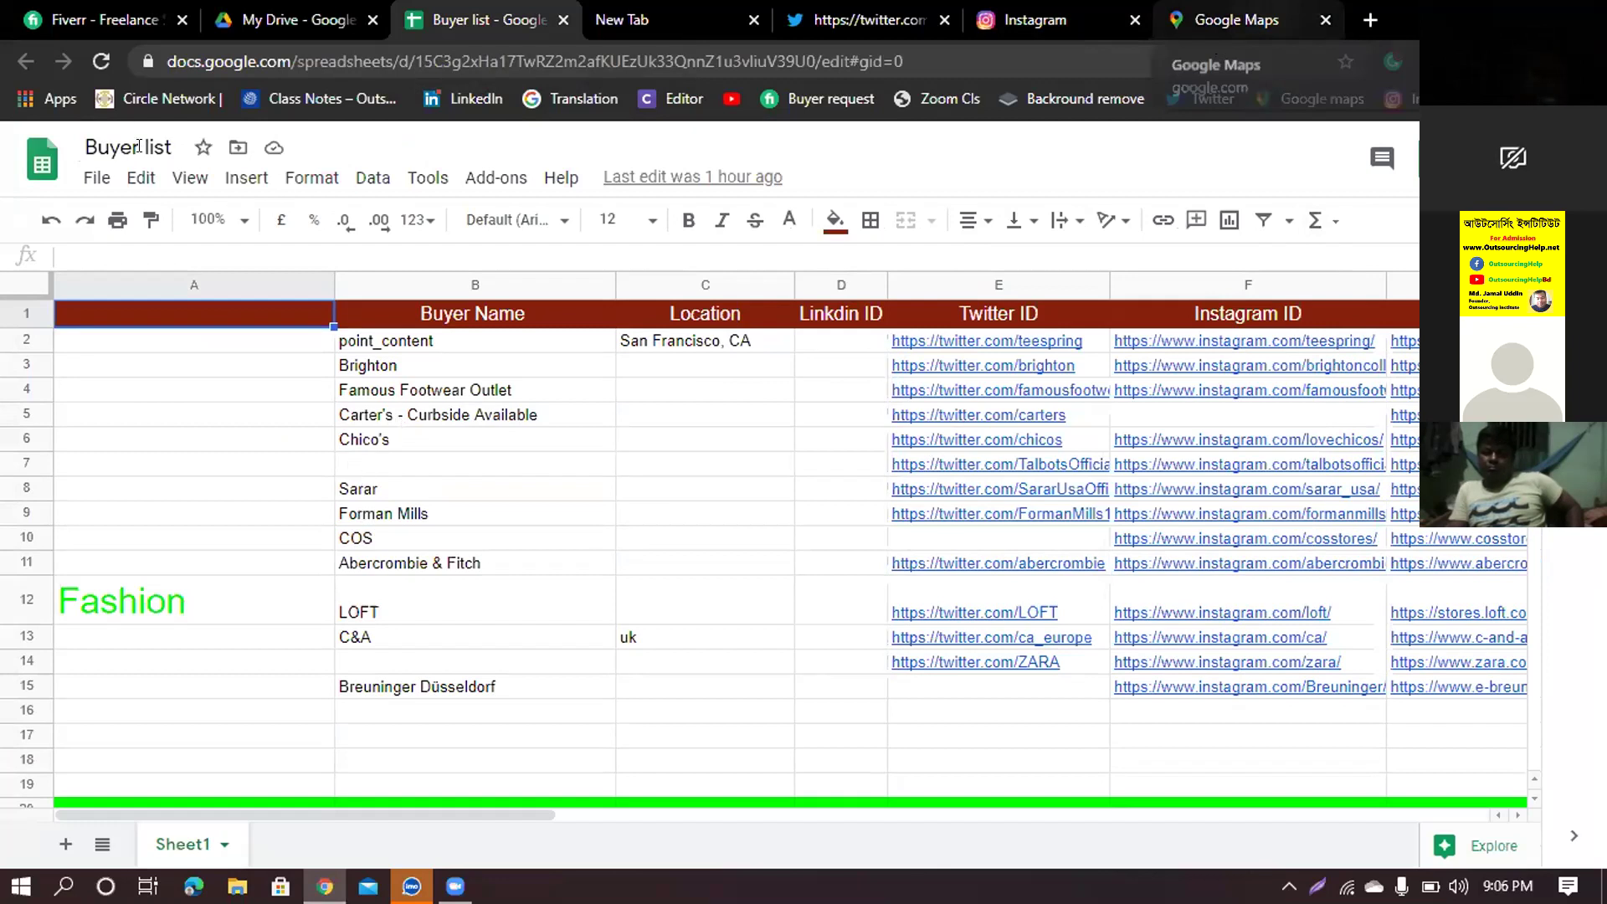
pyautogui.hotkey('ctrl', '7')
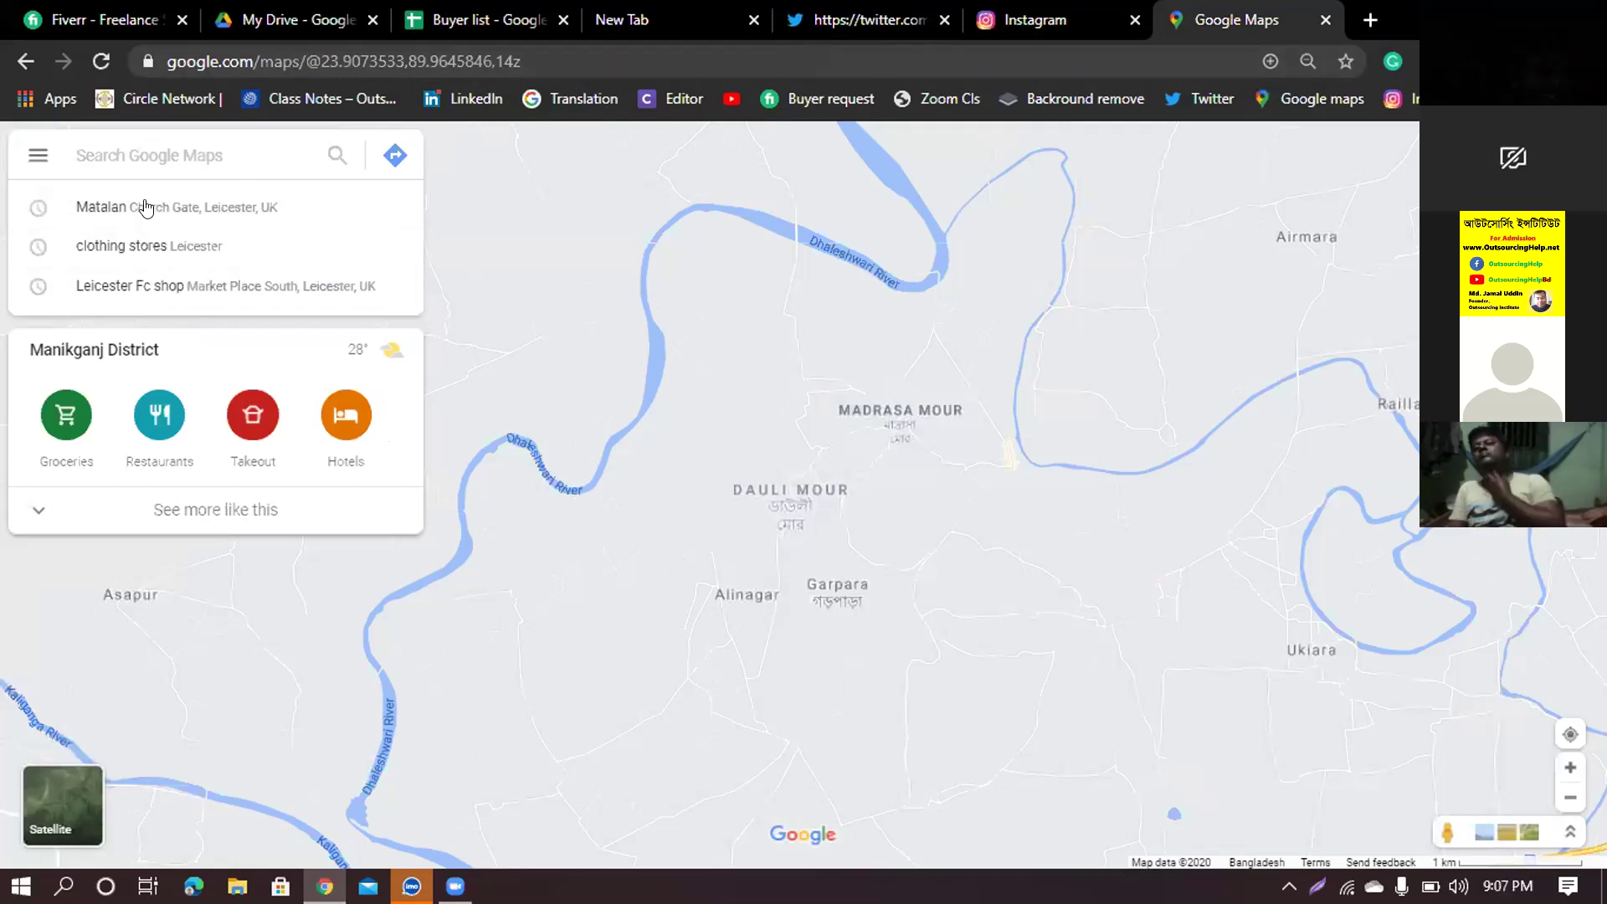
pyautogui.click(162, 261)
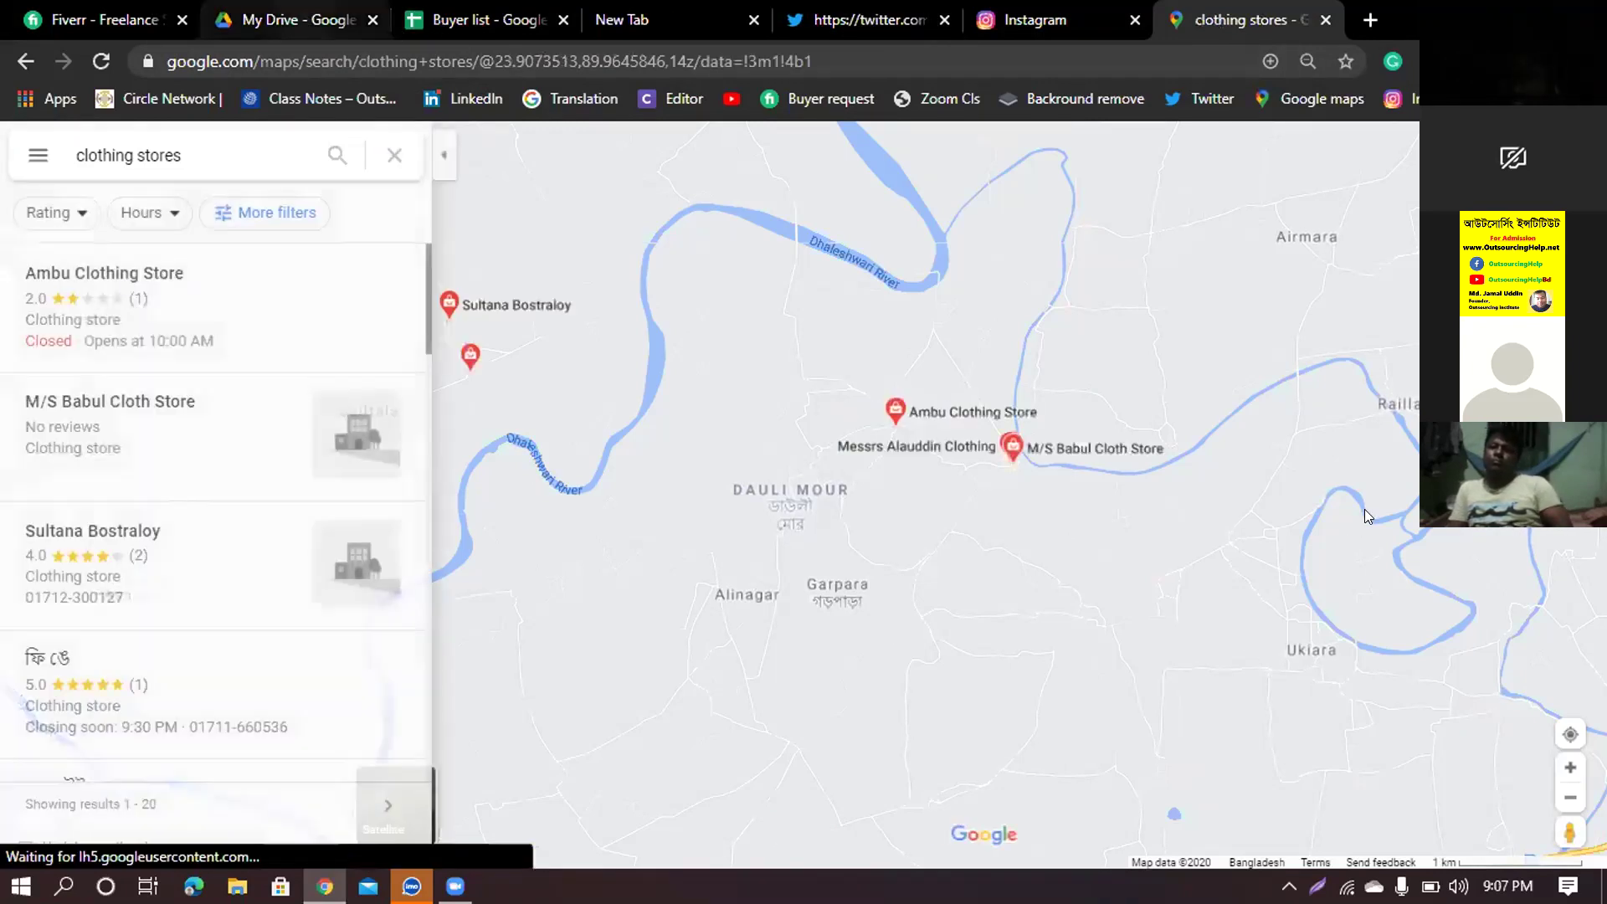
# - Return to the Buyer list spreadsheet and look over its buyer names, locations and Twitter and Instagram links
pyautogui.hotkey('ctrl', '3')
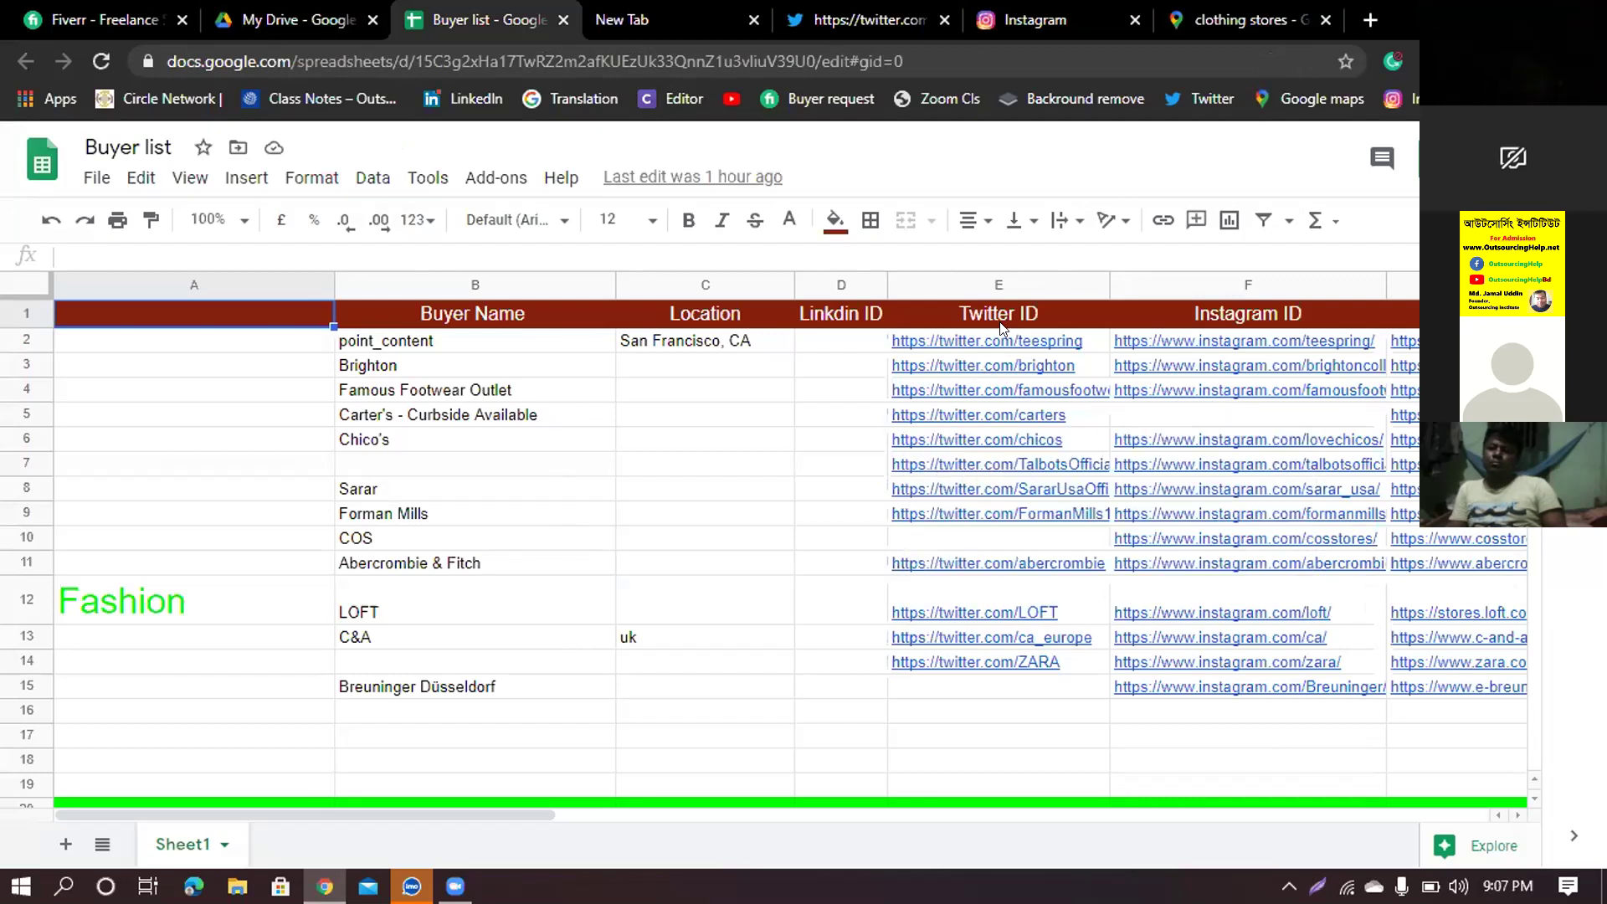
pyautogui.moveTo(1142, 344)
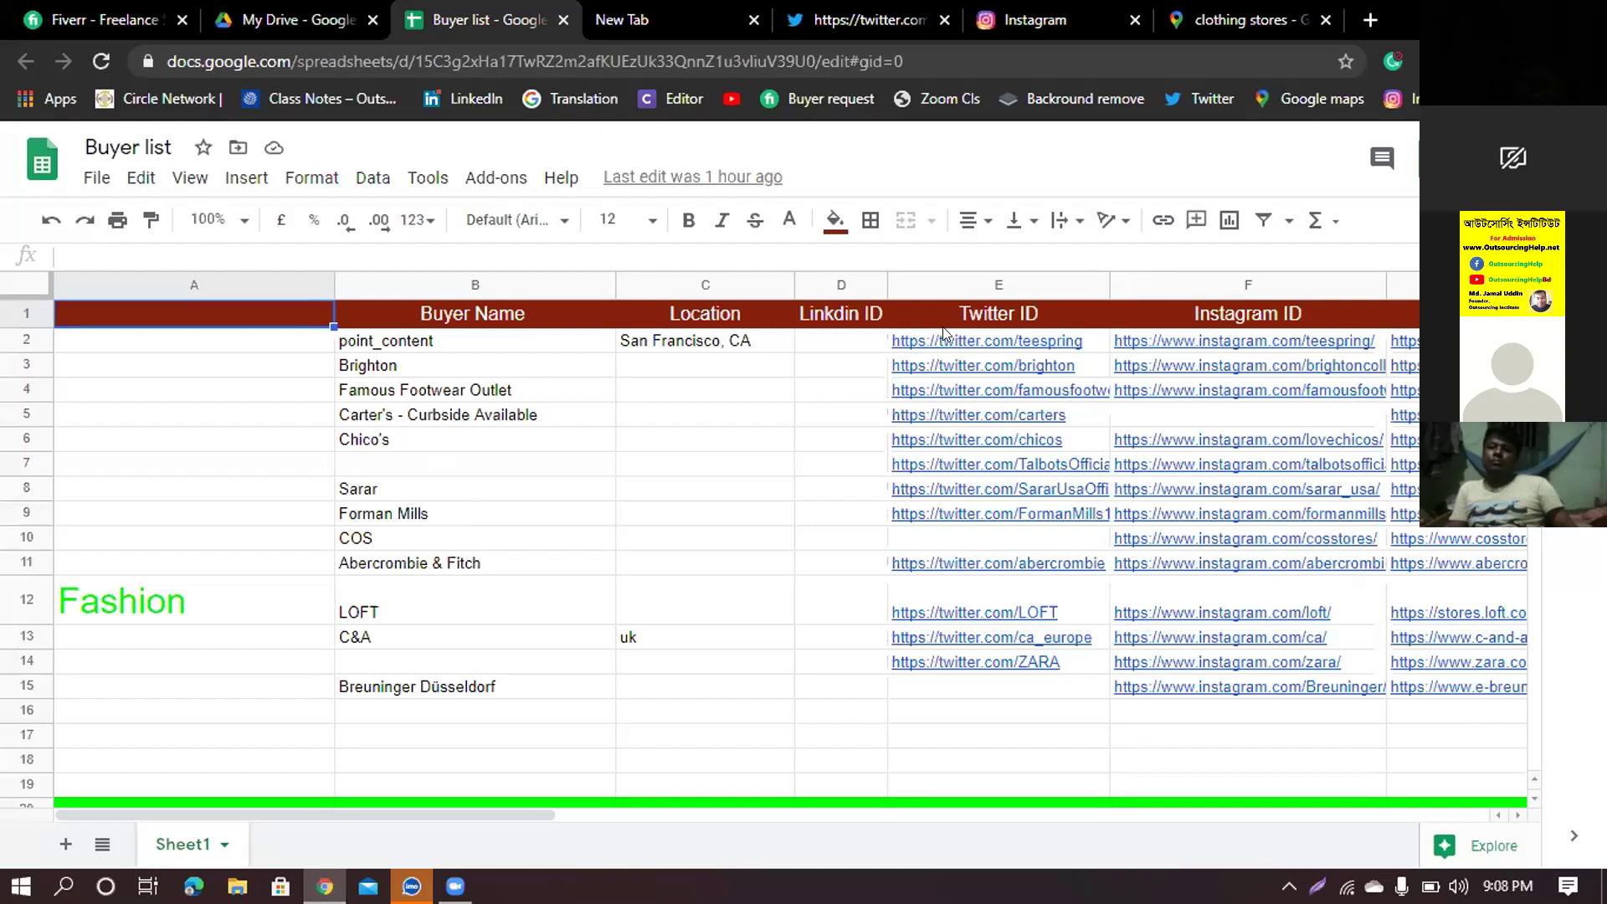
pyautogui.scroll(-4, 948, 335)
pyautogui.scroll(-3, 870, 422)
pyautogui.scroll(7, 795, 410)
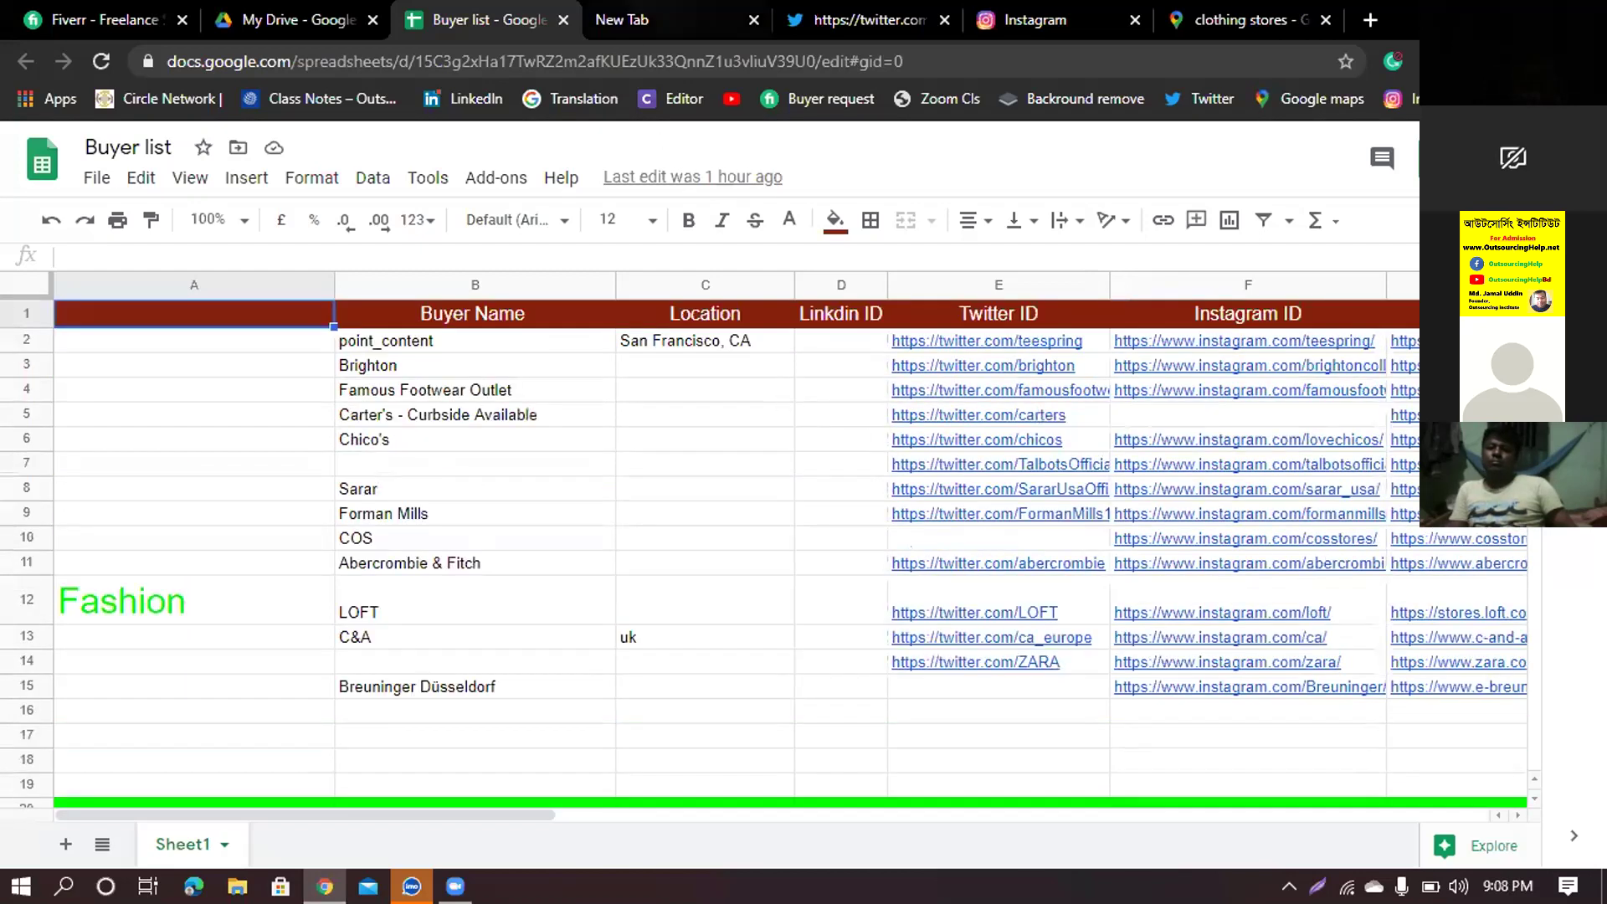
# - Open the seller's own Fiverr profile and bring up the gig "I will do facebook marketing for any business in USA"
pyautogui.click(100, 19)
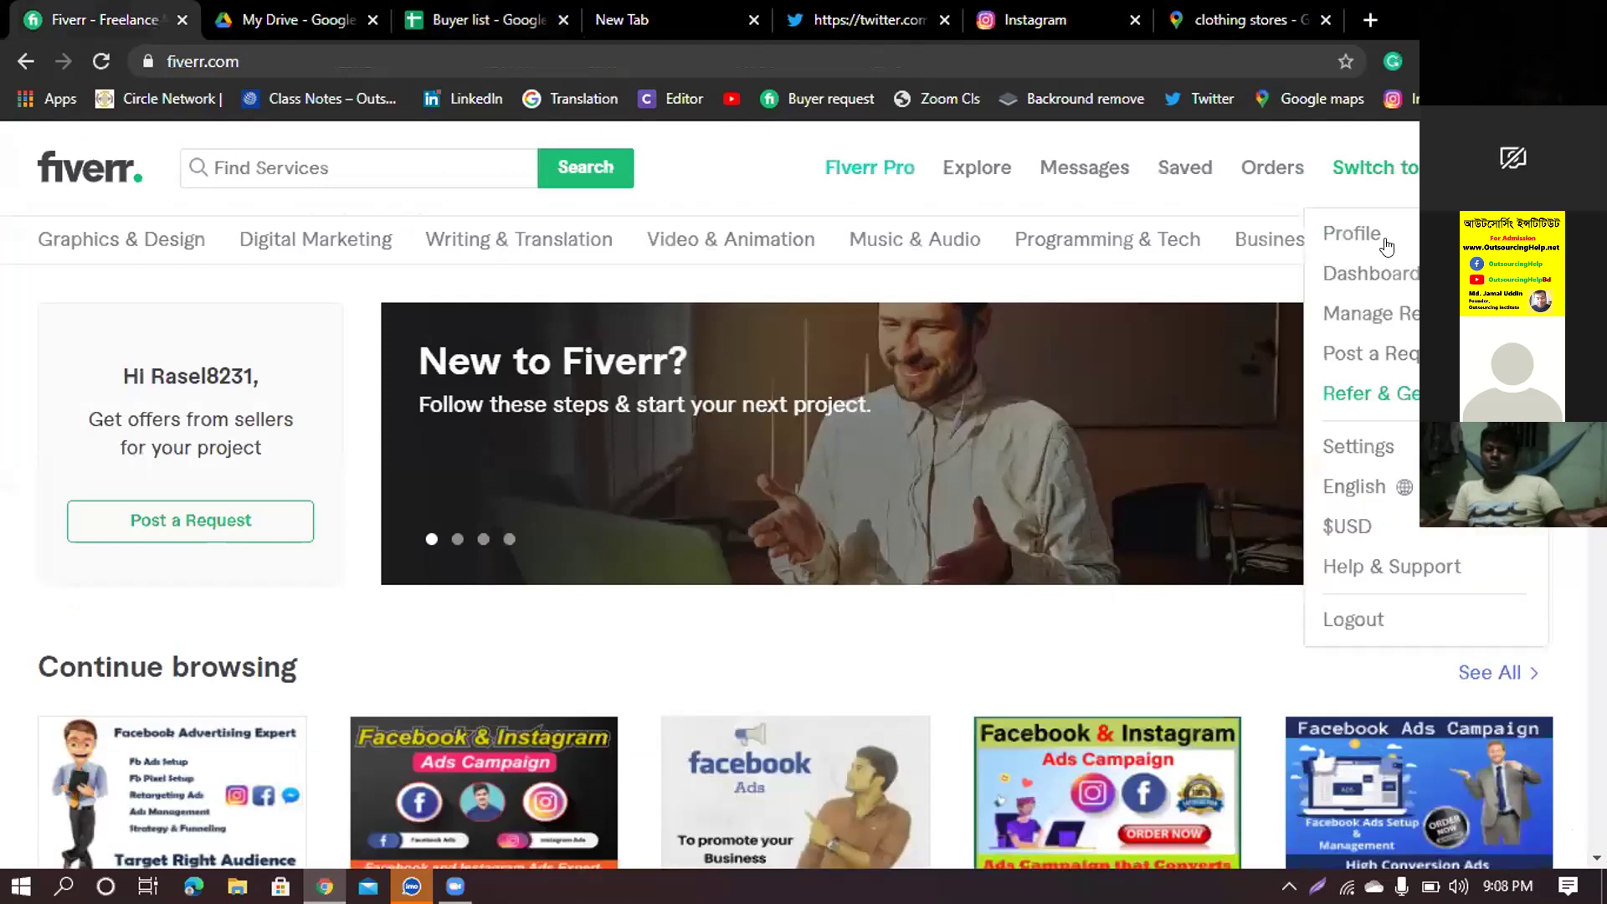
pyautogui.click(1382, 239)
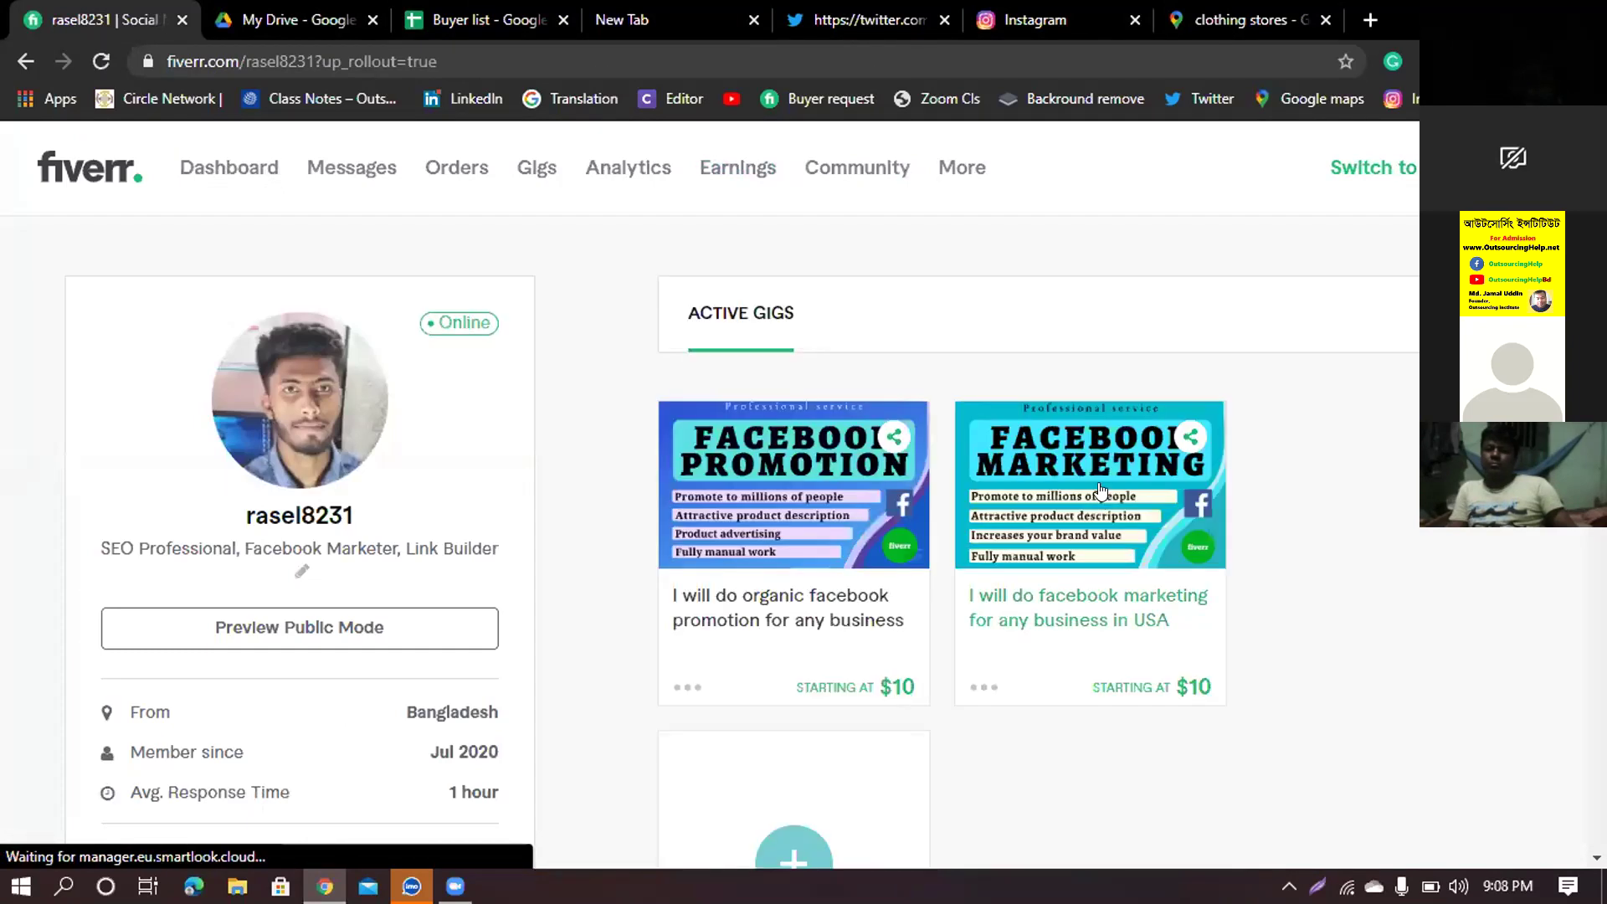
pyautogui.click(1100, 490)
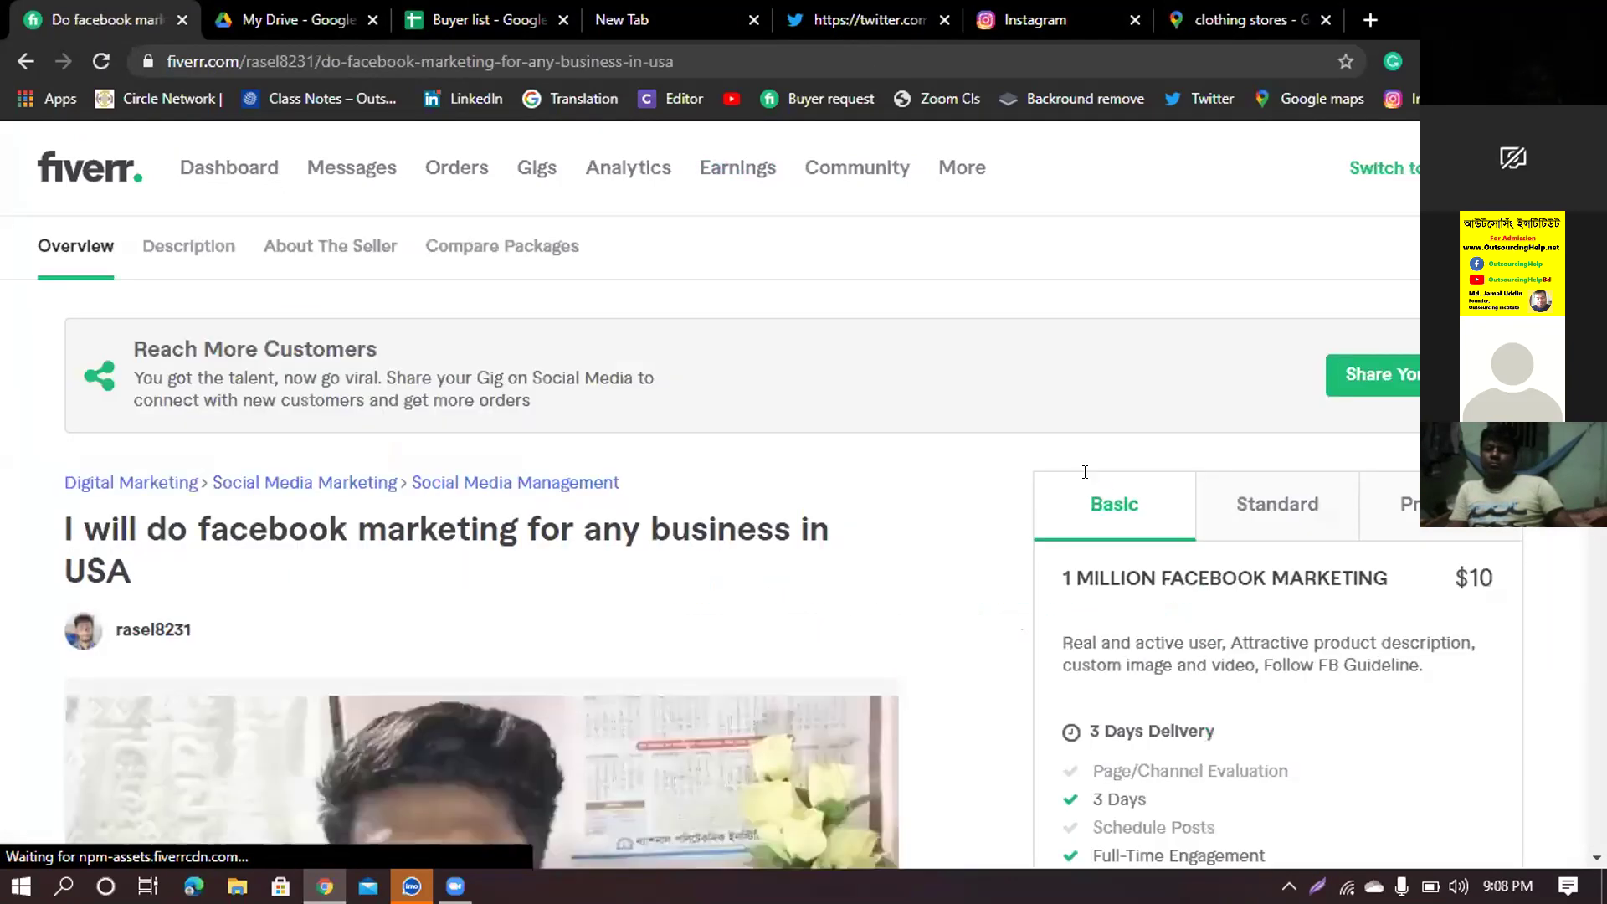
pyautogui.scroll(-2, 1233, 525)
pyautogui.scroll(-2, 1088, 502)
pyautogui.scroll(4, 1001, 505)
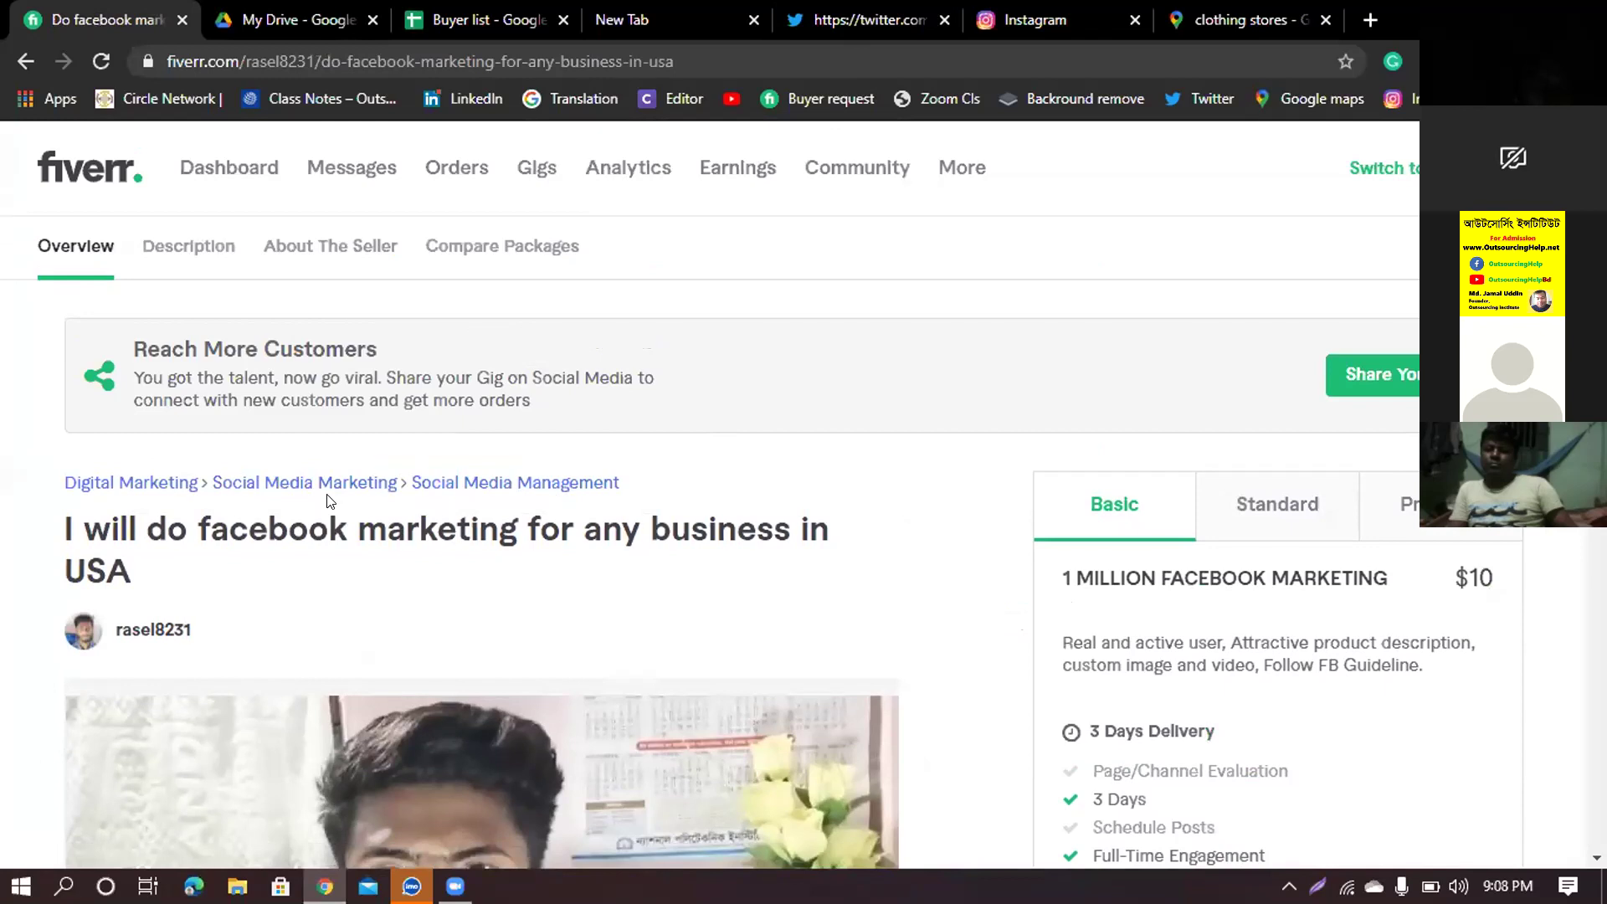
# - Read through the Facebook marketing gig's title, gallery, description and About The Seller text
pyautogui.scroll(-1, 938, 276)
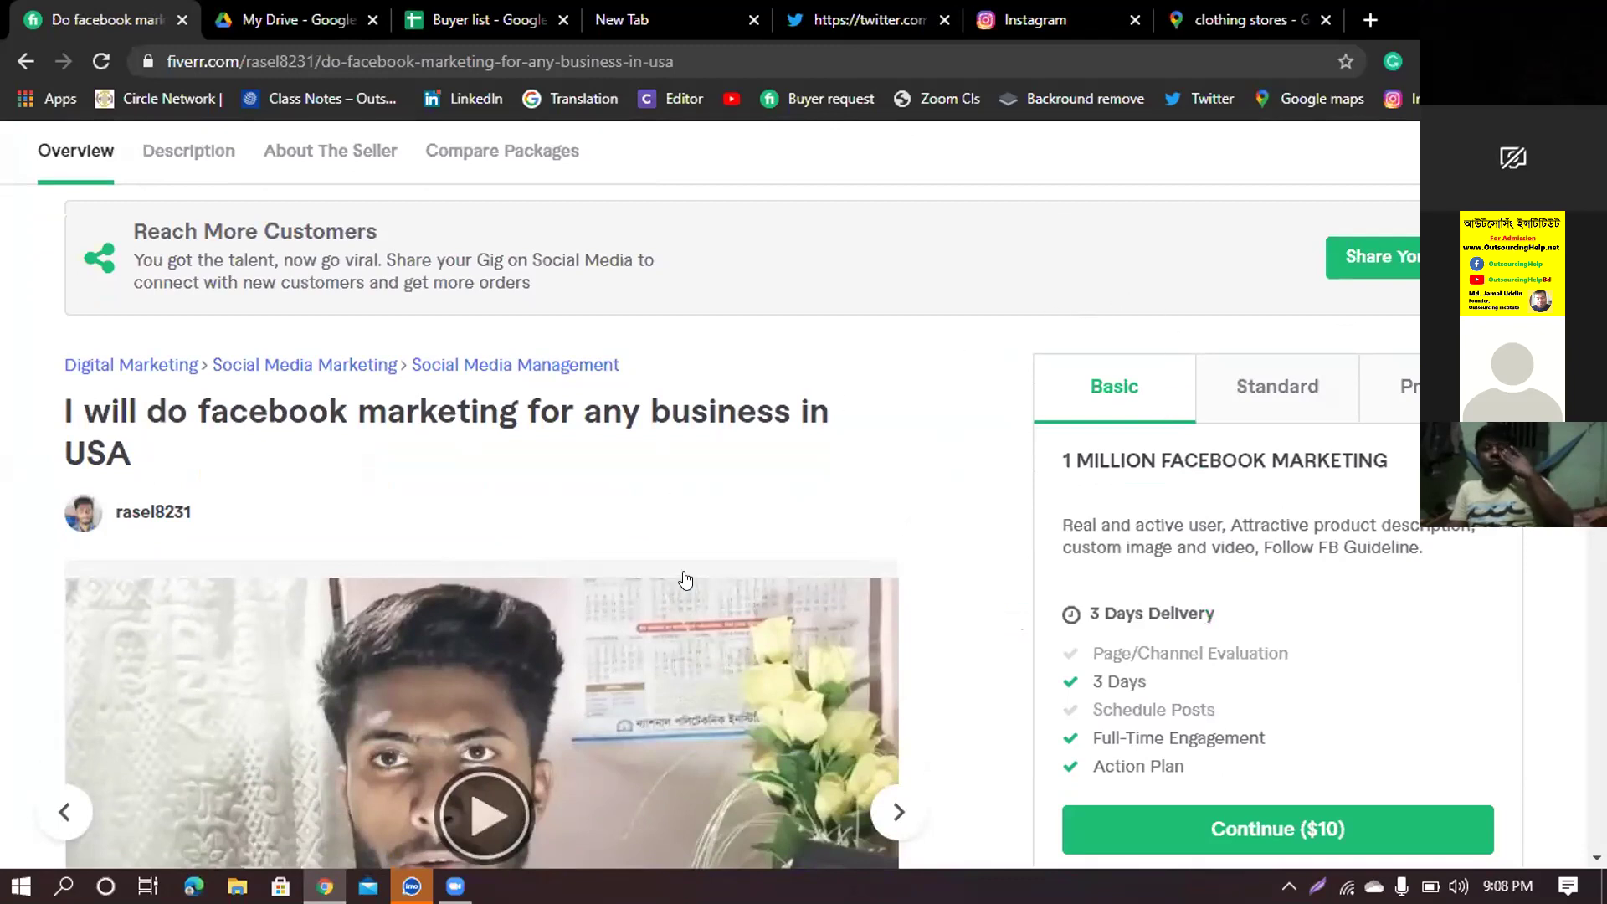
pyautogui.scroll(-9, 817, 643)
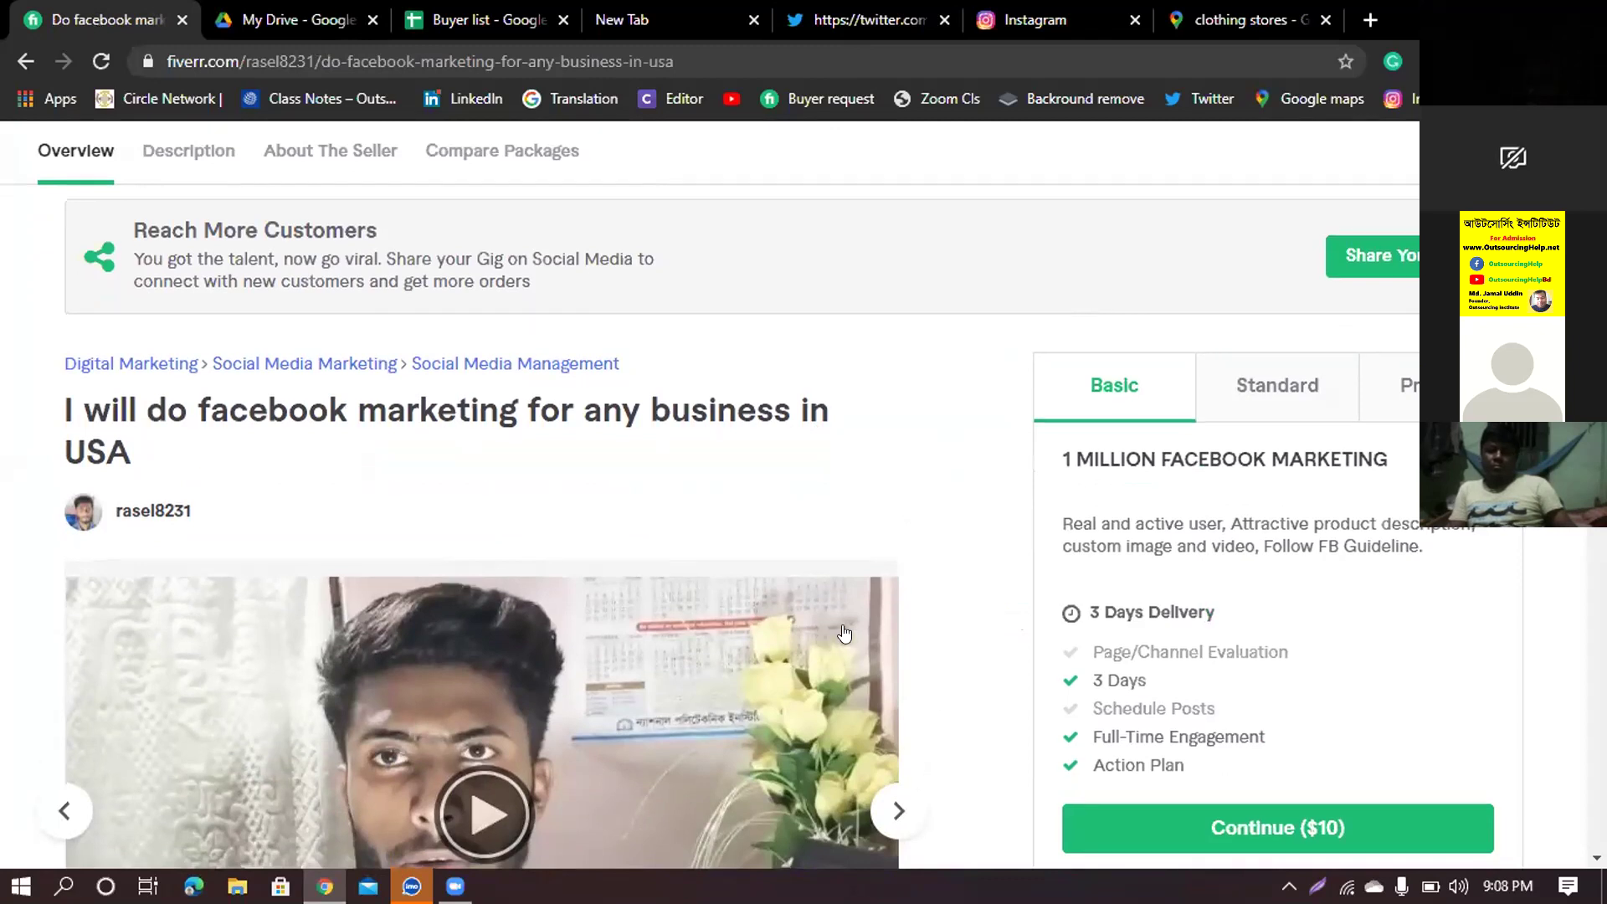
pyautogui.scroll(-7, 816, 644)
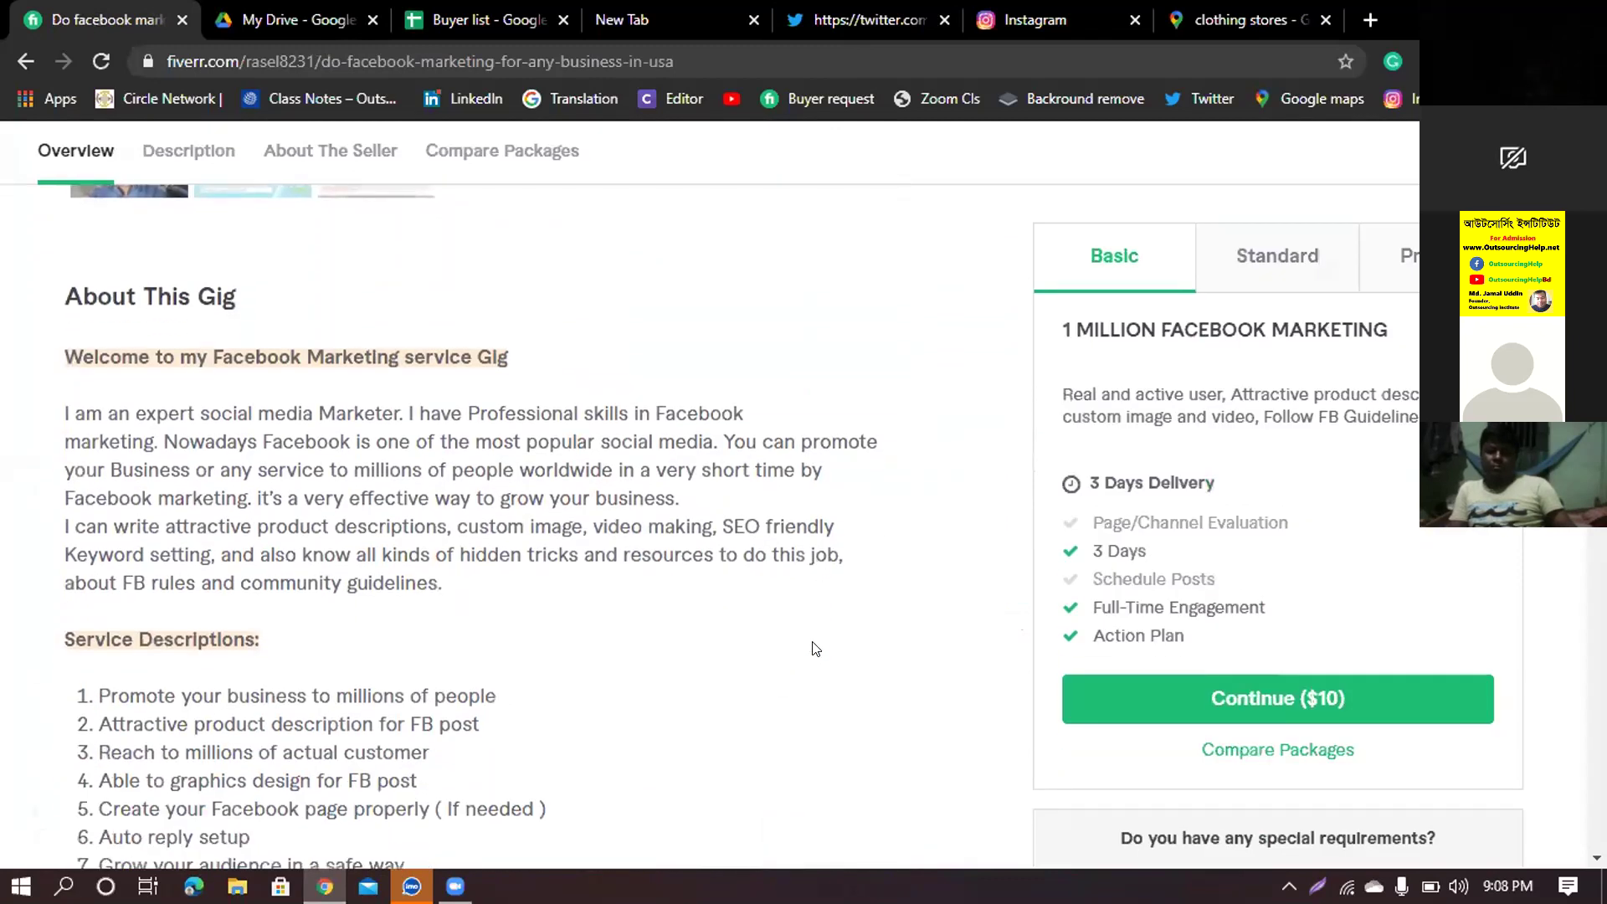
pyautogui.scroll(10, 816, 644)
pyautogui.scroll(5, 812, 636)
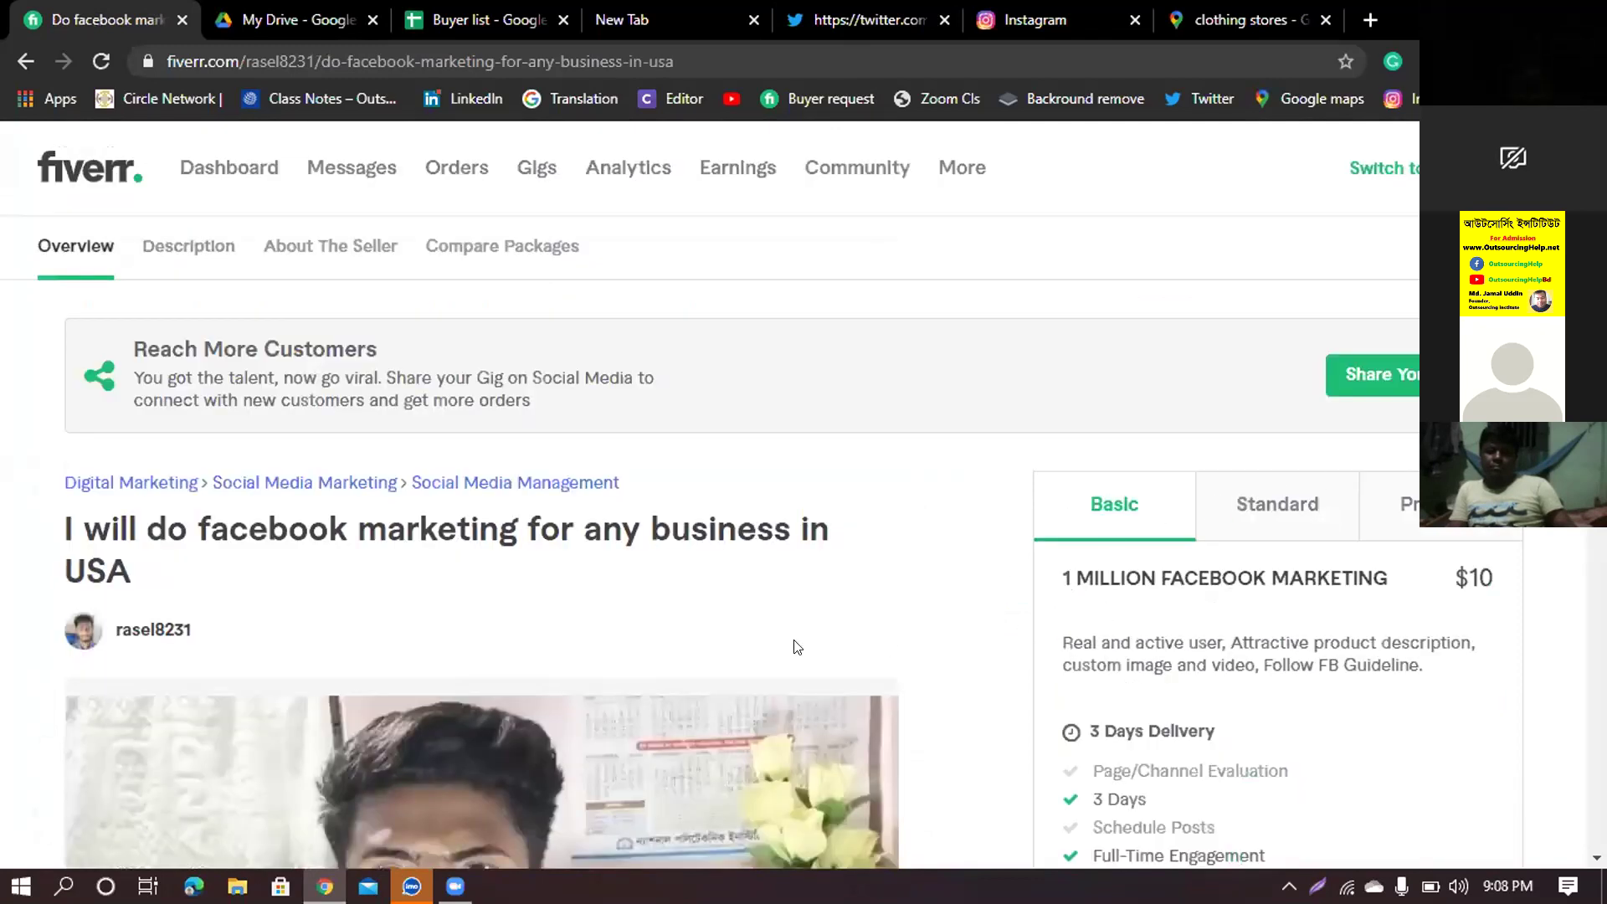
pyautogui.scroll(-7, 820, 644)
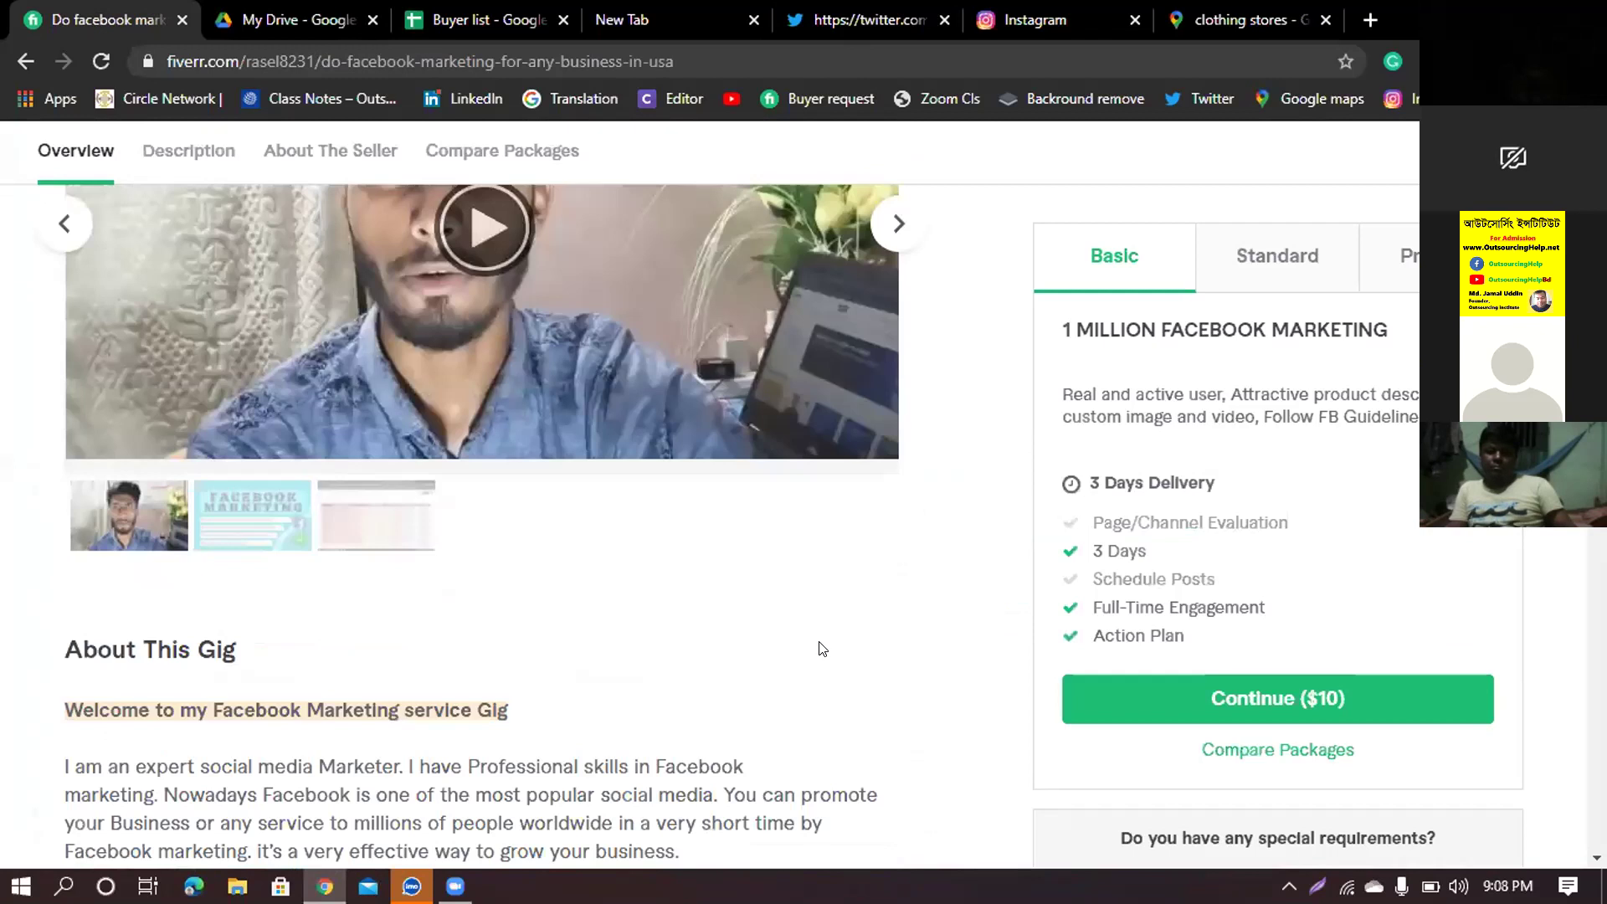
pyautogui.scroll(-10, 817, 649)
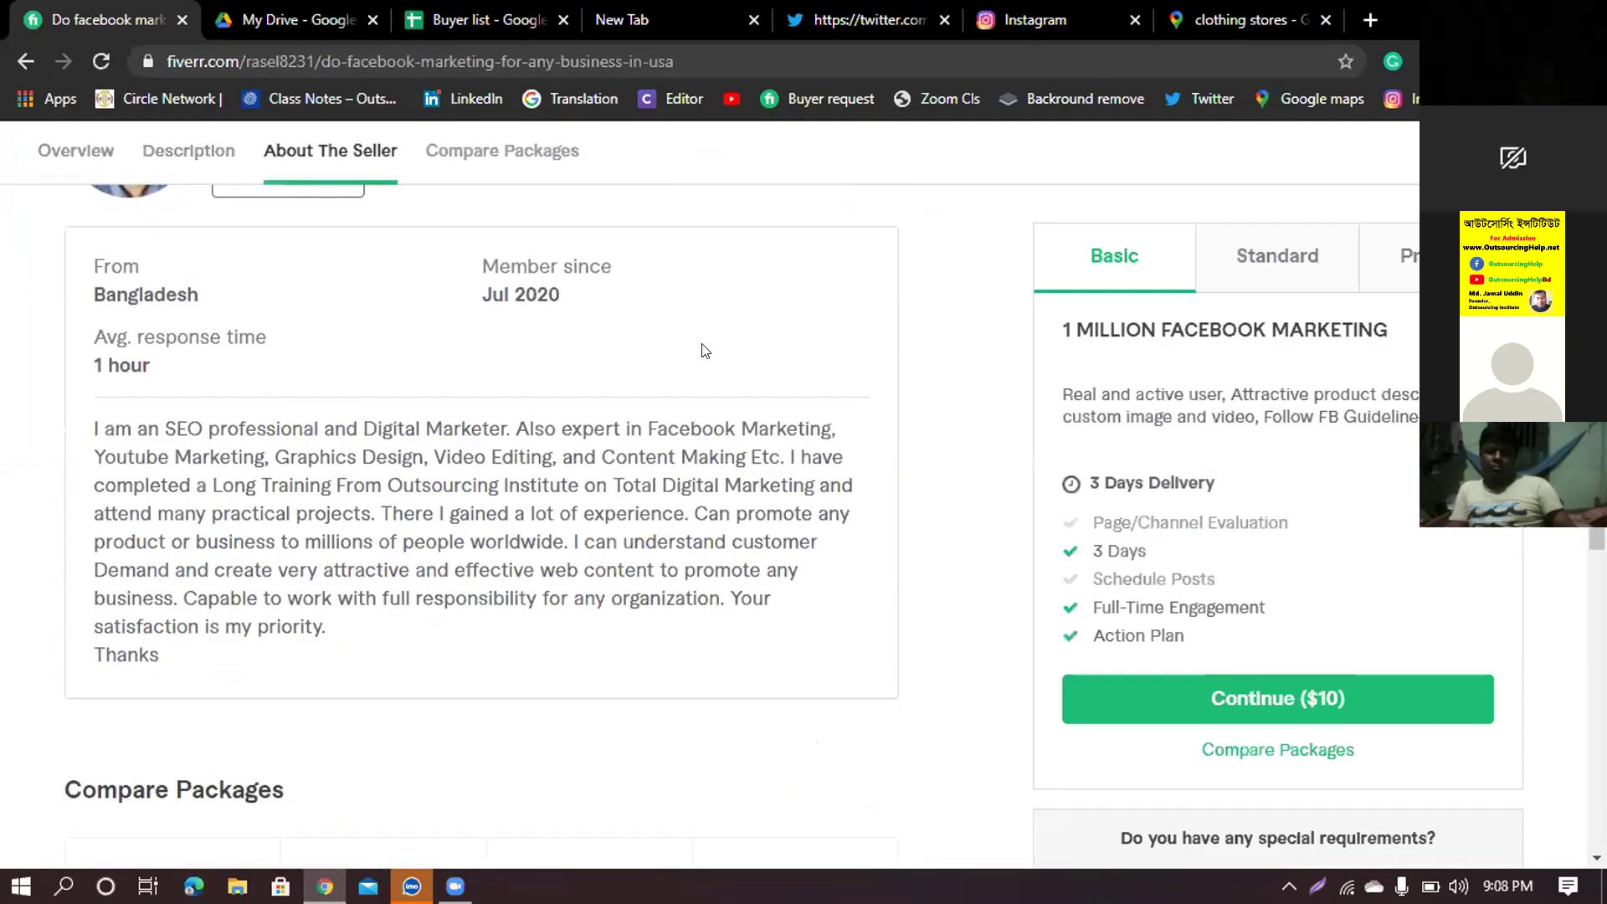
pyautogui.scroll(-3, 596, 459)
pyautogui.scroll(13, 599, 463)
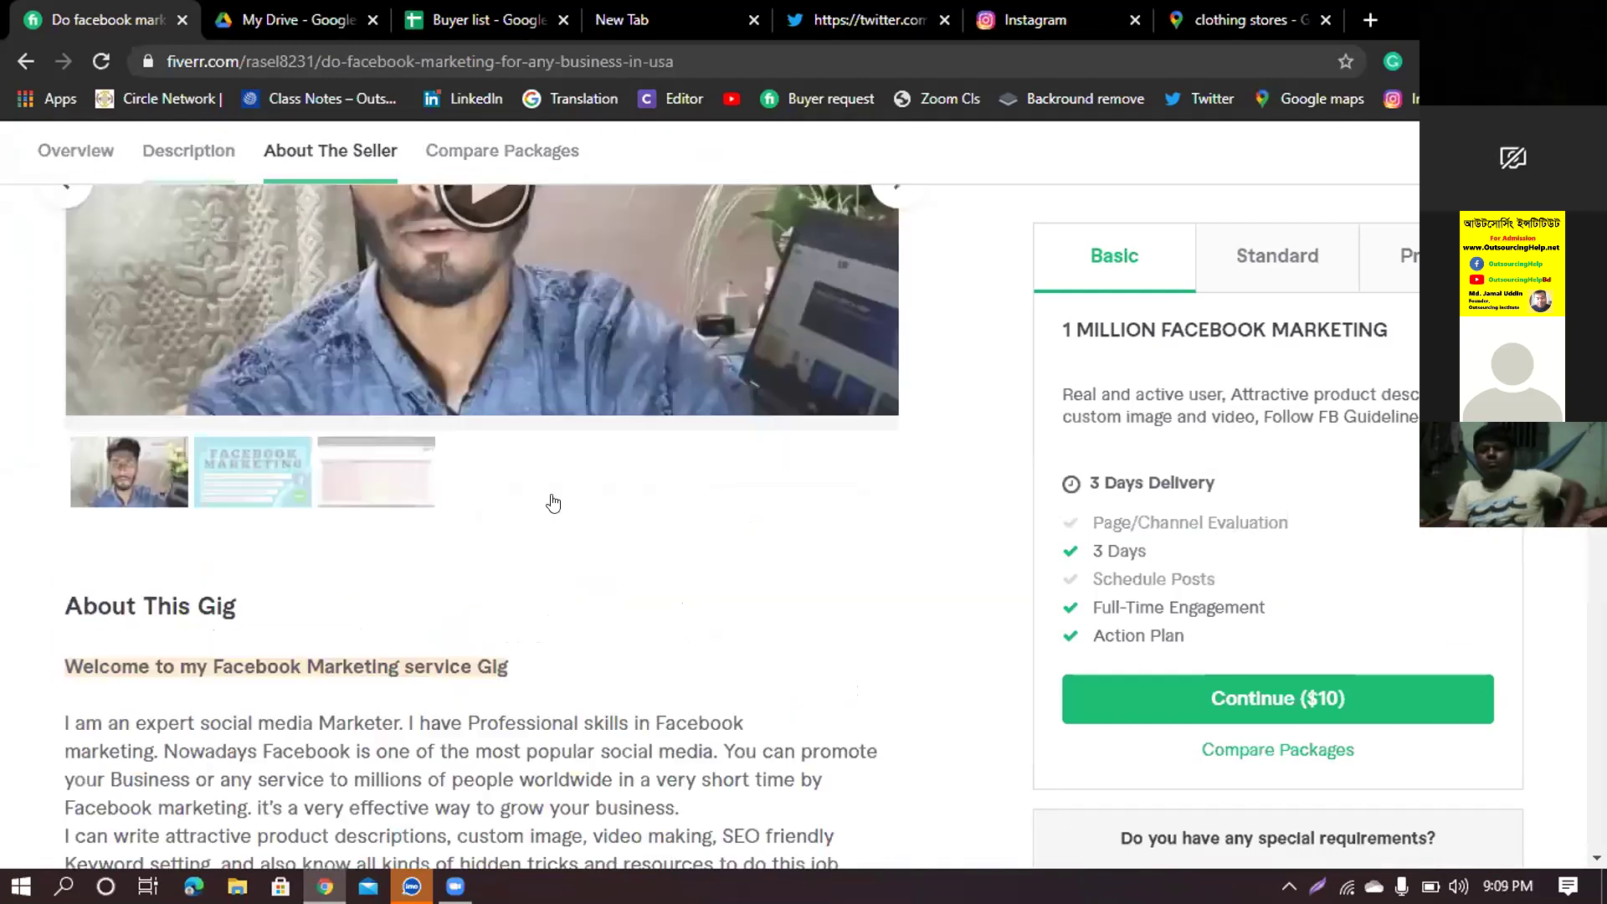
pyautogui.scroll(5, 552, 502)
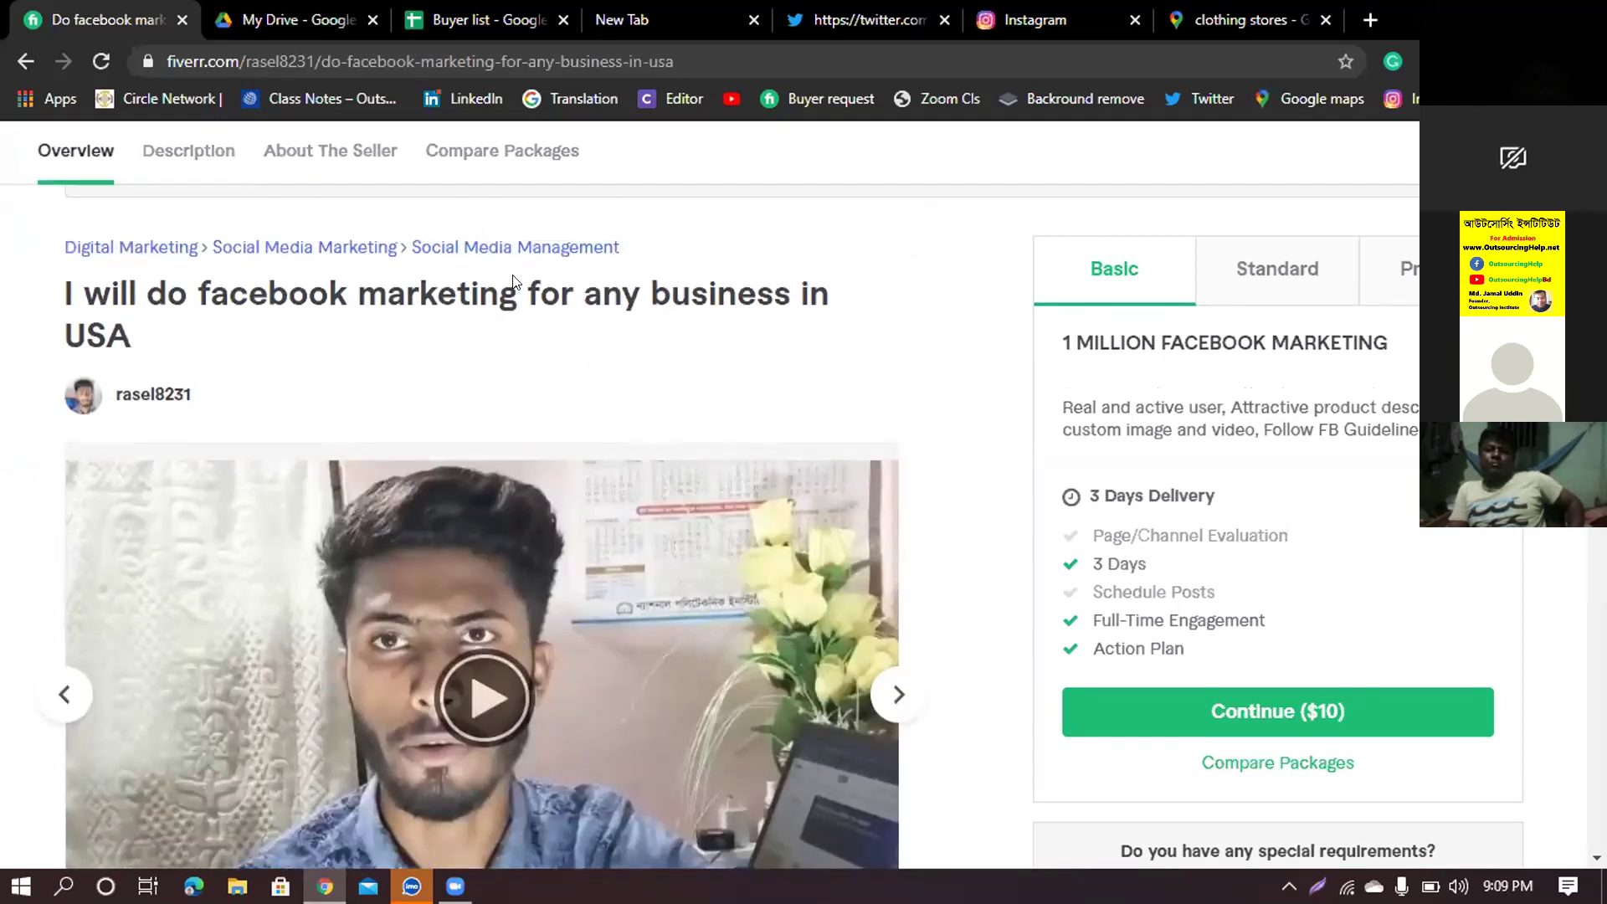
# - Examine the Facebook marketing gig's package comparison and related tags, and return to the gig title
pyautogui.scroll(-7, 1100, 659)
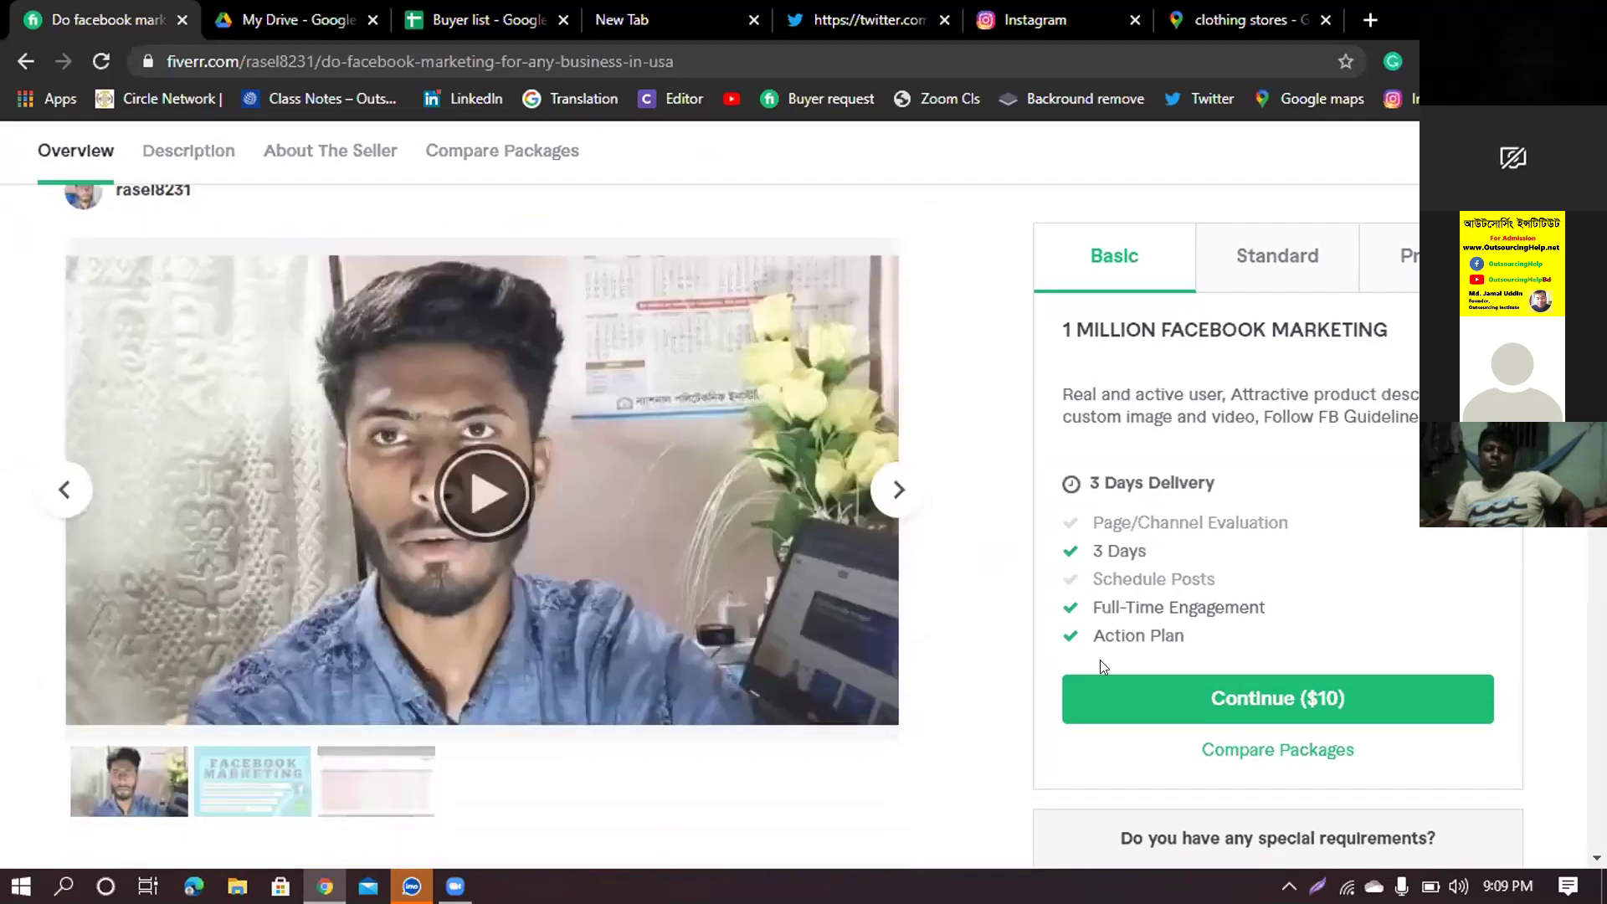
pyautogui.scroll(10, 811, 477)
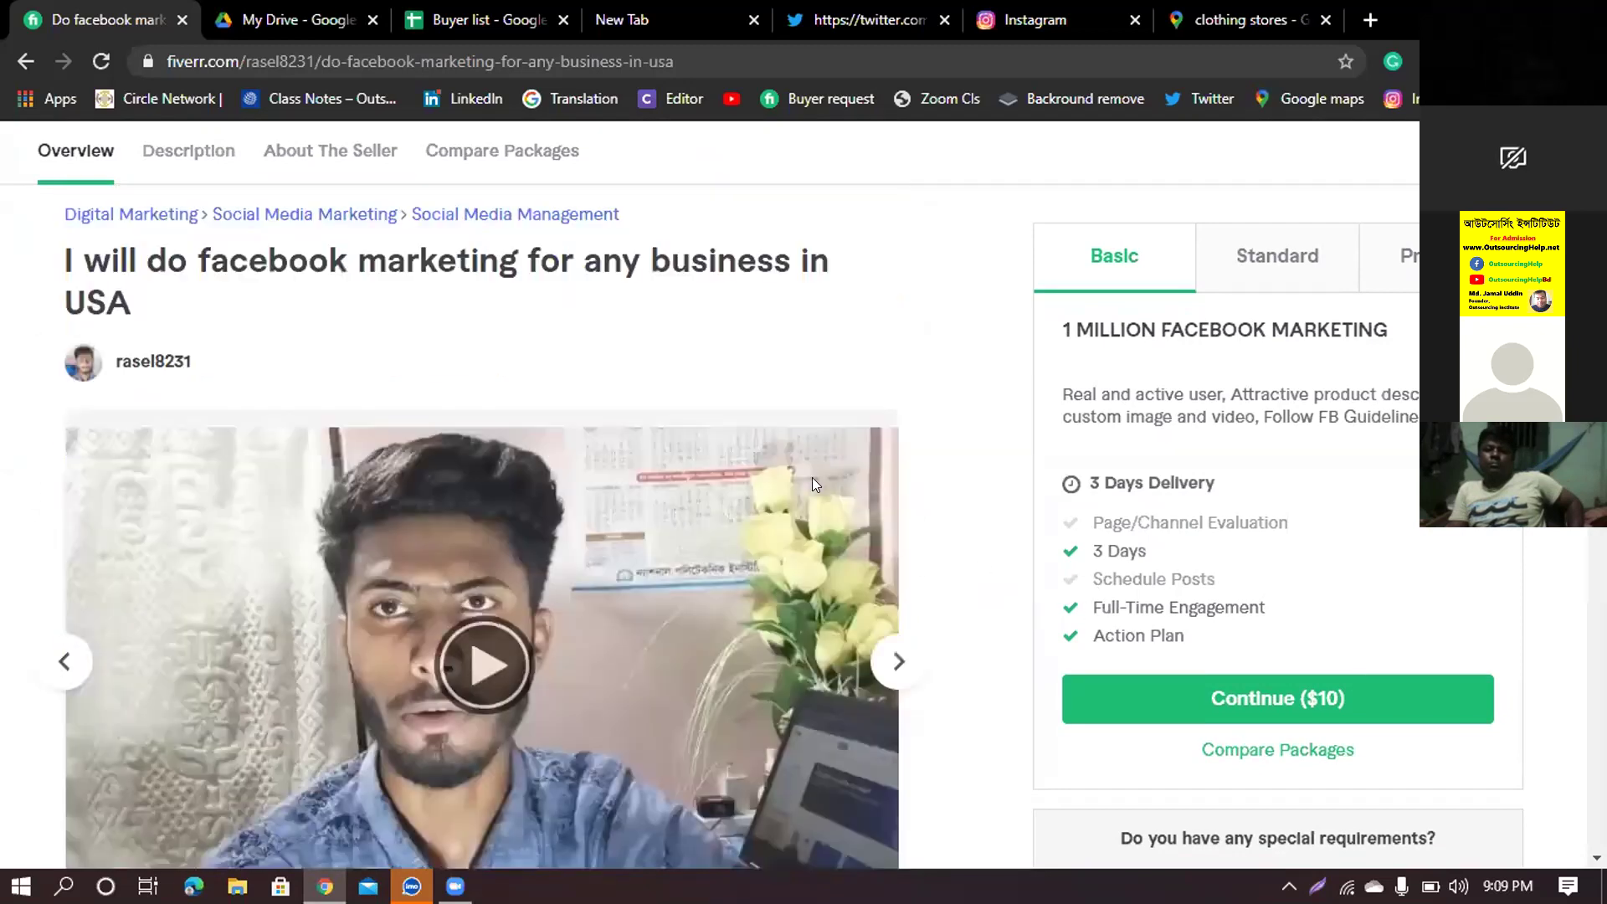
pyautogui.scroll(-20, 734, 557)
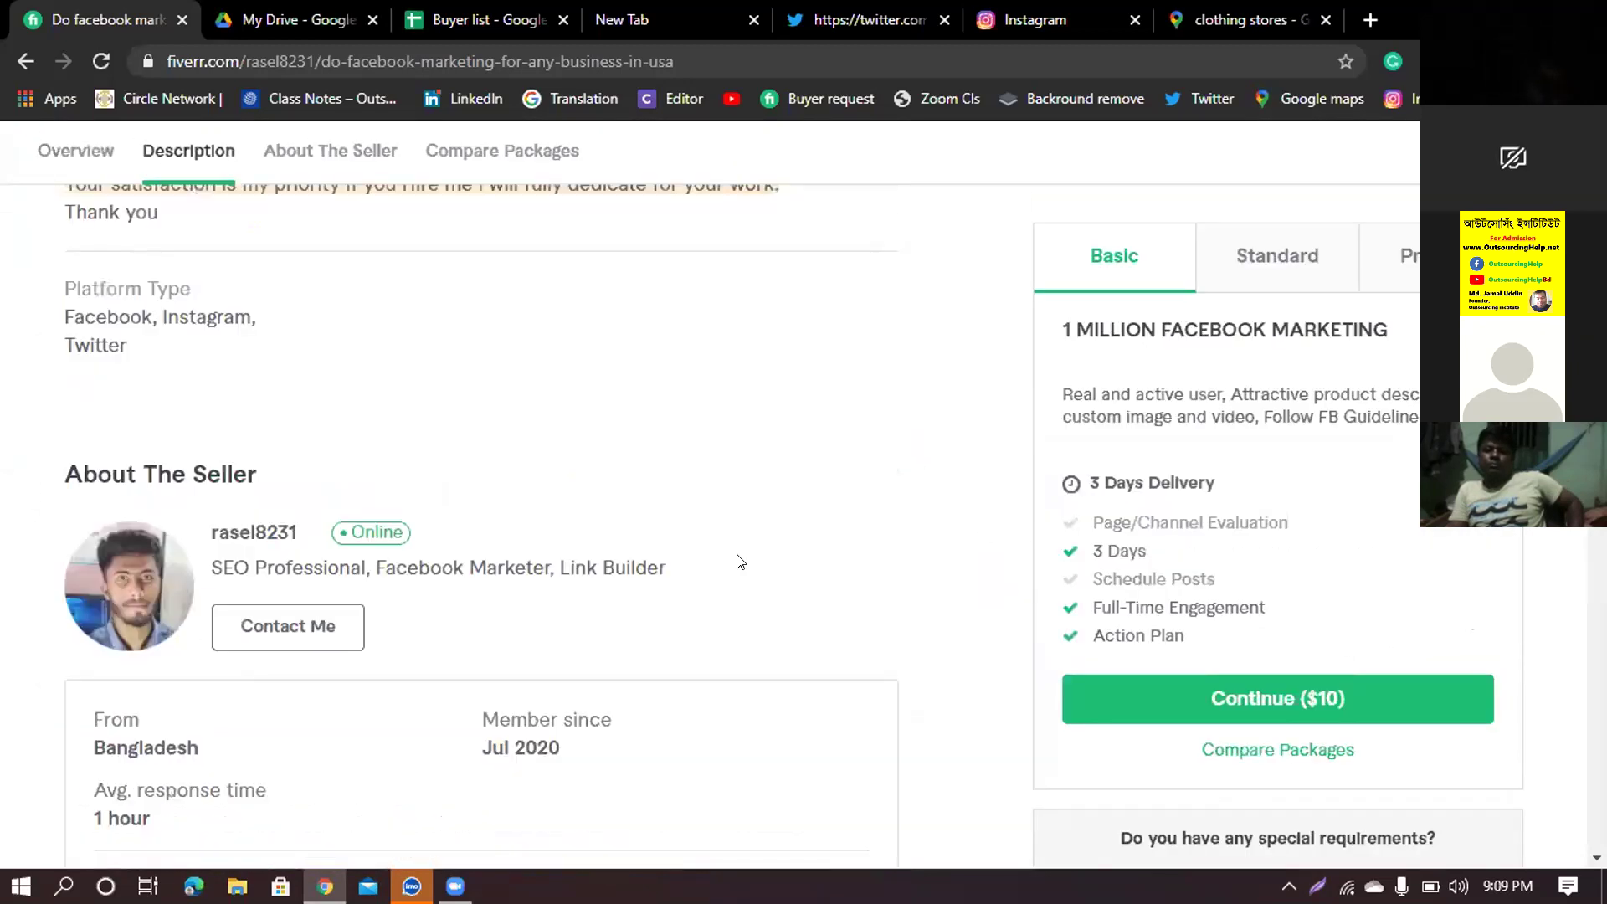
pyautogui.scroll(-5, 109, 397)
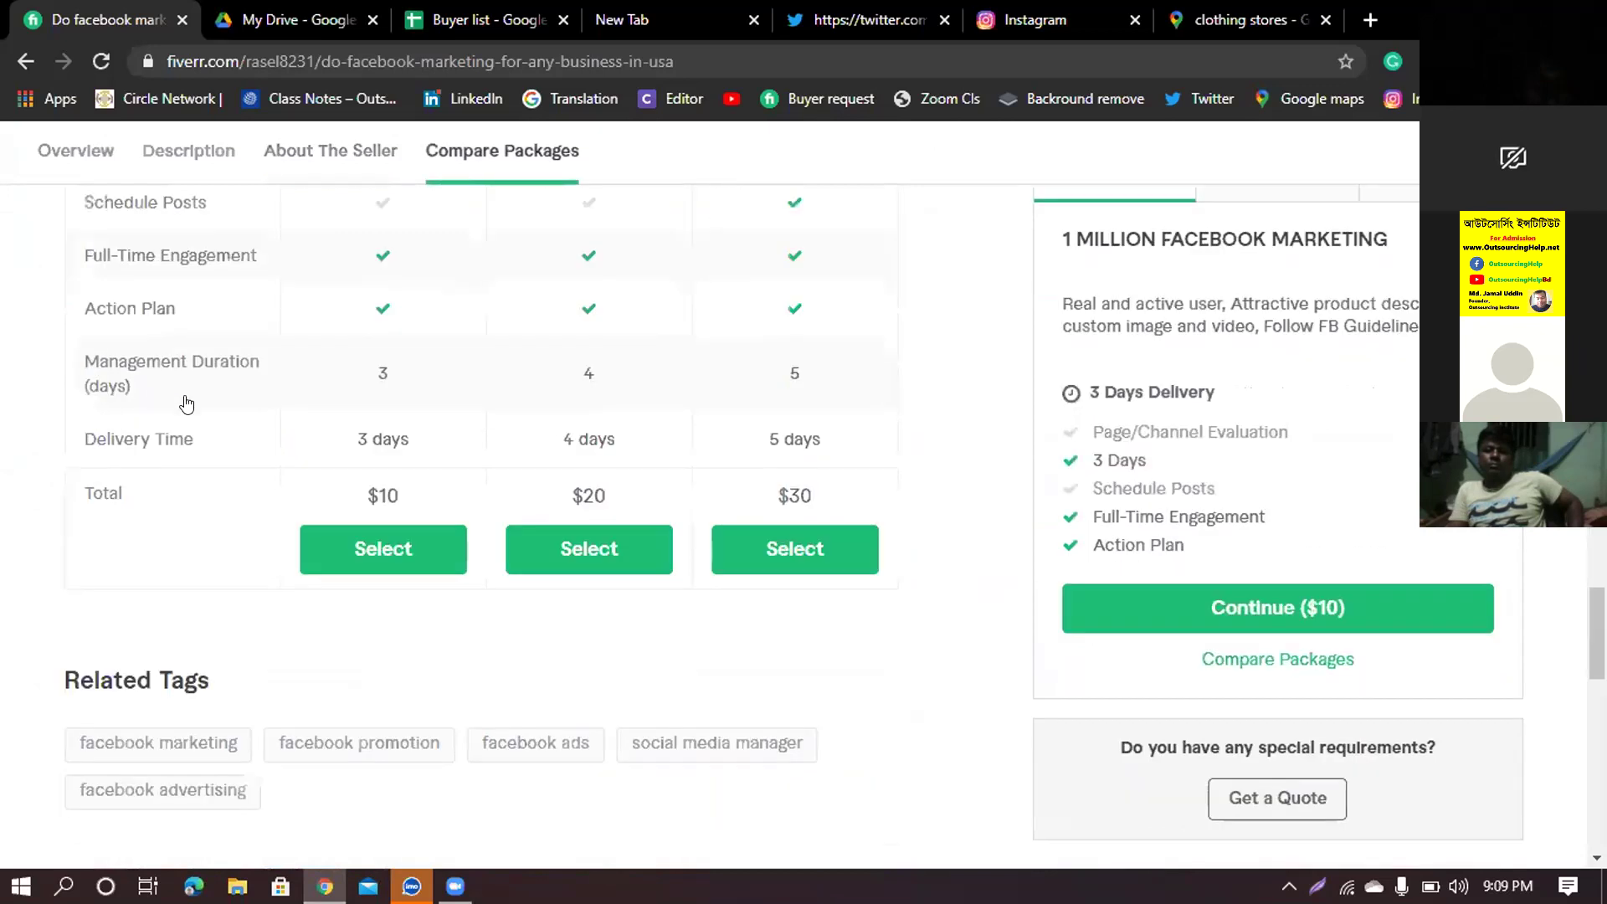
pyautogui.scroll(-4, 186, 404)
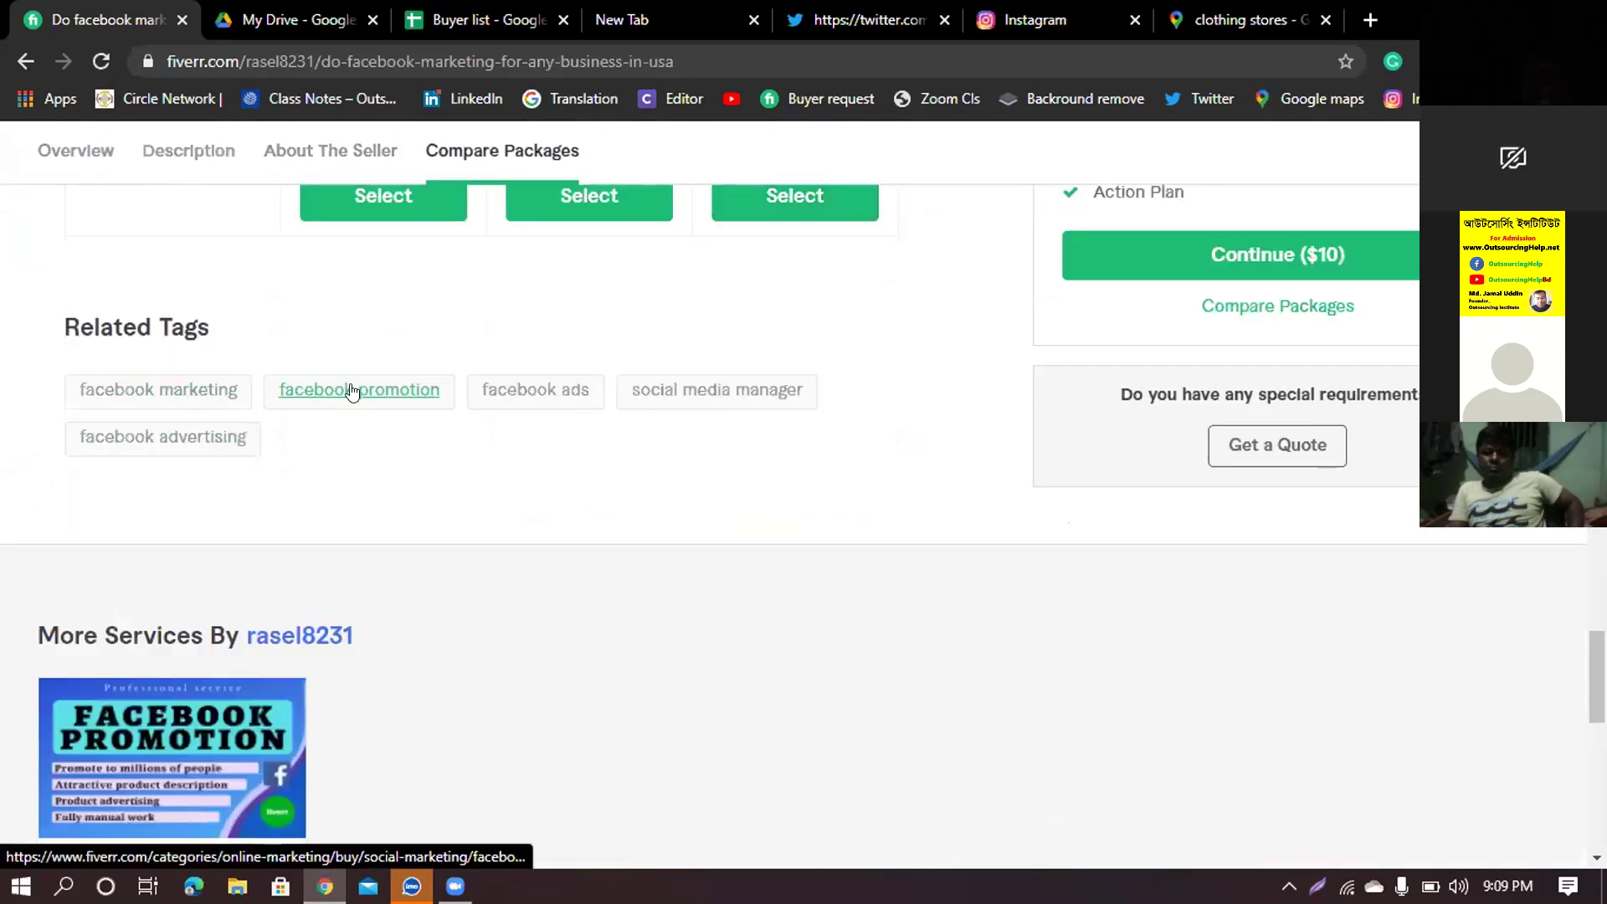
pyautogui.scroll(8, 893, 516)
pyautogui.scroll(10, 857, 490)
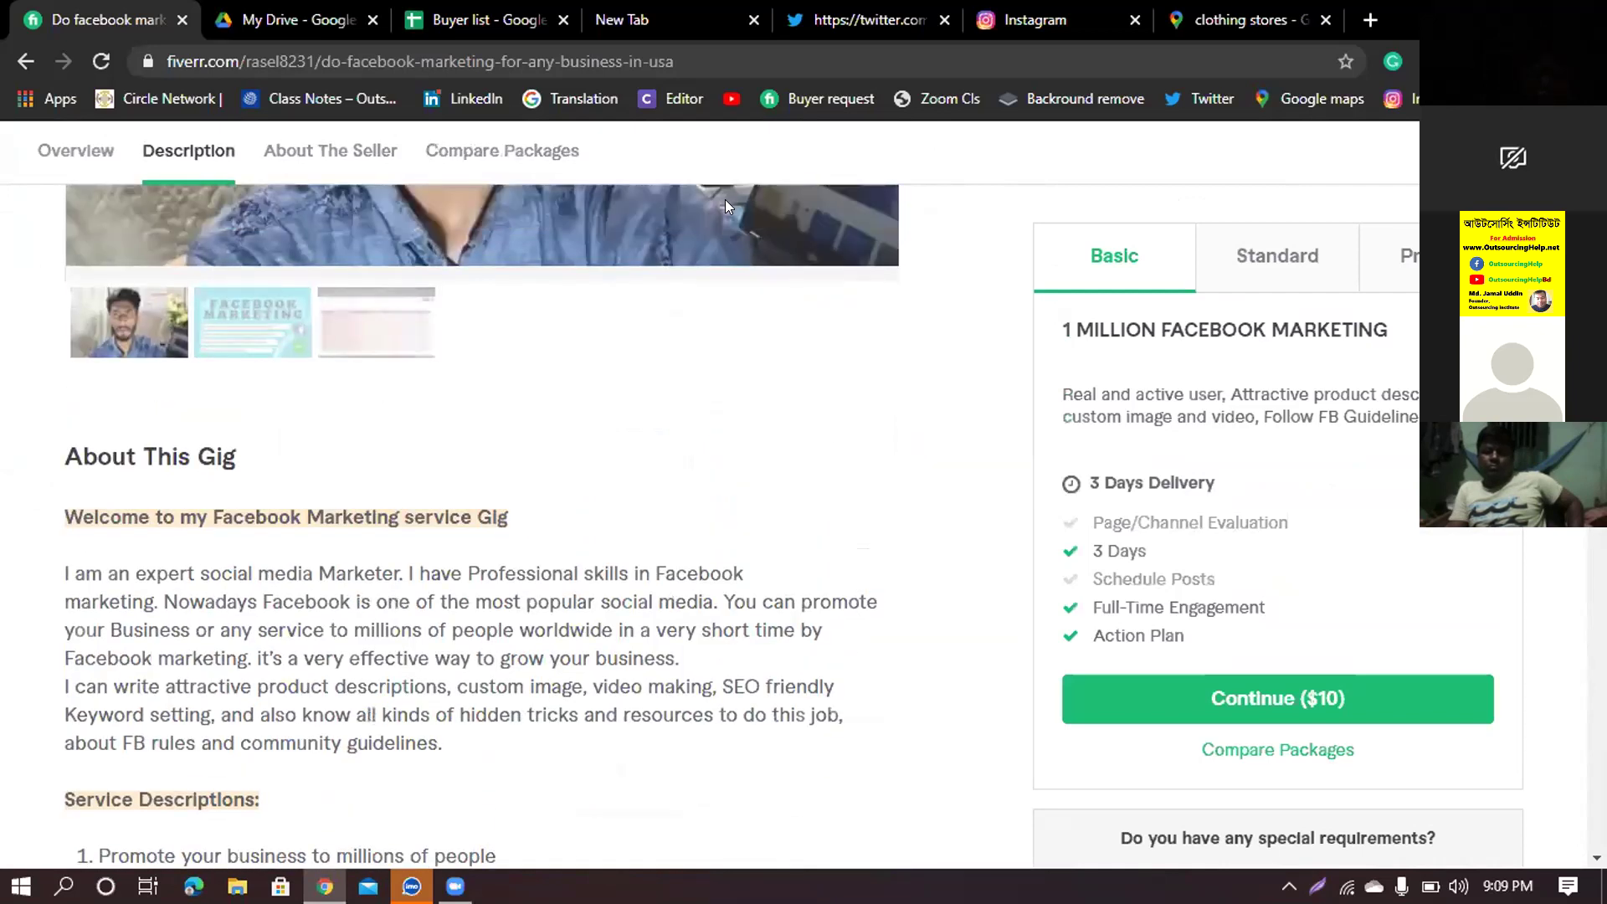
pyautogui.scroll(8, 725, 199)
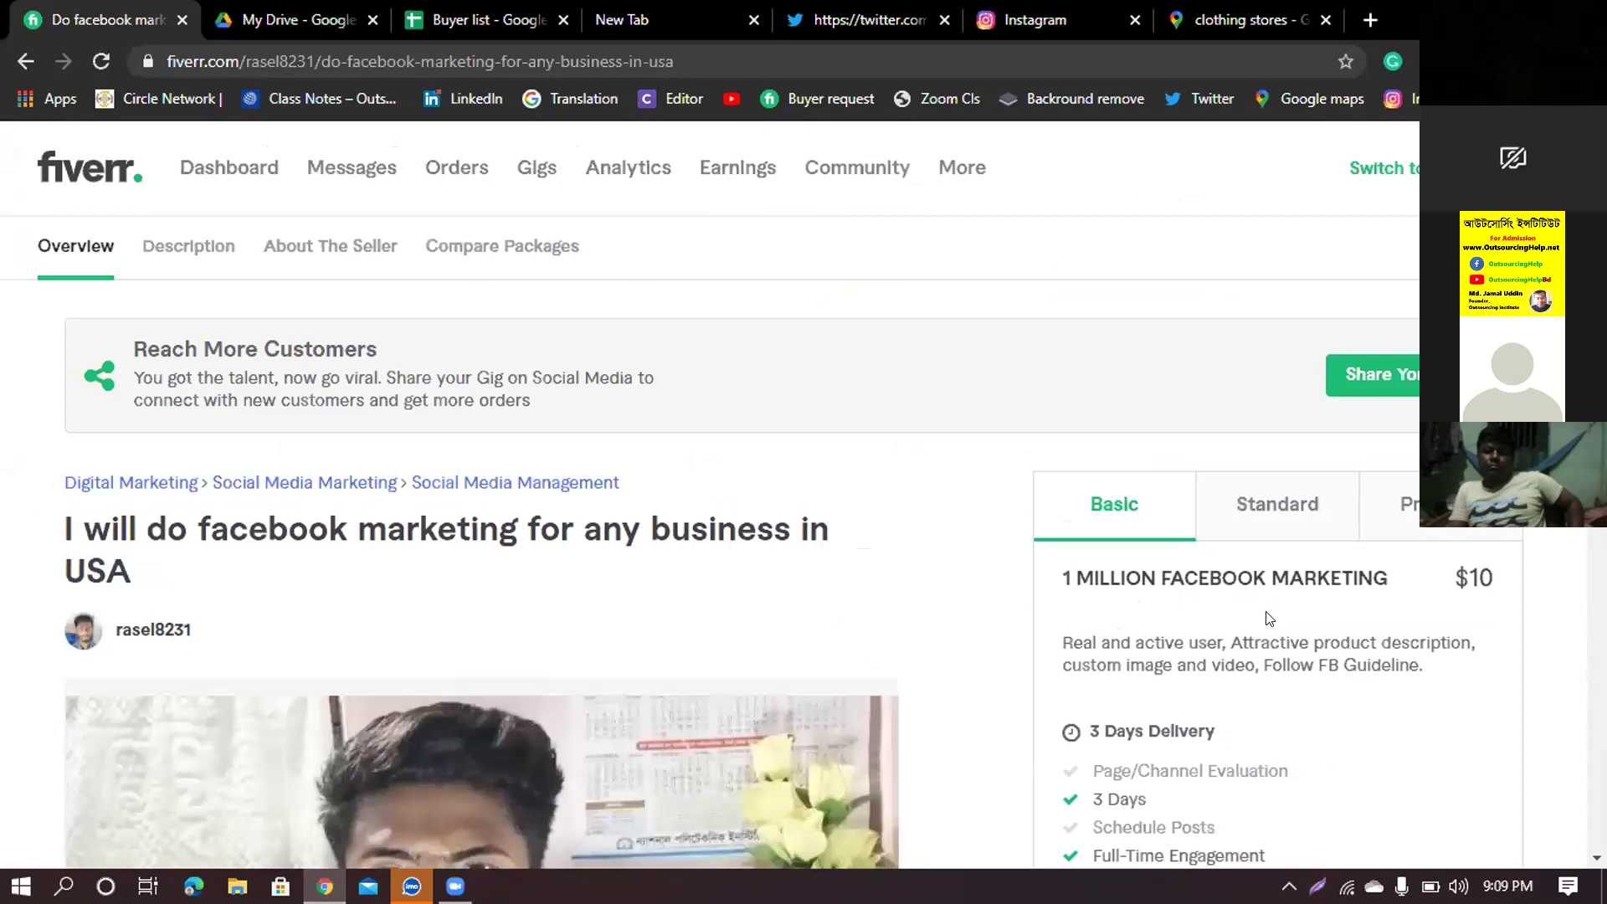
# - Open the gig management page for the seller's Fiverr account
pyautogui.click(540, 171)
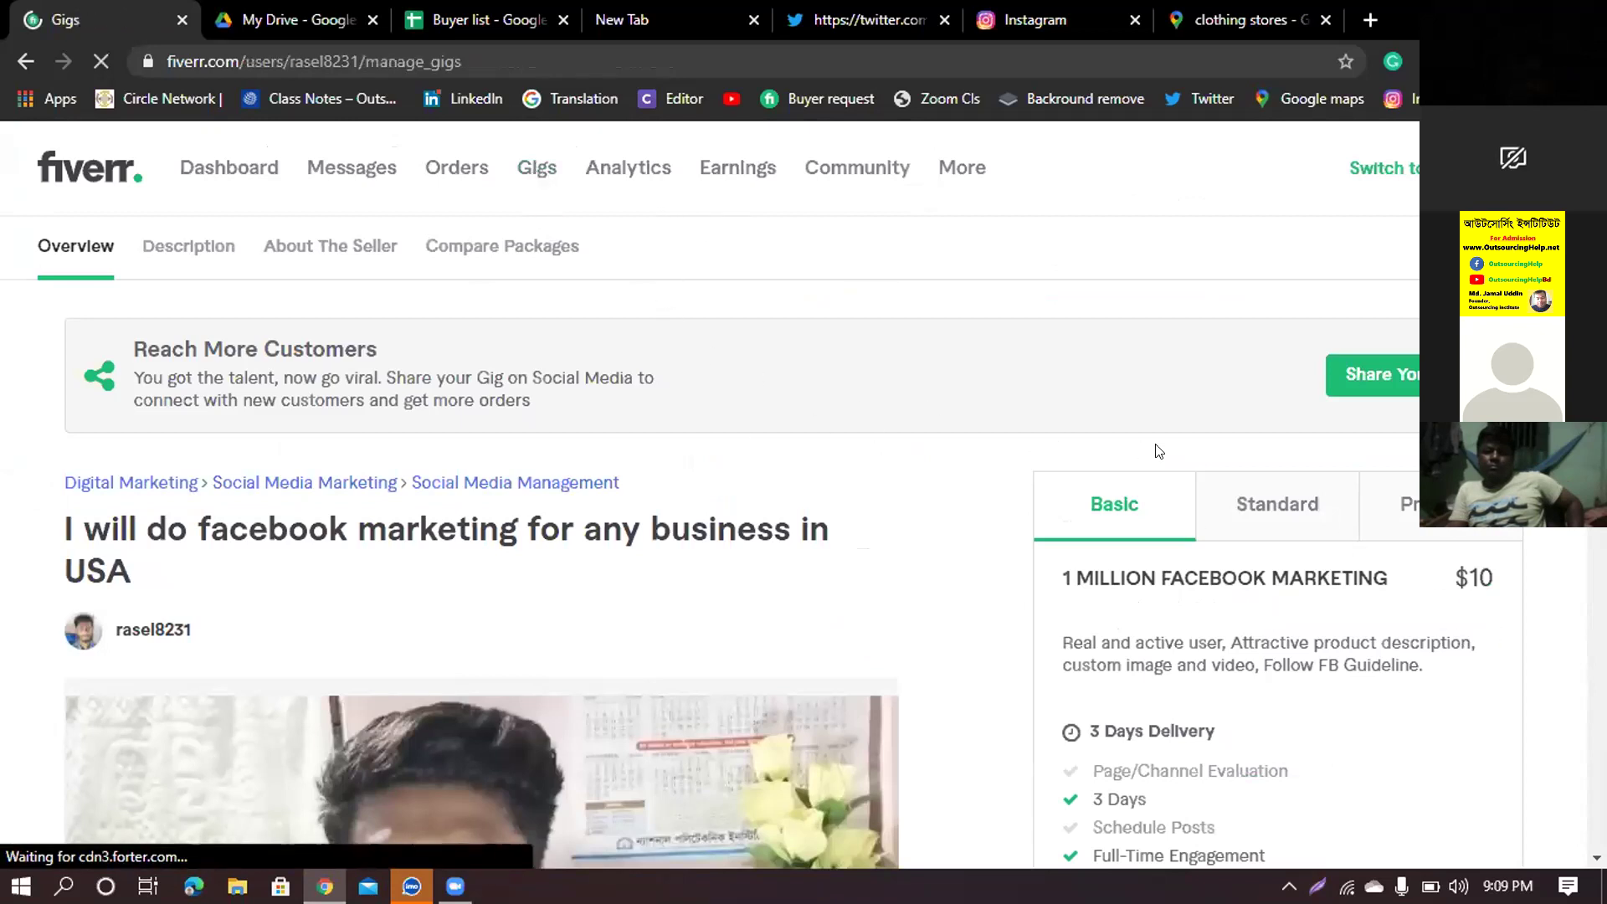